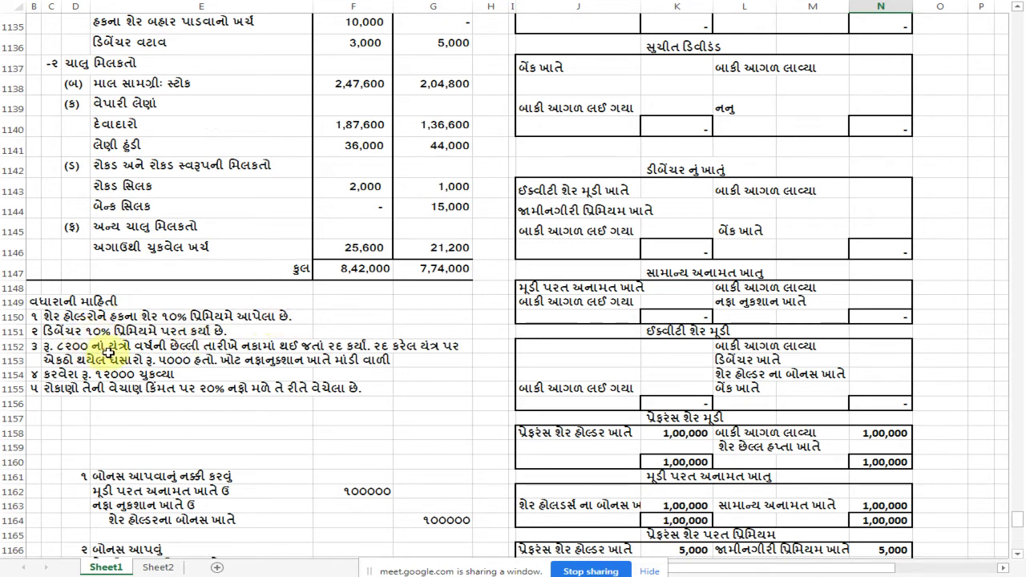
# Review the additional information notes, the balance sheet figures above them, and the working capital statement's headings
pyautogui.click(71, 351)
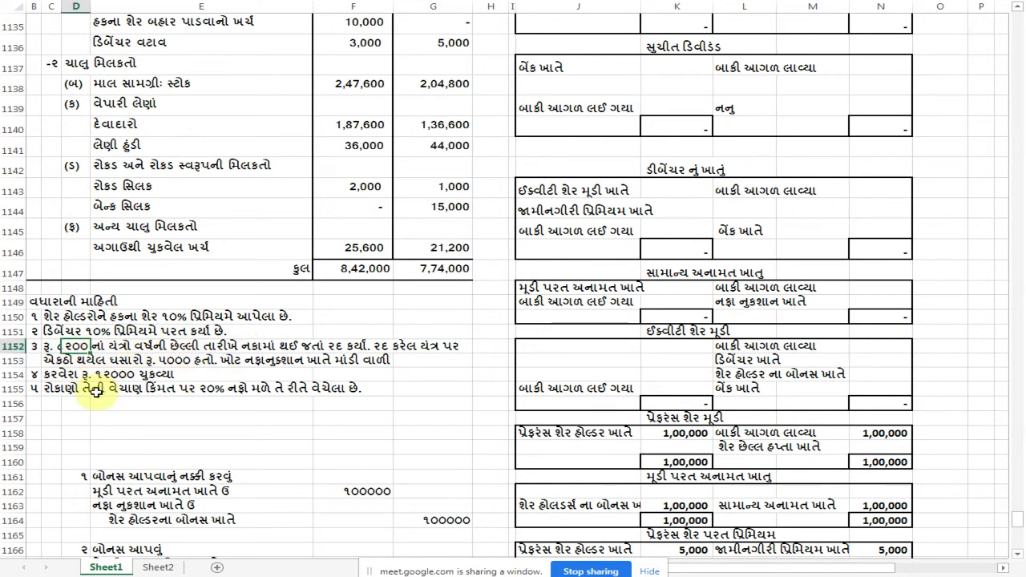
pyautogui.scroll(3, 437, 323)
pyautogui.scroll(9, 437, 323)
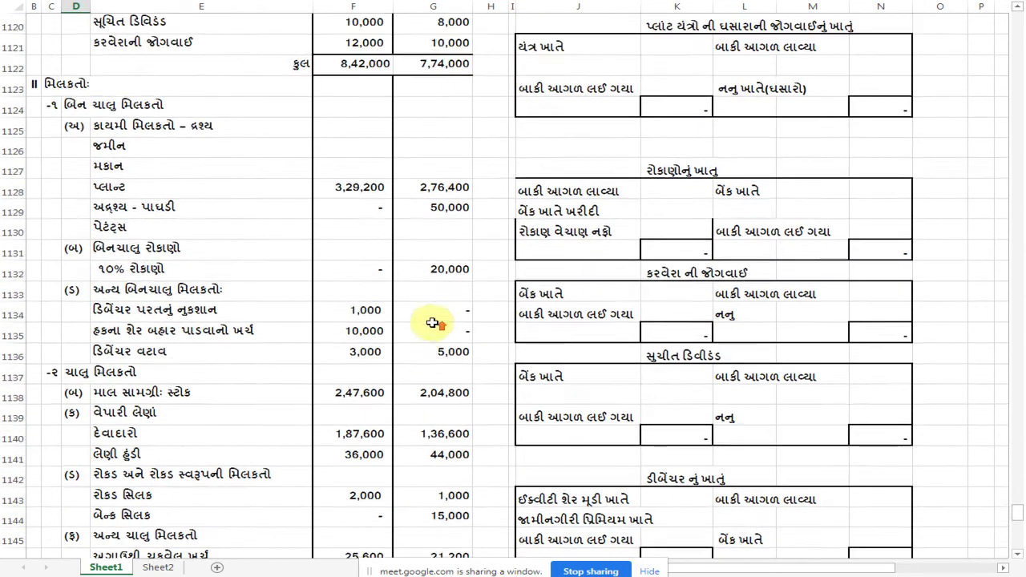
pyautogui.scroll(4, 276, 245)
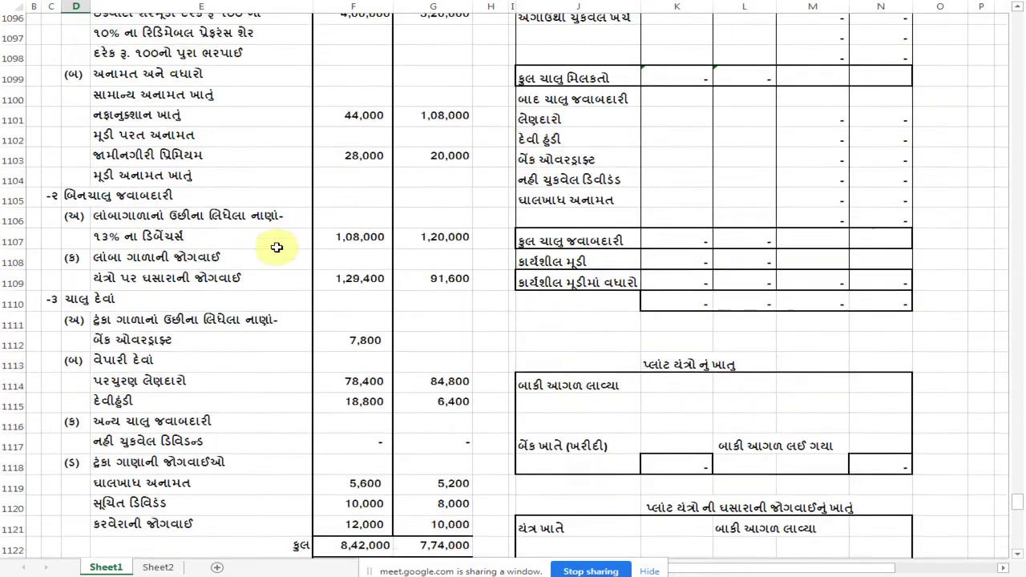
pyautogui.scroll(-3, 281, 249)
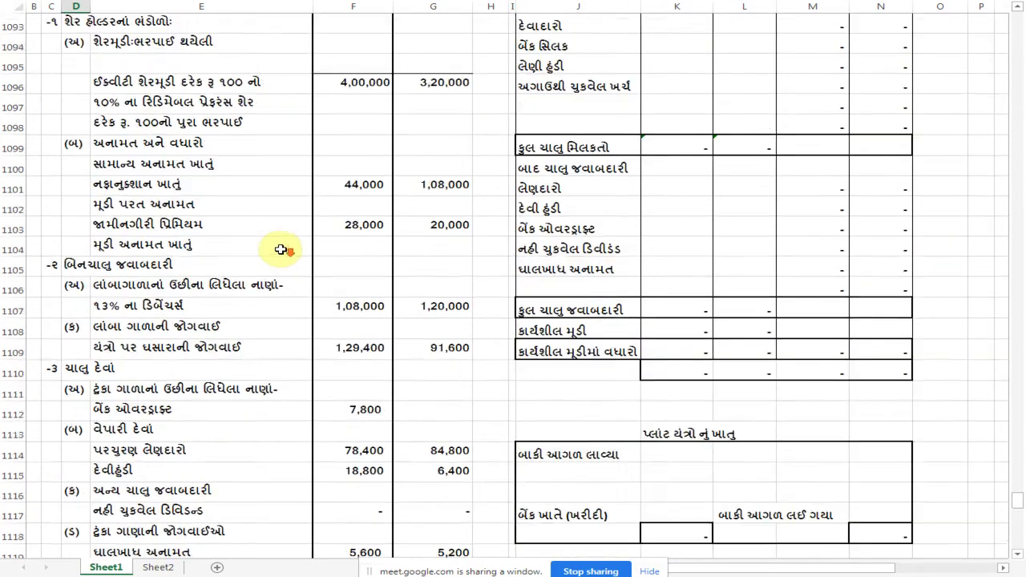
pyautogui.scroll(3, 281, 249)
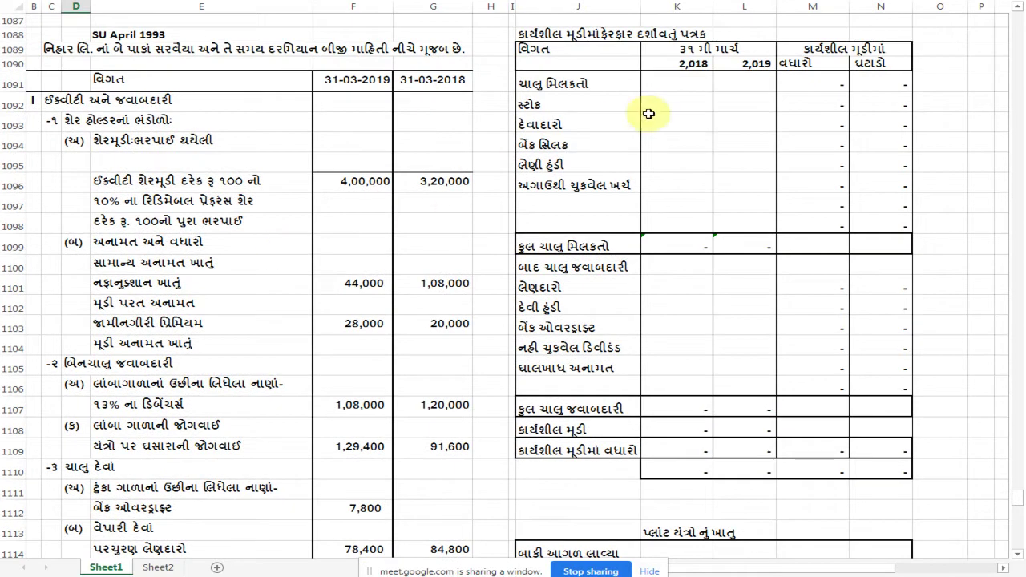
# Enter 7,800 for 2018 and 0 for 2019 in the bank overdraft row of the working capital statement
pyautogui.scroll(-3, 362, 321)
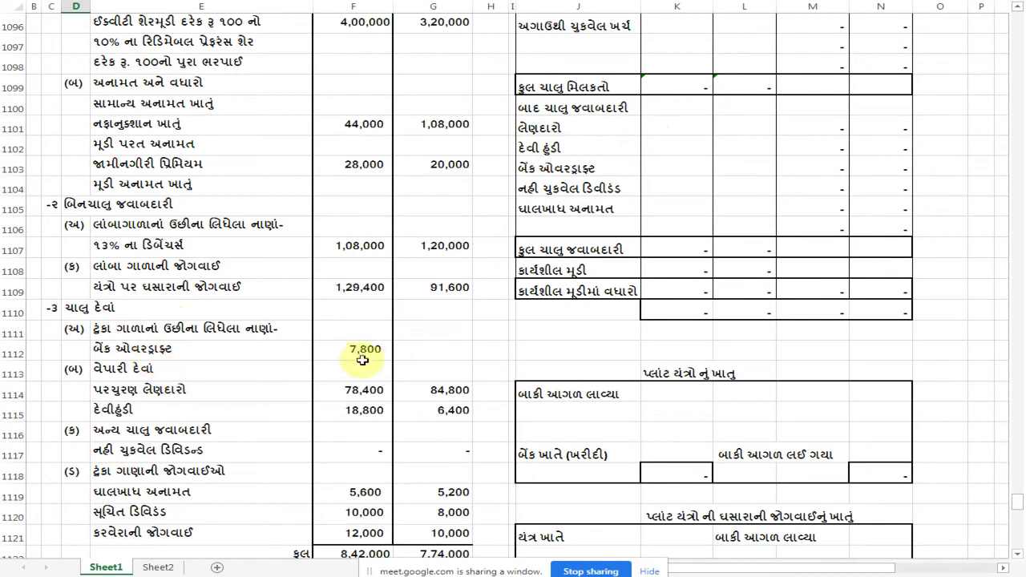
pyautogui.click(664, 168)
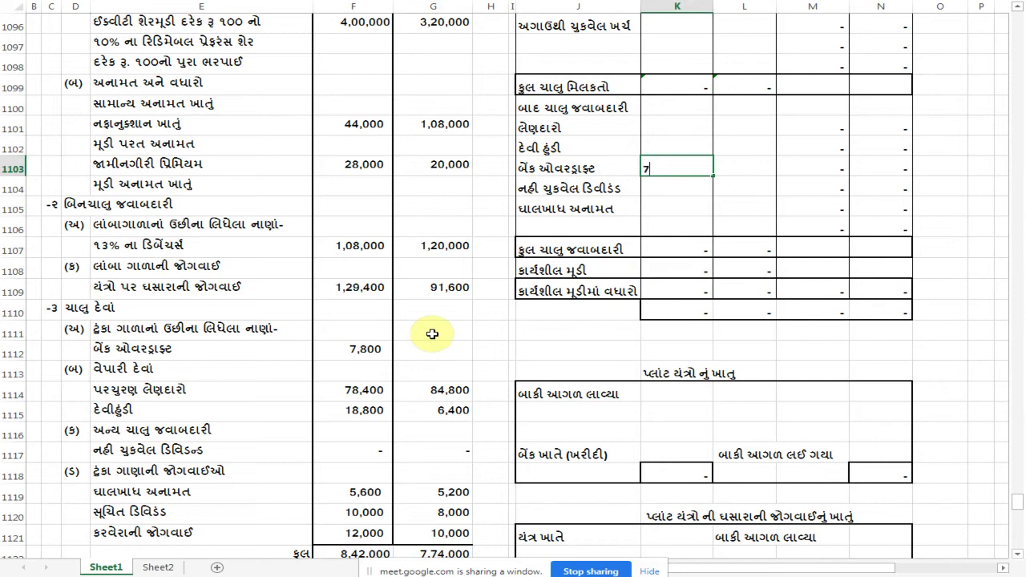
pyautogui.press('Tab')
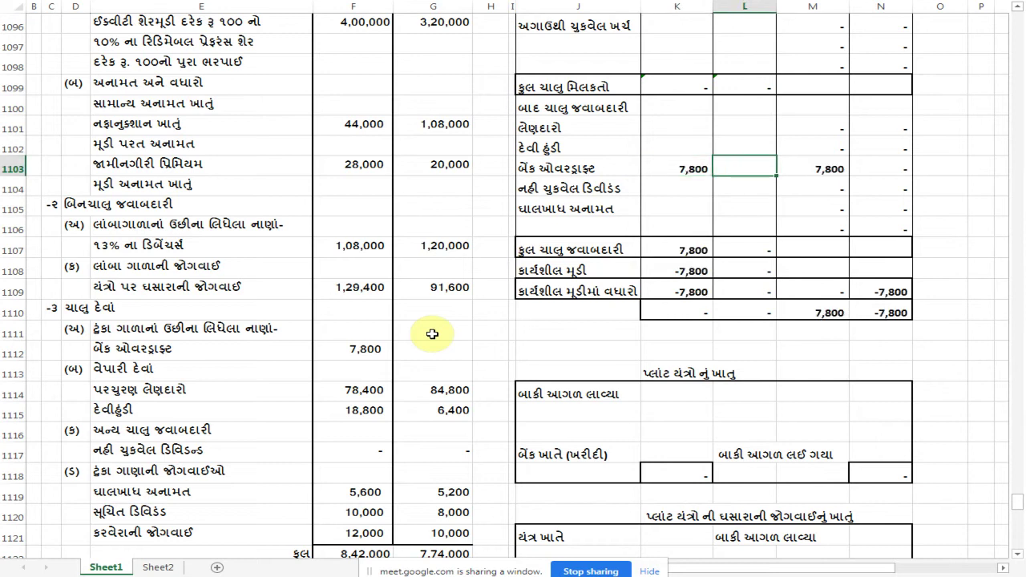
pyautogui.press('Tab')
pyautogui.hotkey('shift', 'Tab')
# Enter 0 as the 31-03-2018 bank overdraft amount in the balance sheet, cell G1112
pyautogui.scroll(3, 419, 332)
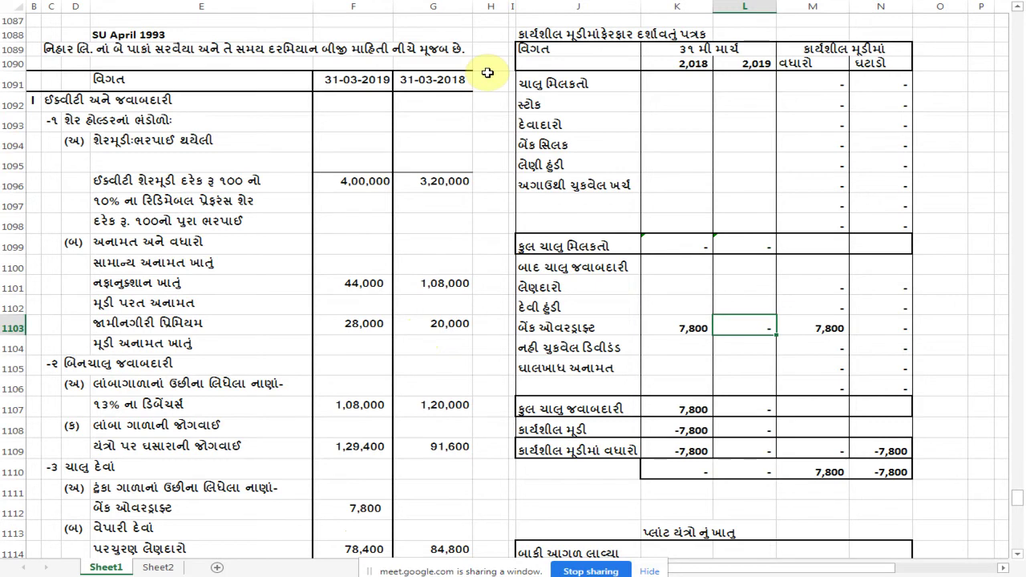
pyautogui.scroll(-2, 366, 298)
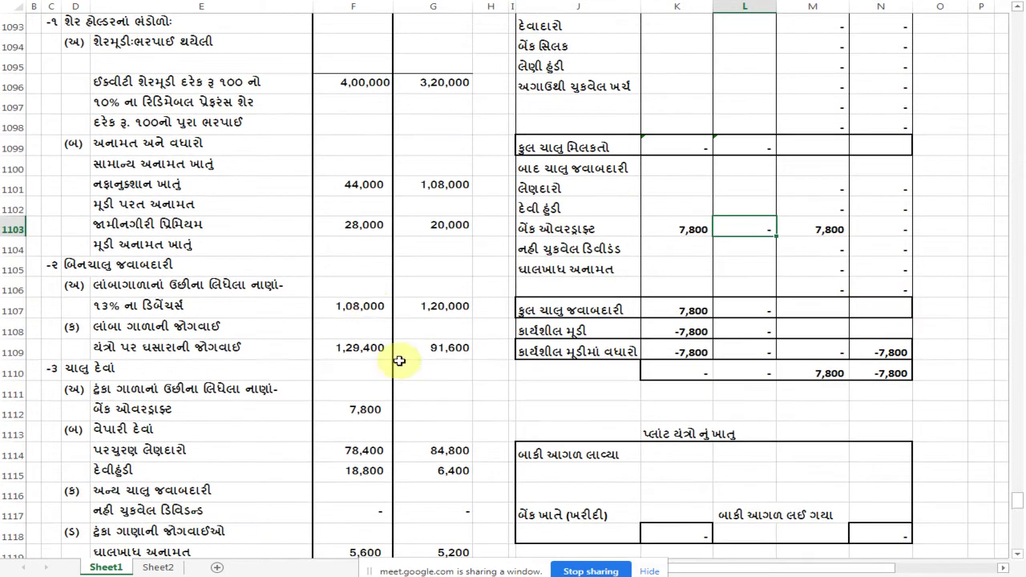
pyautogui.click(357, 411)
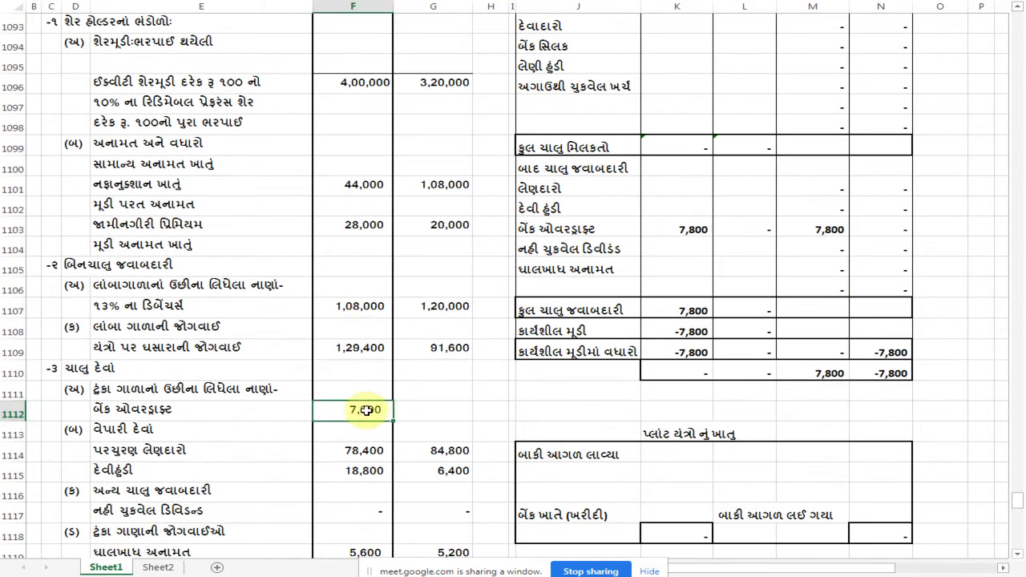
pyautogui.click(482, 410)
pyautogui.press('Left')
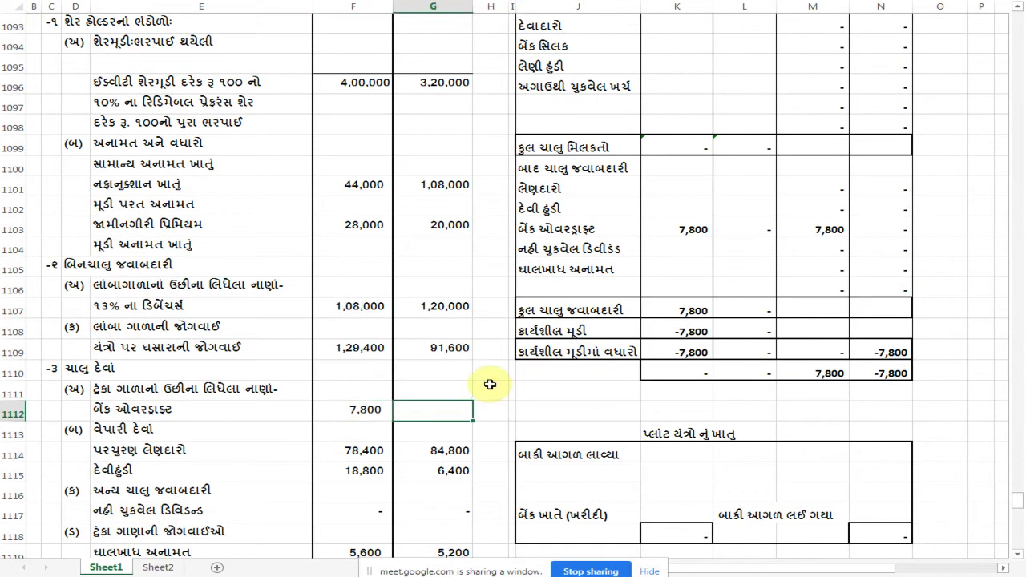
pyautogui.write('0')
pyautogui.press('Left')
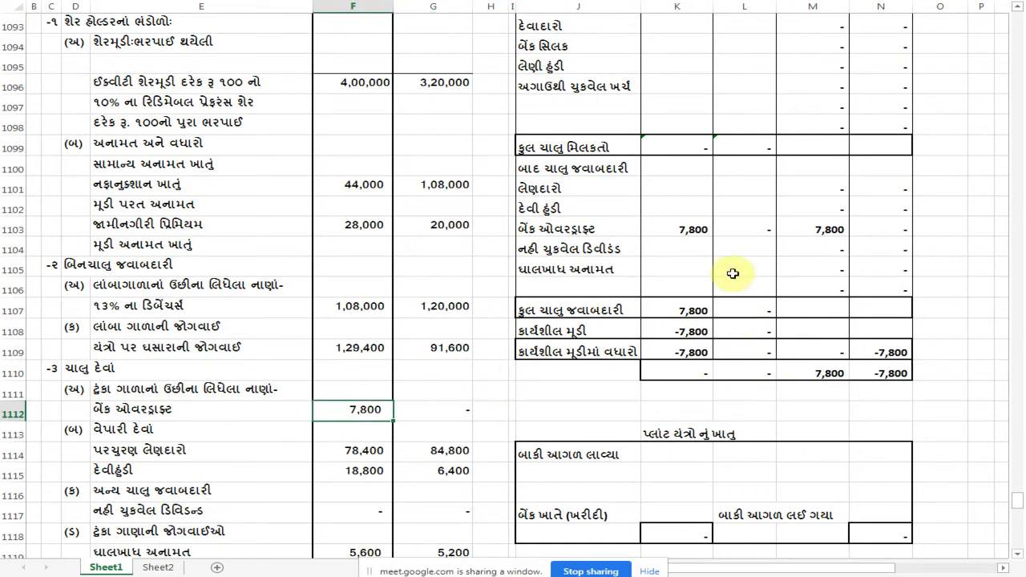
# Set the working capital statement's bank overdraft to 0 for 2018 and 7,800 for 2019, and check the resulting decrease
pyautogui.click(695, 231)
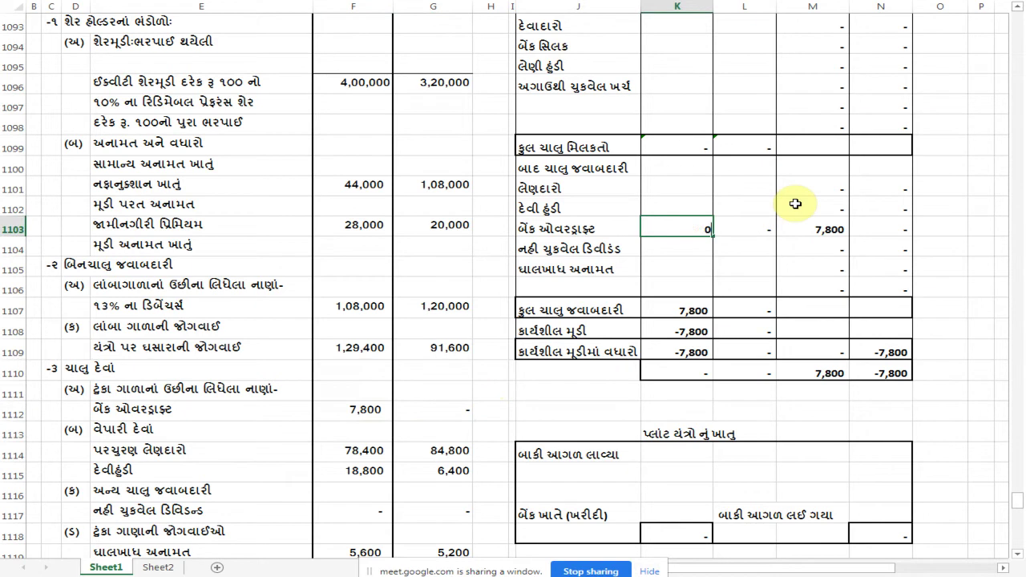
pyautogui.write('0')
pyautogui.press('Right')
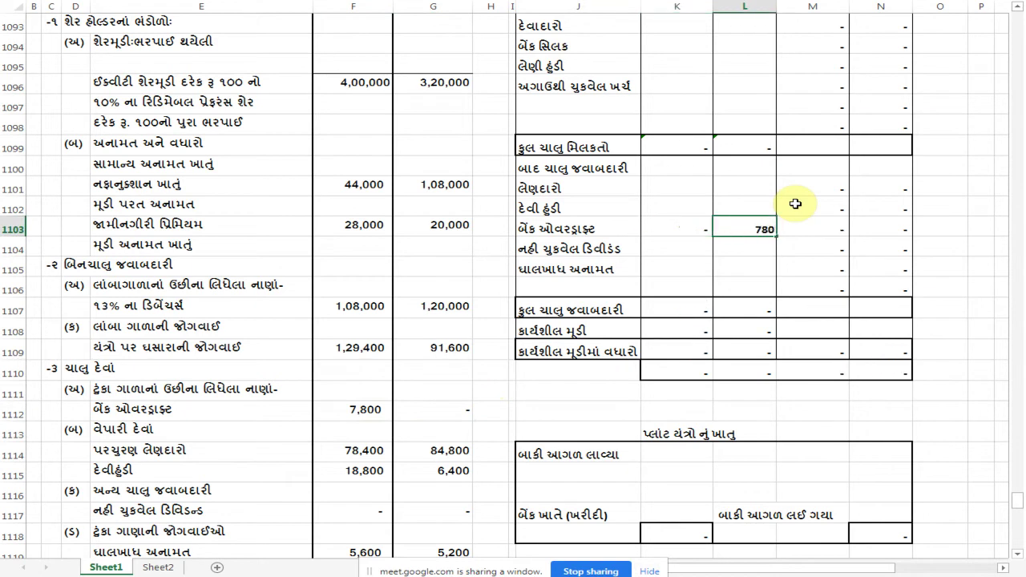
pyautogui.press('Right')
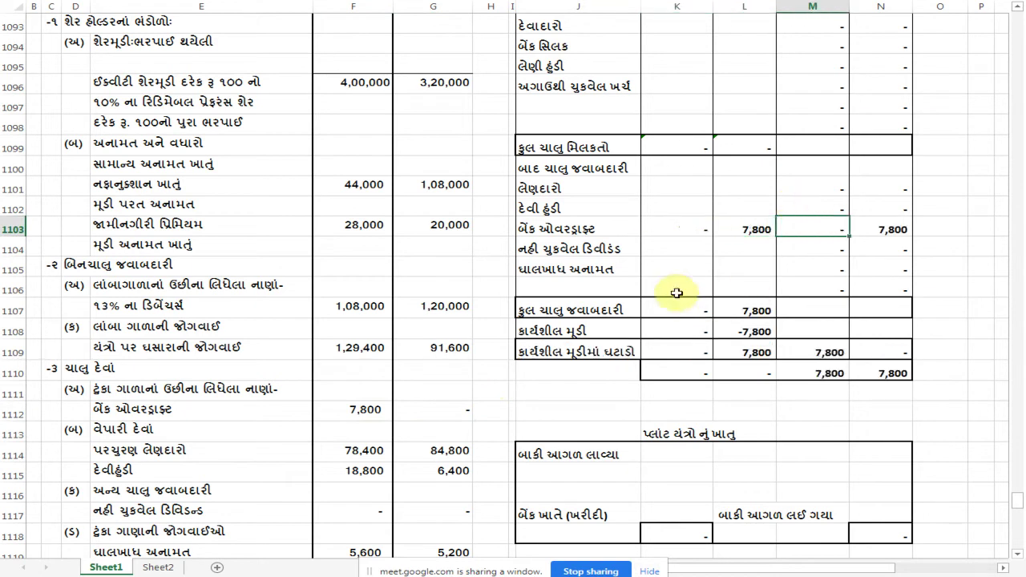
pyautogui.click(736, 230)
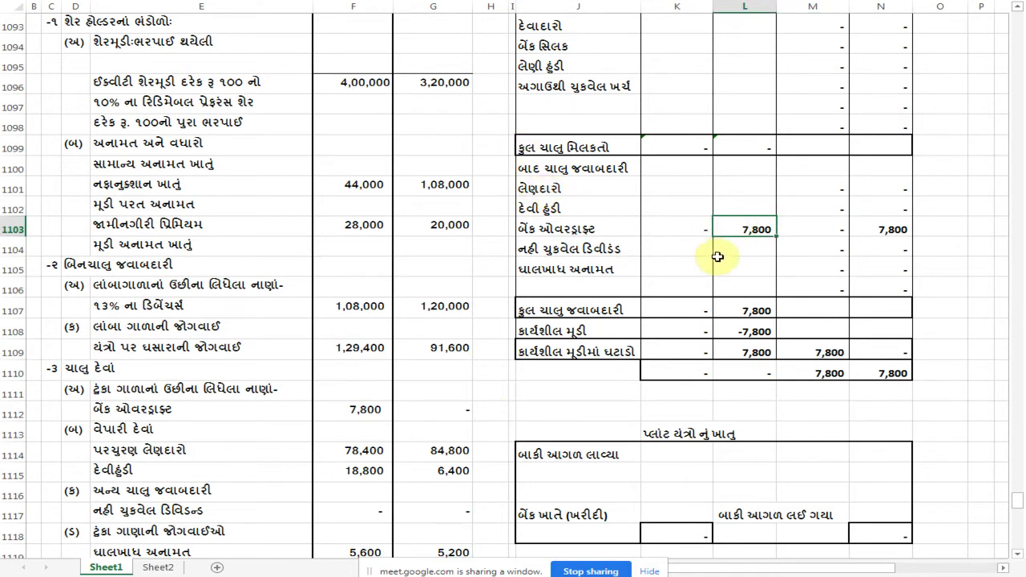
pyautogui.click(879, 230)
# Enter the creditors (લેણદારો) from the balance sheet in the working capital statement: 84,800 for 2018 and 78,400 for 2019
pyautogui.scroll(2, 868, 270)
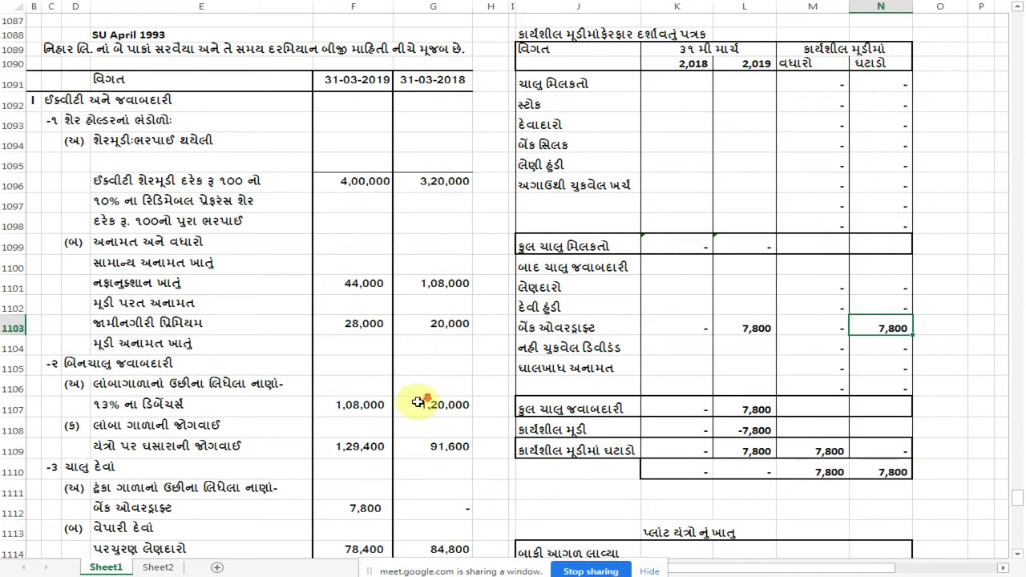
pyautogui.scroll(-1, 439, 522)
pyautogui.scroll(-1, 413, 481)
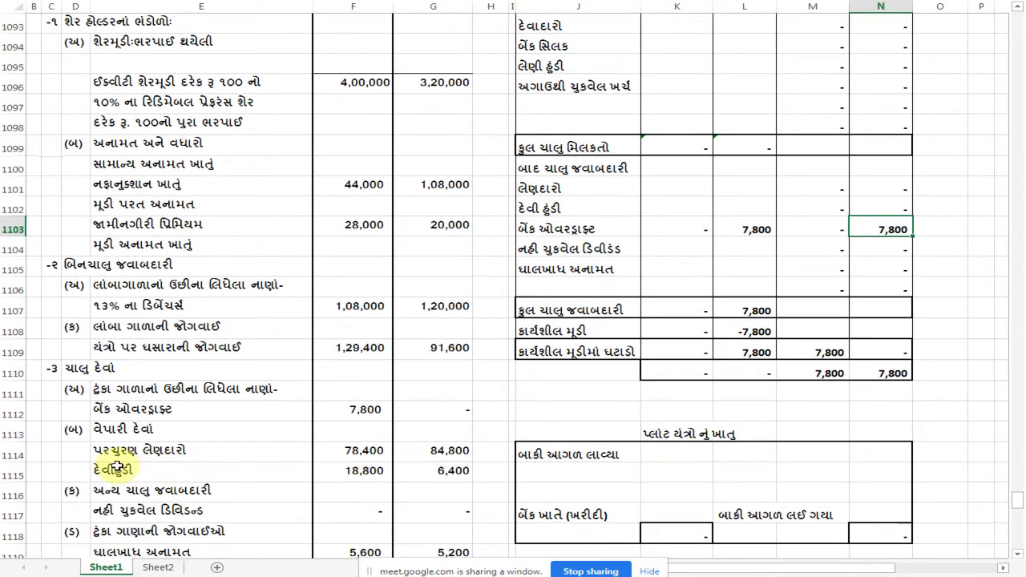
pyautogui.click(369, 451)
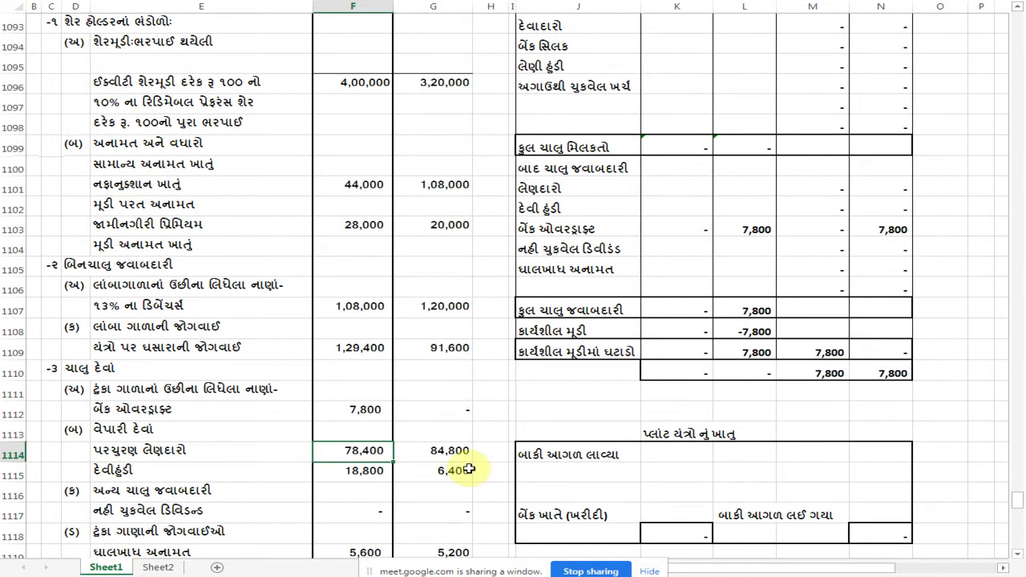
pyautogui.click(456, 450)
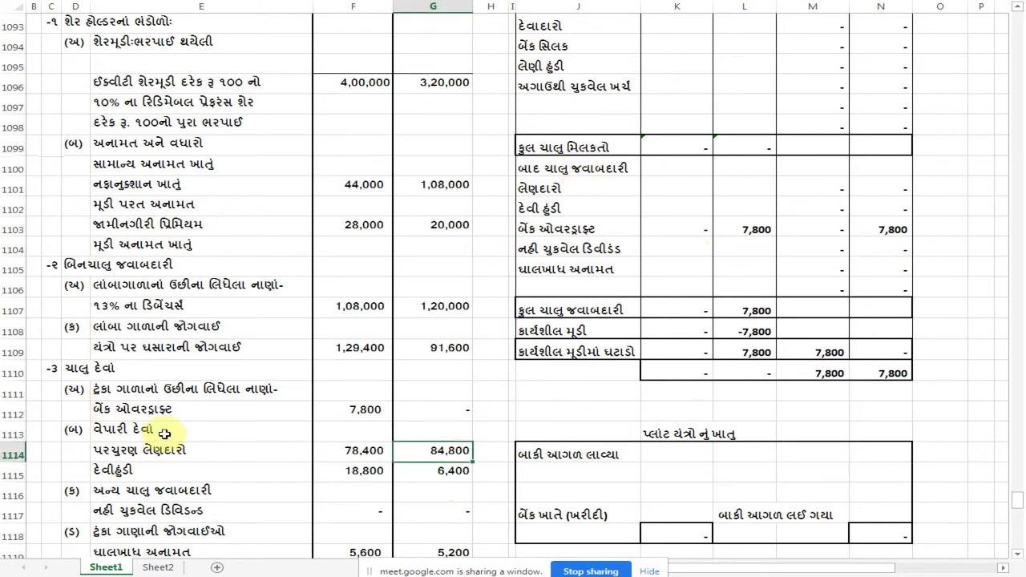
pyautogui.click(432, 453)
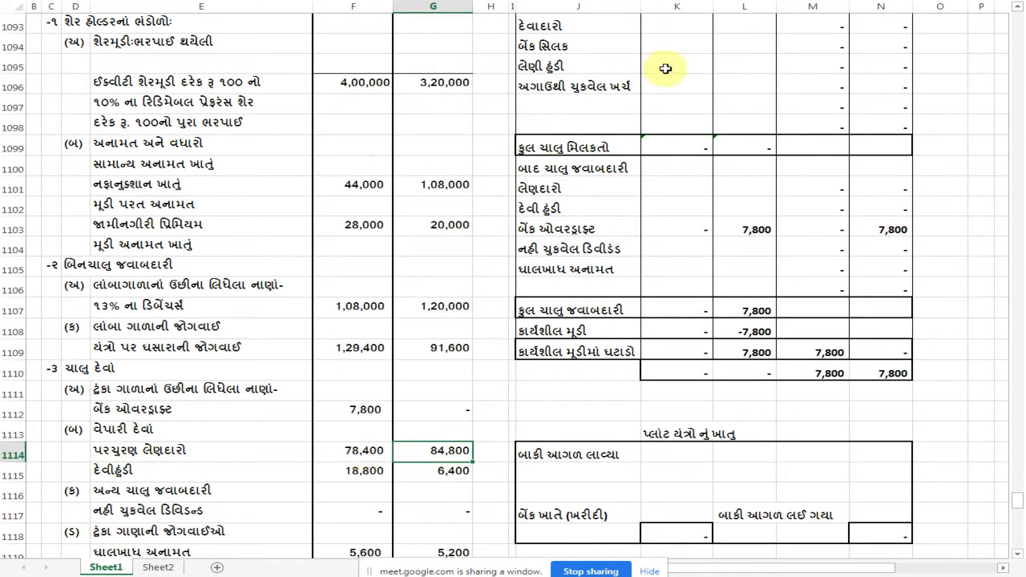
pyautogui.click(678, 183)
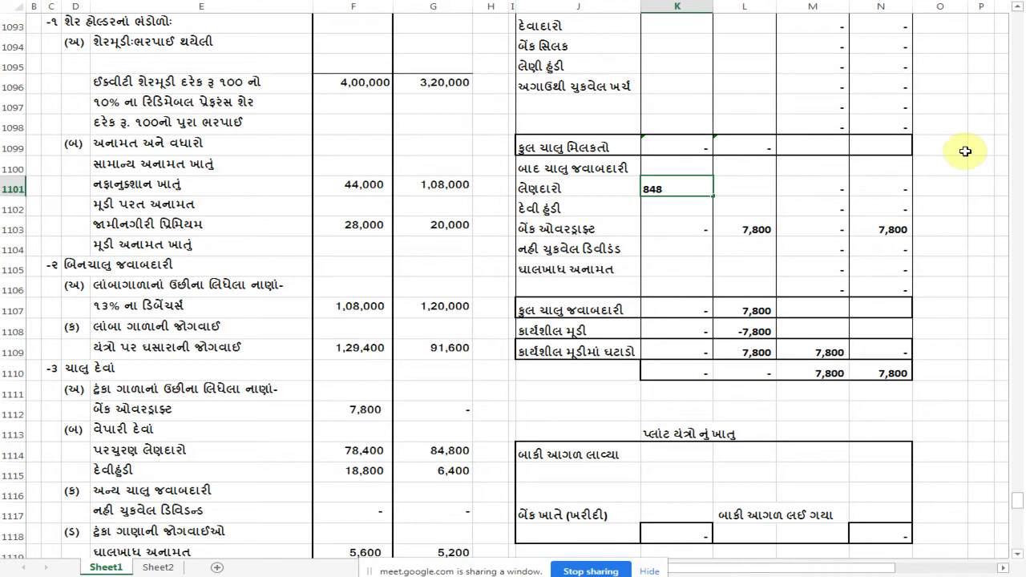
pyautogui.press('Tab')
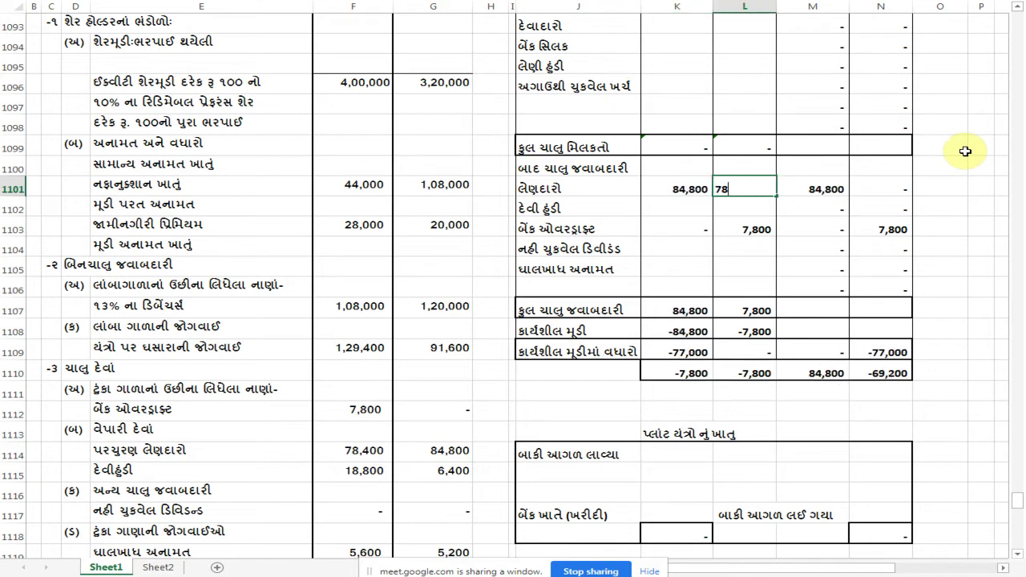
pyautogui.write('78400')
pyautogui.press('Return')
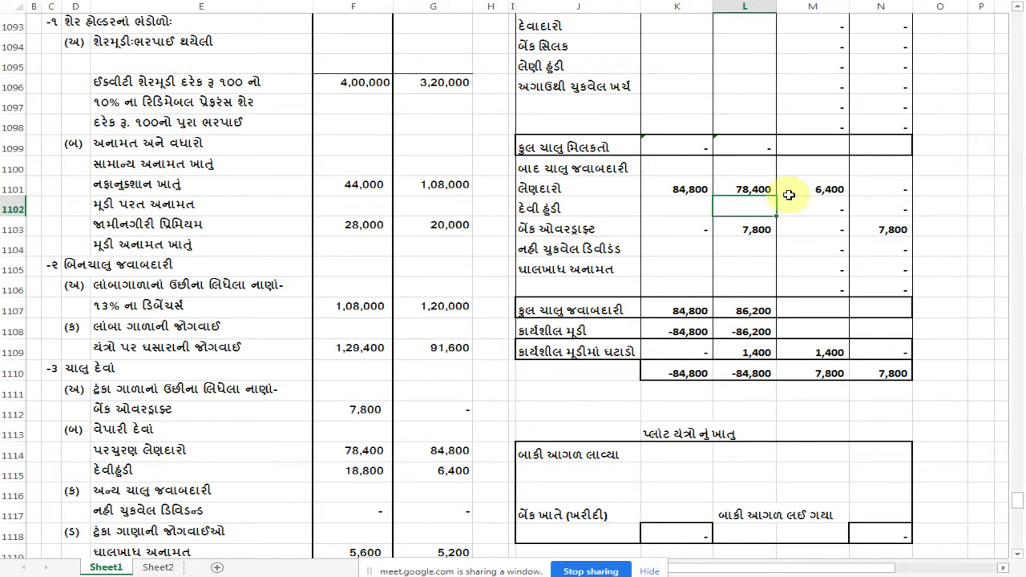
# Fill the bills payable (દેવી હુંડી) row of the working capital statement with 6,400 for 2018 and 1,800 for 2019
pyautogui.scroll(1, 789, 195)
pyautogui.scroll(-2, 305, 489)
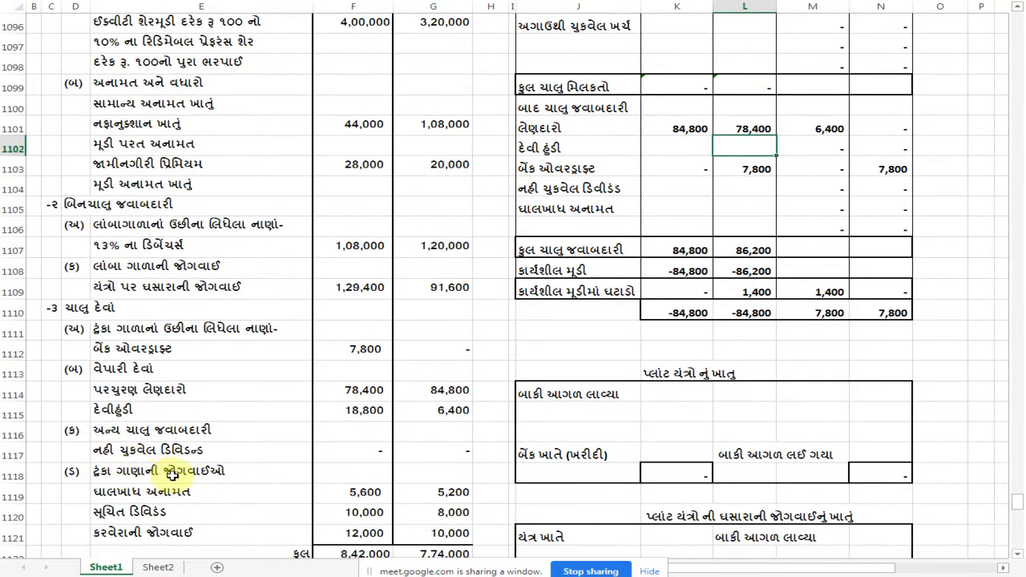
pyautogui.click(466, 410)
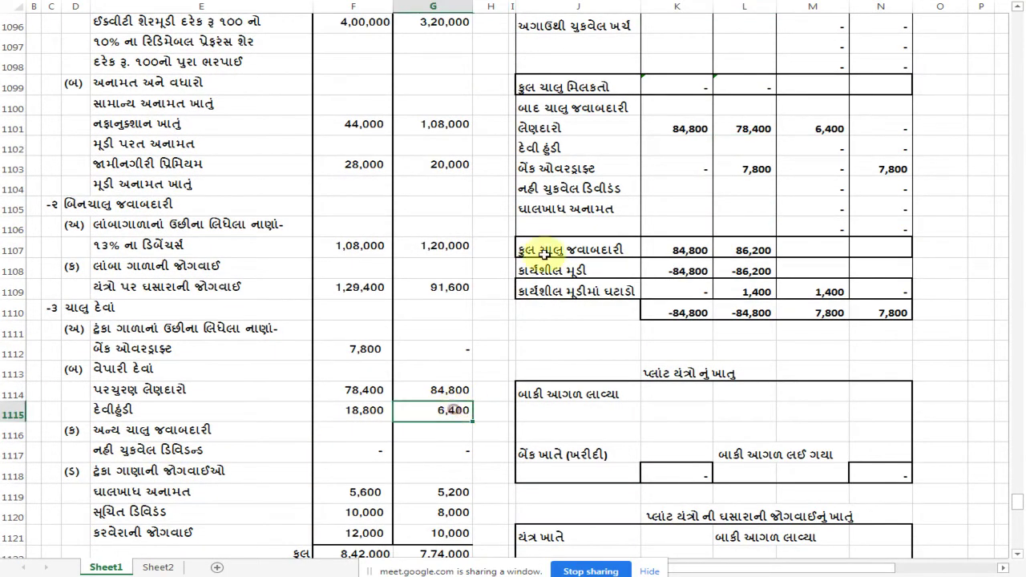
pyautogui.click(694, 144)
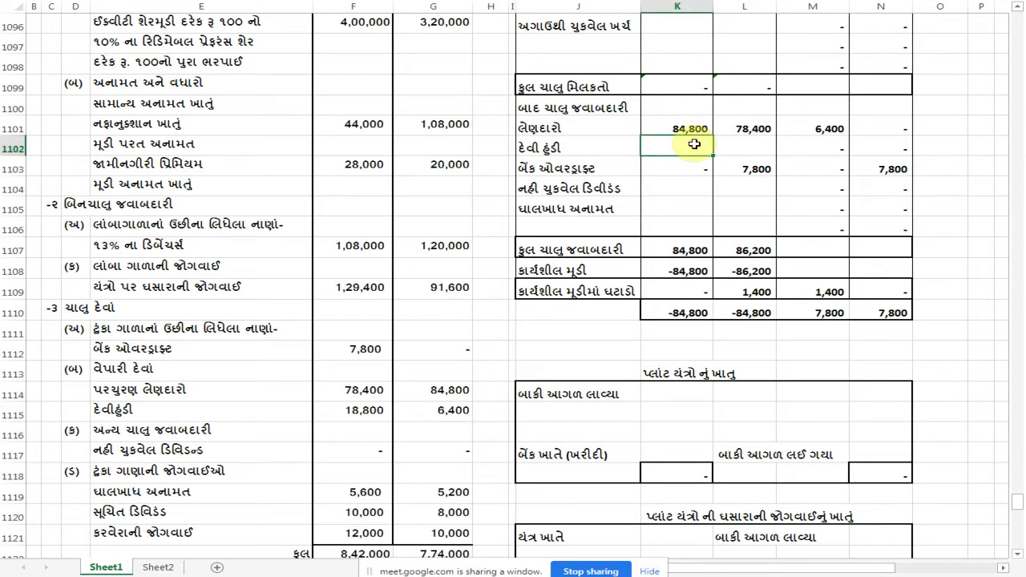
pyautogui.press('Tab')
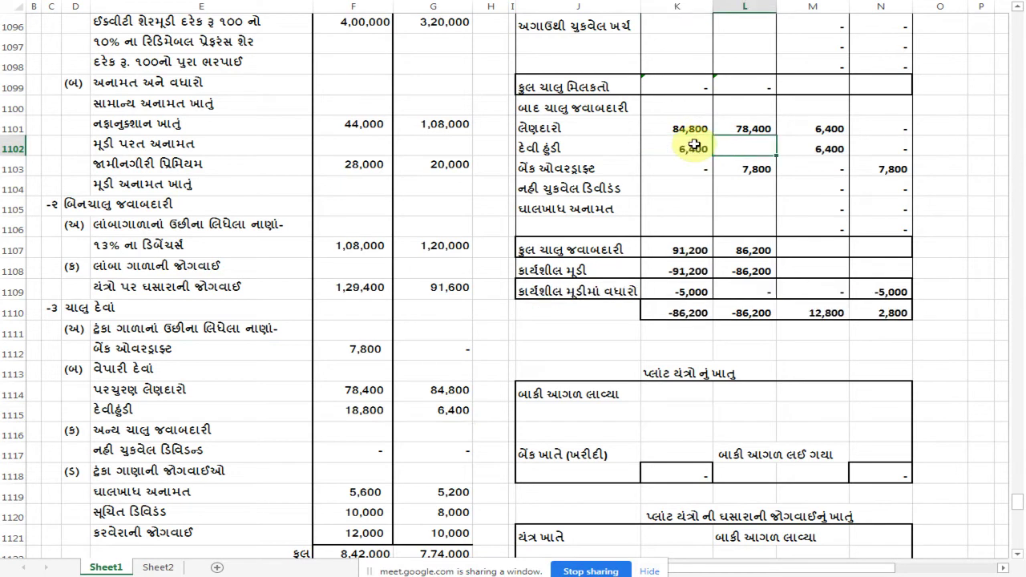
pyautogui.write('0')
pyautogui.press('Return')
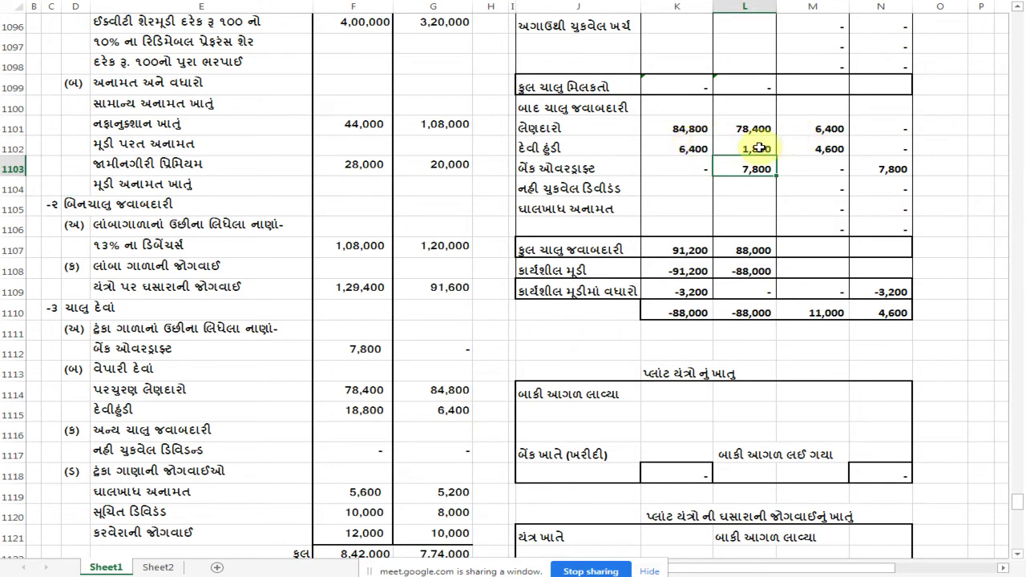
# Fill the bad debt reserve (ઘાલખાધ અનામત) row of the working capital statement with 5,200 for 2018 and 5,600 for 2019
pyautogui.scroll(1, 800, 90)
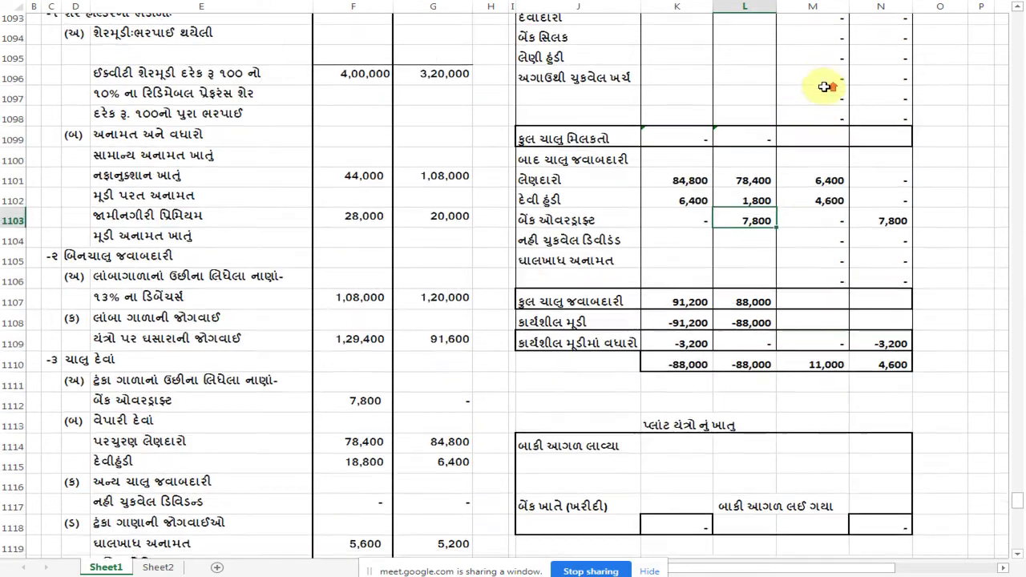
pyautogui.scroll(1, 831, 62)
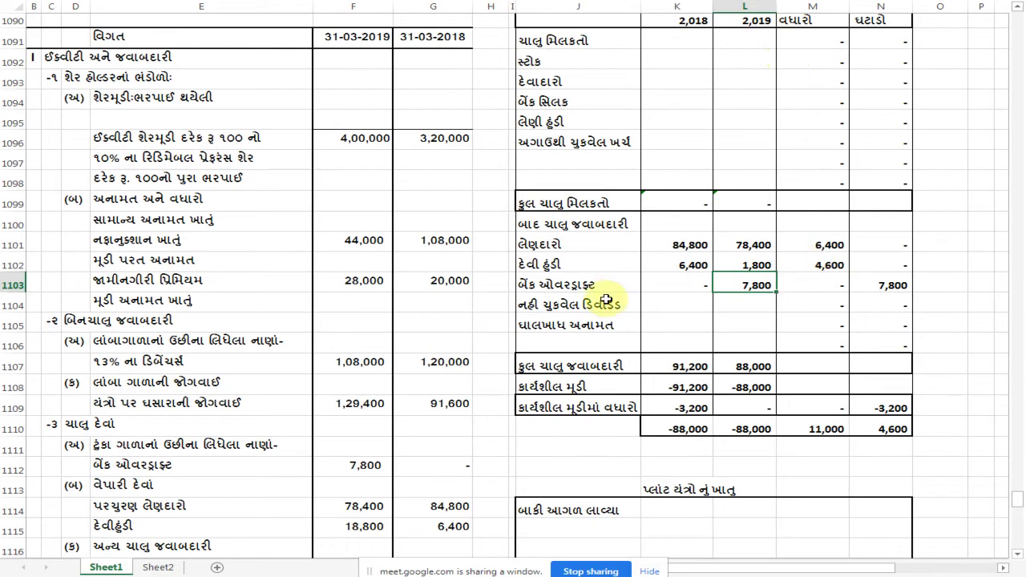
pyautogui.scroll(-2, 579, 270)
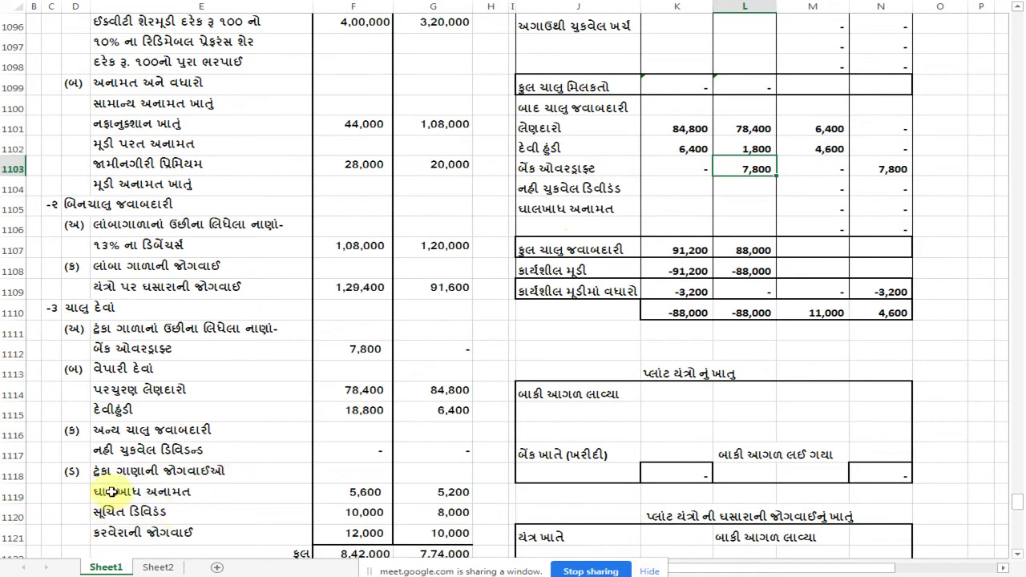
pyautogui.click(676, 207)
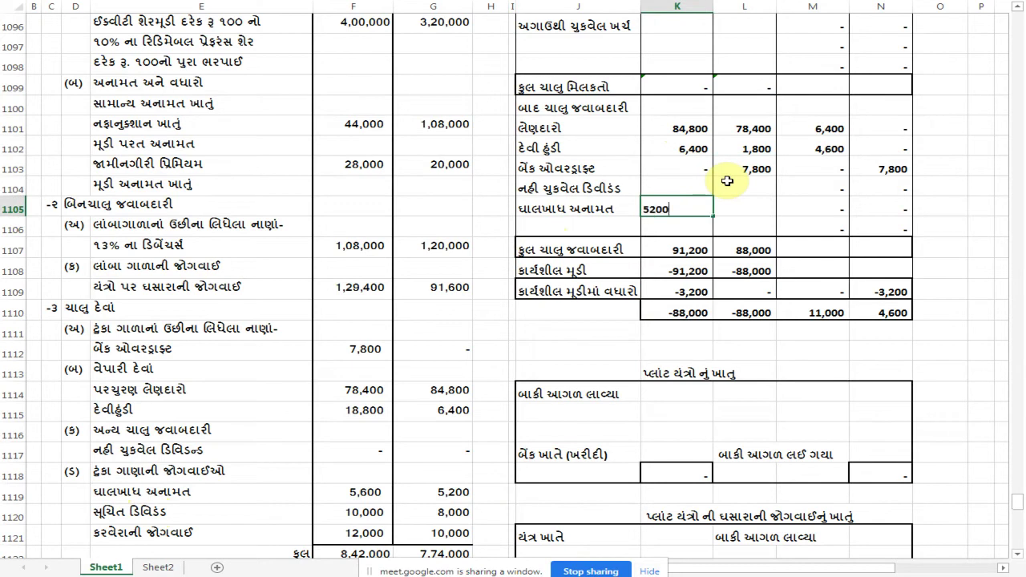
pyautogui.press('Tab')
pyautogui.write('5,600')
pyautogui.press('Return')
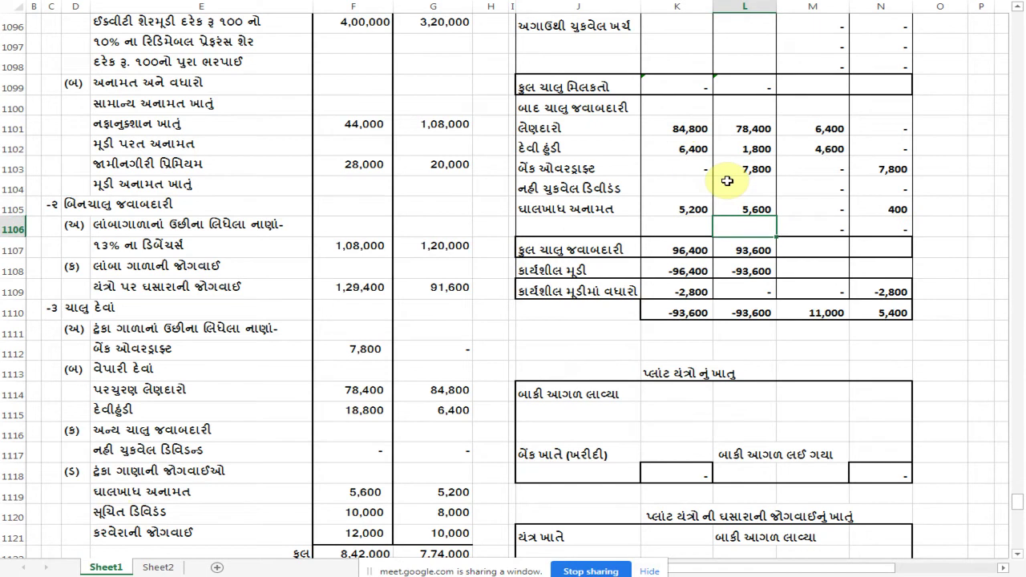
# Check the bad debt reserve (ઘાલખાધ અનામત) figures for 2018 and 2019 against the resulting decrease
pyautogui.click(739, 210)
pyautogui.click(677, 214)
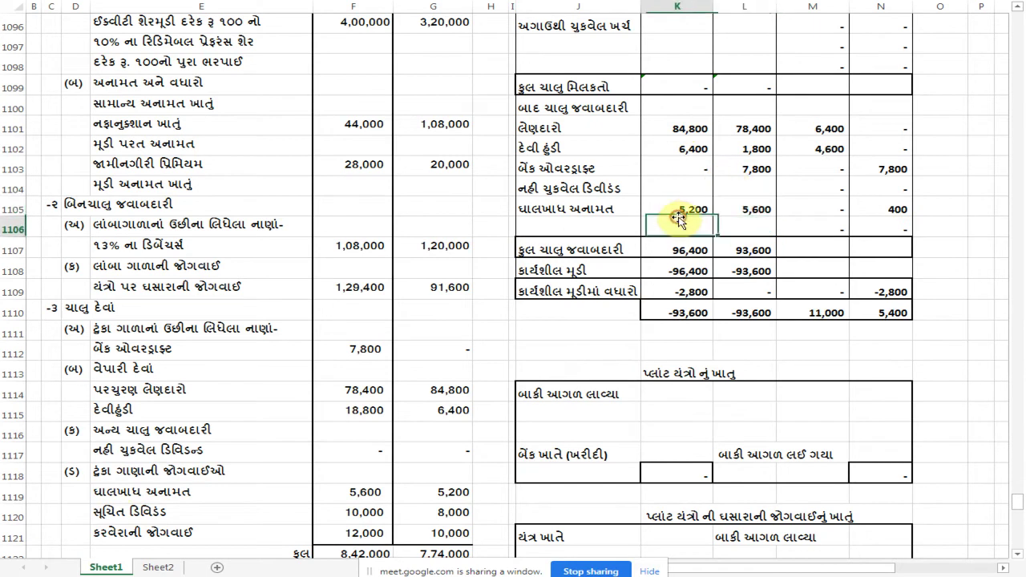
pyautogui.click(739, 210)
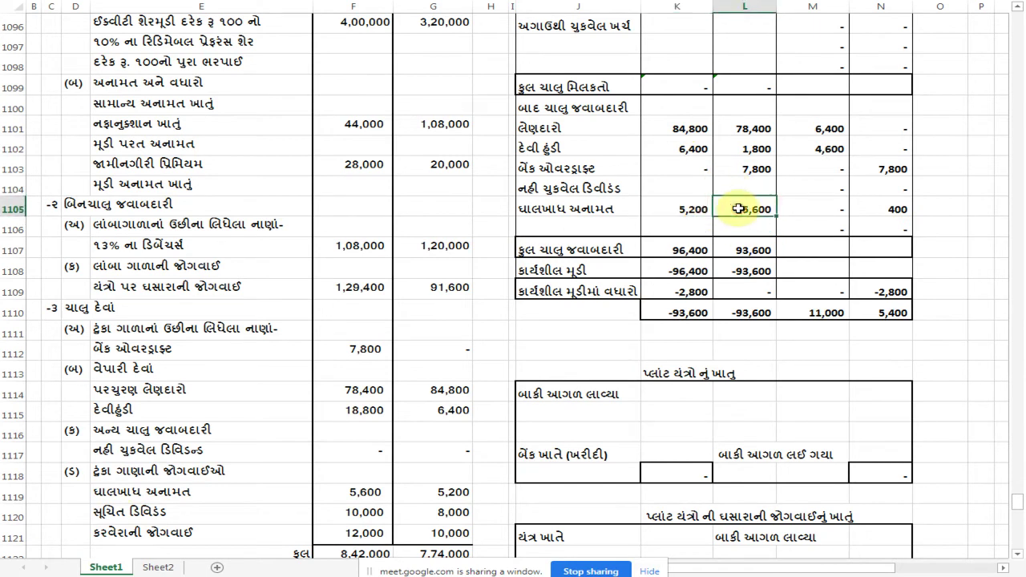
pyautogui.click(896, 208)
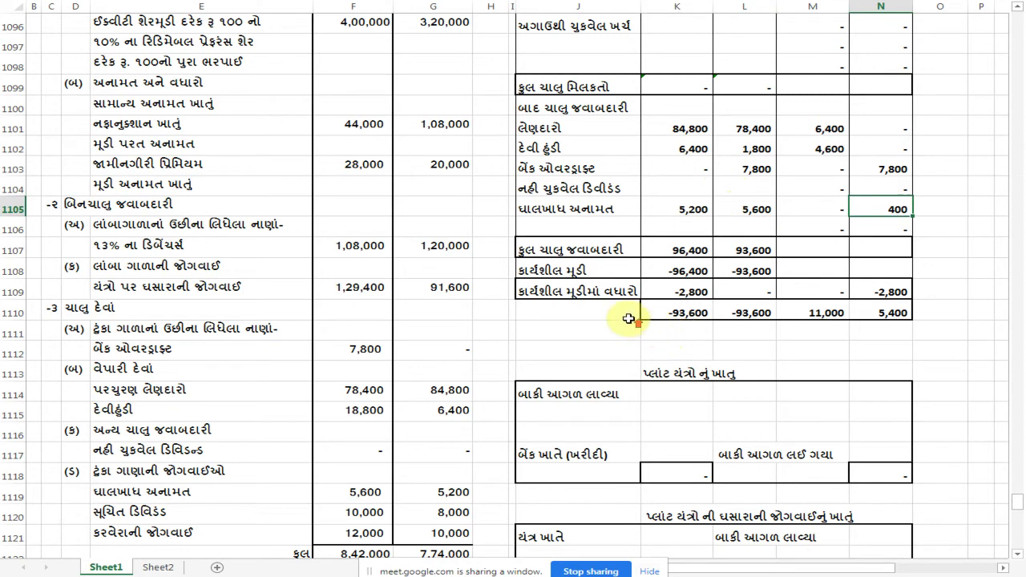
# Enter the stock (સ્ટોક) from the balance sheet in the working capital statement: 2,04,800 for 2018 and 2,47,600 for 2019
pyautogui.scroll(3, 628, 320)
pyautogui.scroll(-5, 705, 173)
pyautogui.scroll(-9, 689, 189)
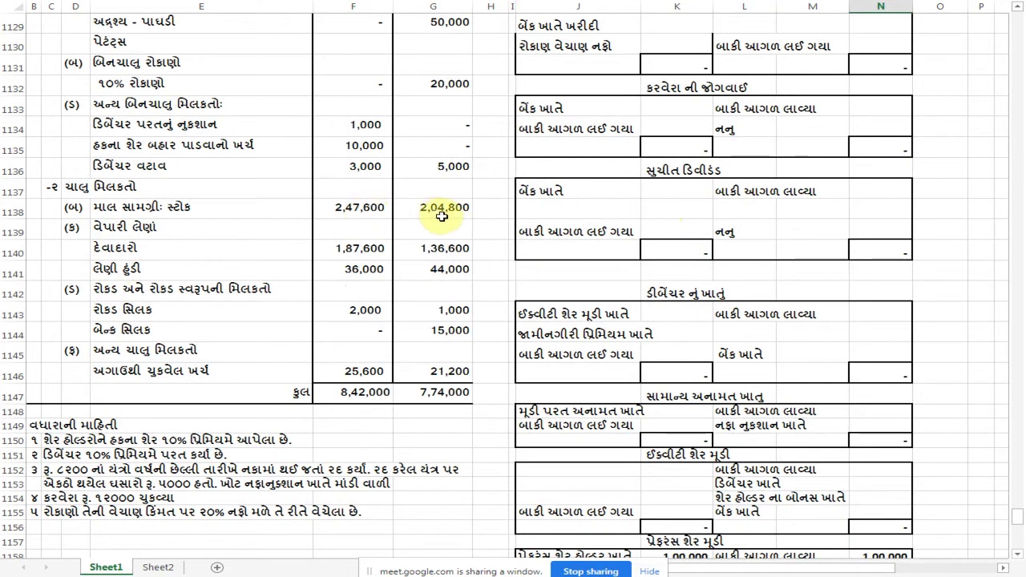
pyautogui.scroll(5, 402, 224)
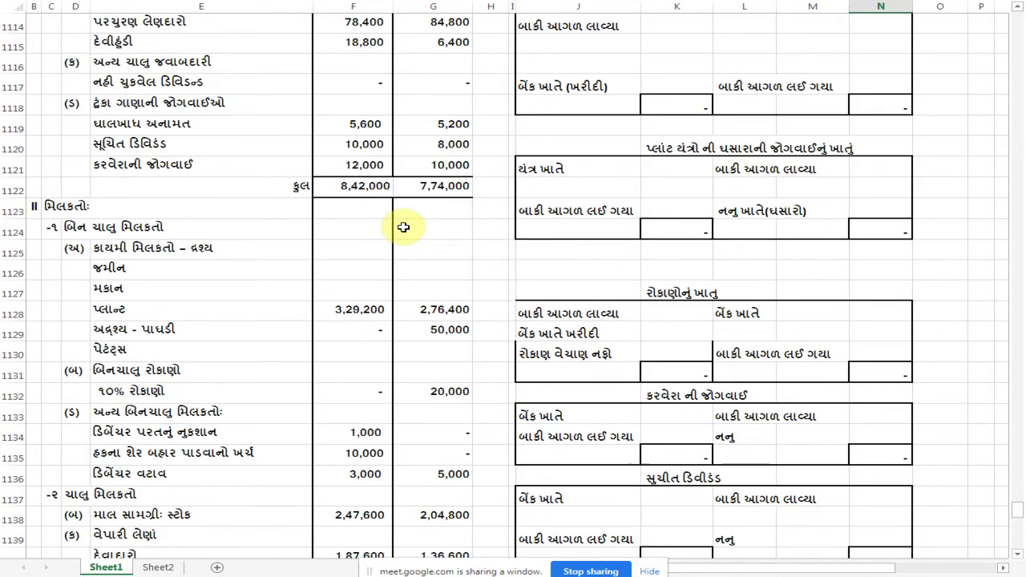
pyautogui.scroll(-3, 403, 227)
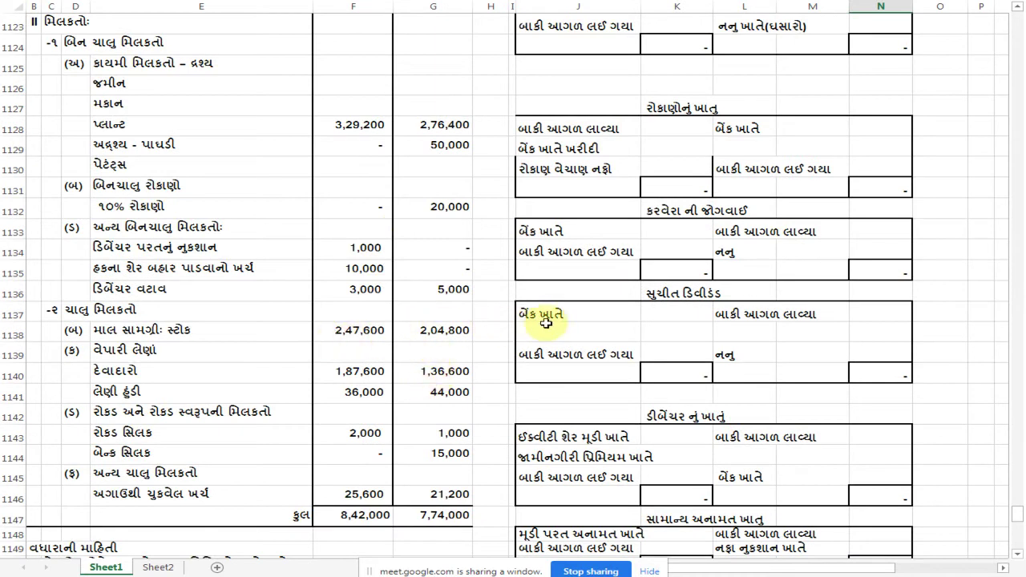
pyautogui.scroll(9, 545, 321)
pyautogui.scroll(3, 547, 320)
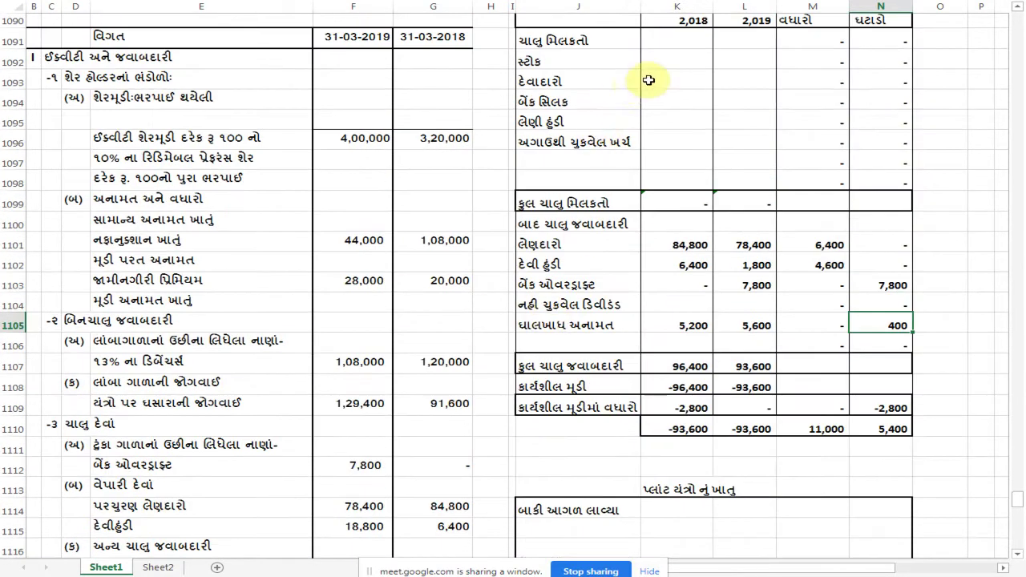
pyautogui.click(668, 106)
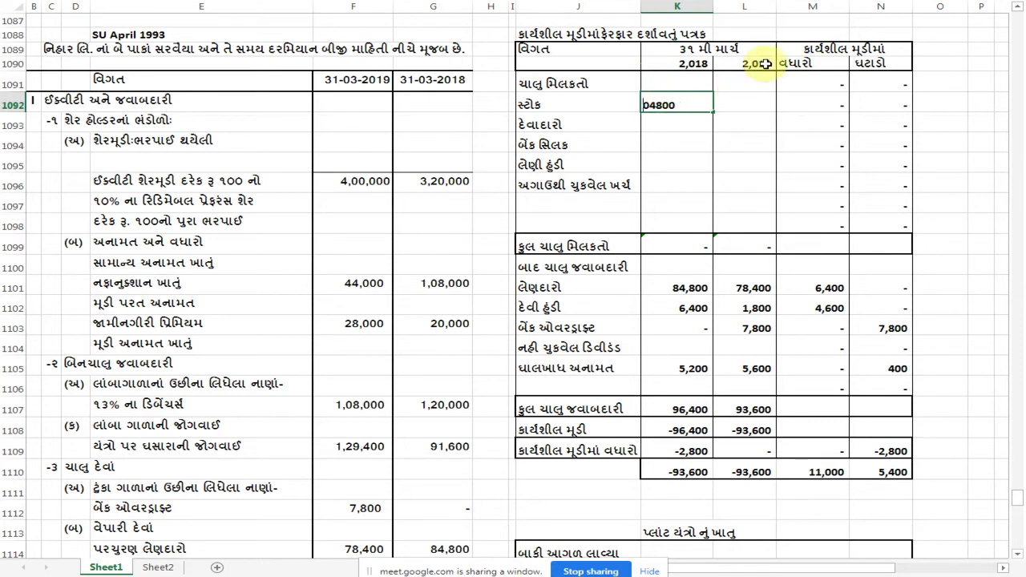
pyautogui.press('Tab')
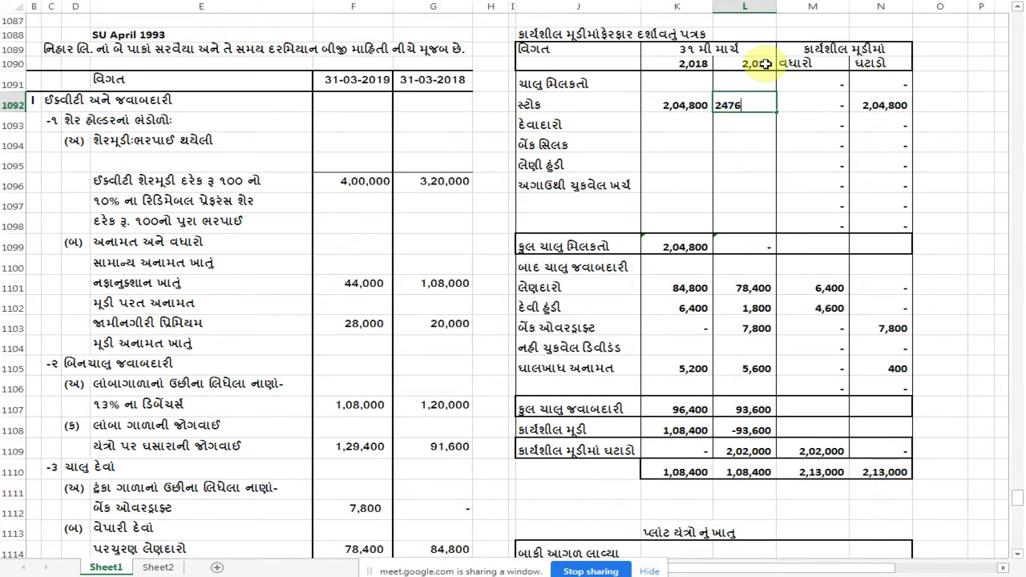
pyautogui.press('Return')
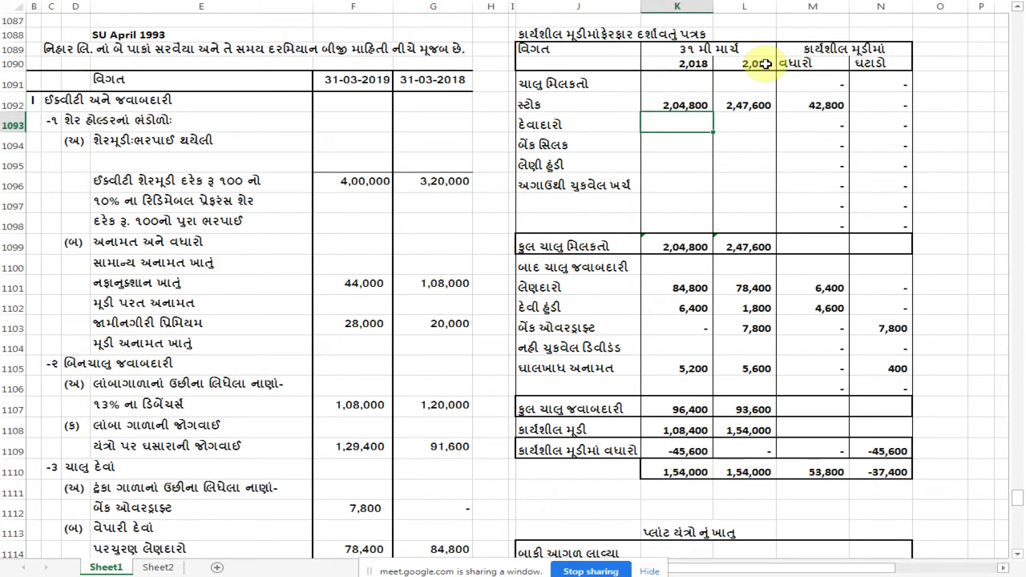
# Correct the 2019 bills payable (દેવી હુંડી) in the working capital statement to the balance sheet figure of 18,800
pyautogui.scroll(-6, 455, 259)
pyautogui.scroll(-7, 454, 259)
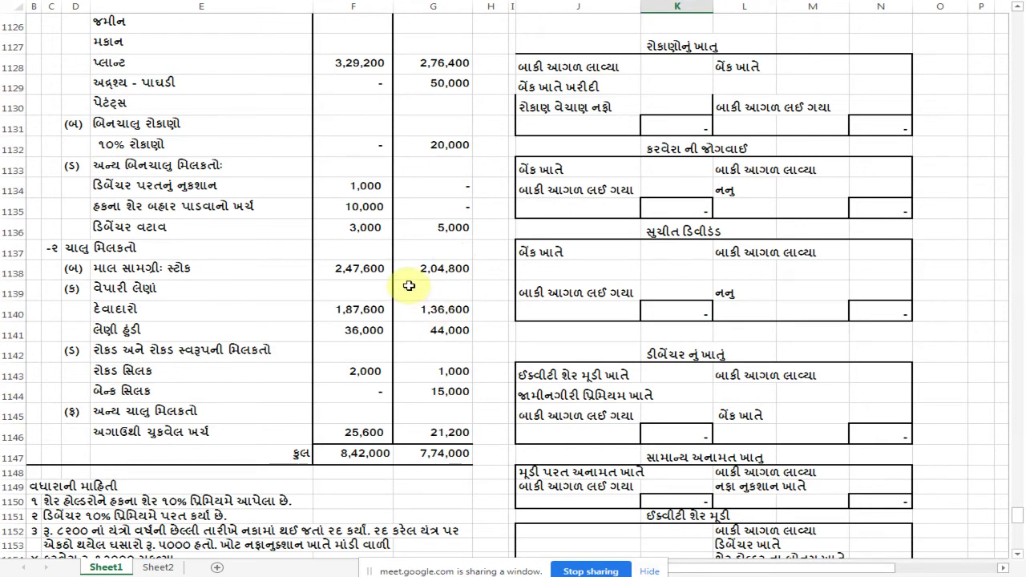
pyautogui.scroll(7, 409, 286)
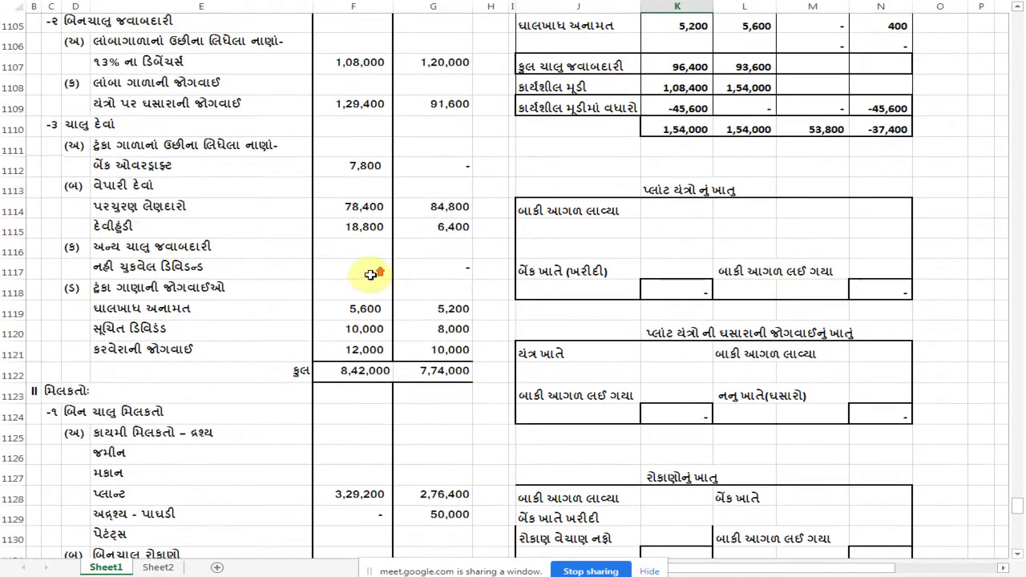
pyautogui.scroll(2, 541, 215)
pyautogui.doubleClick(760, 86)
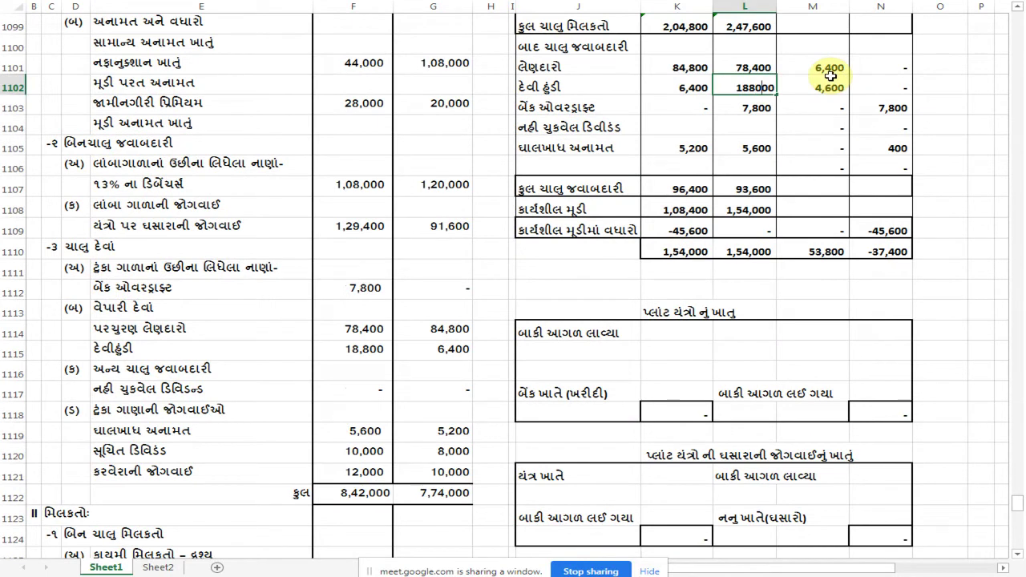
pyautogui.press('Return')
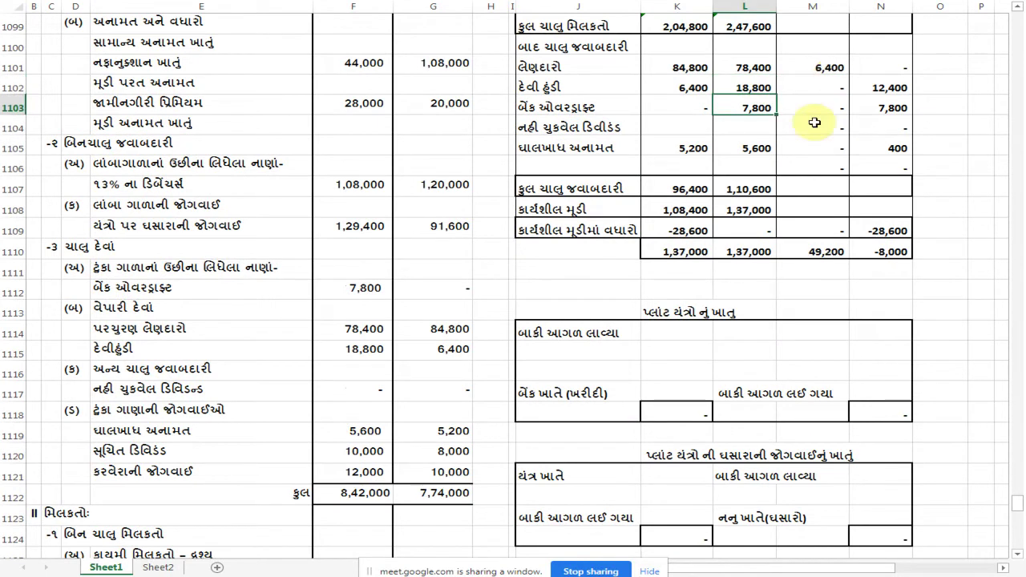
# Fill the debtors (દેવાદારો) row of the working capital statement with 1,36,600 for 2018 and 1,87,600 for 2019
pyautogui.scroll(-3, 698, 190)
pyautogui.scroll(-4, 406, 389)
pyautogui.scroll(1, 344, 420)
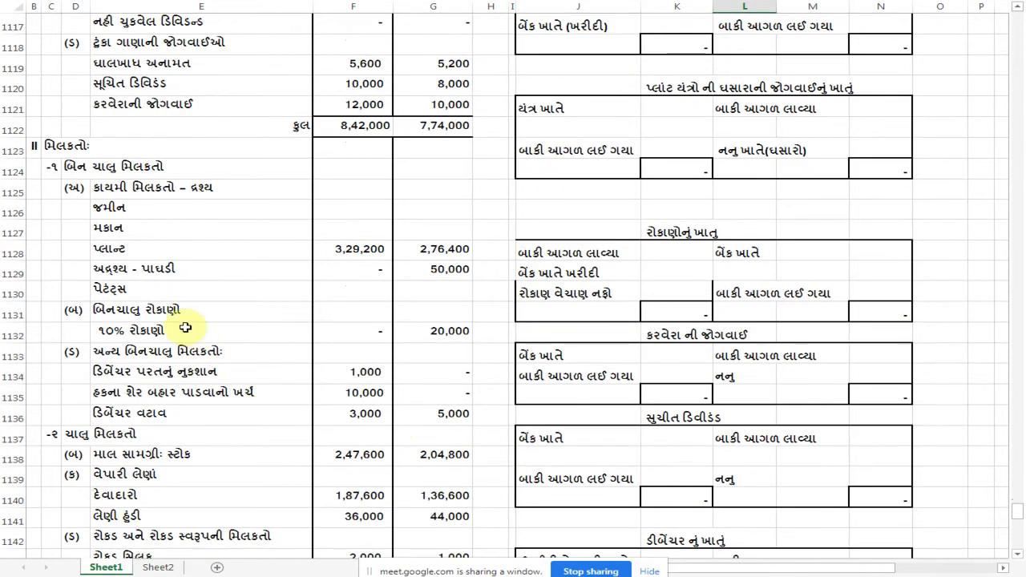
pyautogui.scroll(-2, 256, 321)
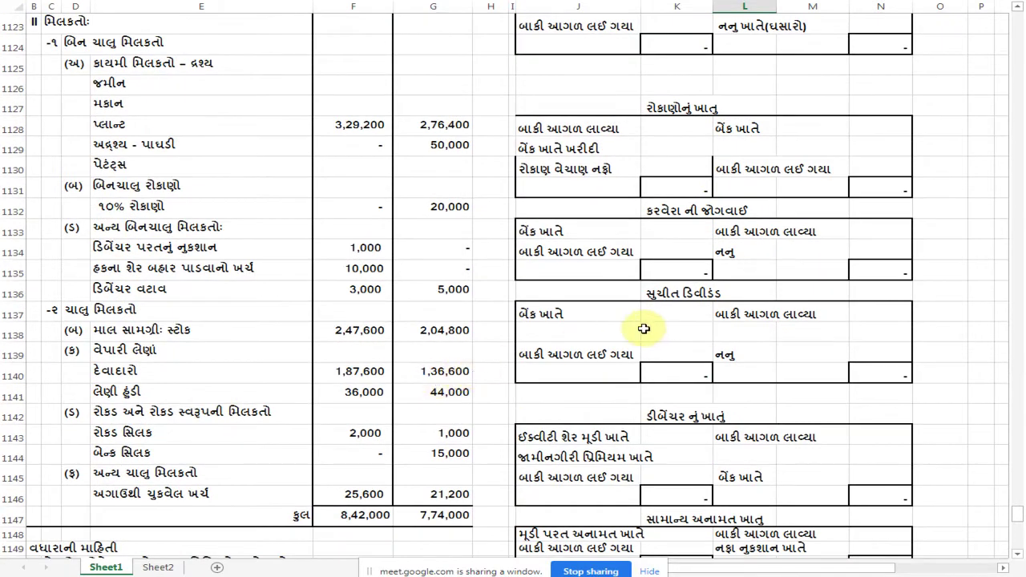
pyautogui.scroll(5, 690, 281)
pyautogui.scroll(5, 710, 283)
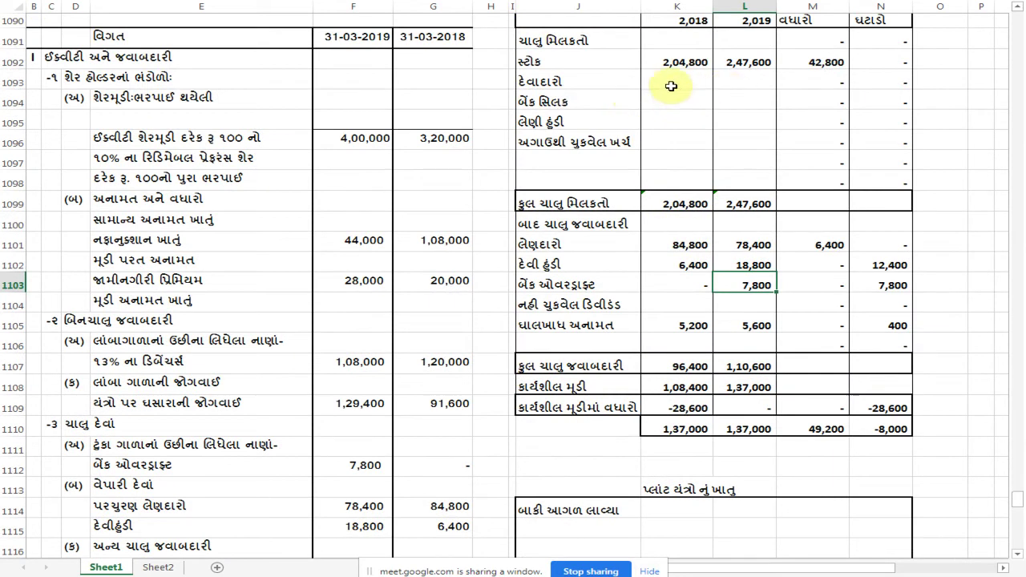
pyautogui.click(669, 82)
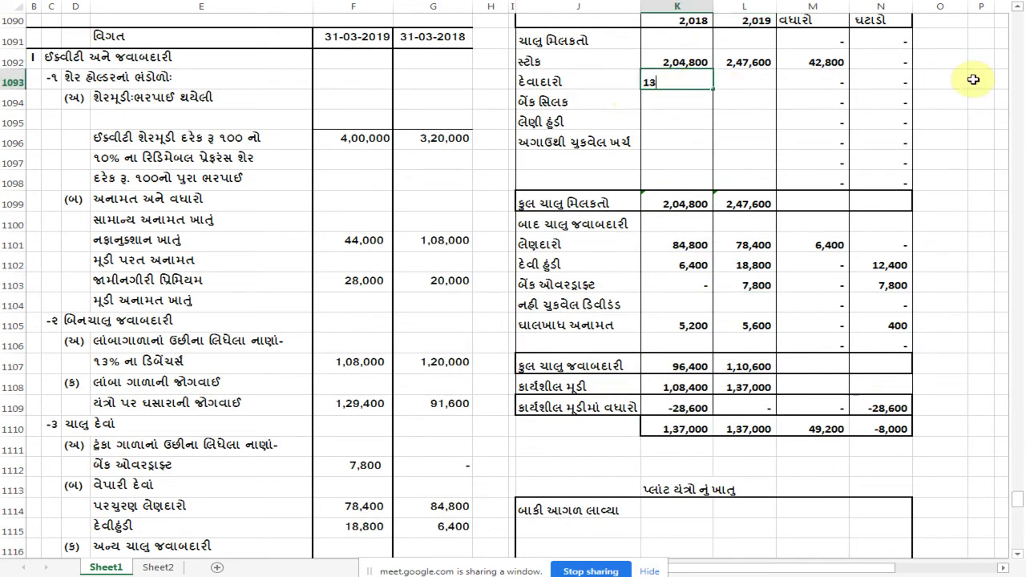
pyautogui.press('Tab')
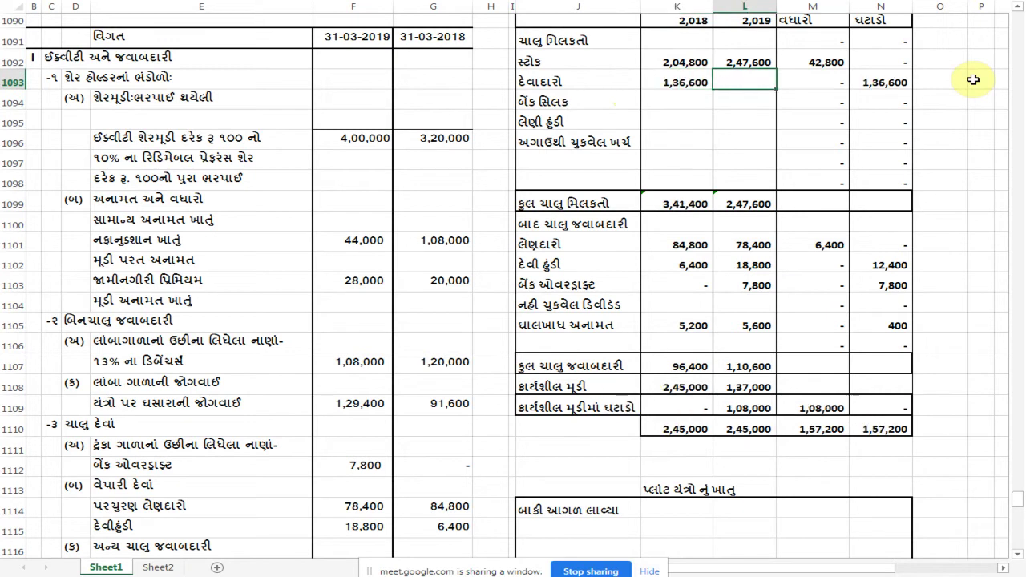
pyautogui.press('Return')
# Fill the bills receivable (લેણી હુંડી) row of the working capital statement with 44,000 for 2018 and 36,000 for 2019
pyautogui.scroll(-4, 453, 225)
pyautogui.scroll(-5, 453, 225)
pyautogui.scroll(-1, 442, 383)
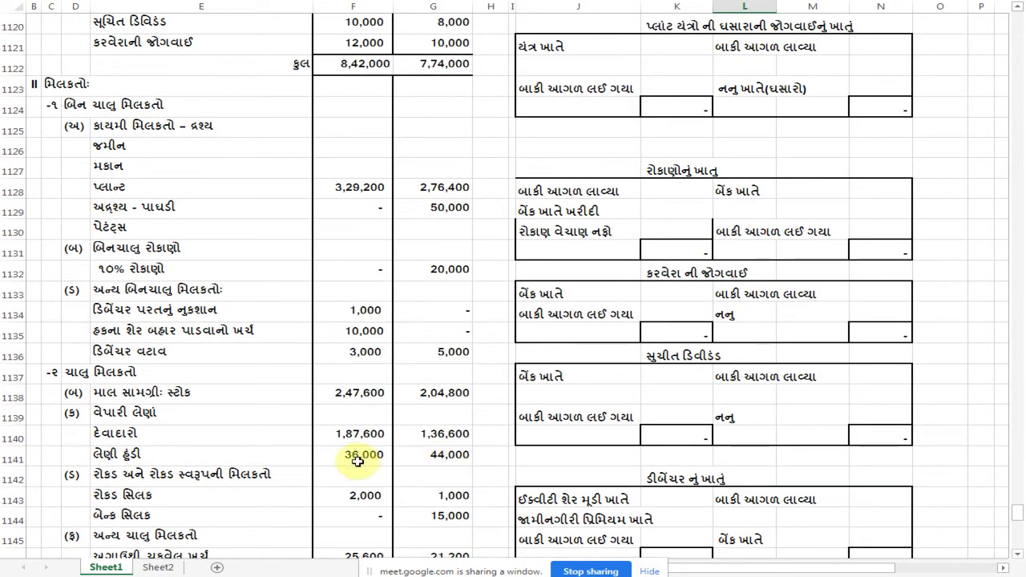
pyautogui.scroll(12, 600, 353)
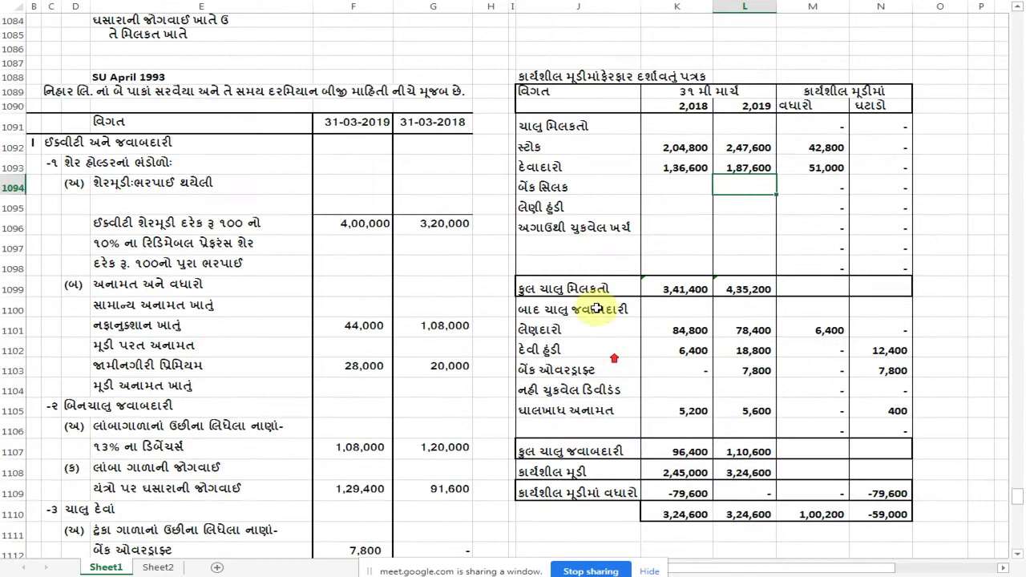
pyautogui.click(671, 207)
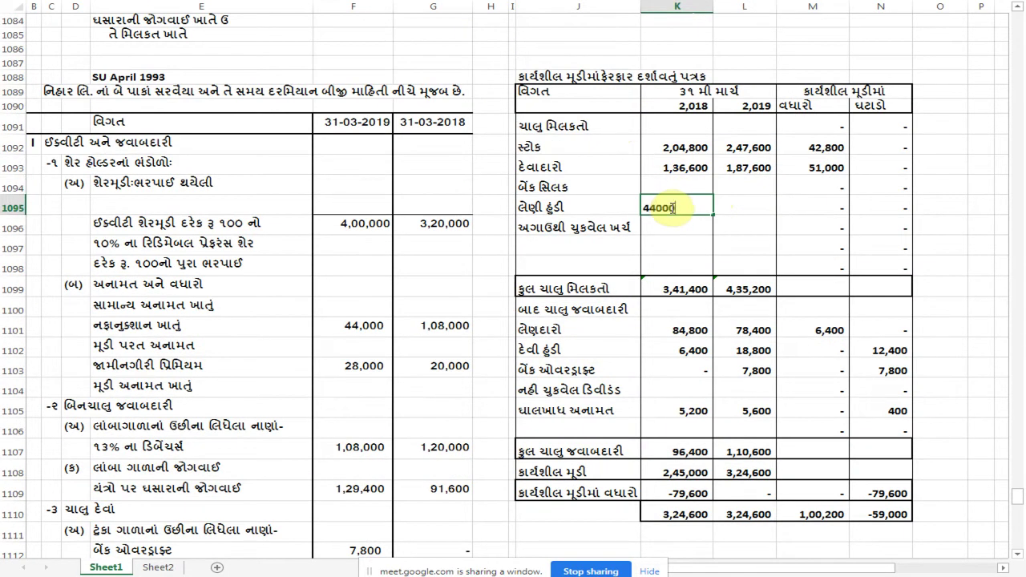
pyautogui.press('Tab')
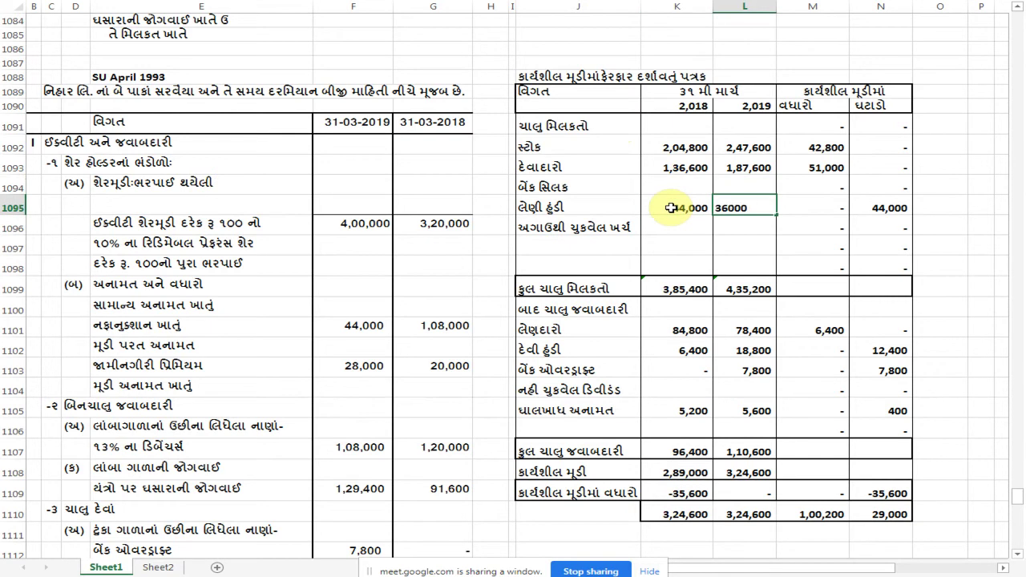
pyautogui.press('Return')
# Add a cash row labelled રોકડ below the prepaid expenses row in the current assets of the working capital statement
pyautogui.scroll(-5, 344, 259)
pyautogui.scroll(-9, 268, 261)
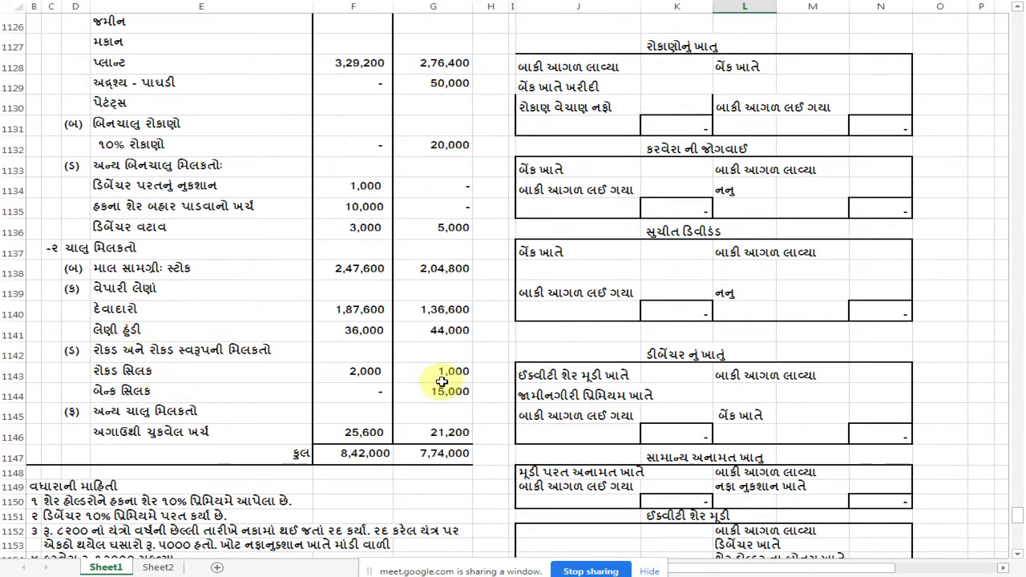
pyautogui.scroll(5, 446, 386)
pyautogui.scroll(-2, 457, 401)
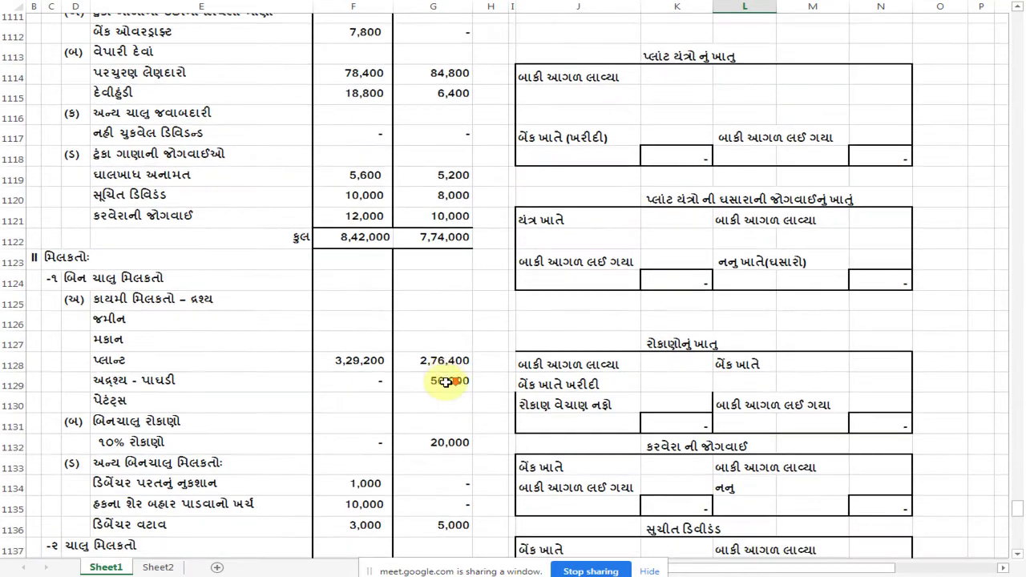
pyautogui.scroll(11, 469, 430)
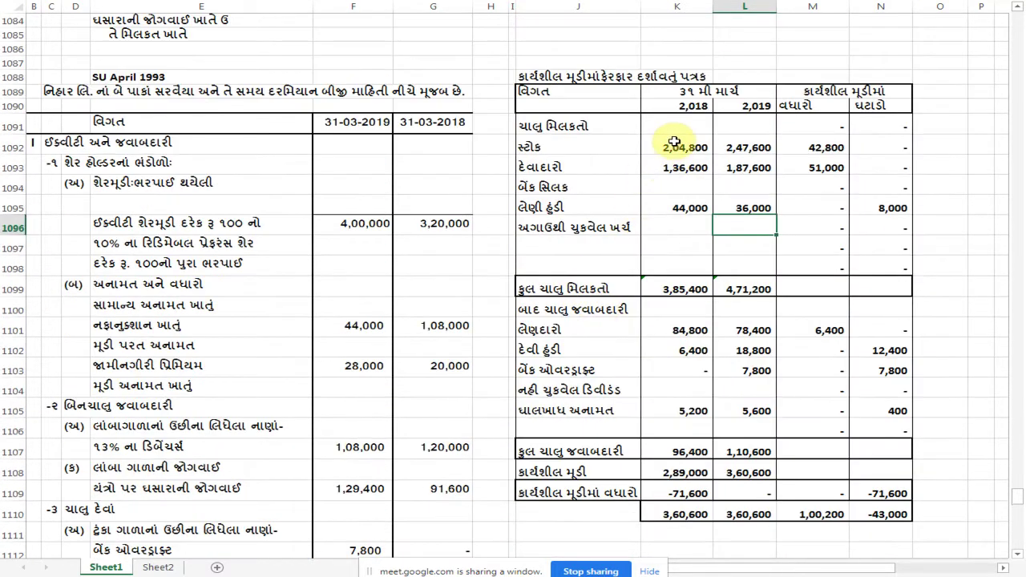
pyautogui.click(676, 190)
pyautogui.click(563, 246)
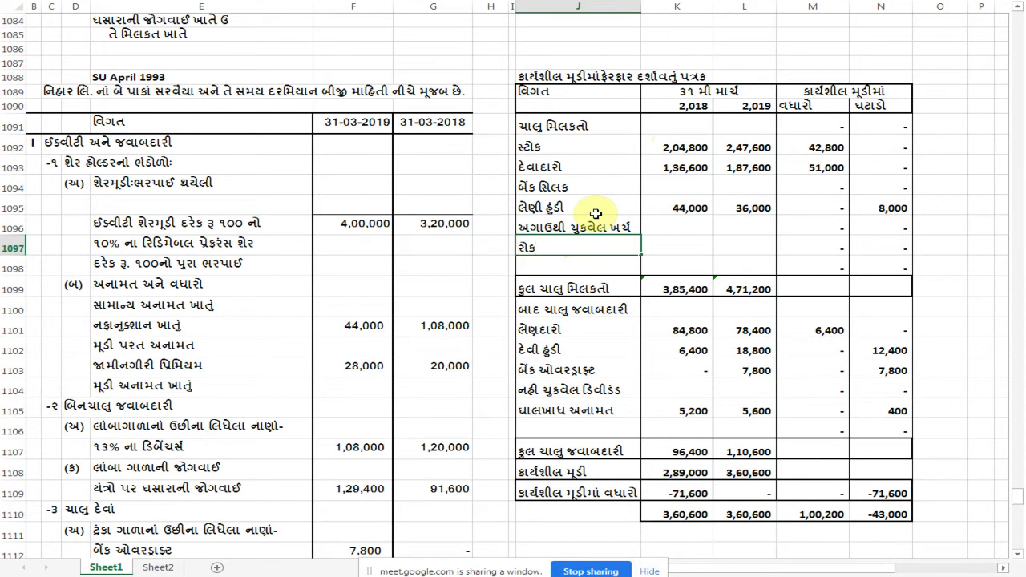
pyautogui.press('Tab')
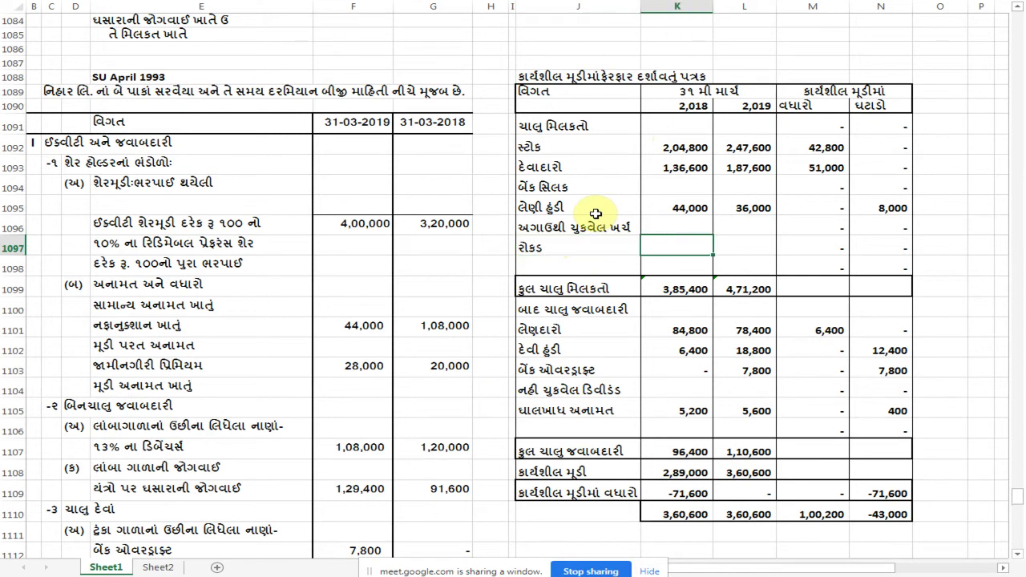
# Enter the cash balances from the balance sheet in the રોકડ row: 1,000 for 2018 and 2,000 for 2019
pyautogui.scroll(-9, 479, 263)
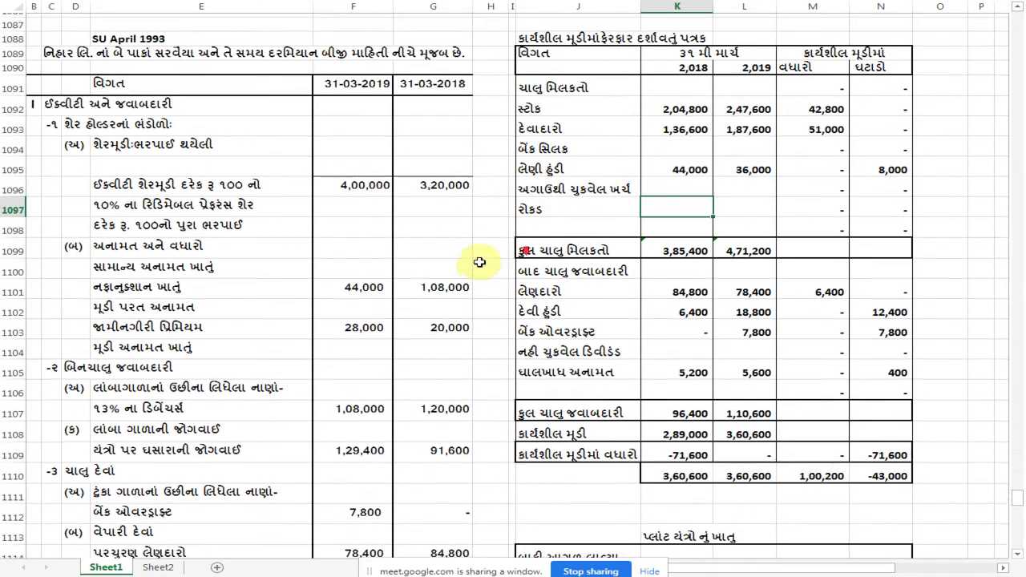
pyautogui.scroll(-4, 479, 263)
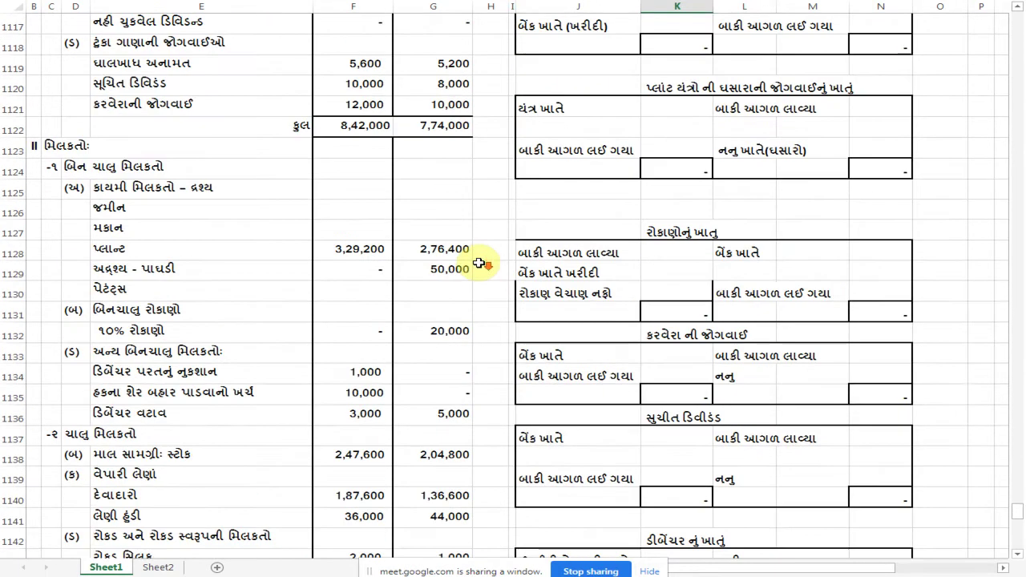
pyautogui.scroll(15, 479, 263)
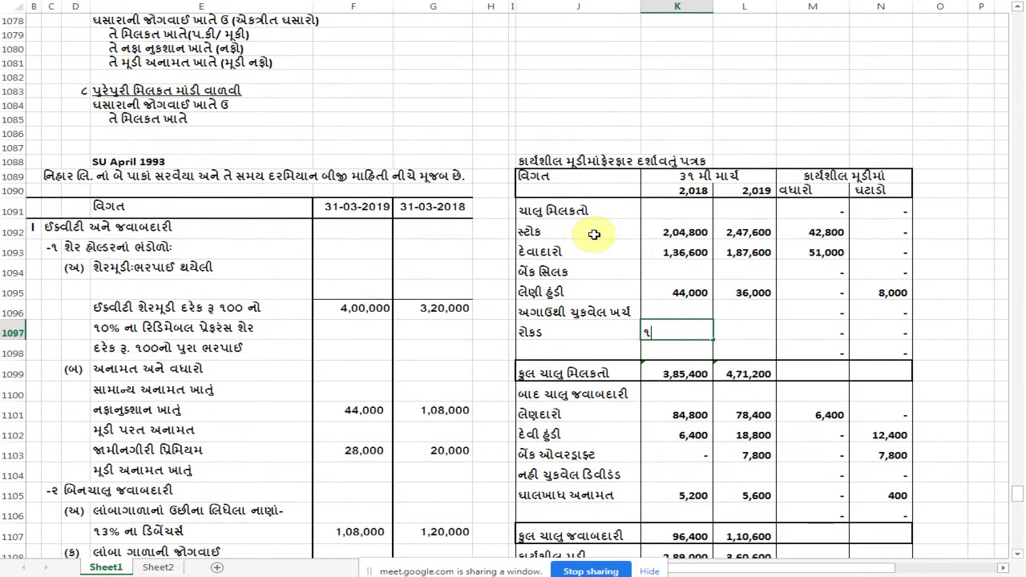
pyautogui.write('૦૦')
pyautogui.press('Tab')
pyautogui.write('૨૦૦૦')
pyautogui.press('Return')
# Enter the 2018 bank balance of 15,000 in the બેંક સિલક row of the working capital statement
pyautogui.scroll(-7, 376, 329)
pyautogui.scroll(-8, 375, 332)
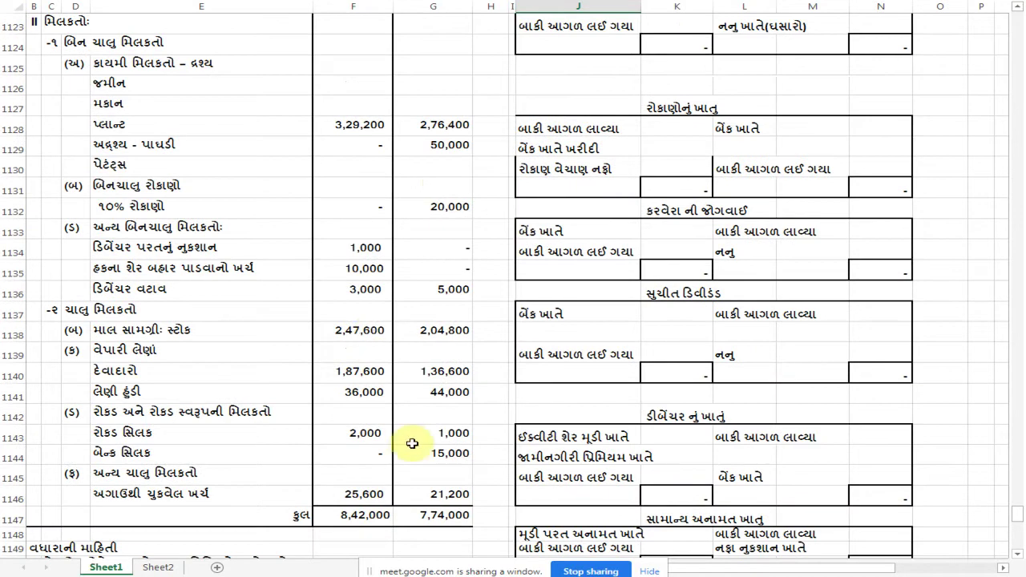
pyautogui.scroll(10, 530, 385)
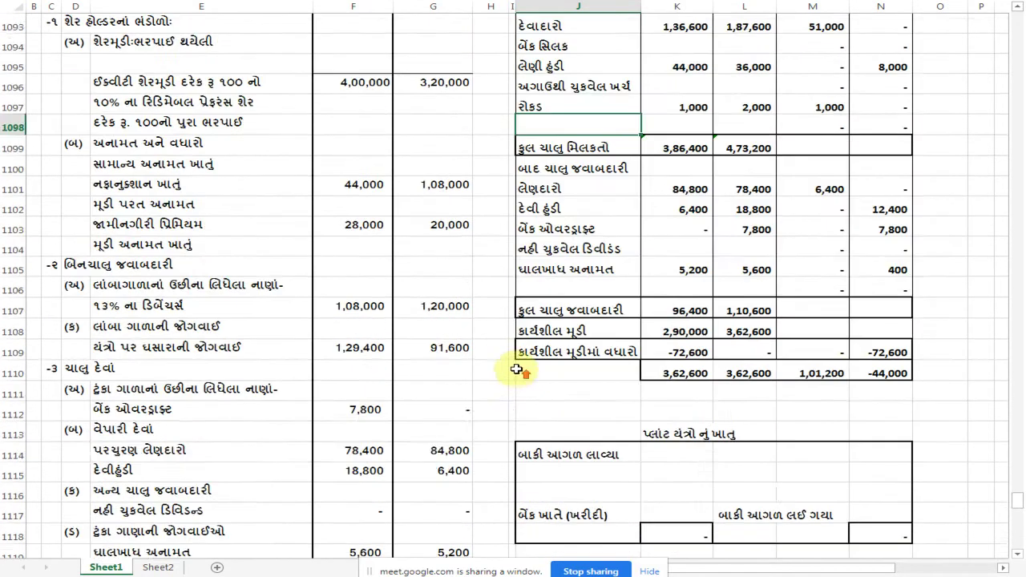
pyautogui.scroll(3, 517, 371)
pyautogui.click(682, 228)
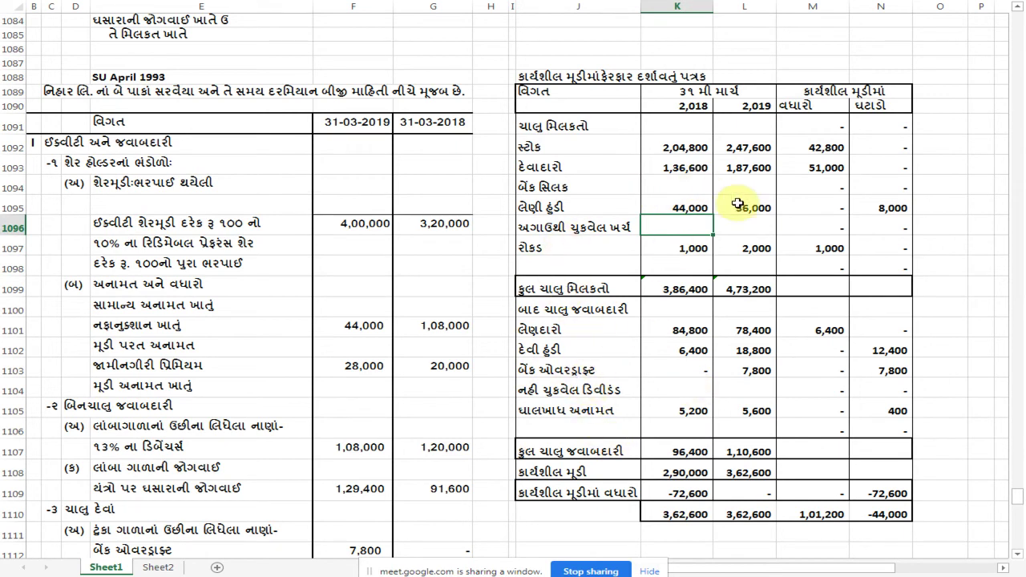
pyautogui.click(676, 187)
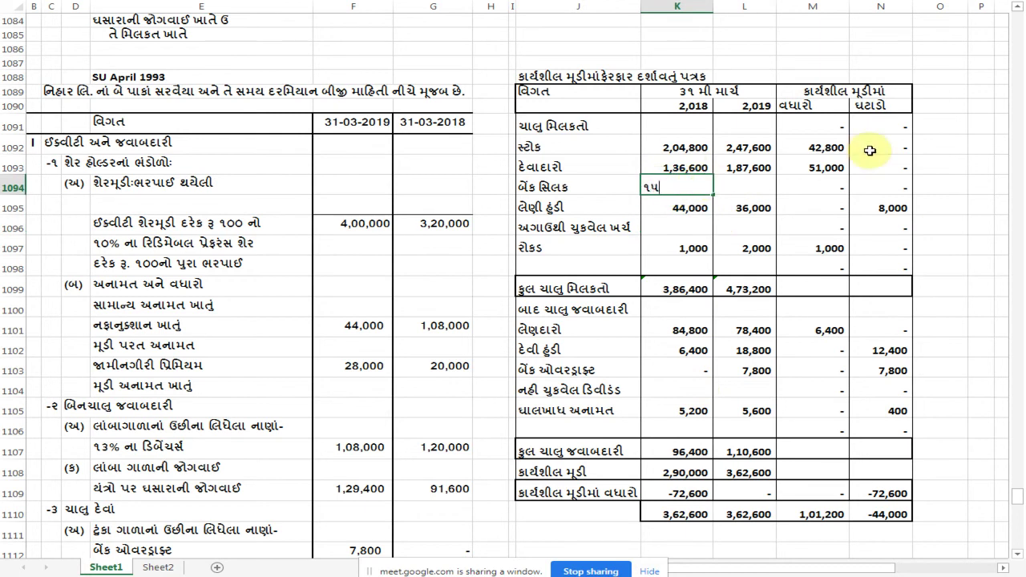
pyautogui.press('Tab')
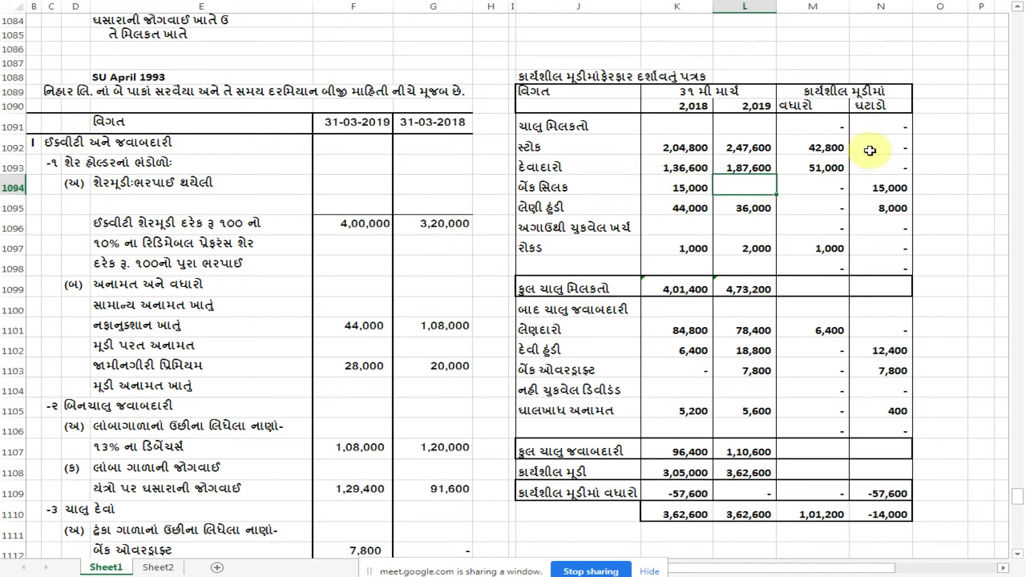
# Check the bank overdraft (બેંક ઓવરડ્રાફ્ટ) row of the working capital statement against the current liabilities in the balance sheet
pyautogui.press('Down')
pyautogui.press('Down')
pyautogui.press('Down')
pyautogui.press('Down')
pyautogui.press('Down')
pyautogui.press('Down')
pyautogui.press('Down')
pyautogui.press('Down')
pyautogui.press('Down')
pyautogui.press('Down')
pyautogui.press('Down')
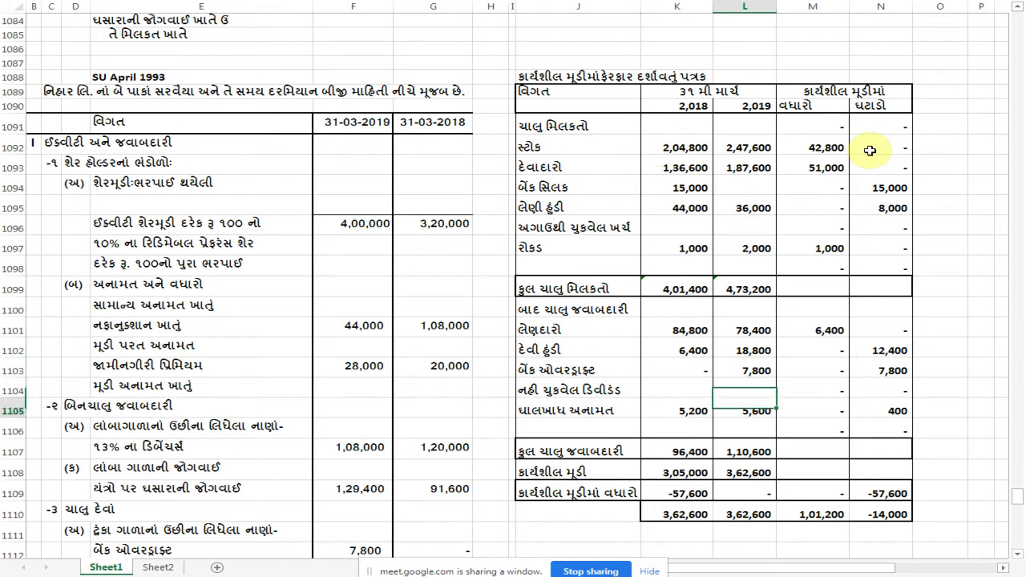
pyautogui.press('Up')
pyautogui.press('Up')
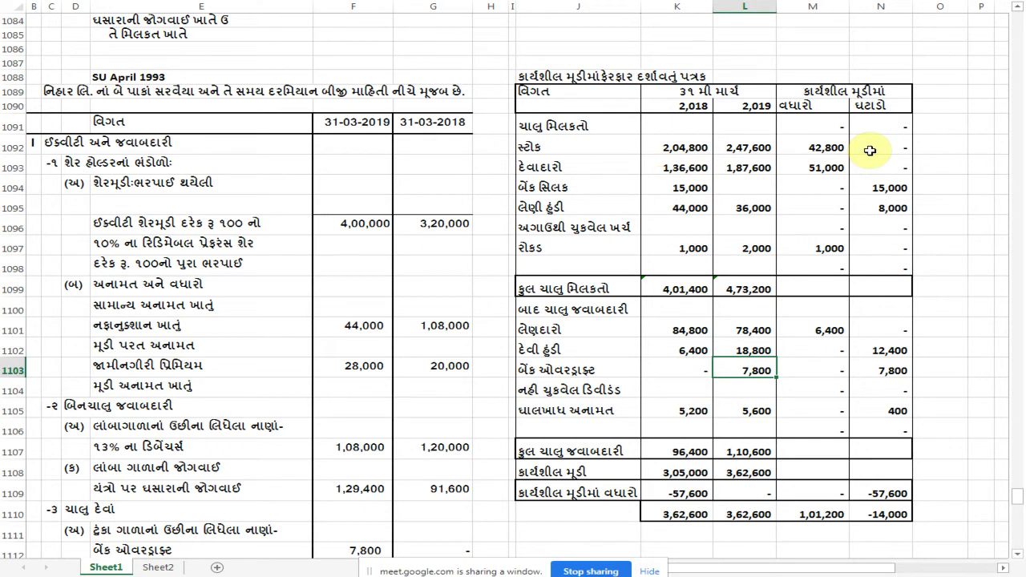
pyautogui.press('Down')
pyautogui.press('Up')
pyautogui.scroll(-6, 240, 351)
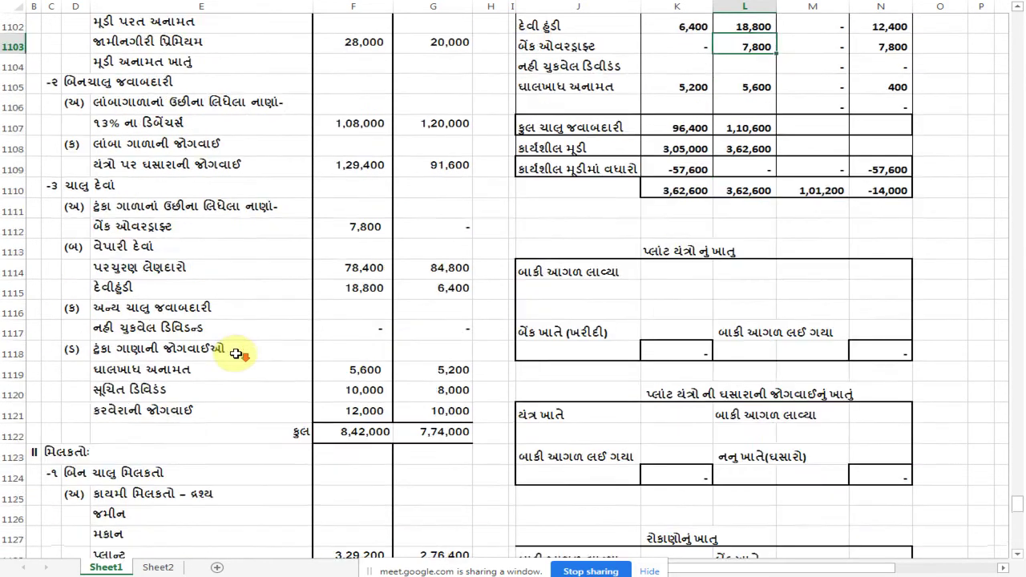
pyautogui.scroll(5, 235, 353)
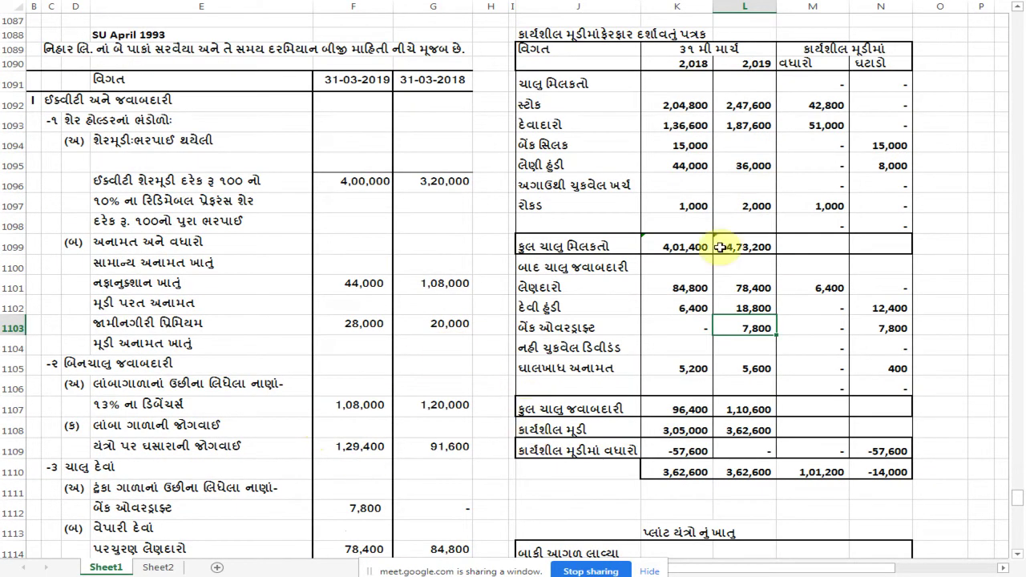
# Review the yearly amounts and the increase and decrease columns for the current assets and current liabilities in the working capital statement
pyautogui.click(684, 97)
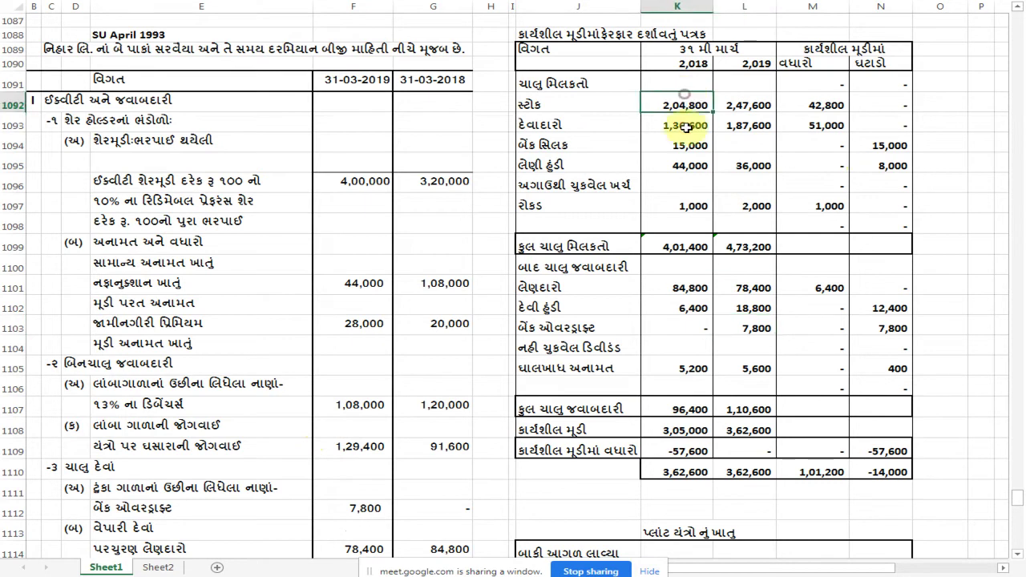
pyautogui.moveTo(684, 96); pyautogui.dragTo(695, 198)
pyautogui.click(728, 78)
pyautogui.moveTo(727, 78); pyautogui.dragTo(757, 201)
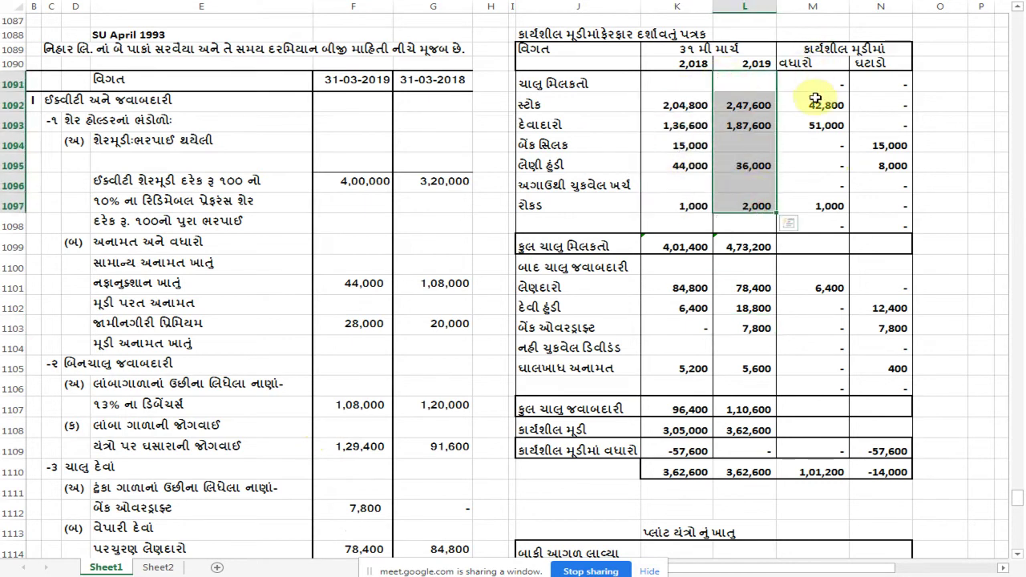
pyautogui.moveTo(810, 102); pyautogui.dragTo(824, 204)
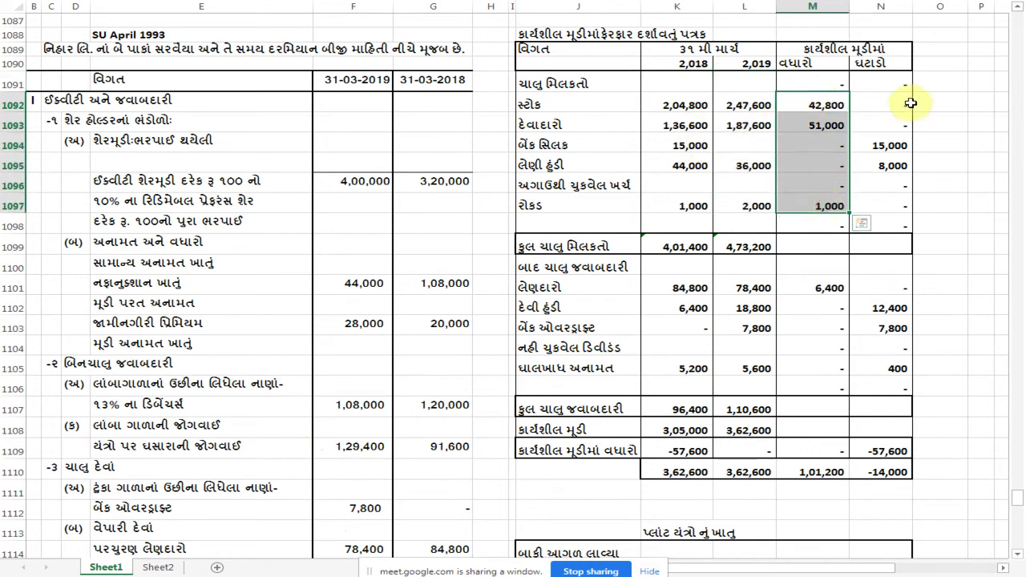
pyautogui.moveTo(891, 106); pyautogui.dragTo(906, 195)
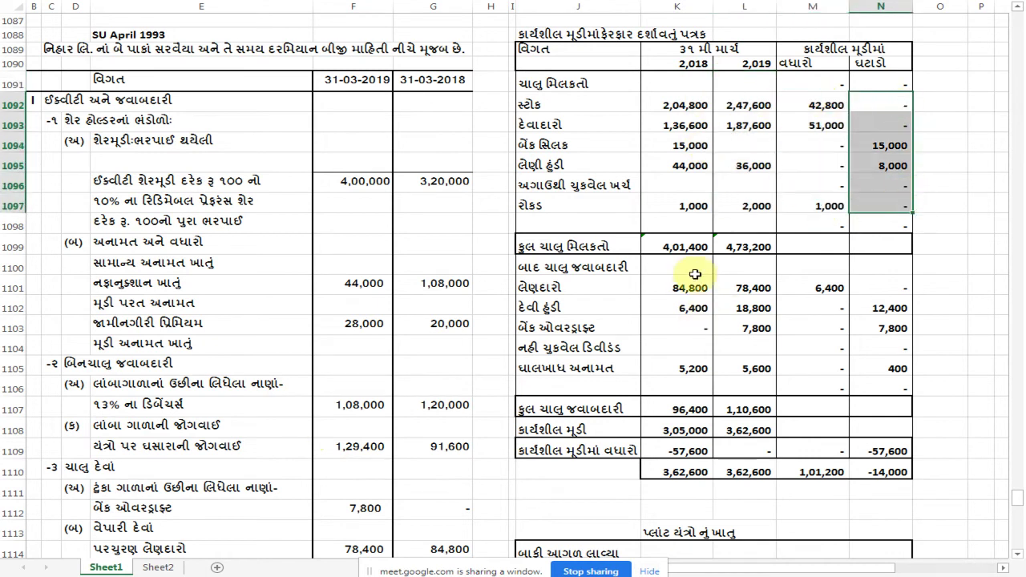
pyautogui.moveTo(675, 290); pyautogui.dragTo(690, 392)
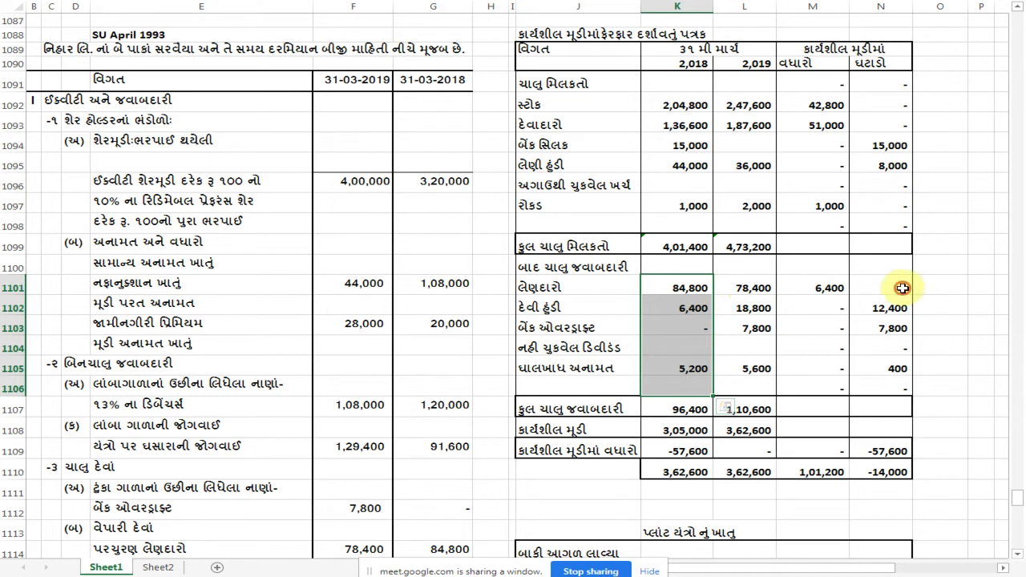
pyautogui.moveTo(903, 287); pyautogui.dragTo(898, 388)
pyautogui.moveTo(821, 286); pyautogui.dragTo(821, 333)
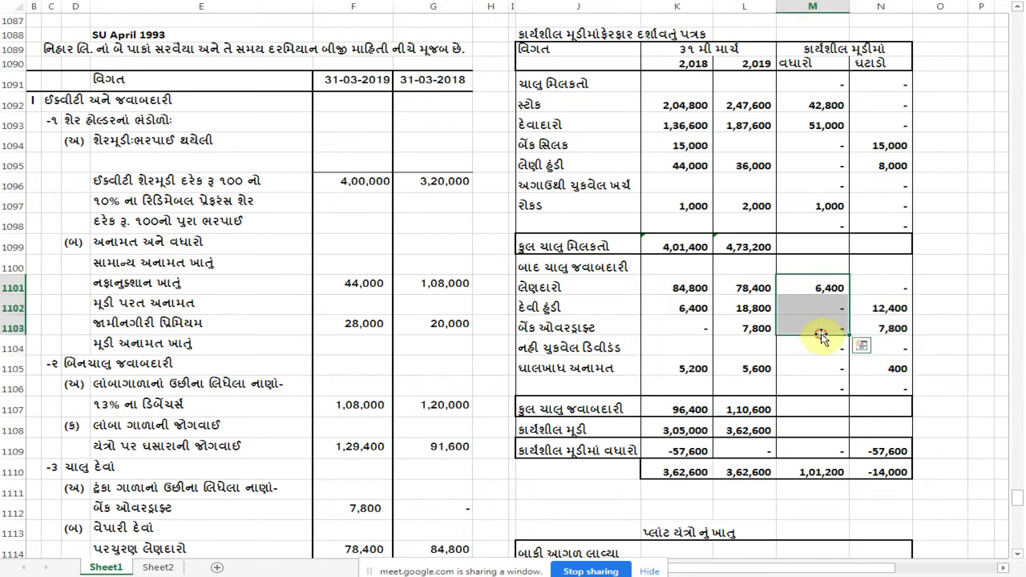
# Examine how the current asset and liability totals lead to each year's working capital and the increase in working capital (કાર્યશીલ મૂડીમાં વધારો)
pyautogui.scroll(-2, 842, 374)
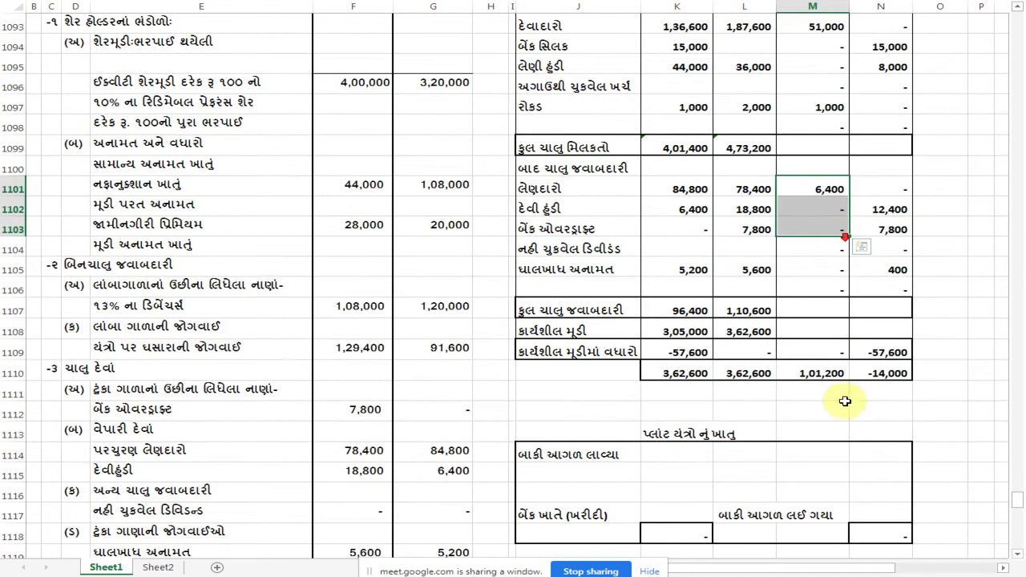
pyautogui.click(874, 353)
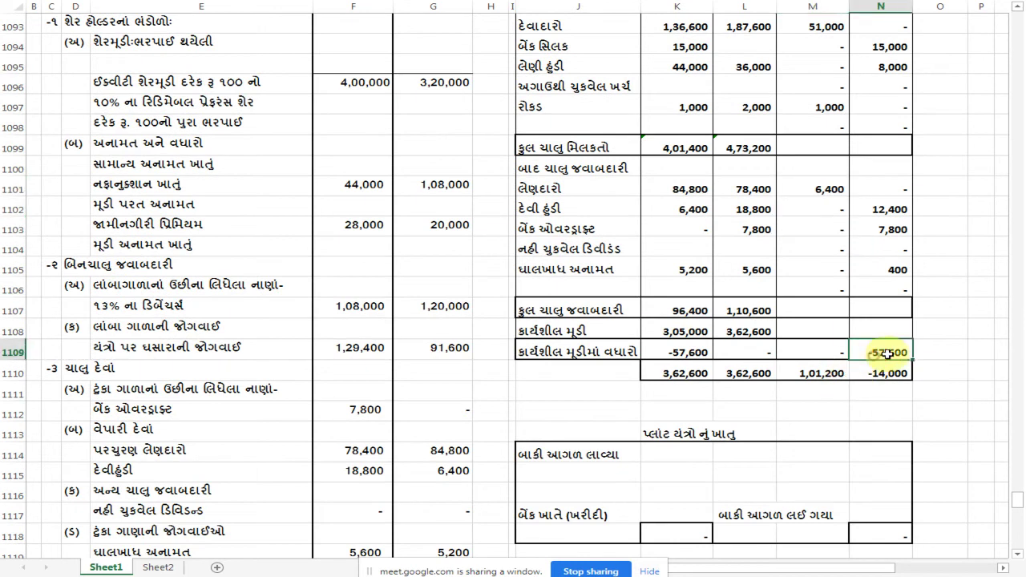
pyautogui.scroll(2, 878, 353)
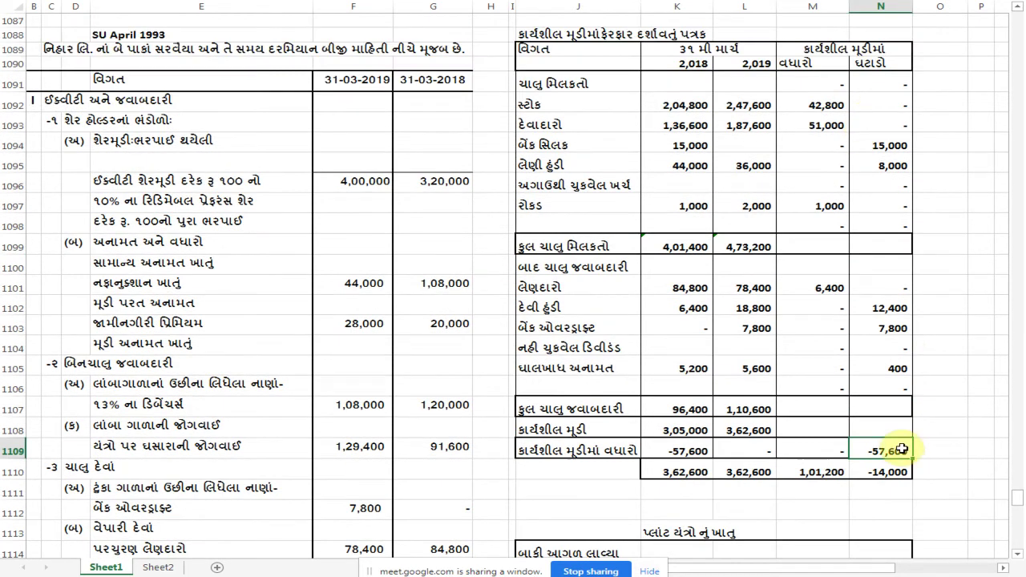
pyautogui.click(600, 451)
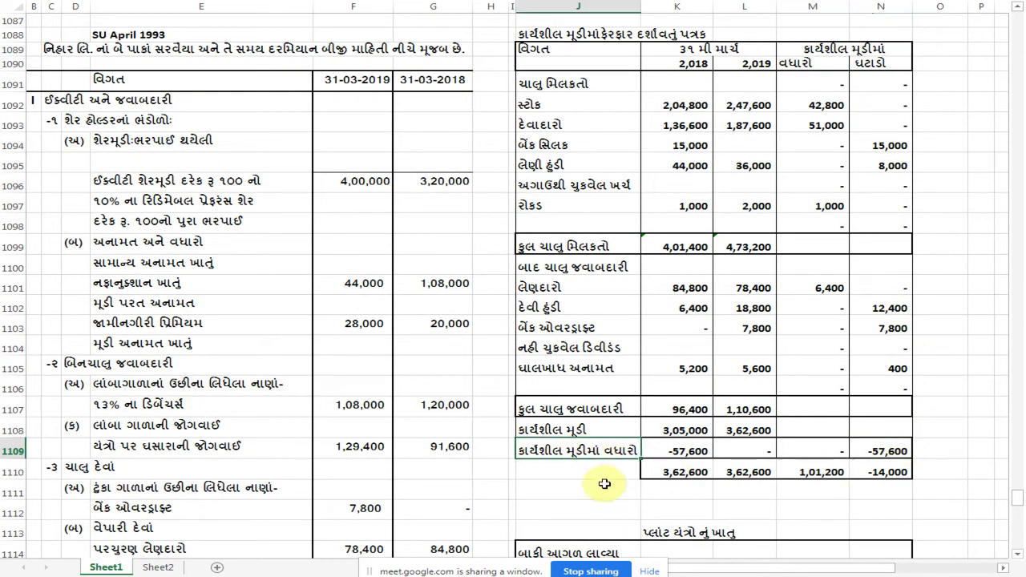
pyautogui.moveTo(678, 105); pyautogui.dragTo(683, 201)
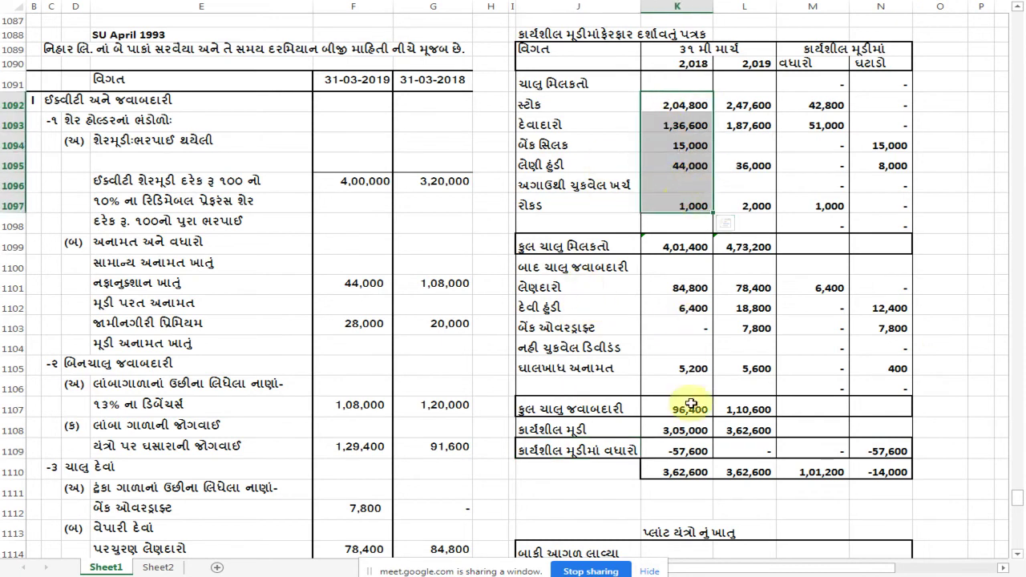
pyautogui.click(667, 249)
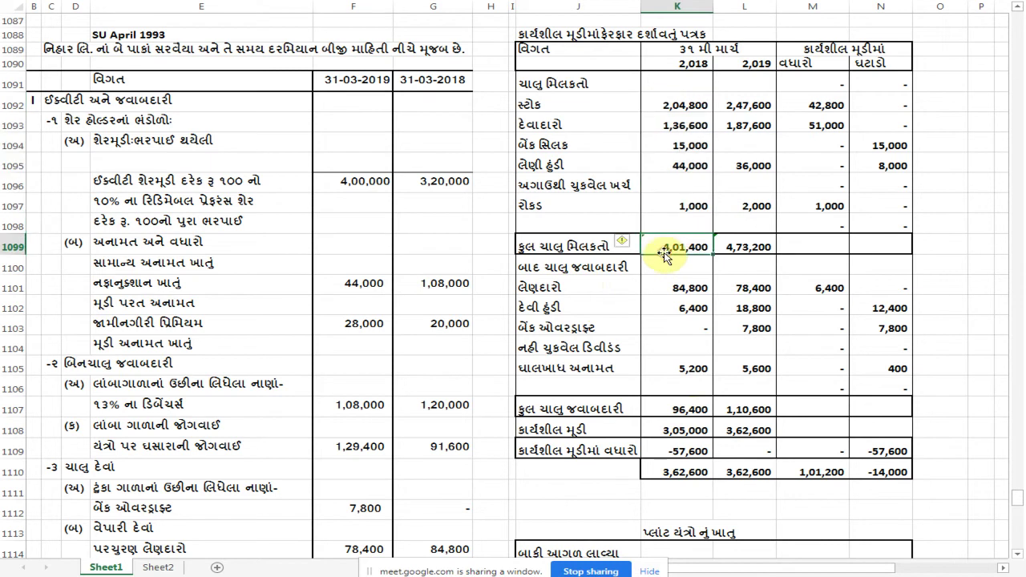
pyautogui.click(680, 412)
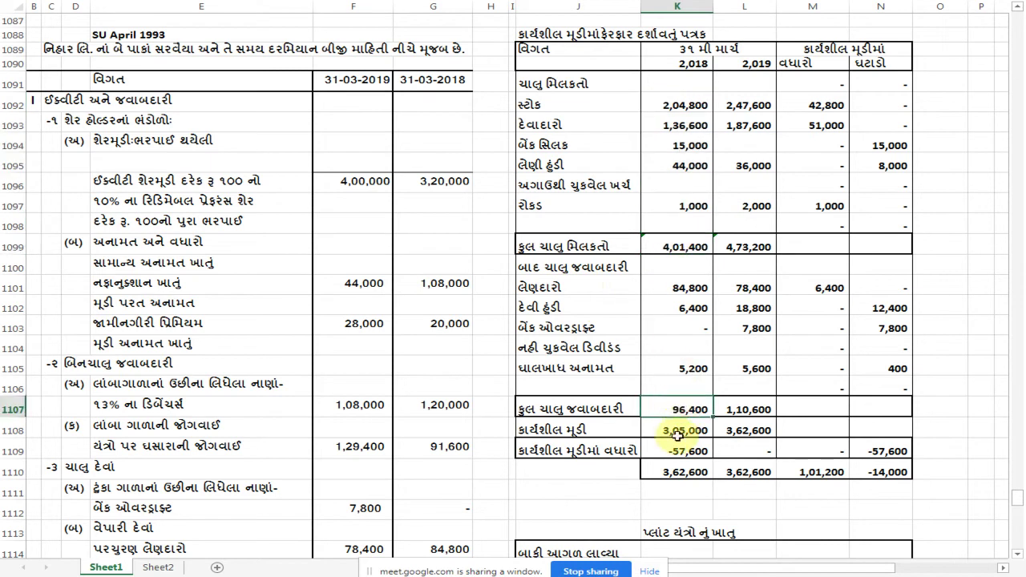
pyautogui.click(676, 434)
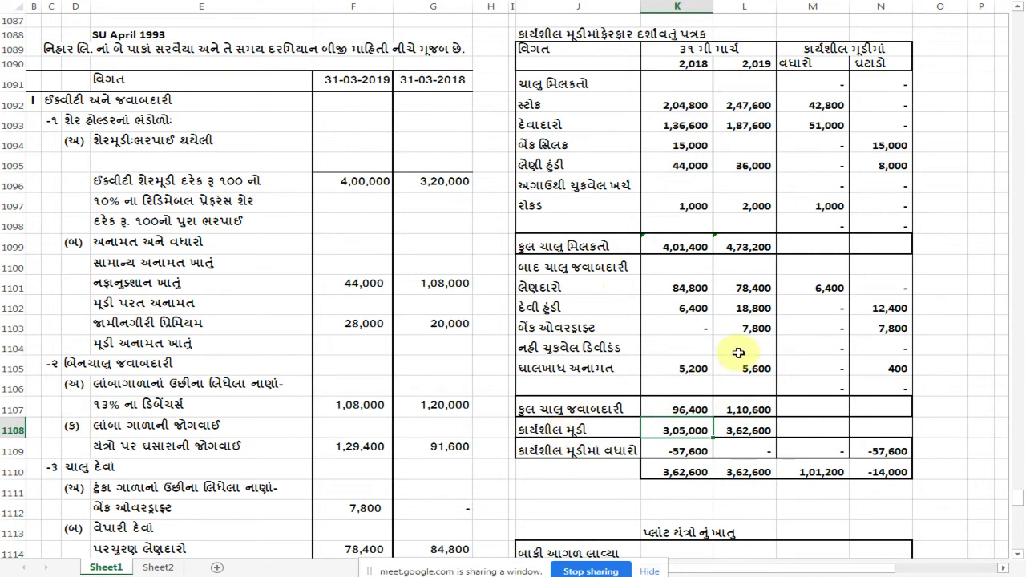
pyautogui.click(736, 430)
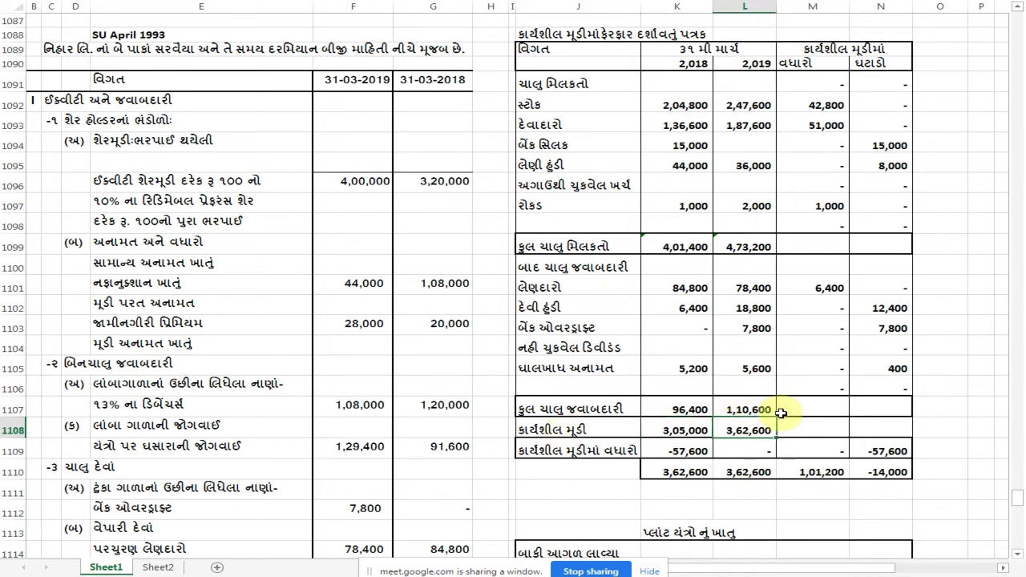
pyautogui.click(682, 450)
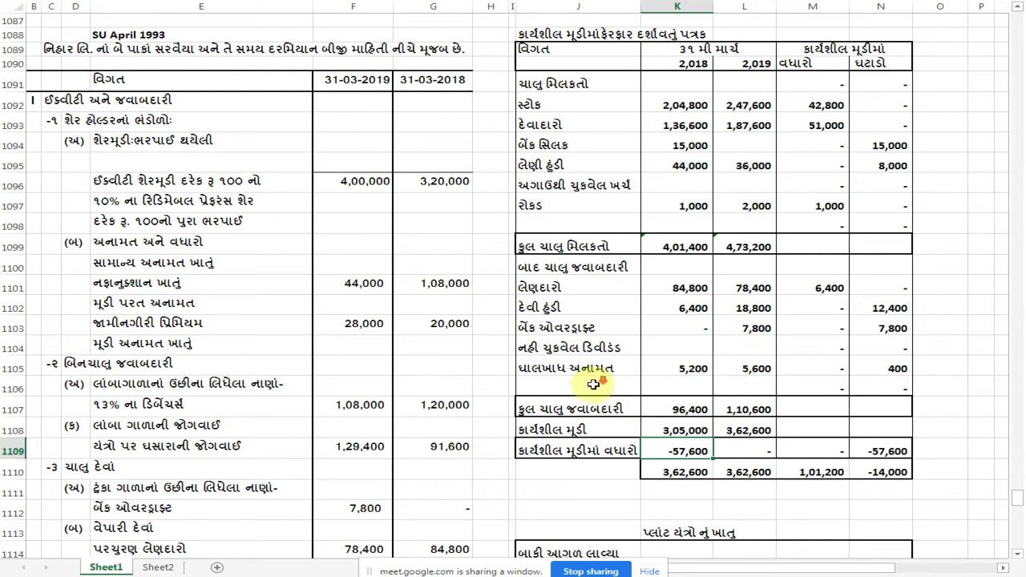
# Enter 57,600 for the increase in working capital (કાર્યશીલ મૂડીમાં વધારો) on the uses side of the funds flow statement
pyautogui.scroll(-10, 590, 379)
pyautogui.scroll(-13, 590, 377)
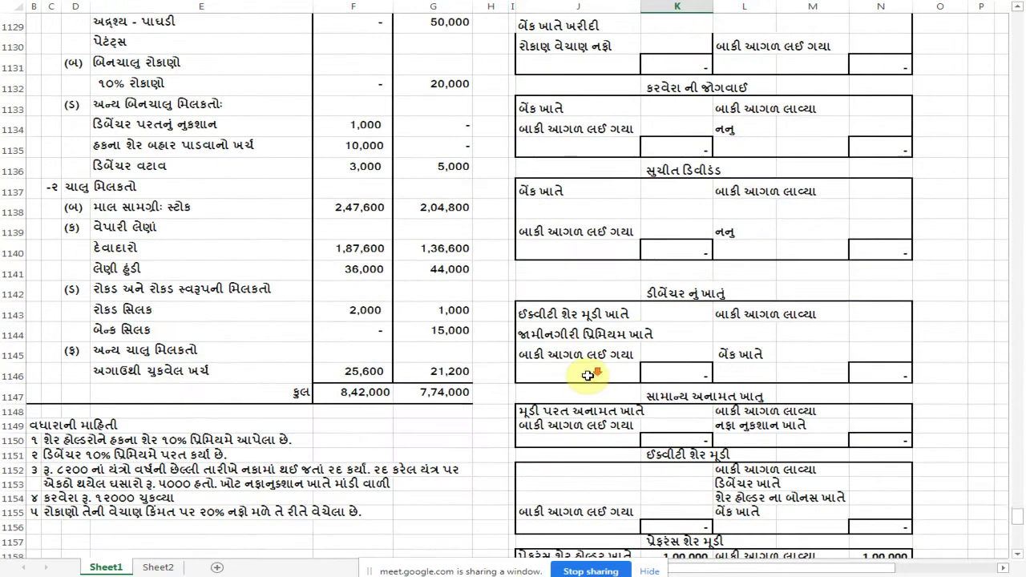
pyautogui.scroll(-3, 587, 376)
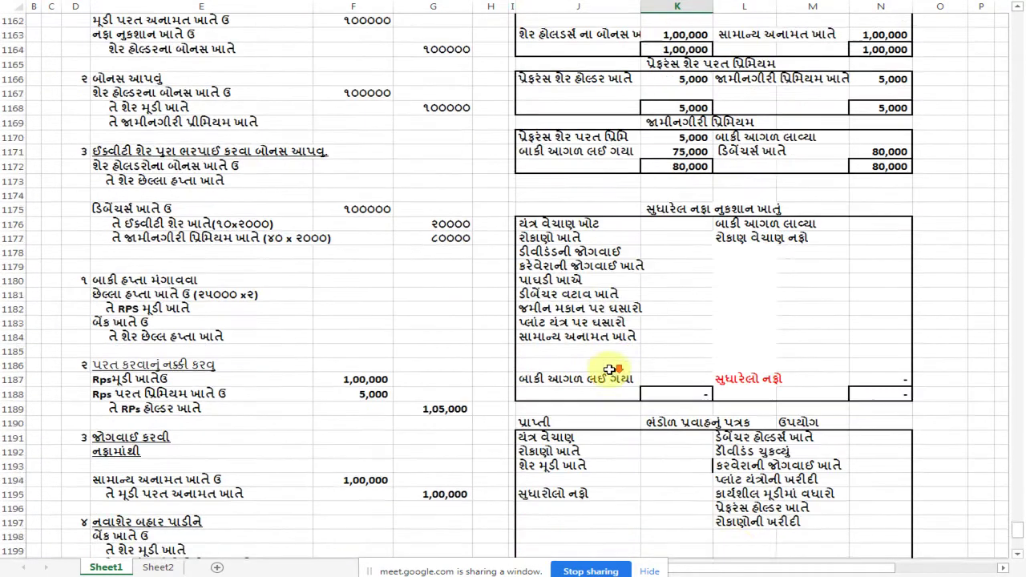
pyautogui.click(748, 491)
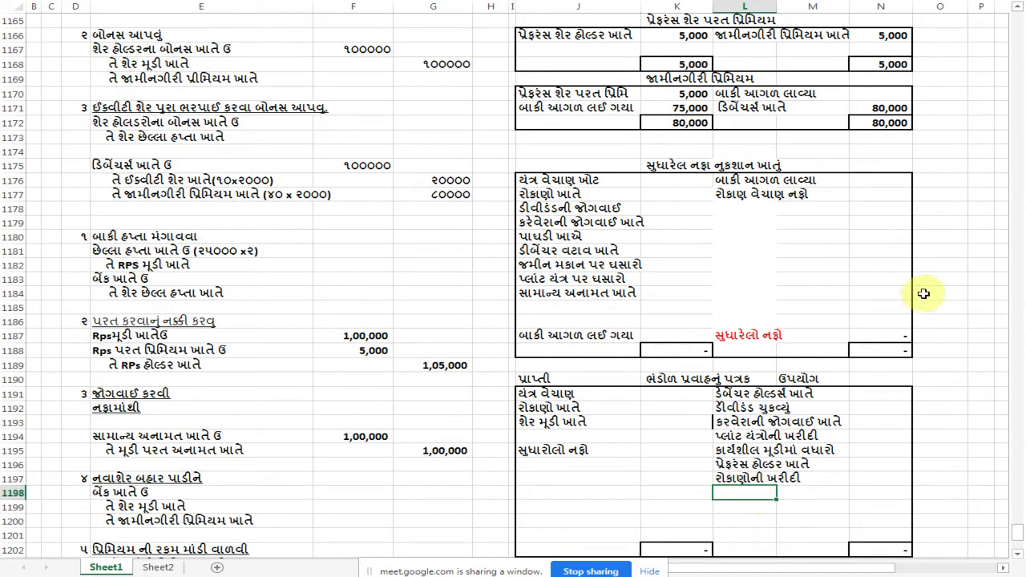
pyautogui.press('Down')
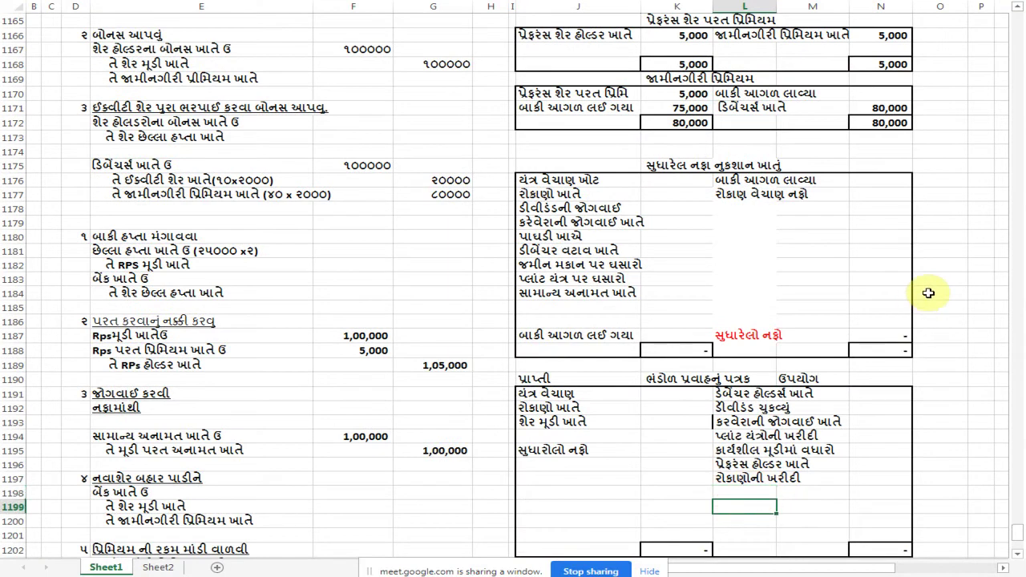
pyautogui.press('Up')
pyautogui.press('Up')
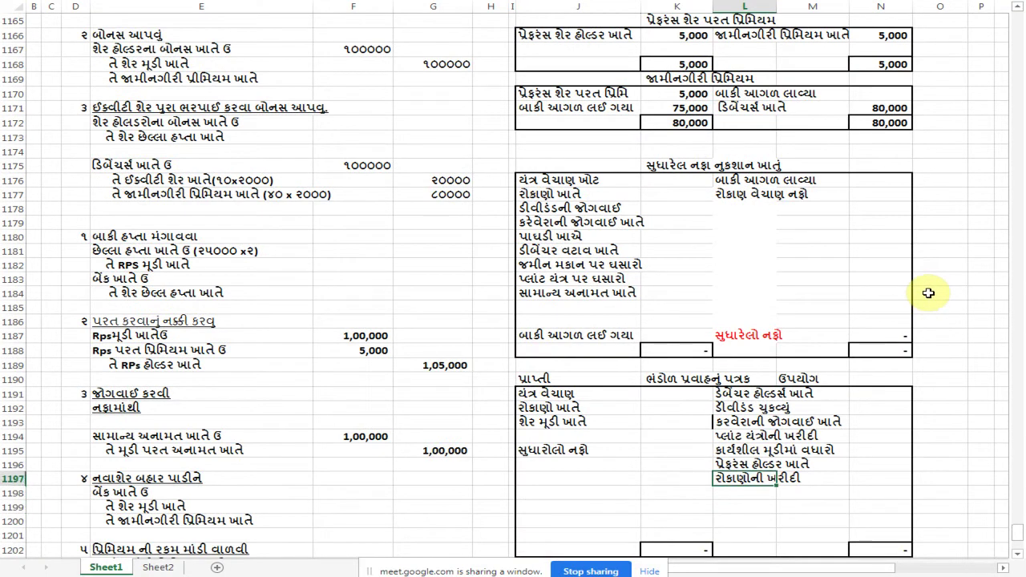
pyautogui.press('Up')
pyautogui.press('Right')
pyautogui.press('Up')
pyautogui.press('Right')
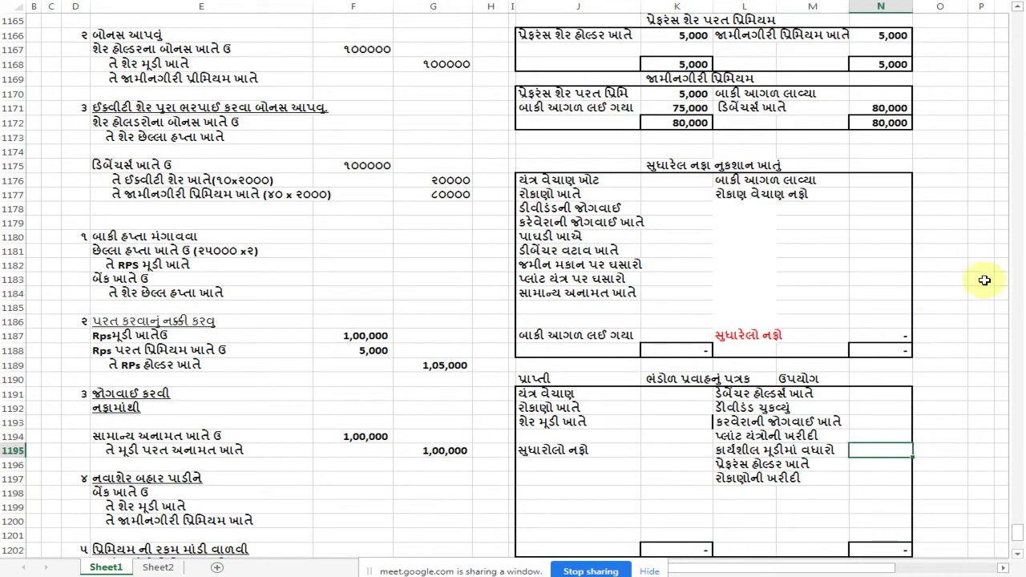
pyautogui.scroll(14, 918, 261)
pyautogui.scroll(8, 916, 262)
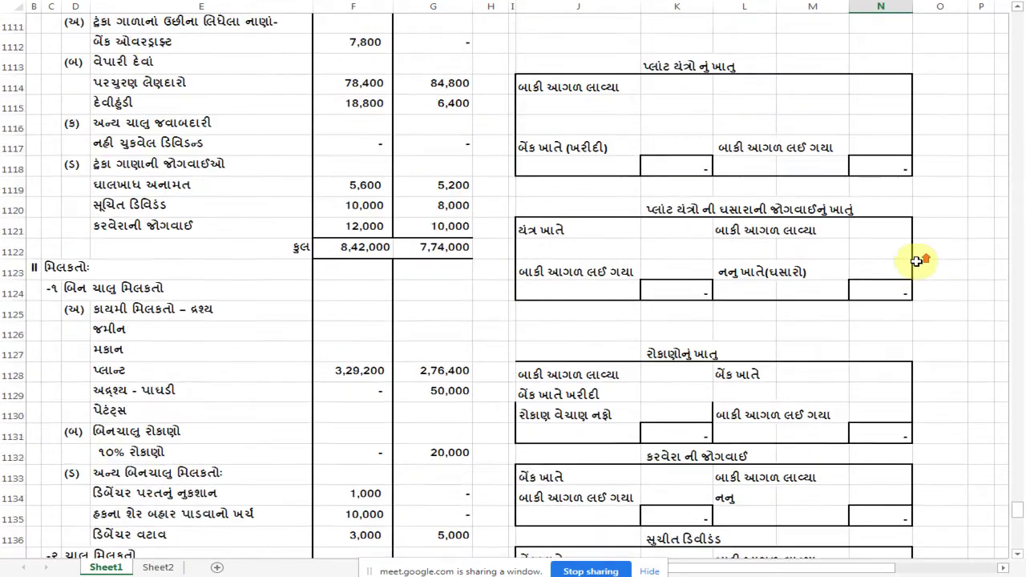
pyautogui.scroll(-19, 918, 261)
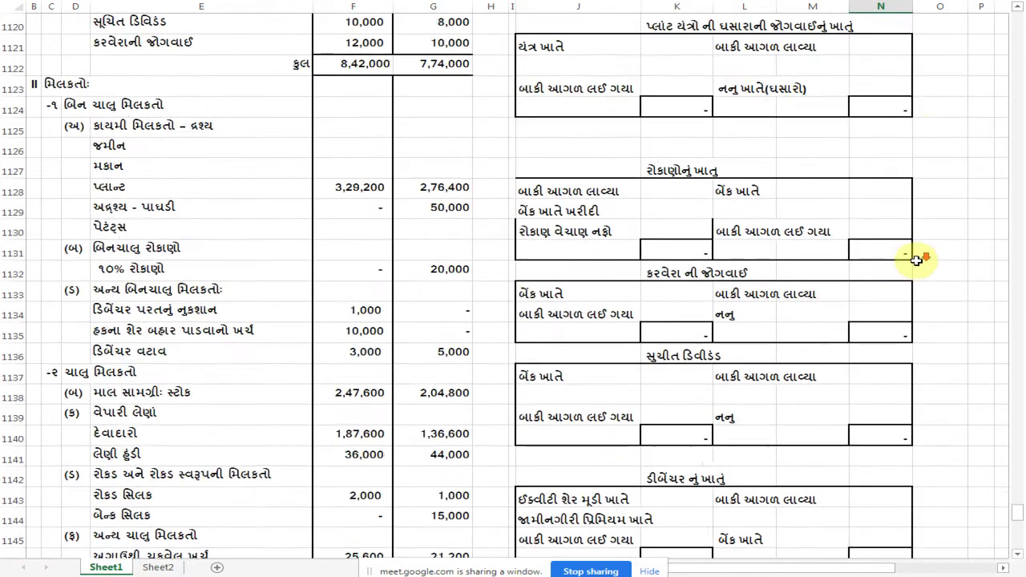
pyautogui.scroll(-5, 920, 261)
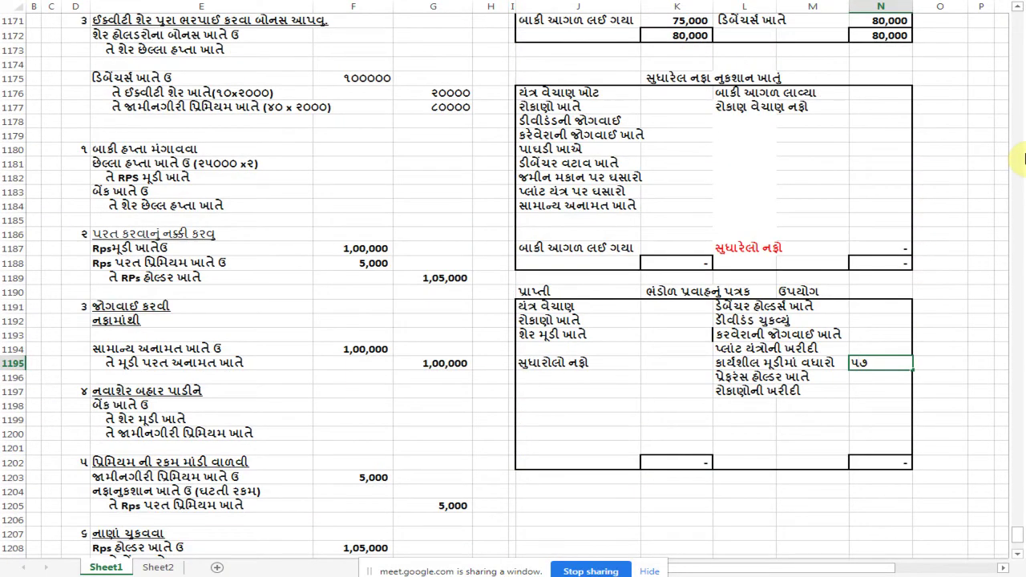
pyautogui.press('Return')
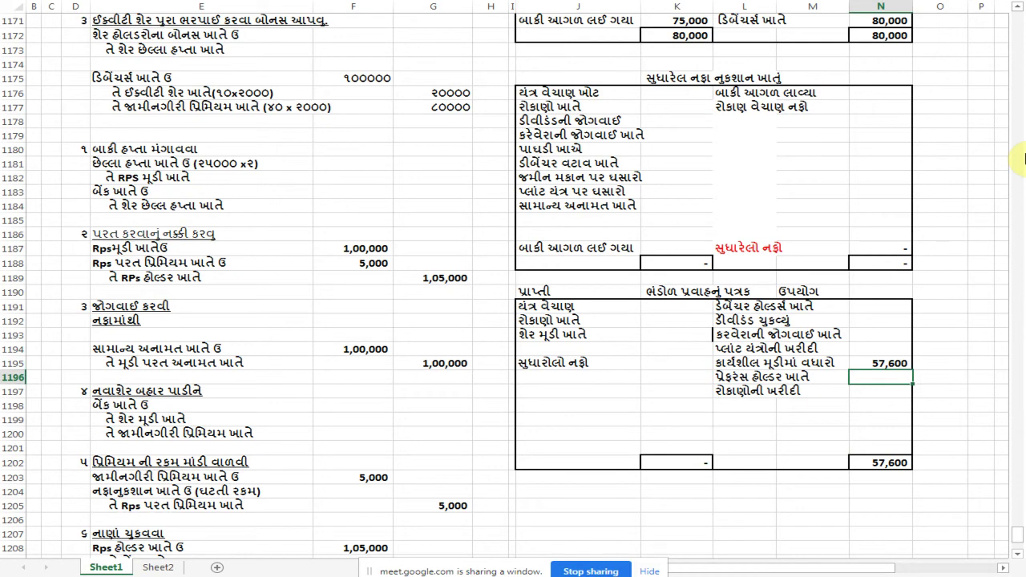
# Enter 3,20,000 as the opening balance (બાકી આગળ લાવ્યા) in the equity share capital account (ઈક્વીટી શેર મૂડી), from the 2018 balance sheet figure
pyautogui.scroll(7, 575, 327)
pyautogui.scroll(6, 575, 326)
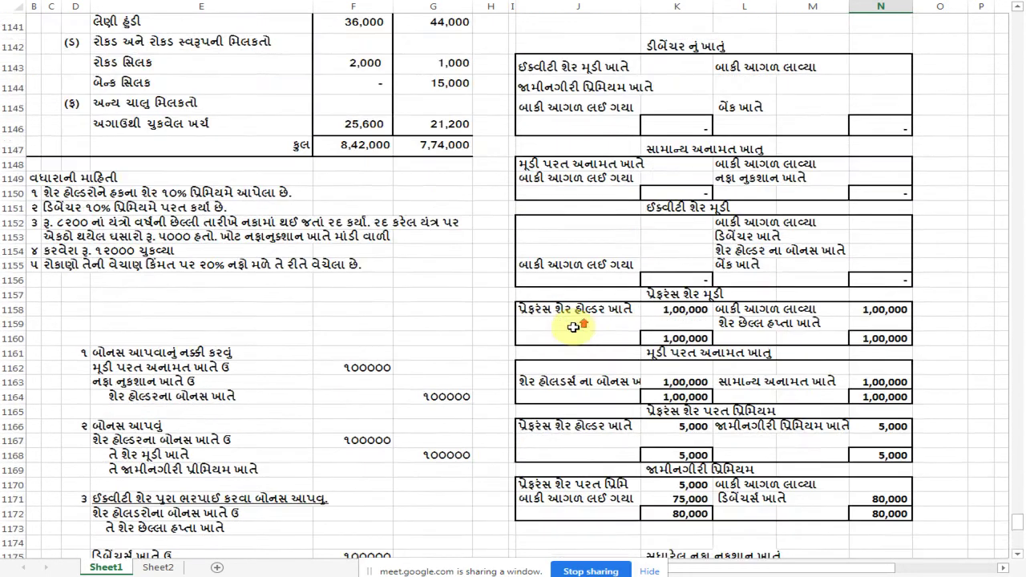
pyautogui.scroll(1, 573, 327)
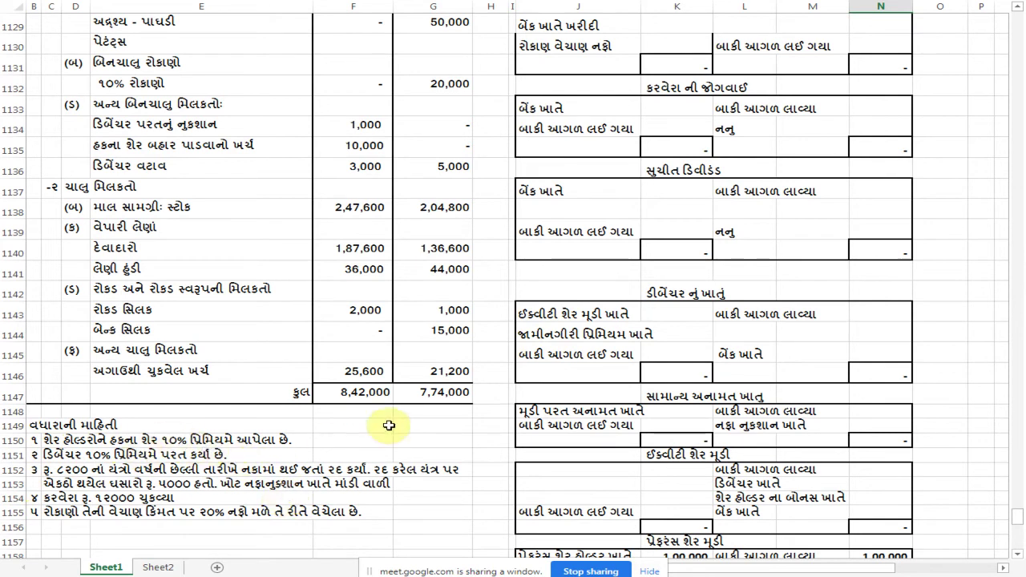
pyautogui.scroll(4, 388, 426)
pyautogui.scroll(5, 389, 424)
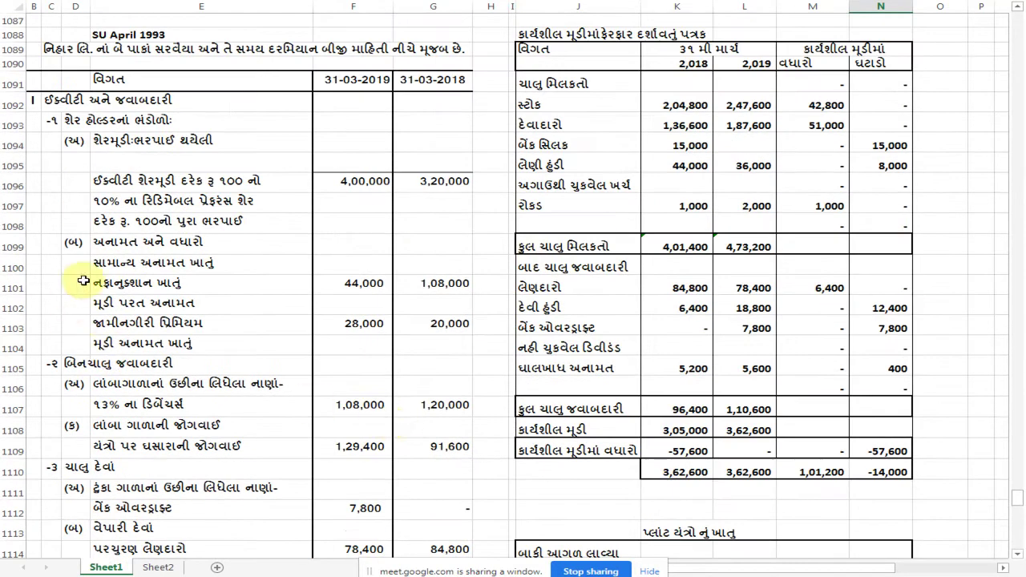
pyautogui.click(435, 181)
pyautogui.scroll(-13, 492, 387)
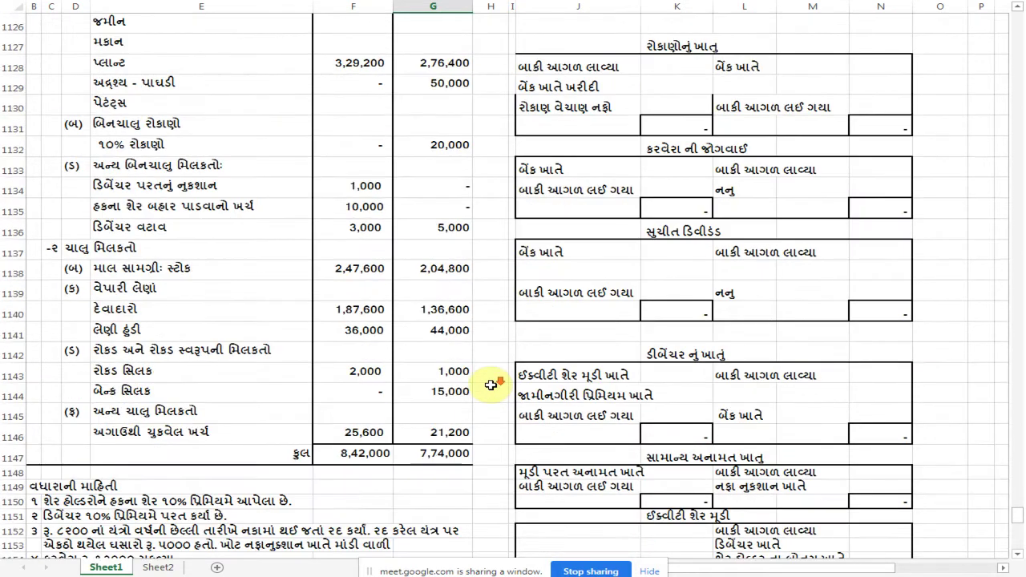
pyautogui.scroll(-3, 513, 385)
pyautogui.click(865, 341)
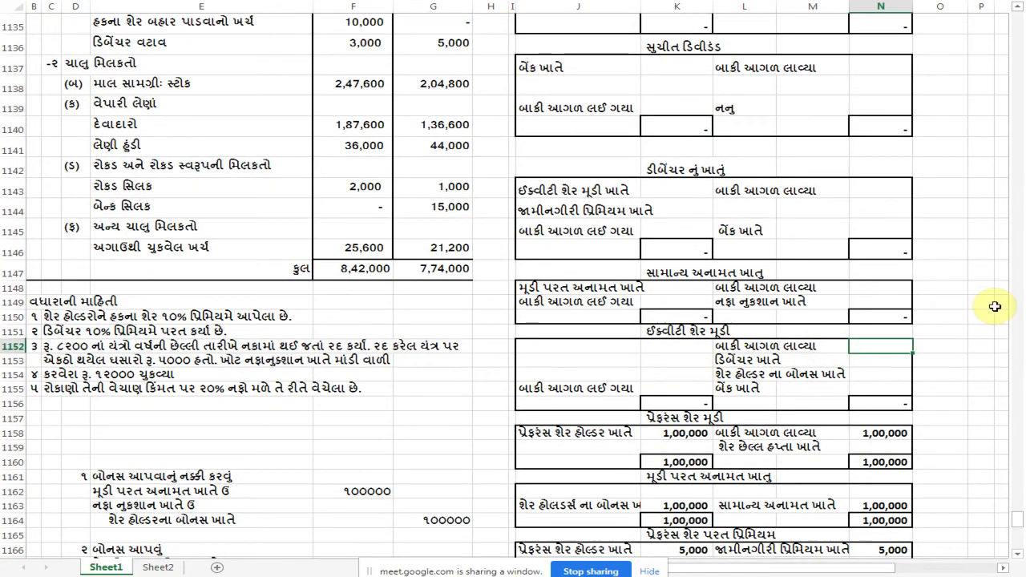
pyautogui.write('3')
pyautogui.press('BackSpace')
pyautogui.press('BackSpace')
pyautogui.write('20000')
pyautogui.press('Return')
# Enter 4,00,000 as the closing balance carried forward (બાકી આગળ લઈ ગયા) in the equity share capital account
pyautogui.press('Down')
pyautogui.press('Left')
pyautogui.press('Left')
pyautogui.press('Down')
pyautogui.press('Left')
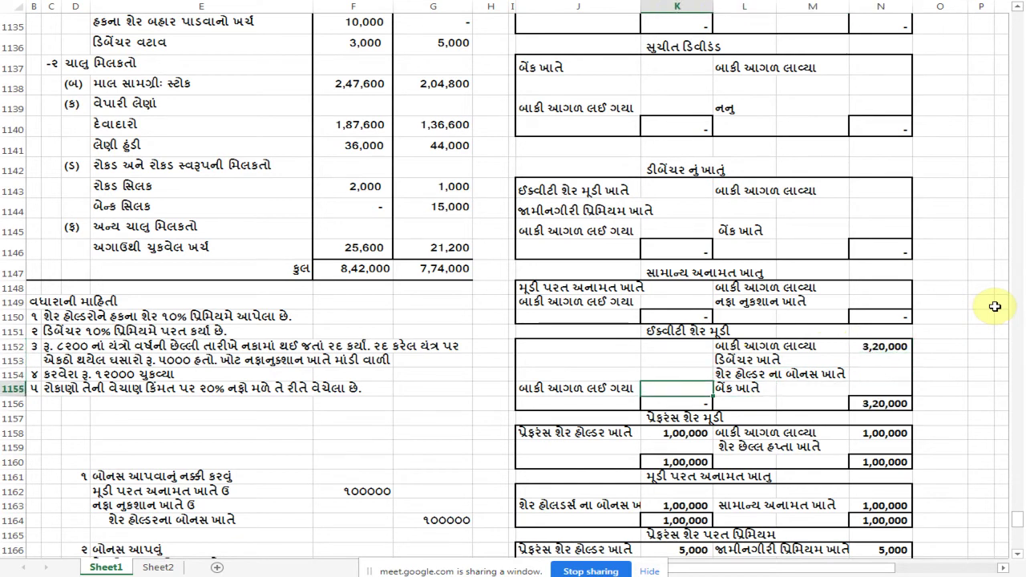
pyautogui.write('૪૦૦૦૦૦')
pyautogui.press('Return')
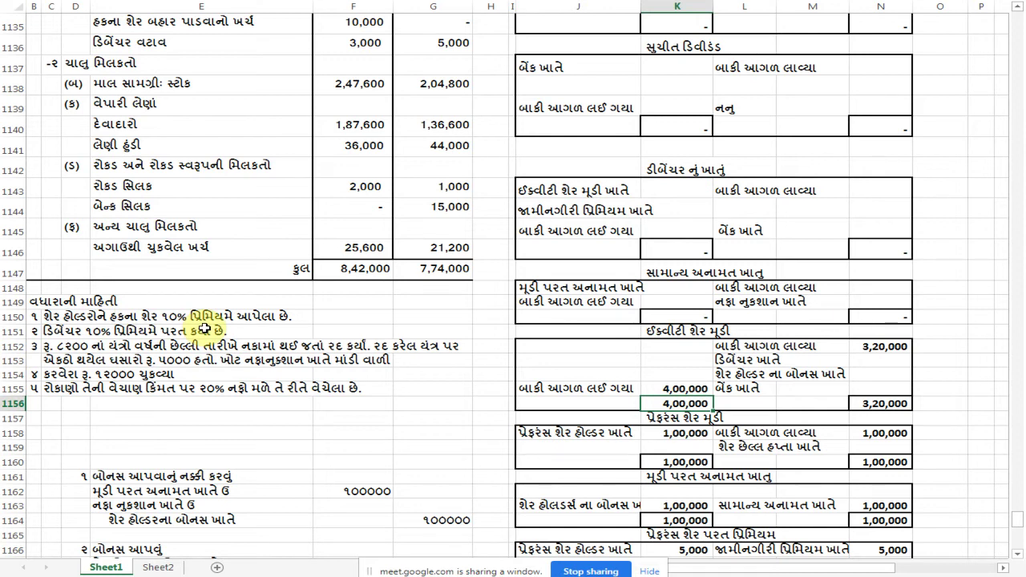
# Clear the debenture, shareholders' bonus and bank account labels beneath the opening balance in the equity share capital account
pyautogui.click(871, 347)
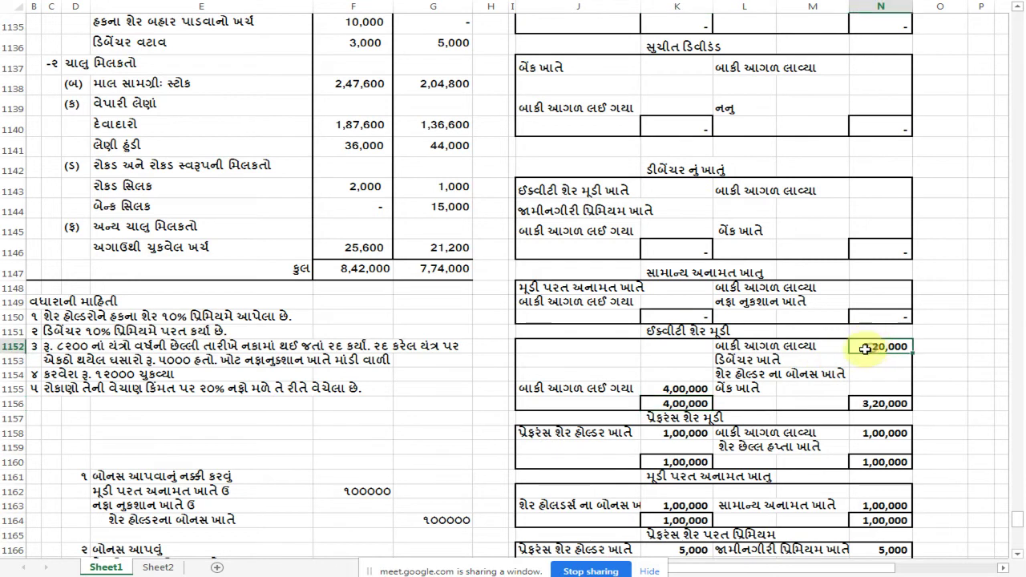
pyautogui.click(730, 360)
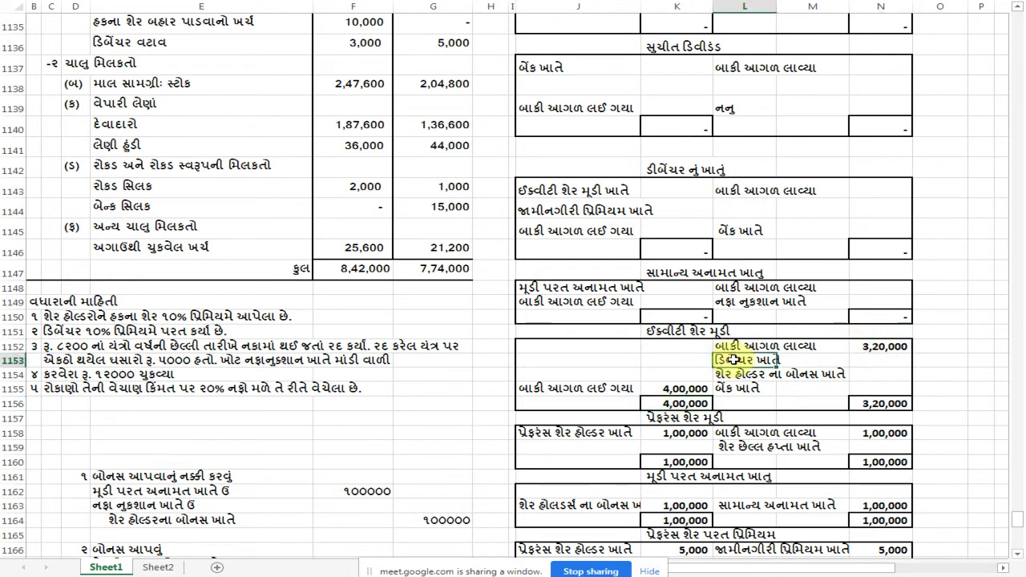
pyautogui.press('Delete')
pyautogui.press('Down')
pyautogui.press('Delete')
pyautogui.press('Down')
pyautogui.press('Delete')
pyautogui.press('Up')
pyautogui.press('Up')
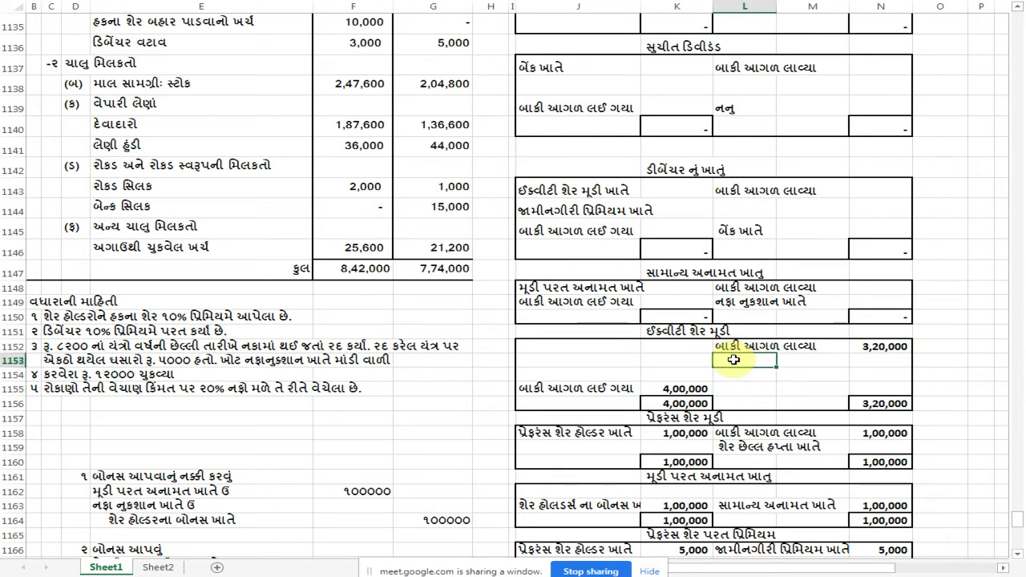
# Enter 80,000 in the amount cell beneath the opening balance of the equity share capital account
pyautogui.press('Right')
pyautogui.press('Right')
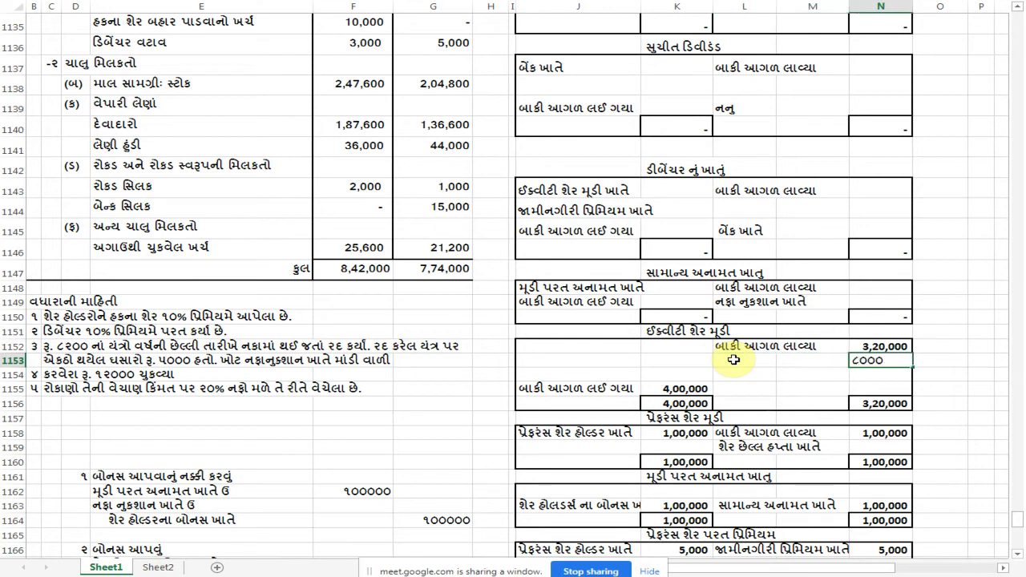
pyautogui.write('૮૦૦૦૦')
pyautogui.press('Return')
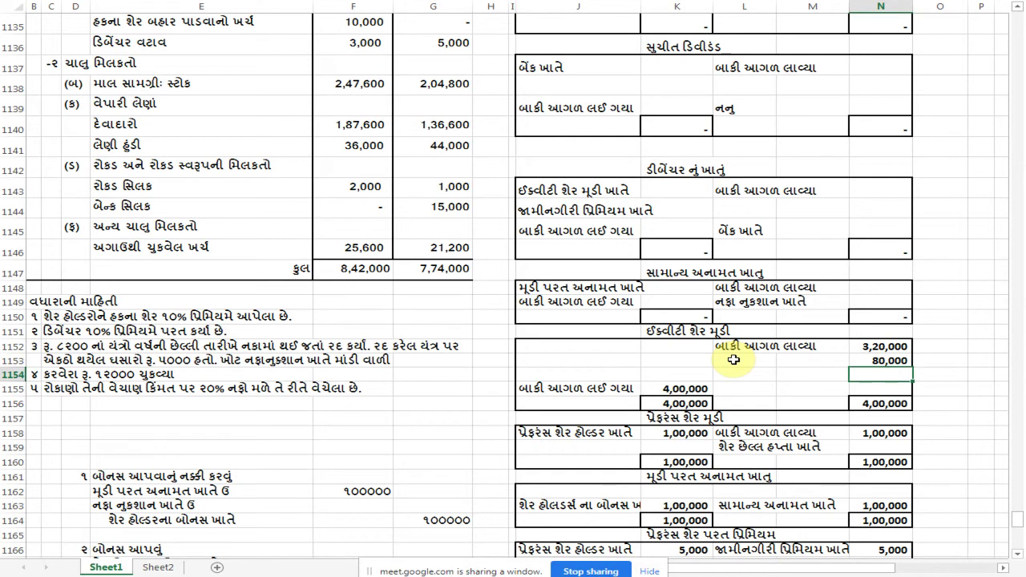
pyautogui.press('Left')
pyautogui.press('Left')
pyautogui.press('Left')
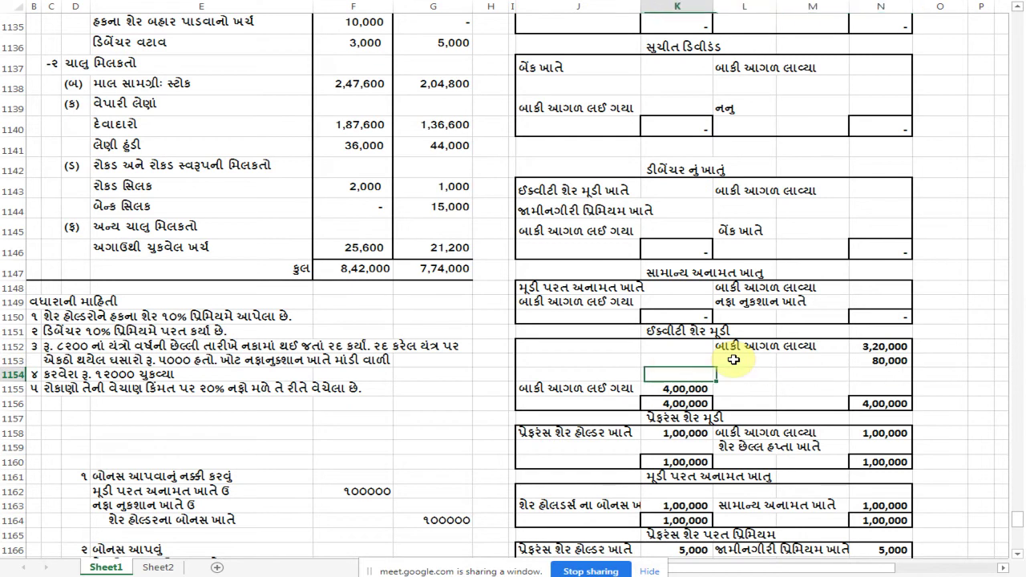
pyautogui.press('Right')
pyautogui.press('Right')
pyautogui.press('Right')
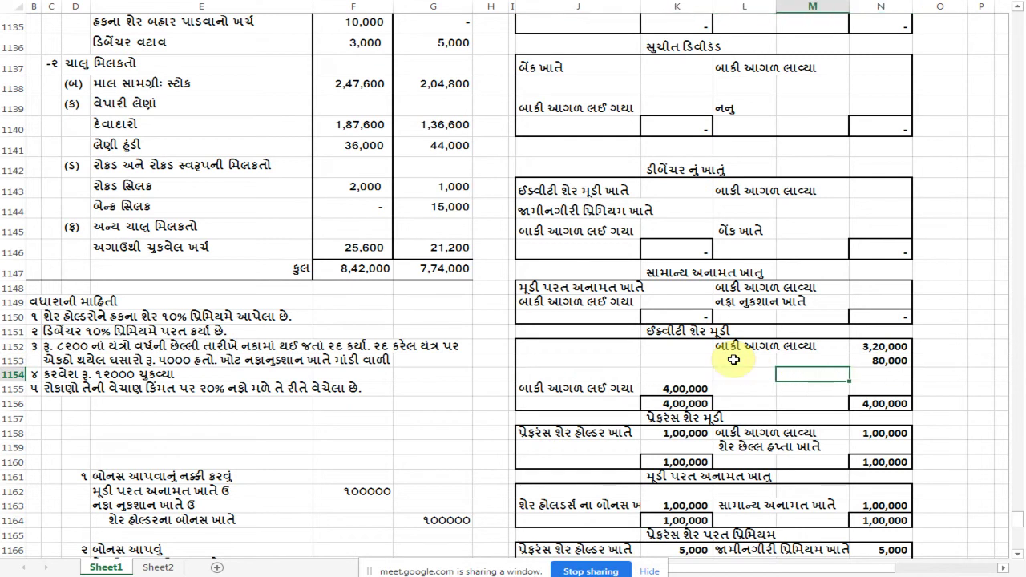
pyautogui.press('Down')
pyautogui.press('Down')
pyautogui.press('Left')
pyautogui.press('Left')
pyautogui.press('Left')
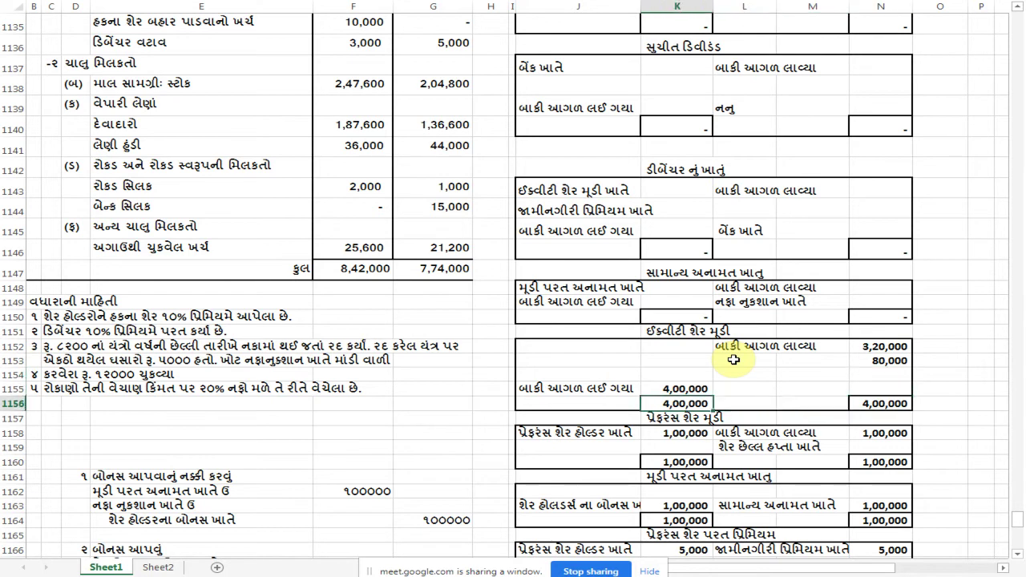
pyautogui.press('Right')
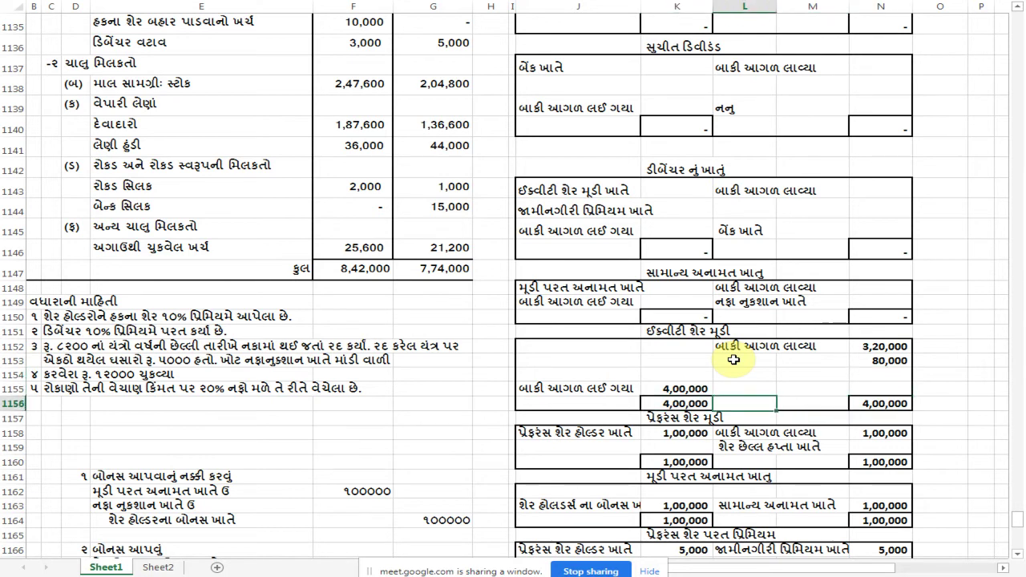
pyautogui.press('Up')
pyautogui.press('Up')
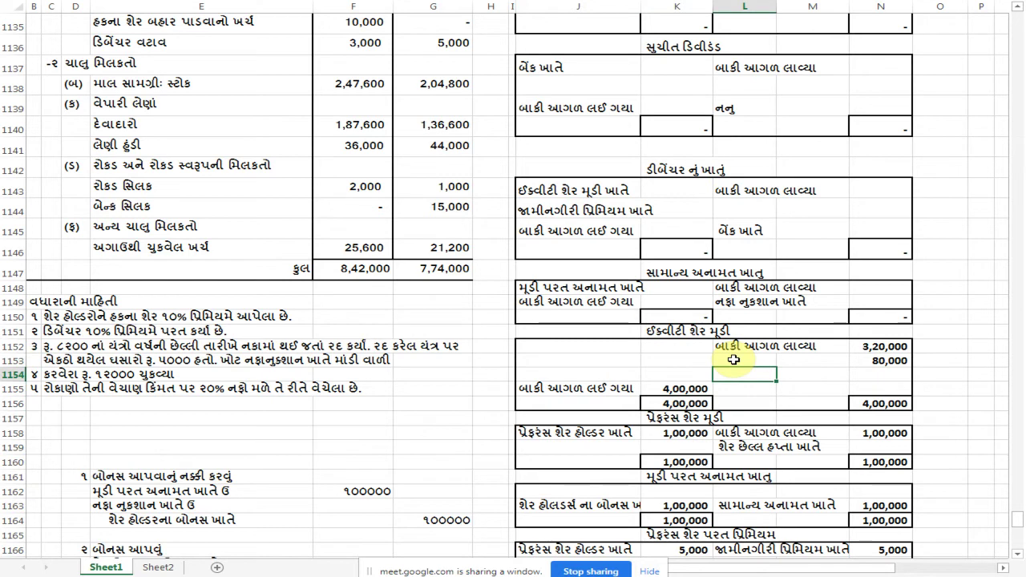
# Clear the amount beneath the opening balance of the equity share capital account
pyautogui.press('Right')
pyautogui.press('Right')
pyautogui.press('Up')
pyautogui.press('Delete')
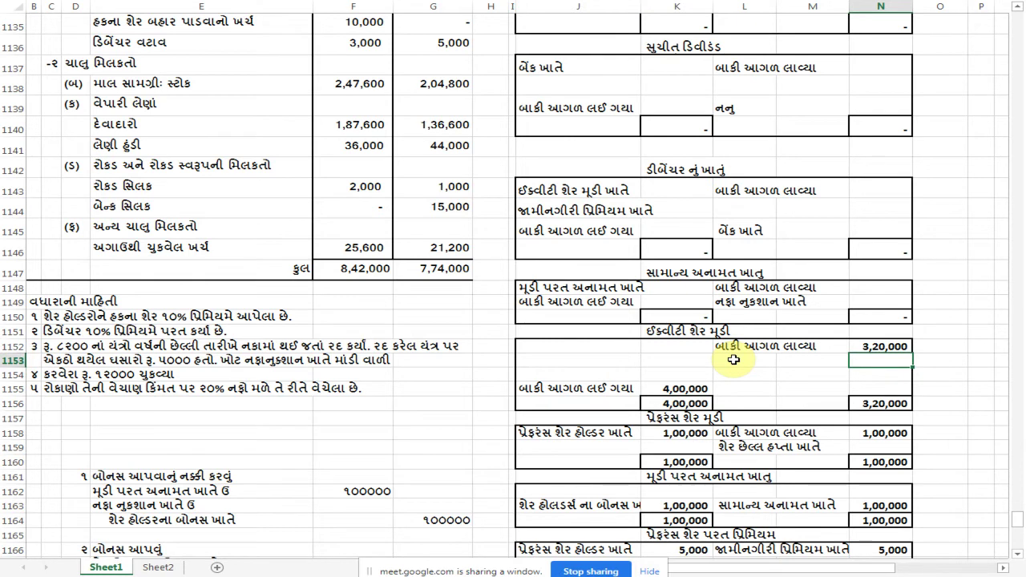
# Compare the 2018 and 2019 equity share capital in the balance sheet with the opening and closing balances of the equity share capital account
pyautogui.scroll(9, 502, 412)
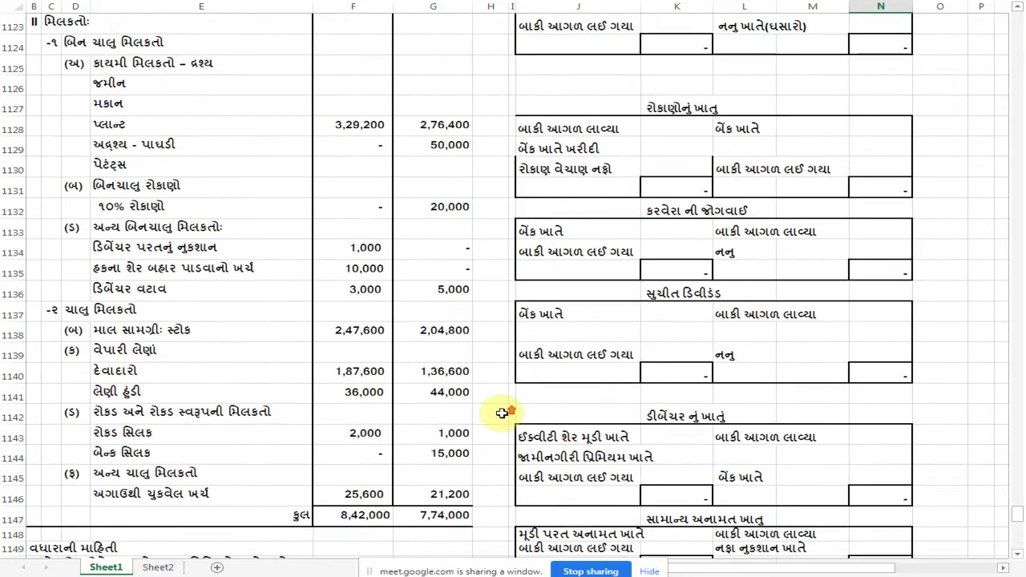
pyautogui.scroll(6, 505, 412)
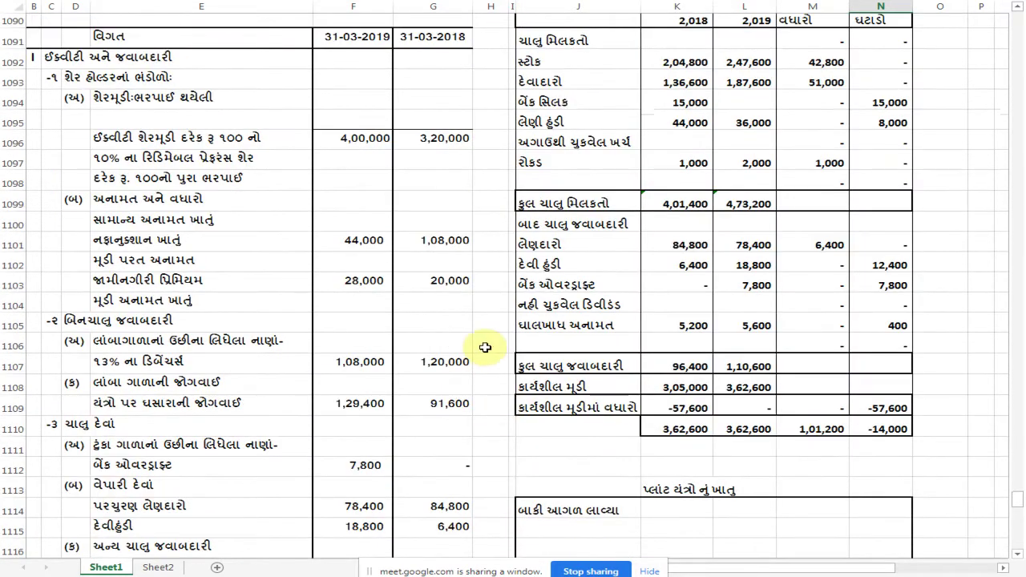
pyautogui.scroll(-6, 485, 348)
pyautogui.scroll(-6, 486, 350)
pyautogui.scroll(12, 553, 374)
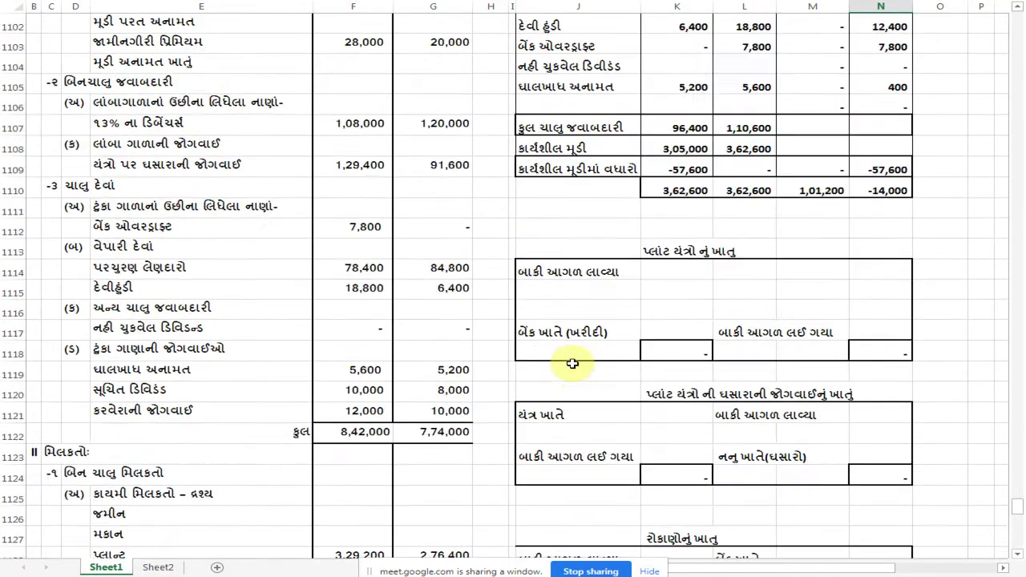
pyautogui.click(443, 133)
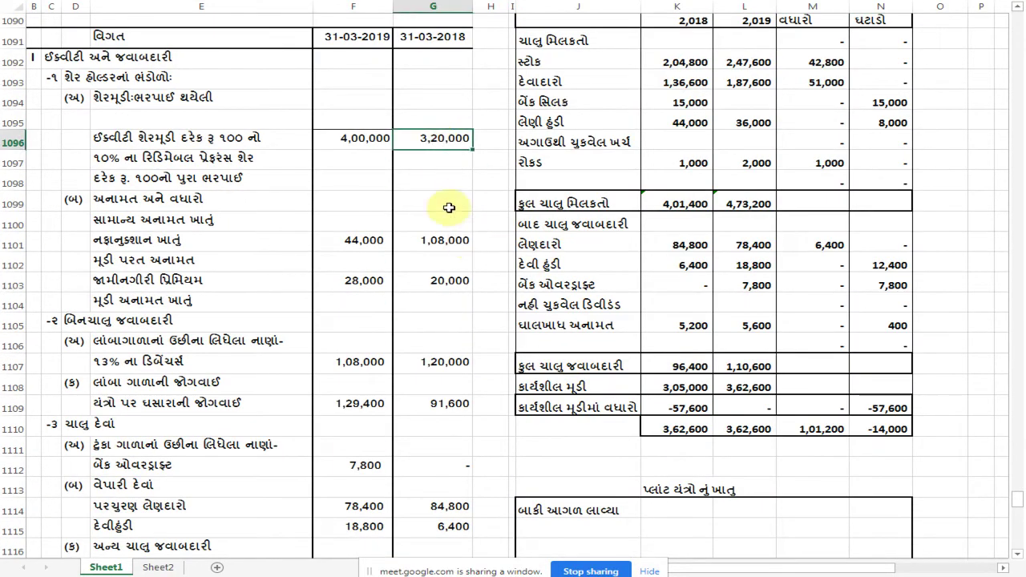
pyautogui.click(352, 142)
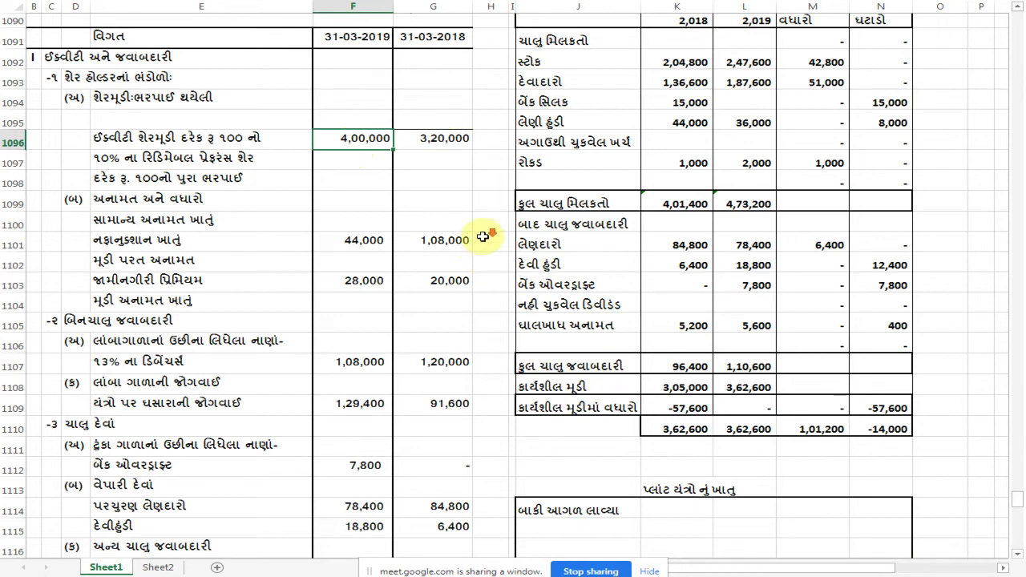
pyautogui.scroll(-17, 481, 241)
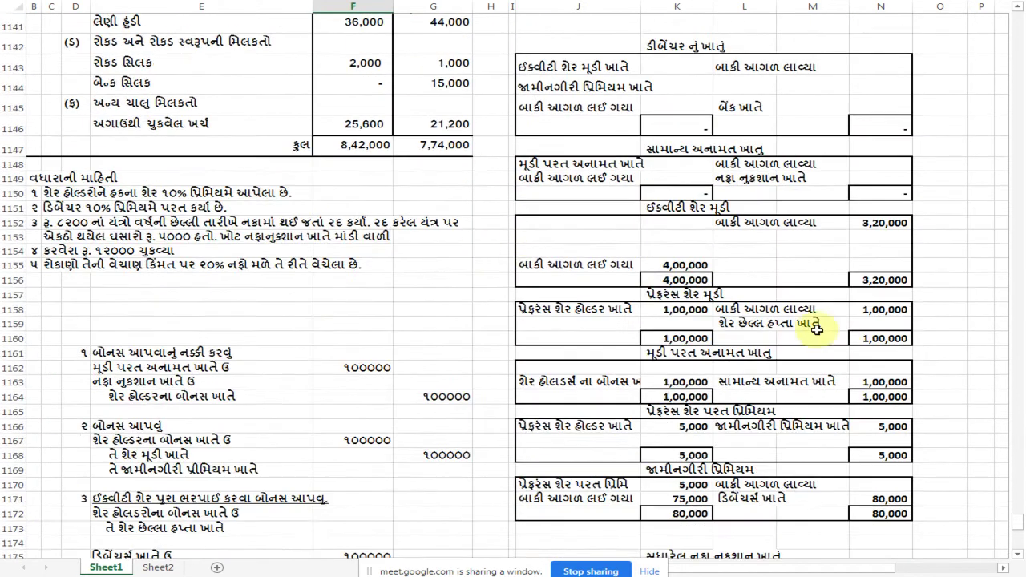
pyautogui.click(882, 223)
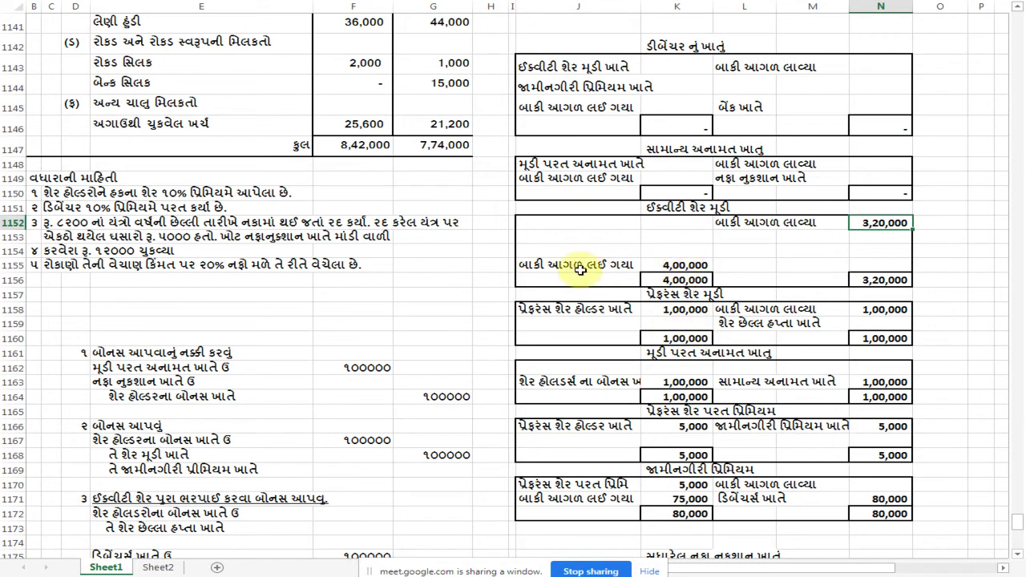
pyautogui.click(676, 265)
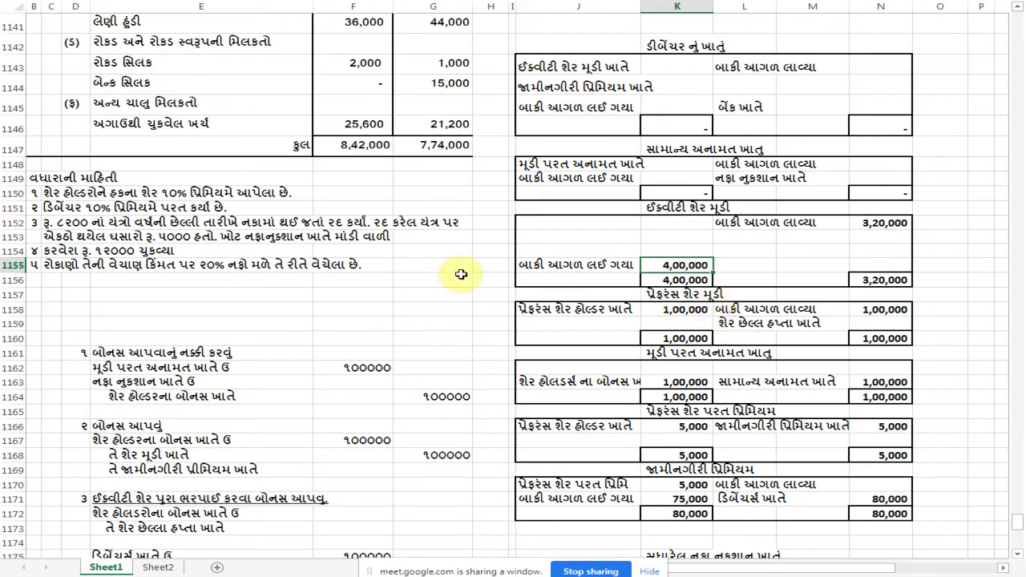
# Add a bank account entry (બેંક ખાતે) of 80,000 beneath the opening balance in the equity share capital account
pyautogui.click(882, 237)
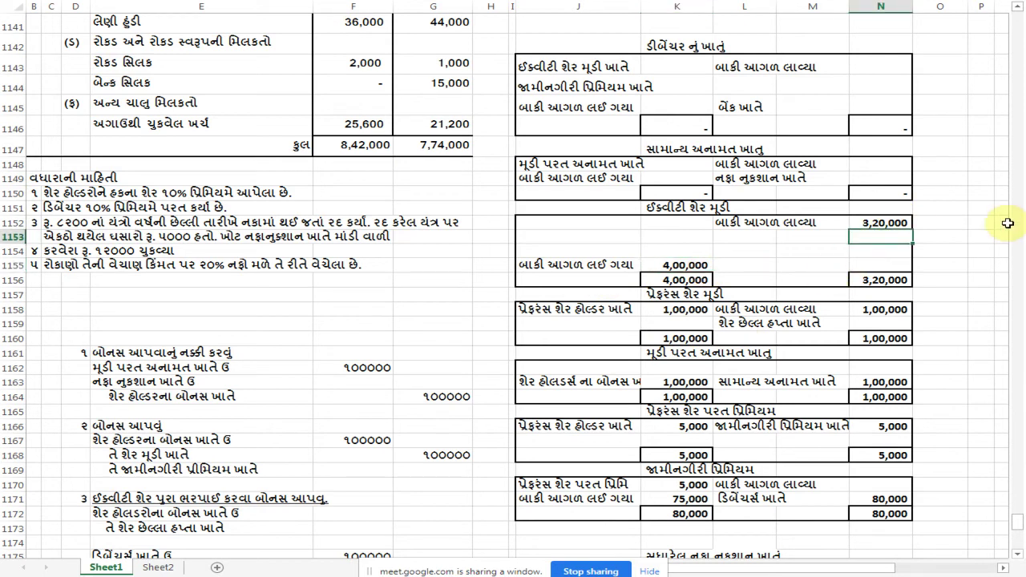
pyautogui.write('80,00000')
pyautogui.press('Return')
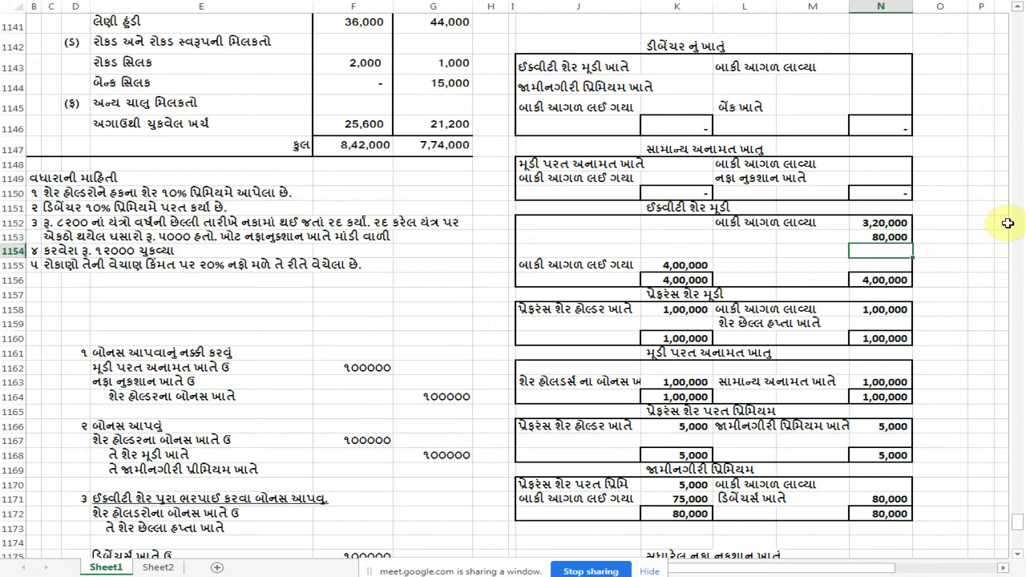
pyautogui.press('Up')
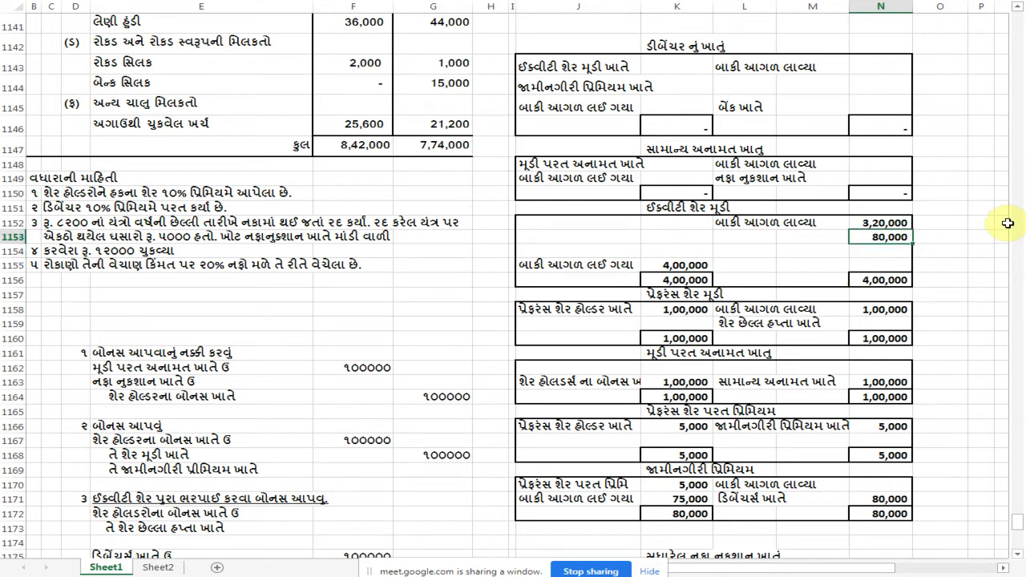
pyautogui.press('Left')
pyautogui.press('Left')
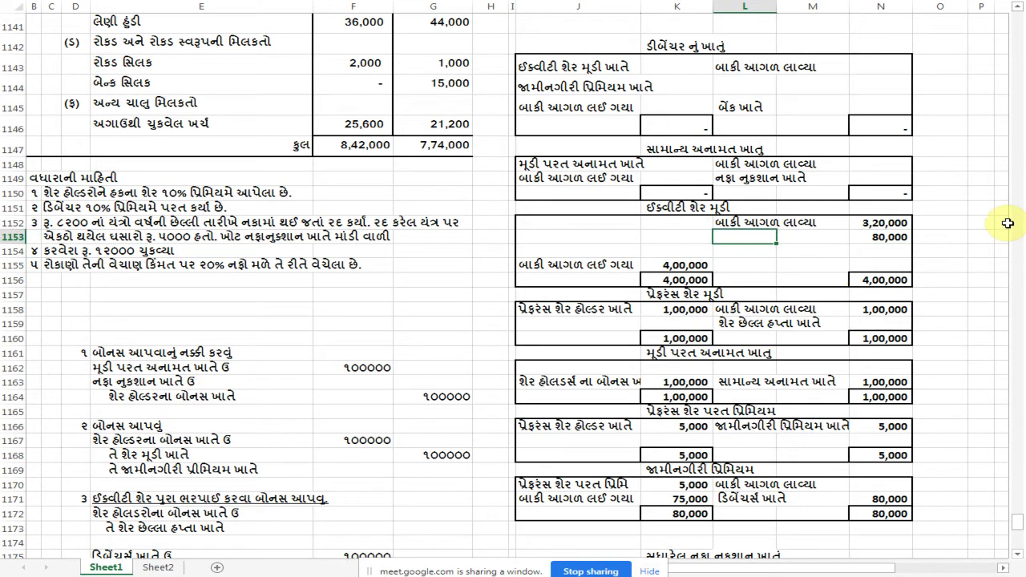
pyautogui.write('બેંક ખાતે')
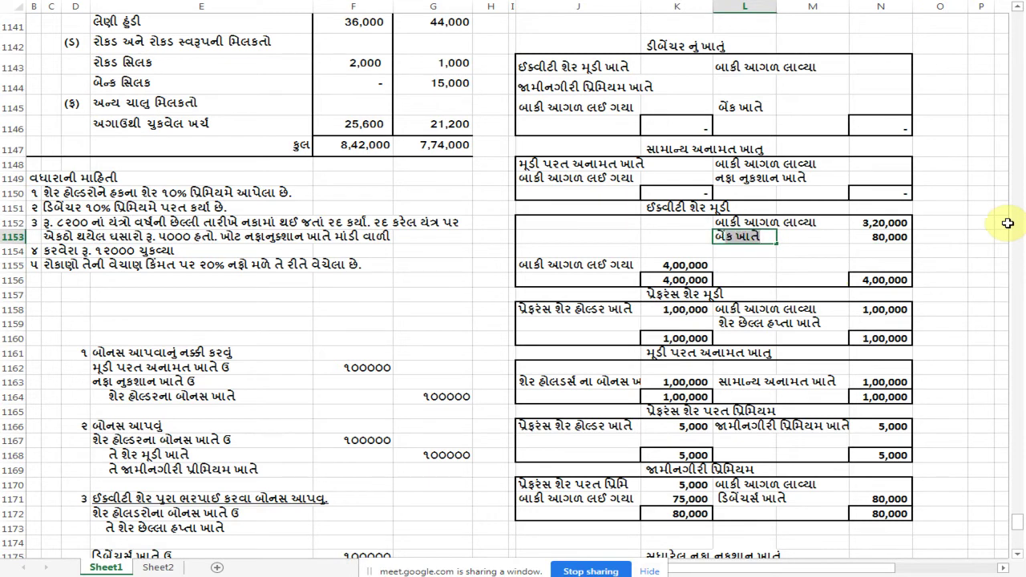
pyautogui.press('Return')
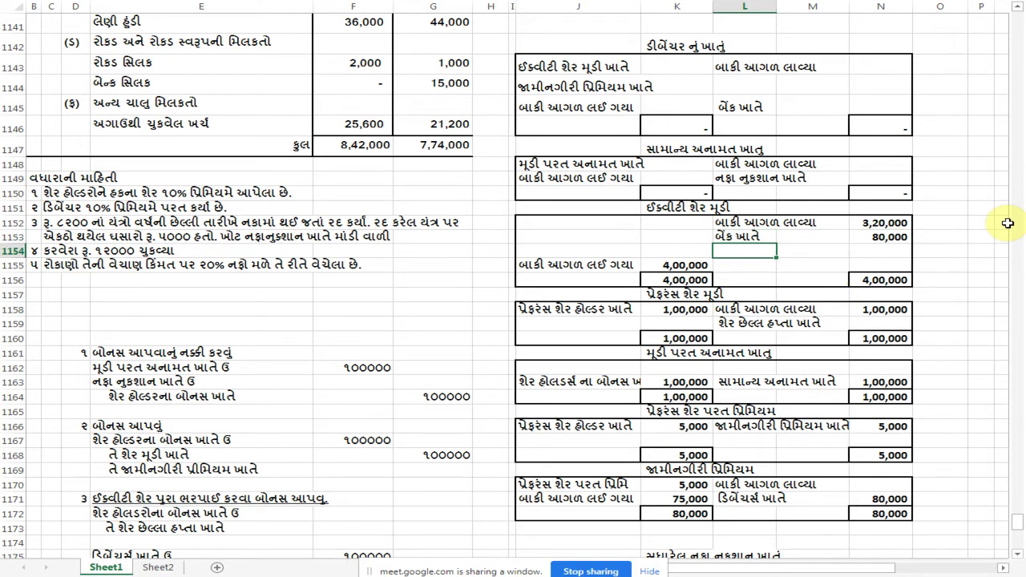
pyautogui.press('Up')
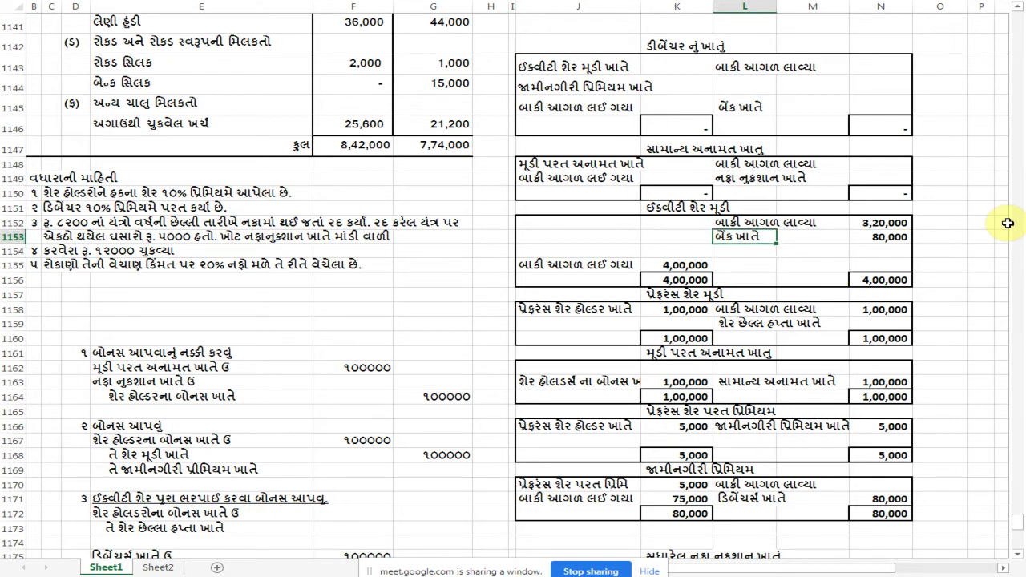
pyautogui.scroll(-2, 974, 305)
pyautogui.scroll(-4, 922, 344)
pyautogui.scroll(4, 808, 390)
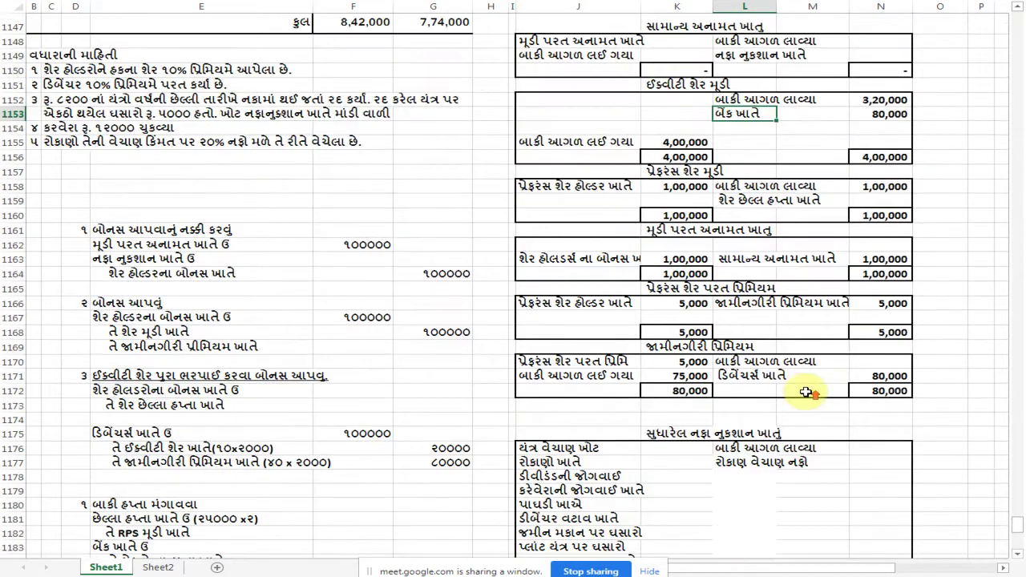
pyautogui.scroll(1, 809, 391)
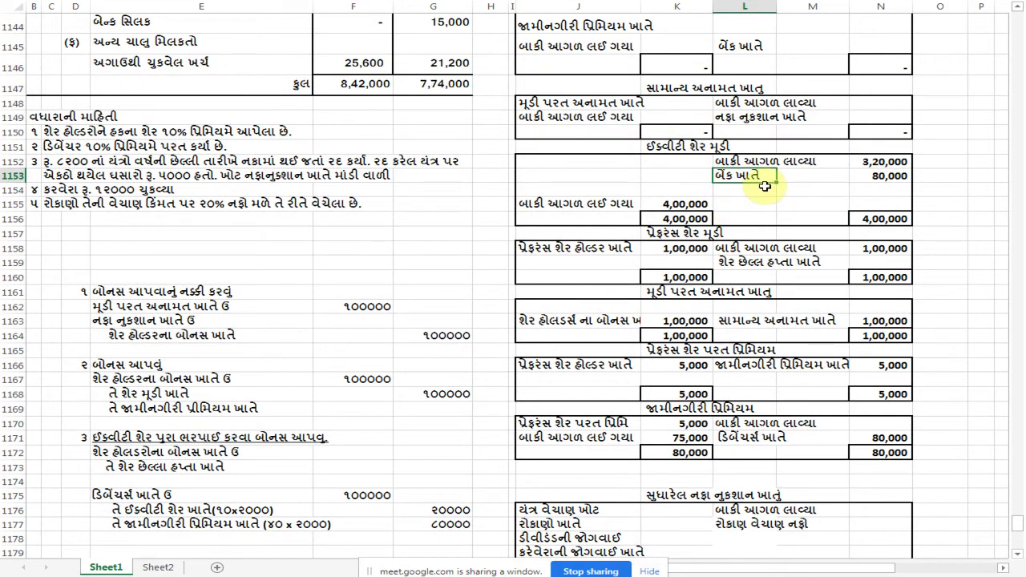
# Enter 80,000 as the share capital account (શેર મૂડી ખાતે) receipt in the sources side of the funds flow statement
pyautogui.scroll(-10, 746, 192)
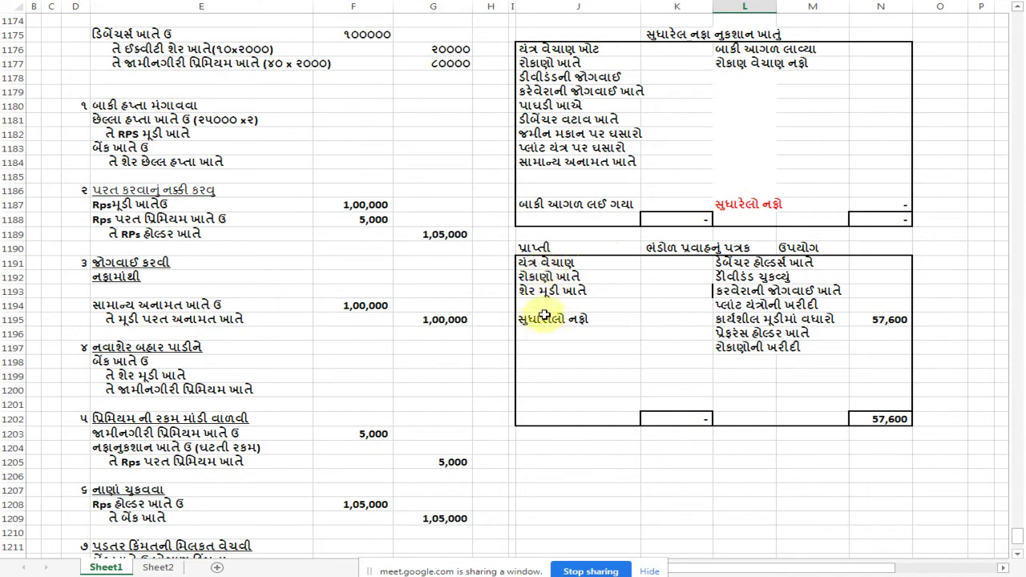
pyautogui.click(658, 290)
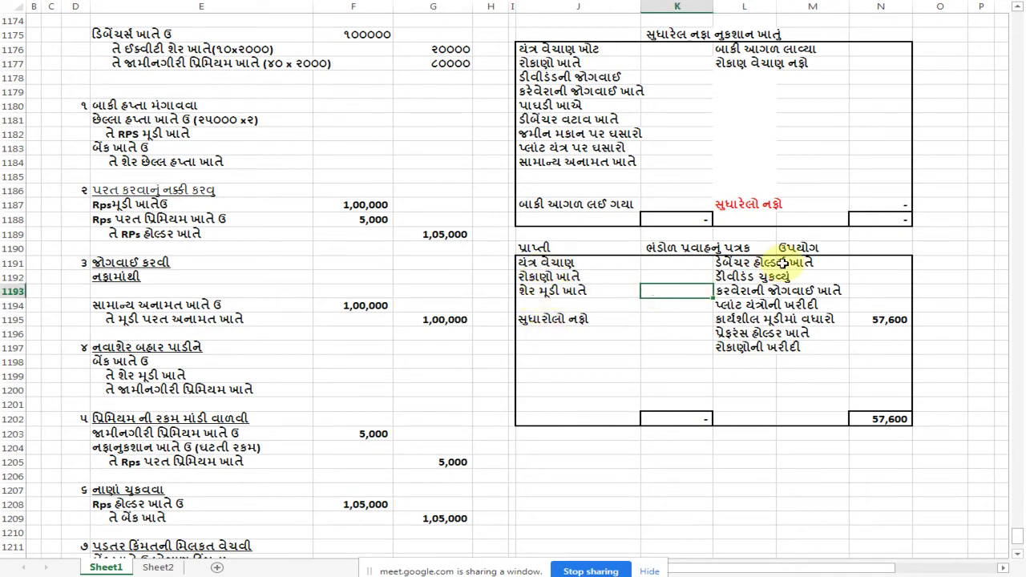
pyautogui.press('Return')
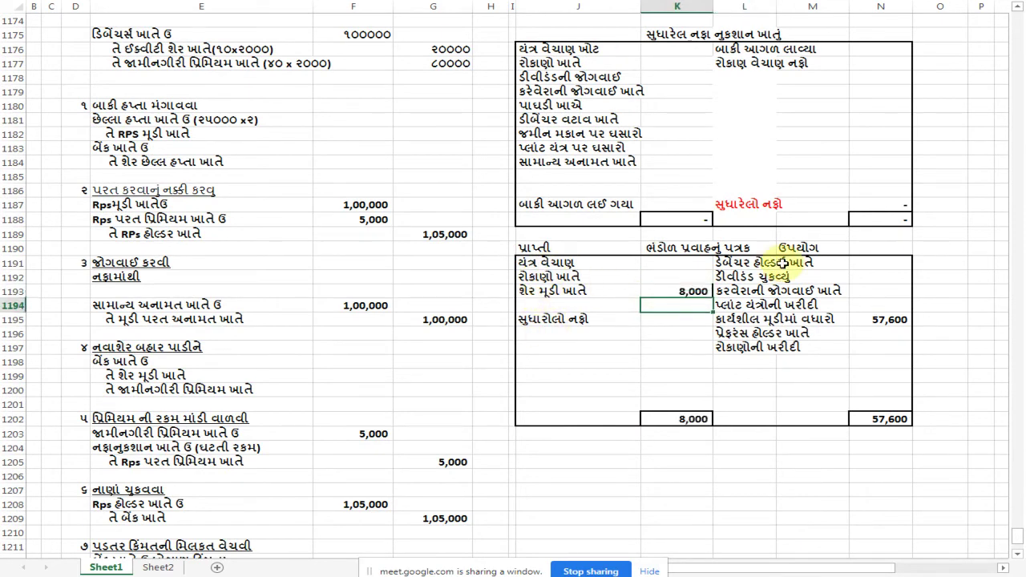
pyautogui.press('Up')
pyautogui.write('૮૦')
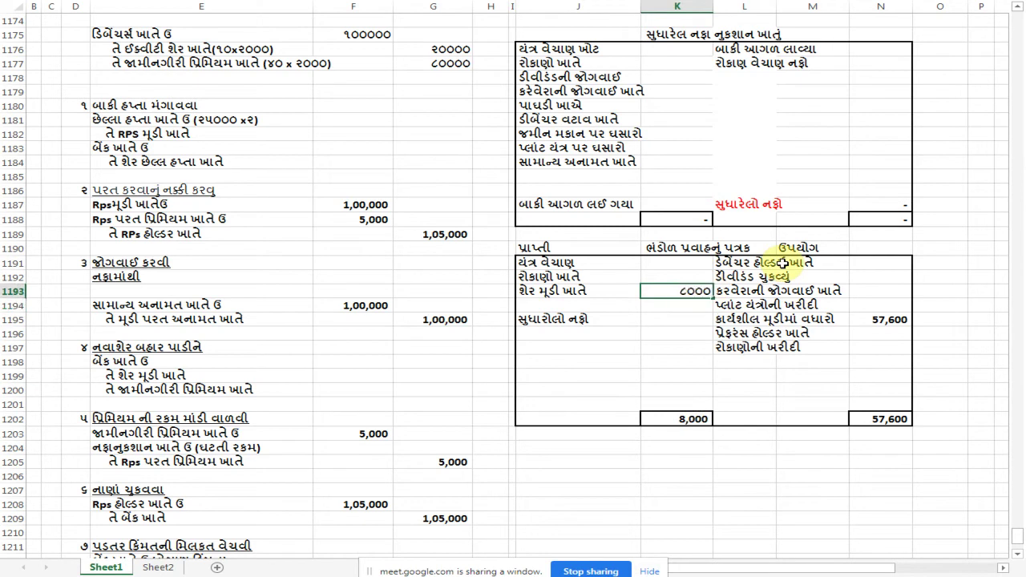
pyautogui.press('Return')
# Clear the preference share premium entry and both debit amounts from the securities premium account (જામીનગીરી પ્રિમિયમ), keeping the closing balance label
pyautogui.scroll(7, 184, 300)
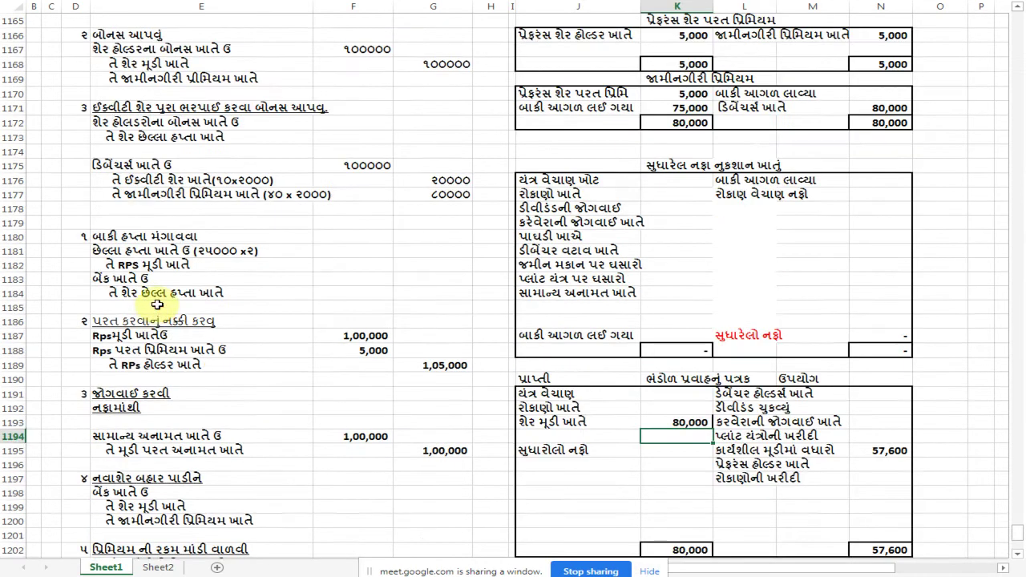
pyautogui.scroll(3, 166, 286)
pyautogui.click(76, 132)
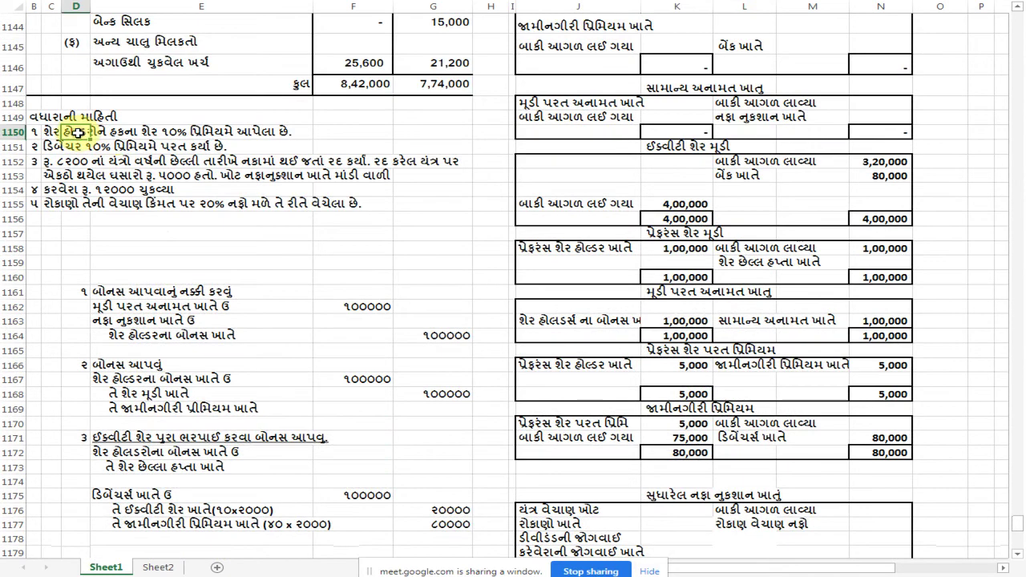
pyautogui.click(96, 133)
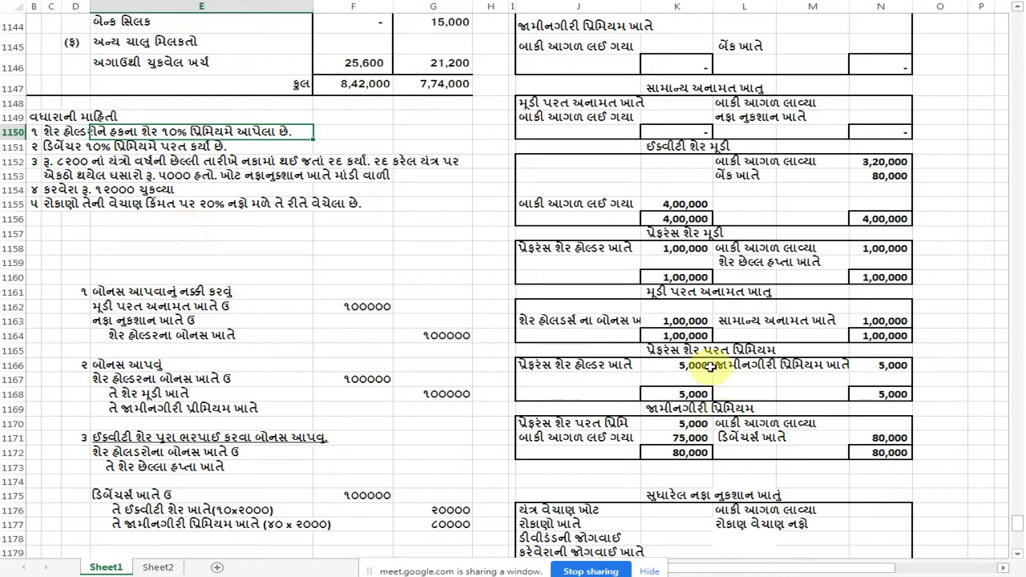
pyautogui.click(883, 365)
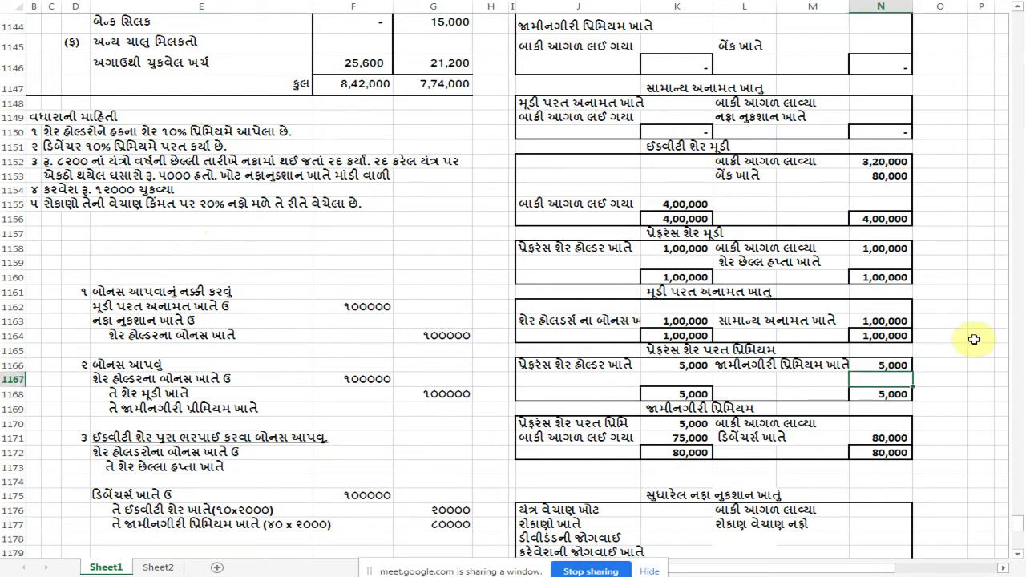
pyautogui.click(697, 424)
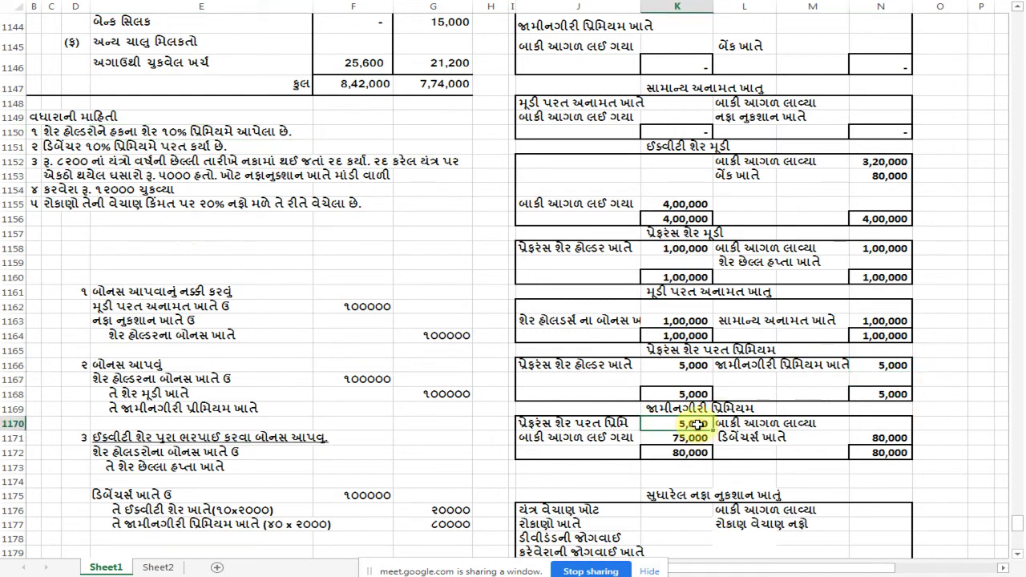
pyautogui.hotkey('shift', 'Down')
pyautogui.press('Delete')
pyautogui.press('Left')
pyautogui.press('Delete')
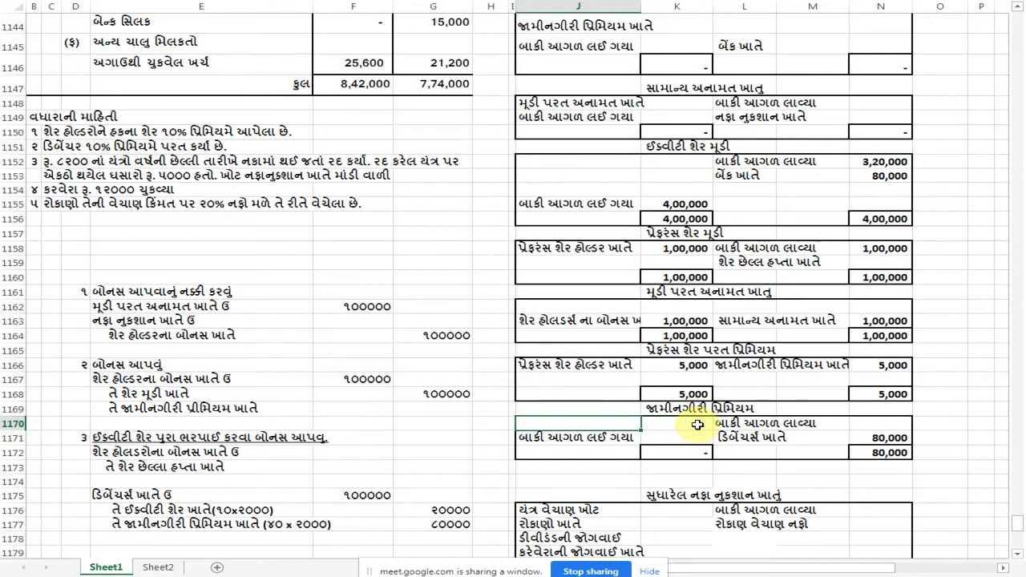
# Clear the debentures account entry (ડિબેંચર્સ ખાતે) and its amount from the credit side of the securities premium account
pyautogui.press('Right')
pyautogui.press('Right')
pyautogui.press('Right')
pyautogui.press('Right')
pyautogui.press('Down')
pyautogui.press('Delete')
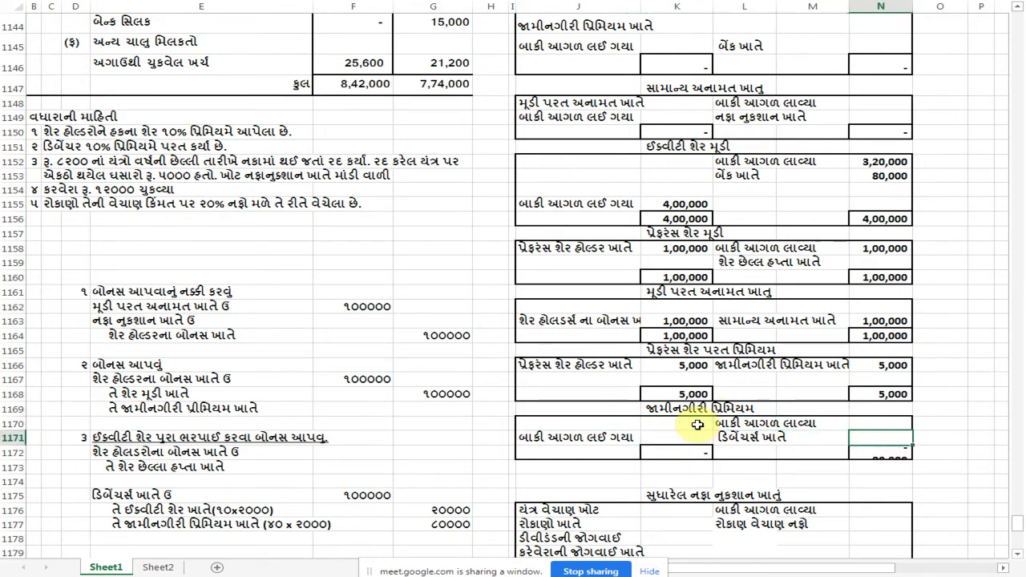
pyautogui.press('Left')
pyautogui.press('Left')
pyautogui.press('Delete')
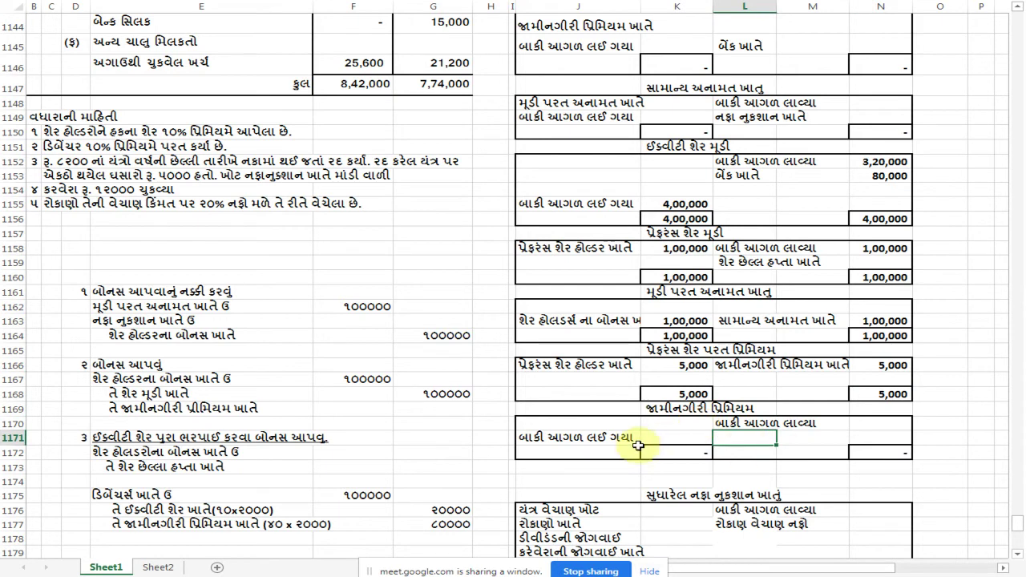
# Enter the 2018 balance sheet figure of 20,000 as the opening balance of the securities premium account
pyautogui.scroll(19, 481, 397)
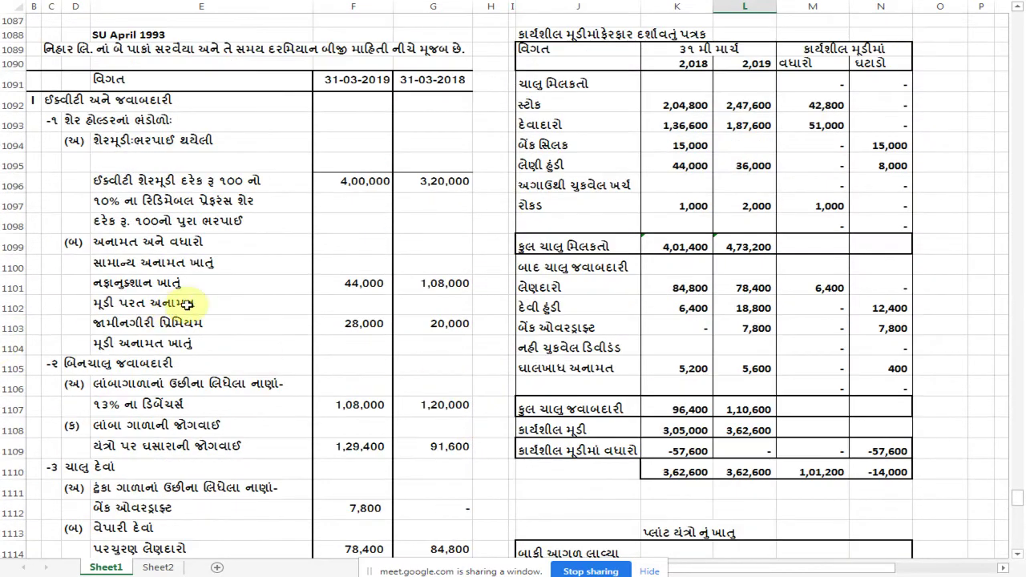
pyautogui.click(445, 327)
pyautogui.click(365, 324)
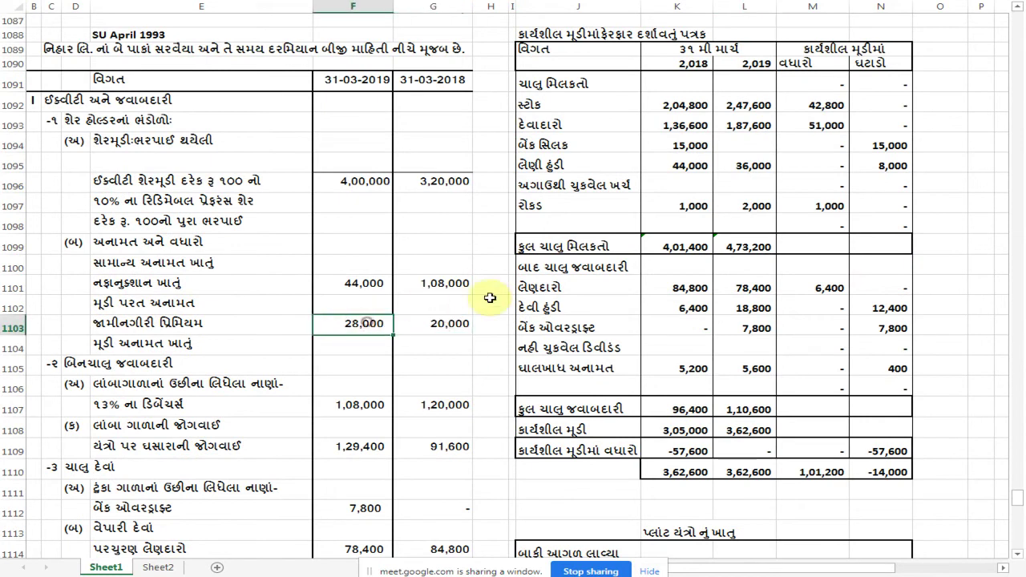
pyautogui.scroll(-10, 513, 292)
pyautogui.scroll(-8, 539, 293)
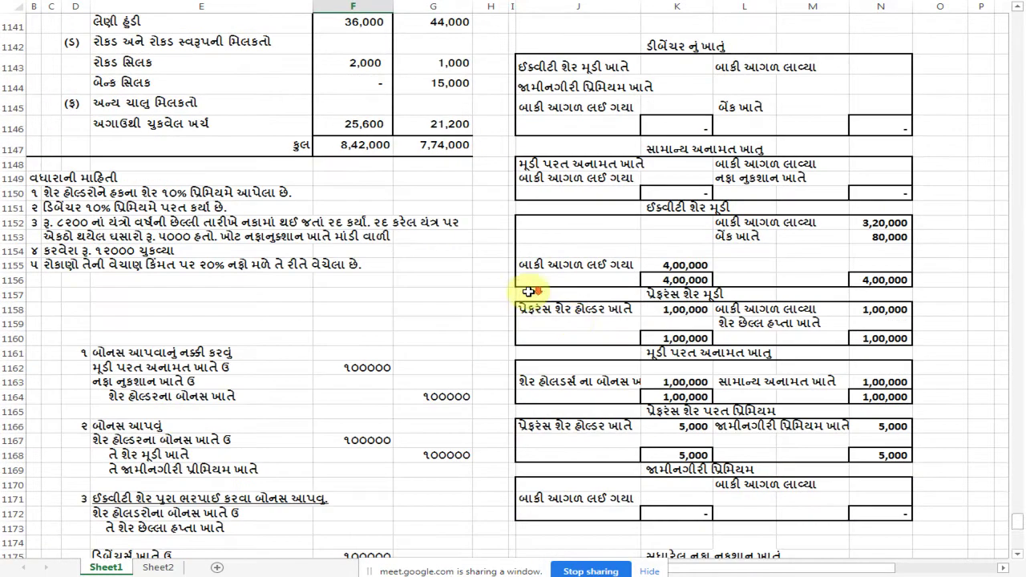
pyautogui.scroll(-1, 810, 470)
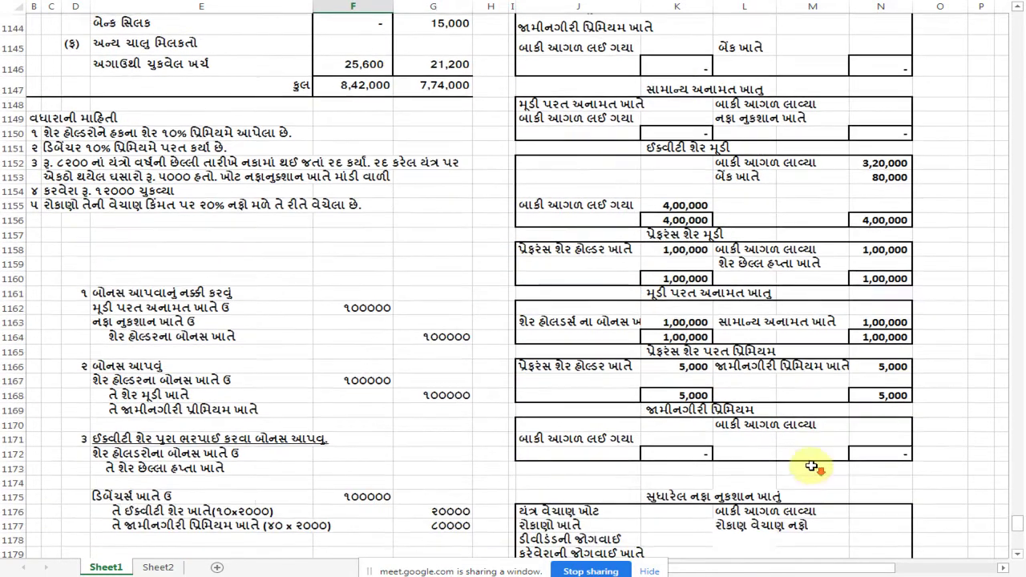
pyautogui.click(870, 422)
pyautogui.write('૨૦૦૦')
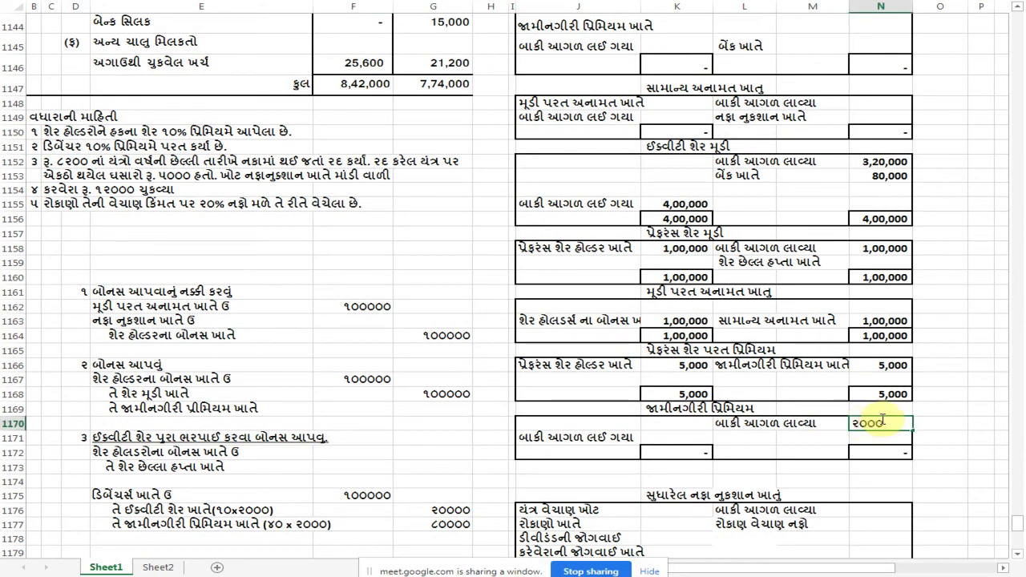
# Enter the 2019 figure of 28,000 as the closing balance of the securities premium account
pyautogui.press('Left')
pyautogui.press('Left')
pyautogui.press('Left')
pyautogui.press('Down')
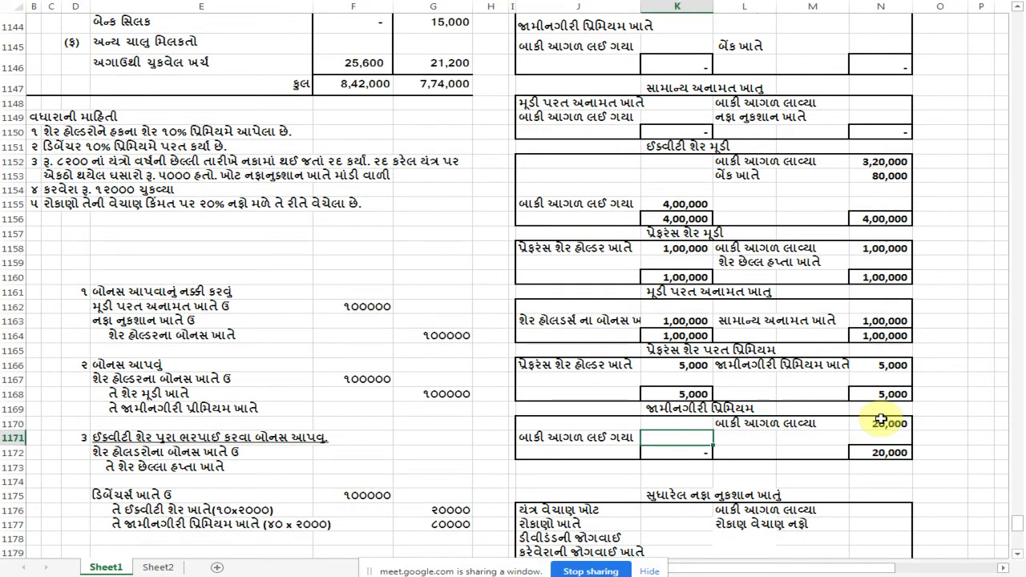
pyautogui.write('૨૮૦૦૦')
pyautogui.press('Return')
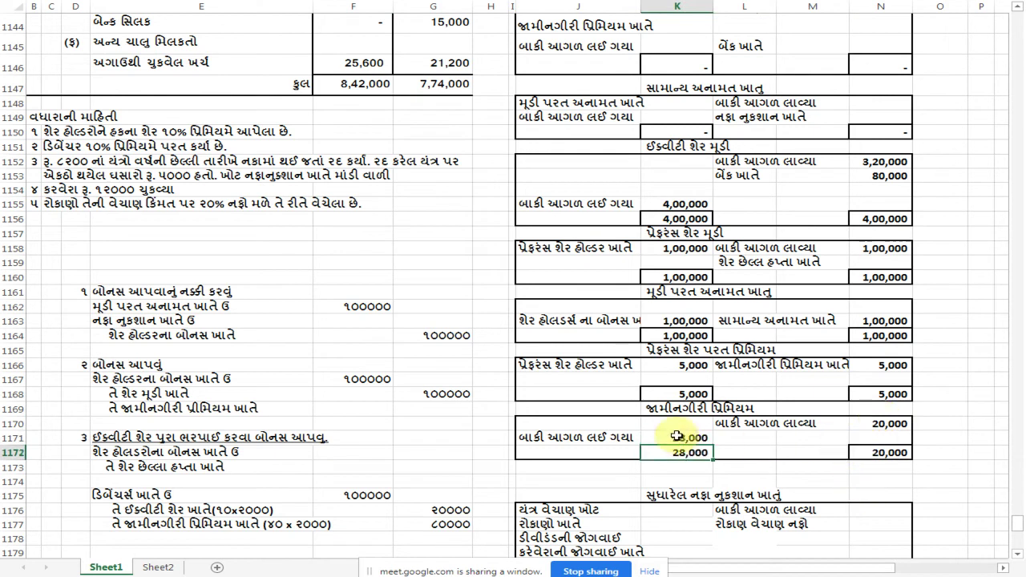
# Add a bank account entry (બેંક ખાતે) of 8,000 beneath the opening balance in the securities premium account
pyautogui.scroll(2, 679, 447)
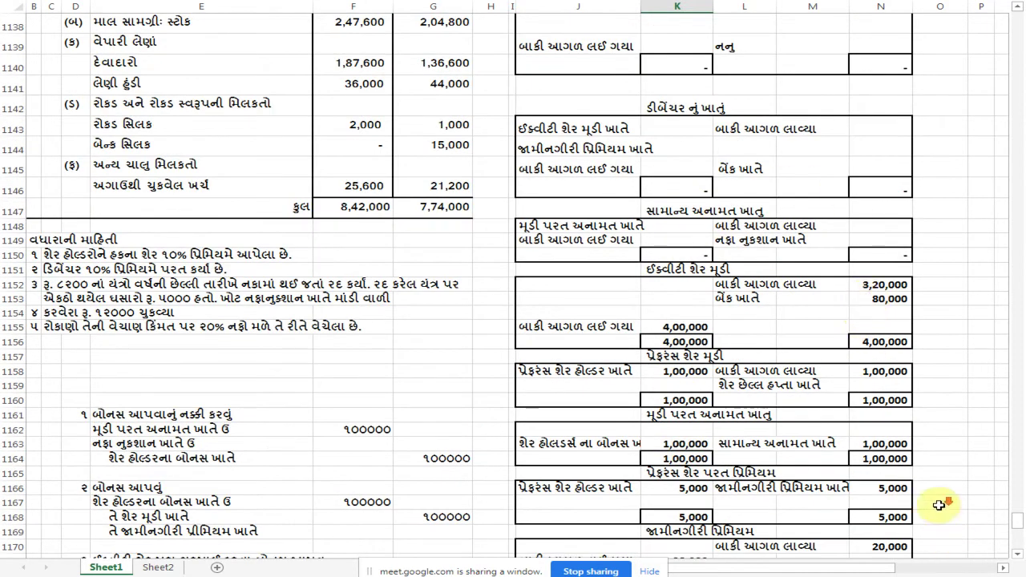
pyautogui.scroll(-2, 1002, 512)
pyautogui.click(877, 438)
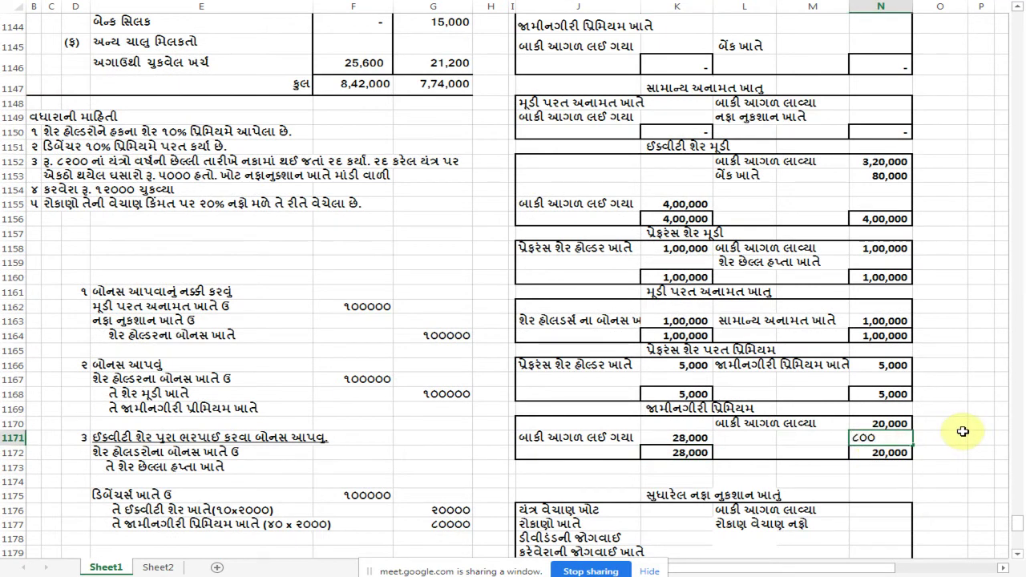
pyautogui.press('Return')
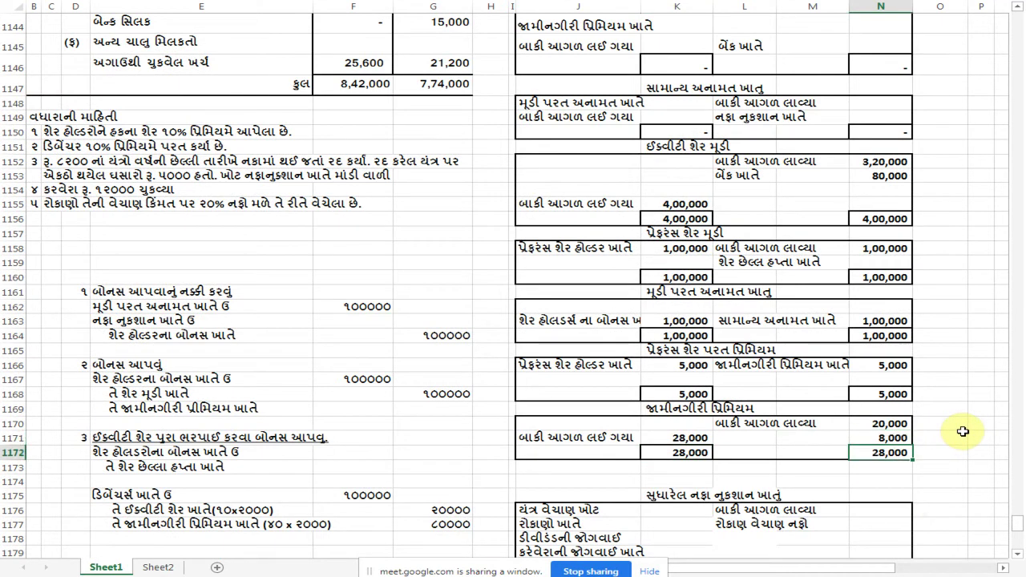
pyautogui.press('Up')
pyautogui.press('Left')
pyautogui.press('Left')
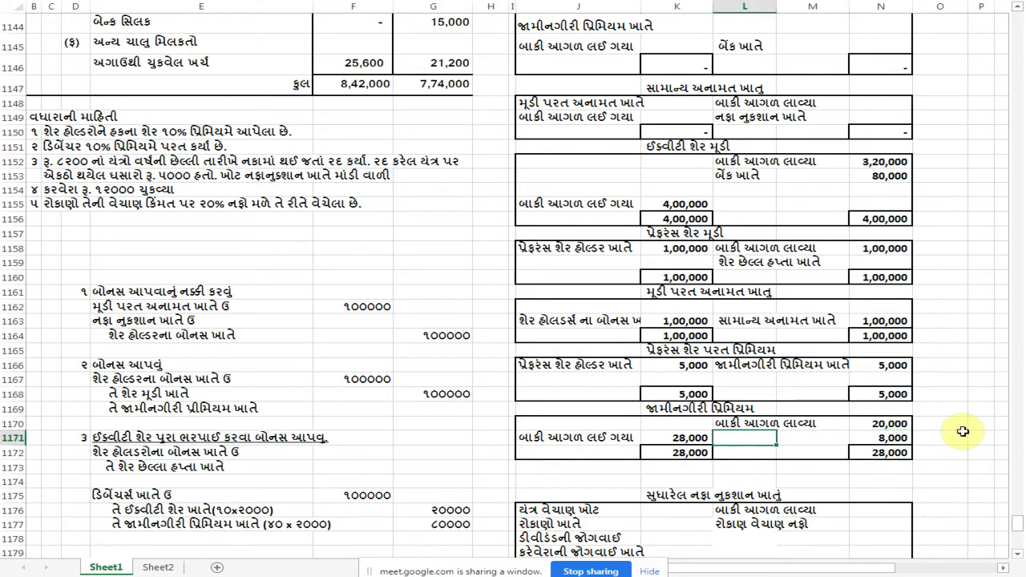
pyautogui.write('બે')
pyautogui.press('BackSpace')
pyautogui.press('Return')
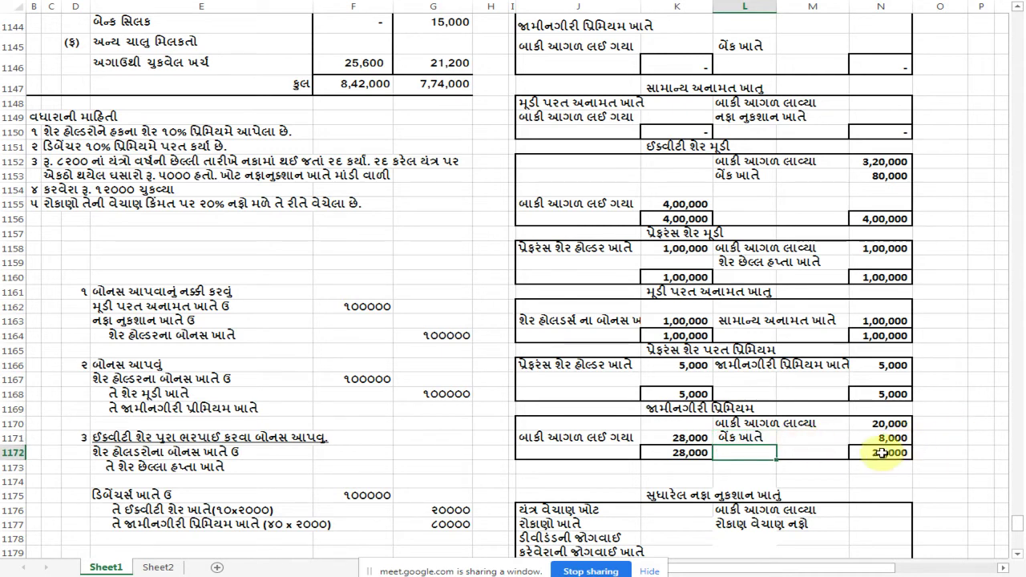
# Add a securities premium receipt (જામીનગીરી પ્રિમિયમ) of 8,000 beneath share capital in the funds flow statement
pyautogui.scroll(-2, 849, 451)
pyautogui.scroll(-9, 848, 451)
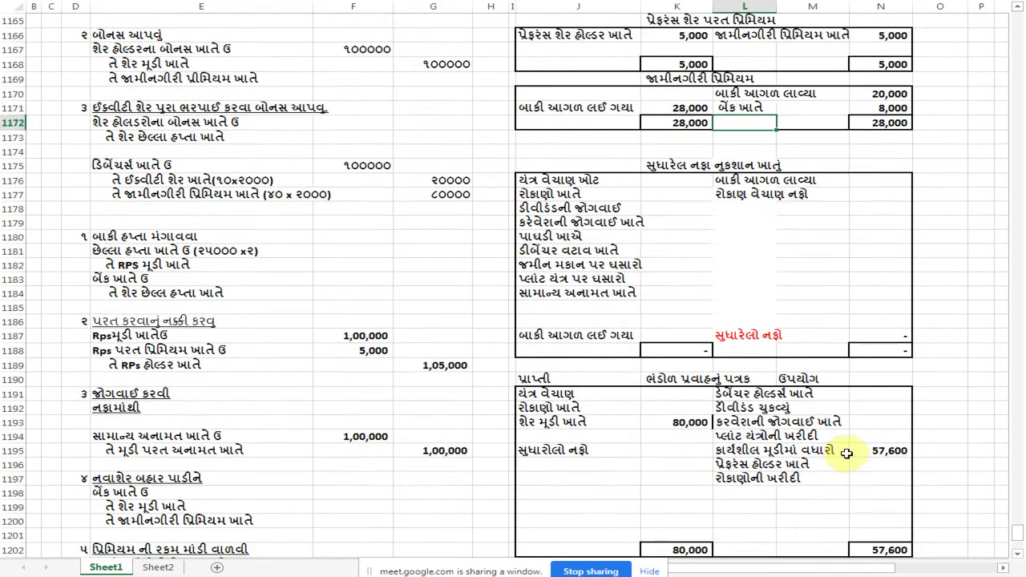
pyautogui.click(541, 261)
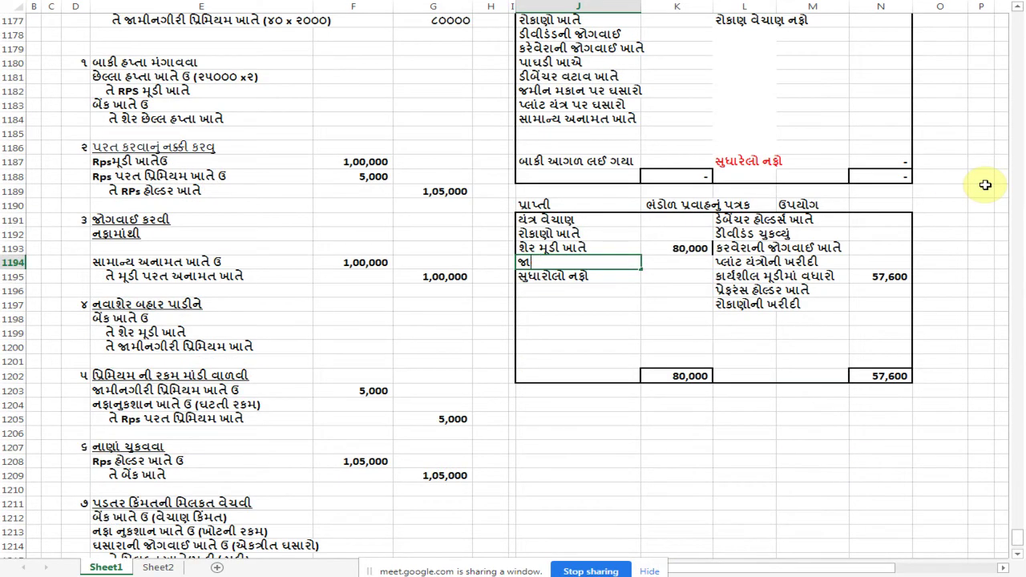
pyautogui.write('જામીનગીરી પ્રિમિ')
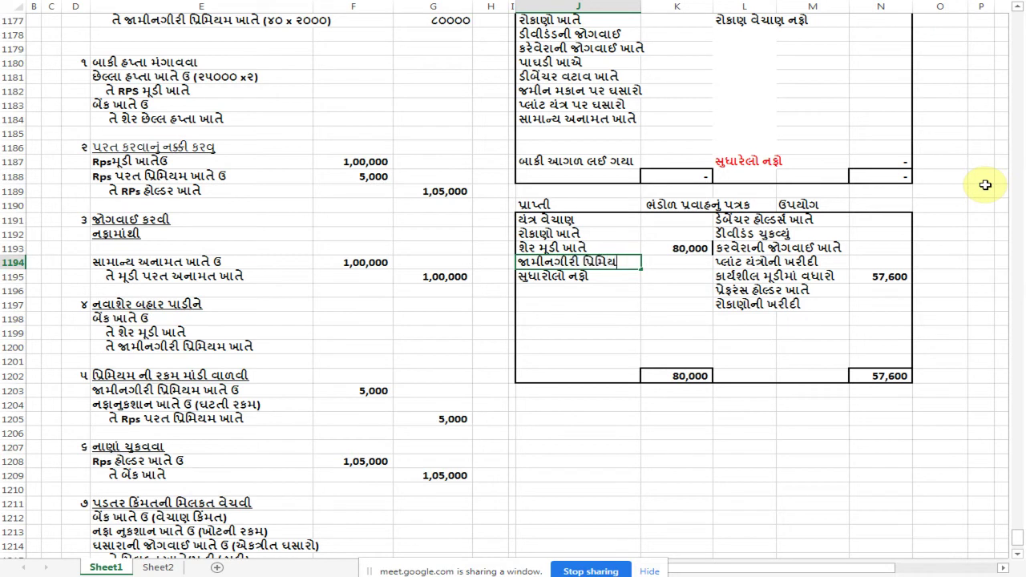
pyautogui.write('યમ')
pyautogui.press('Tab')
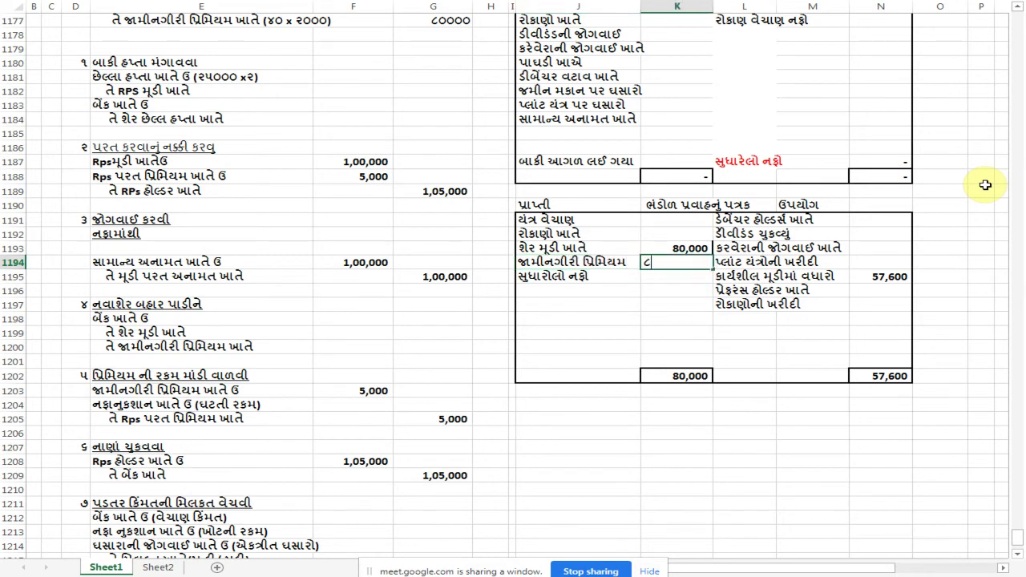
pyautogui.press('Return')
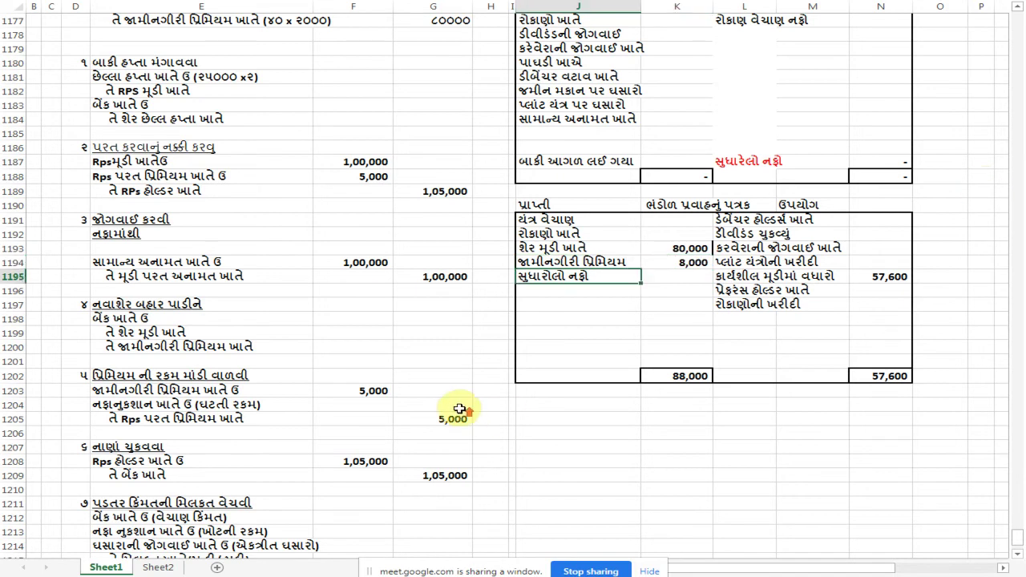
# Review the additional information and the 13% debenture balances for 2018 and 2019, and find the debenture ledger account (ડીબેંચર નું ખાતું)
pyautogui.scroll(2, 457, 410)
pyautogui.scroll(10, 457, 410)
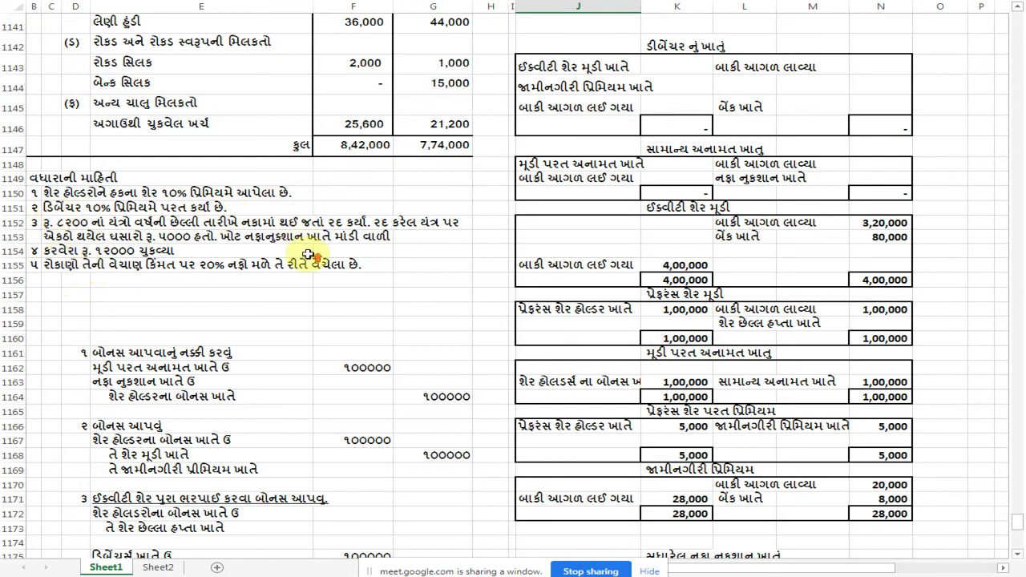
pyautogui.scroll(9, 309, 254)
pyautogui.scroll(2, 309, 253)
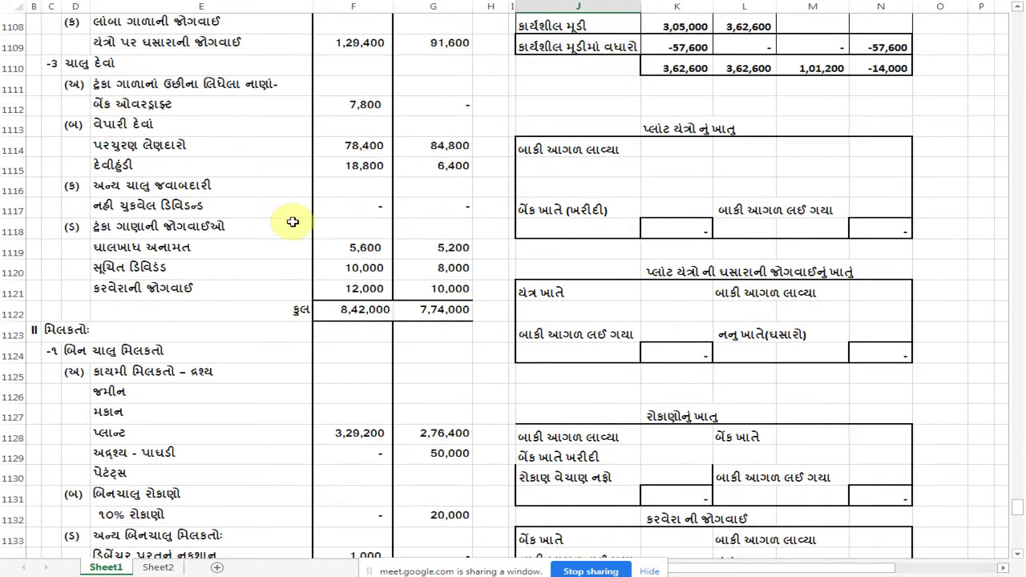
pyautogui.scroll(1, 292, 223)
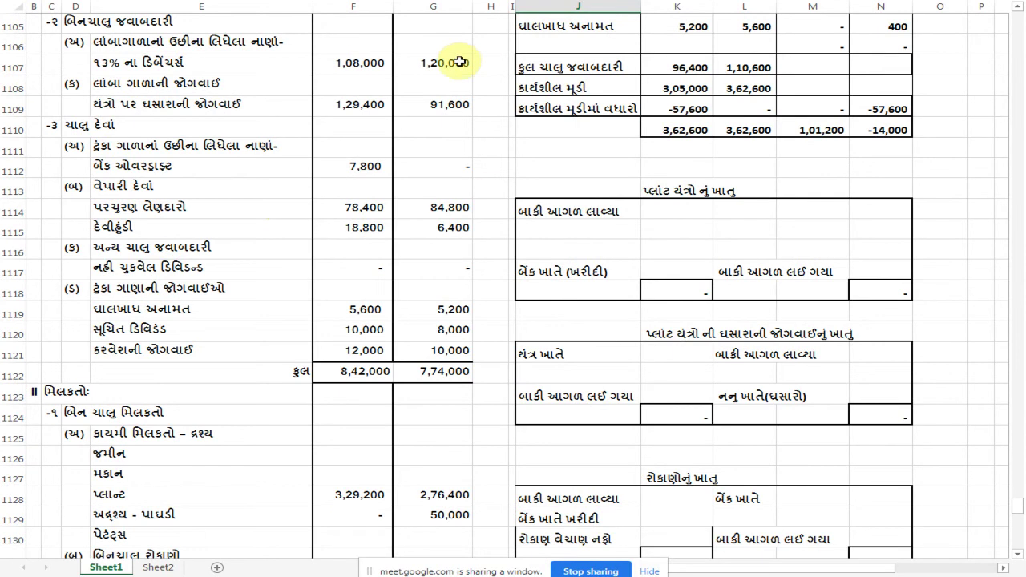
pyautogui.click(377, 62)
pyautogui.scroll(-4, 564, 198)
pyautogui.scroll(-7, 565, 197)
pyautogui.scroll(-3, 564, 197)
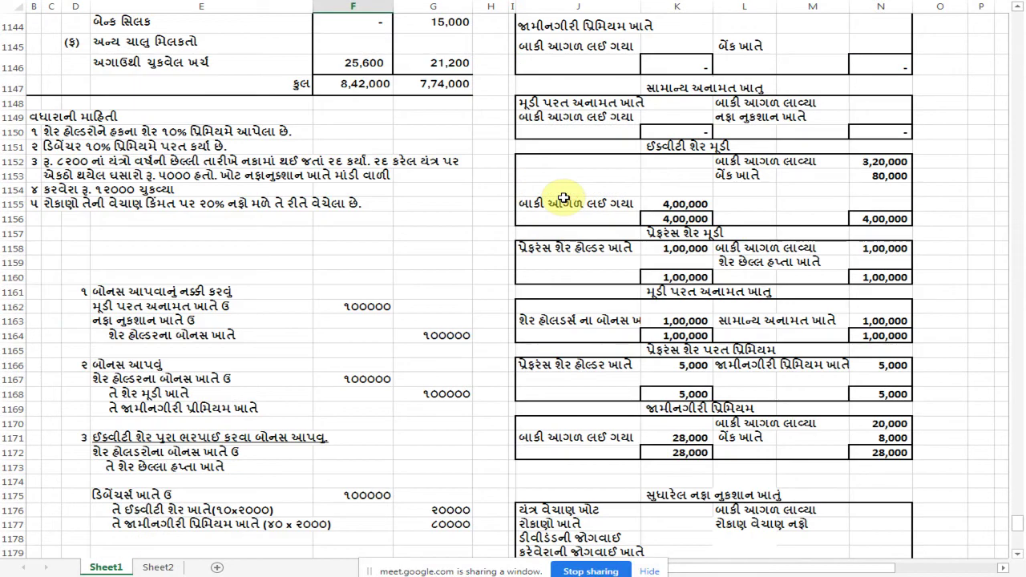
pyautogui.scroll(2, 565, 197)
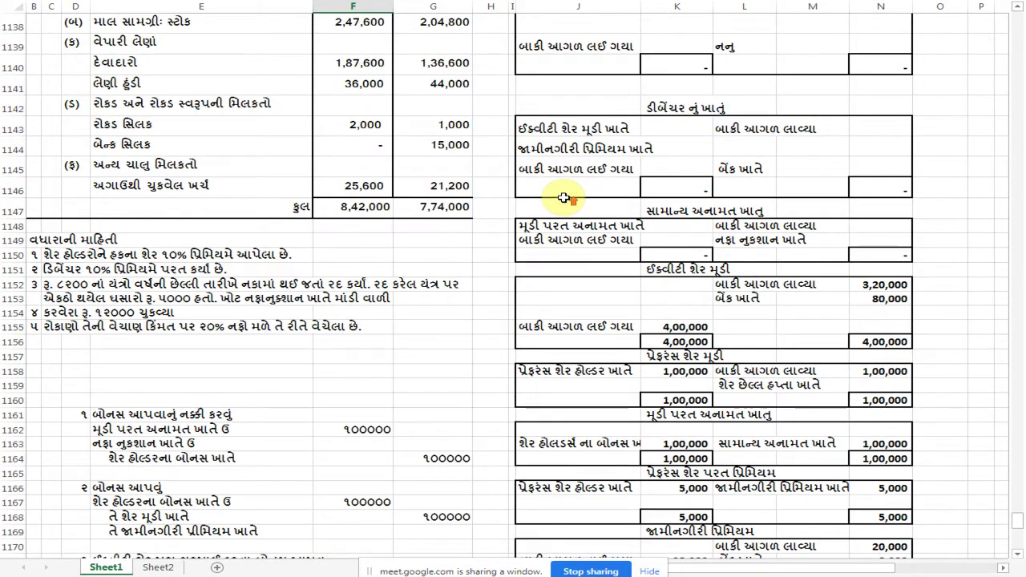
pyautogui.scroll(1, 565, 198)
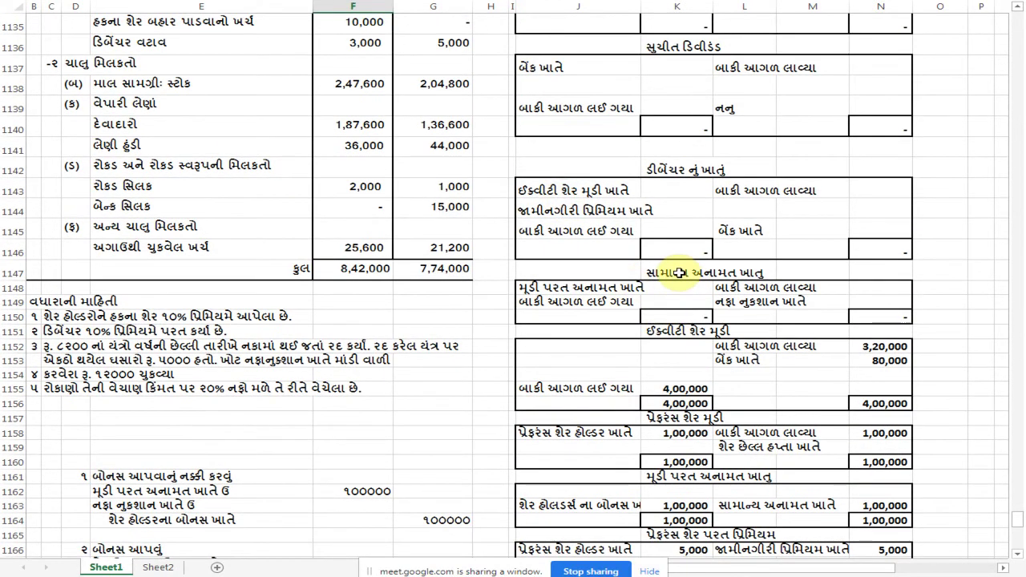
# Enter the 2018 debenture figure of 1,20,000 as the opening balance in the debenture account (ડીબેંચર નું ખાતું)
pyautogui.click(868, 189)
pyautogui.scroll(3, 536, 270)
pyautogui.scroll(7, 536, 270)
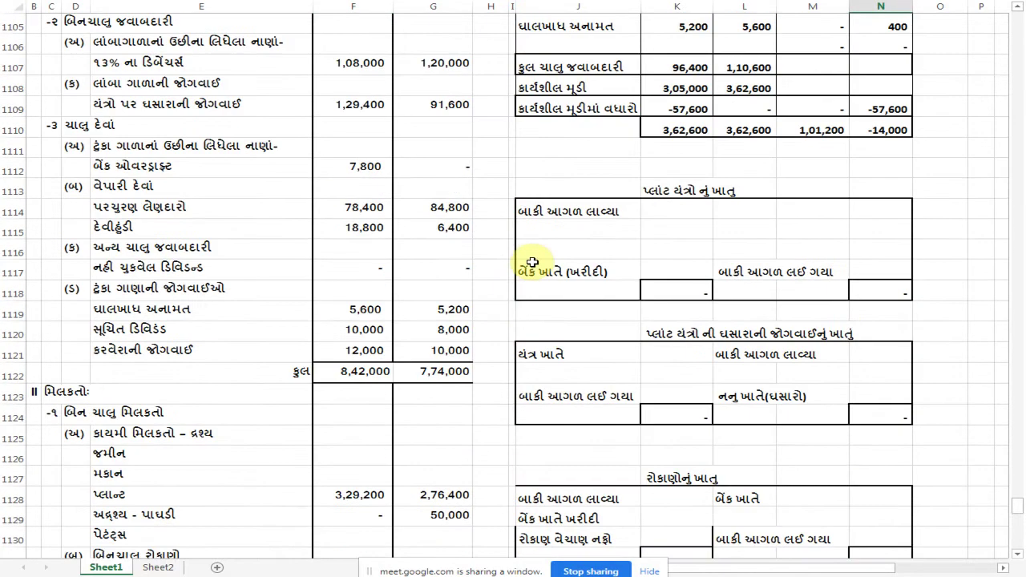
pyautogui.scroll(-10, 526, 258)
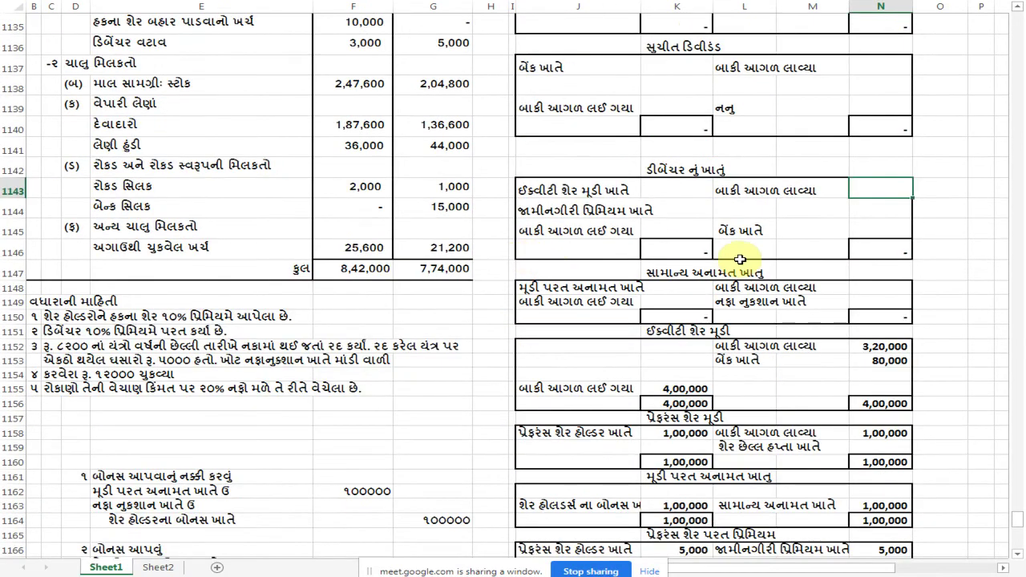
pyautogui.write('૧૨૦')
pyautogui.press('Return')
# Clear the leftover equity share capital and securities premium labels from the debit side of the debenture account
pyautogui.press('Left')
pyautogui.press('Left')
pyautogui.press('Left')
pyautogui.press('Left')
pyautogui.press('Delete')
pyautogui.press('Up')
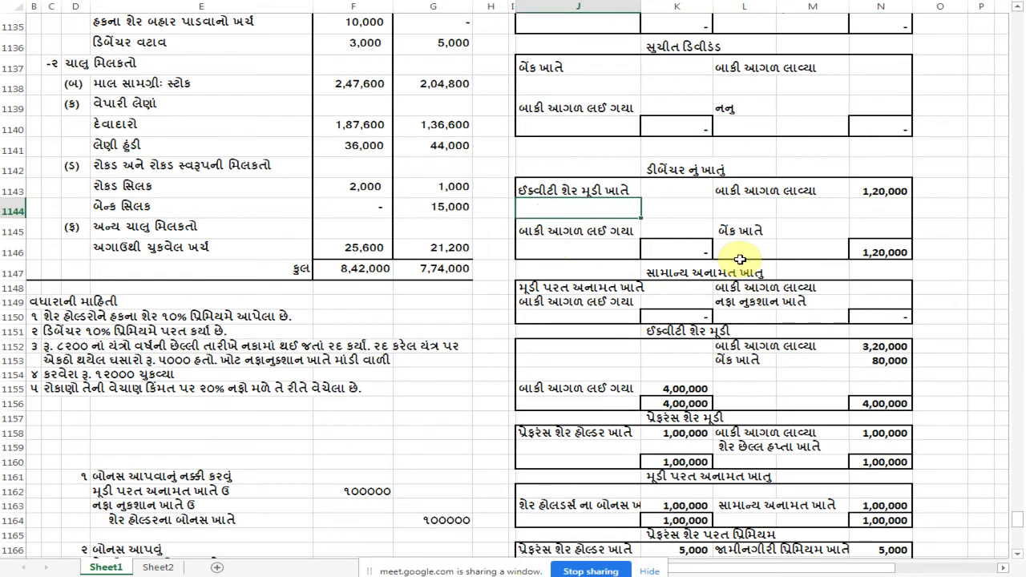
pyautogui.press('Down')
pyautogui.press('Down')
pyautogui.press('Up')
pyautogui.press('Up')
pyautogui.press('Delete')
# Enter 1,08,000 as the closing balance of the debenture account and clear the bank account label on its credit side
pyautogui.press('Down')
pyautogui.press('Down')
pyautogui.press('Right')
pyautogui.write('૧૦')
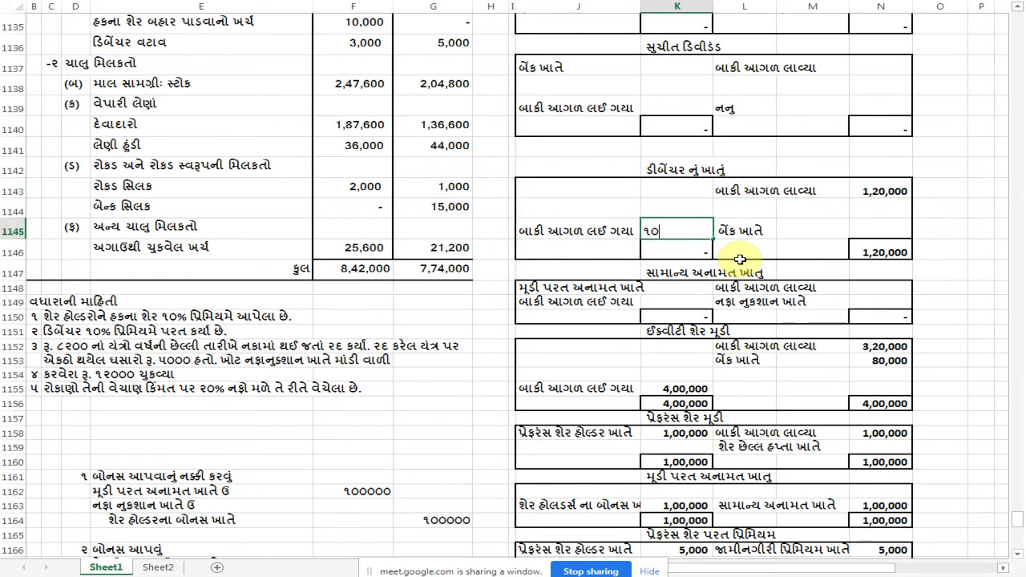
pyautogui.write('૮૦૦૦')
pyautogui.press('Tab')
pyautogui.press('Delete')
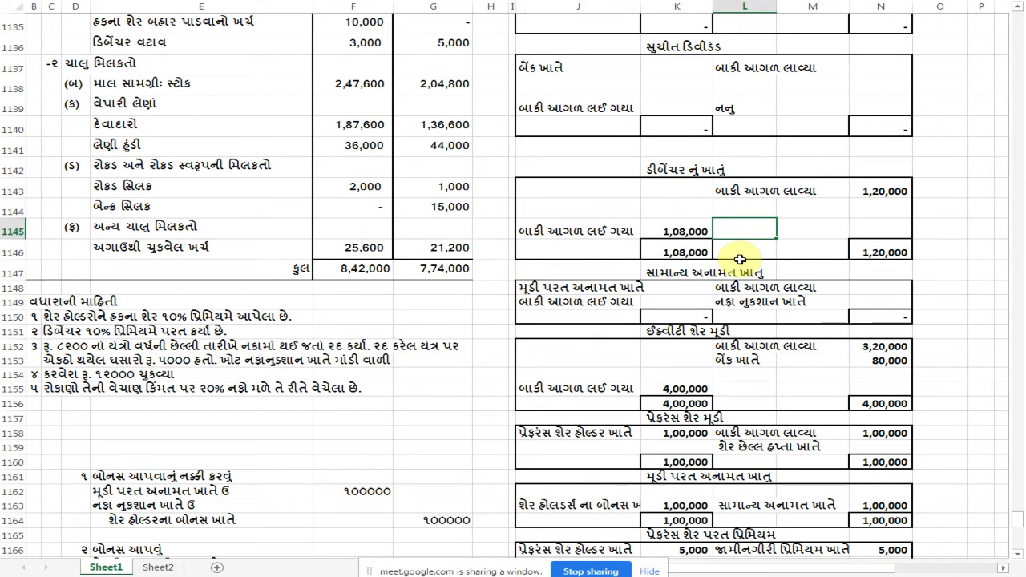
# Enter the redeemed debenture amount of 12,000 on the first debit line of the debenture account
pyautogui.press('Up')
pyautogui.press('Up')
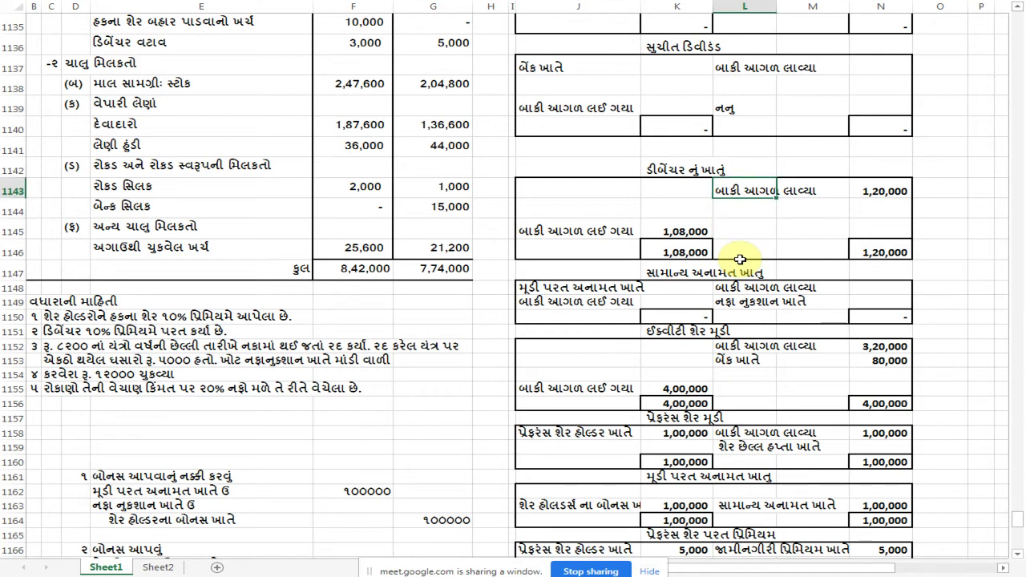
pyautogui.press('Left')
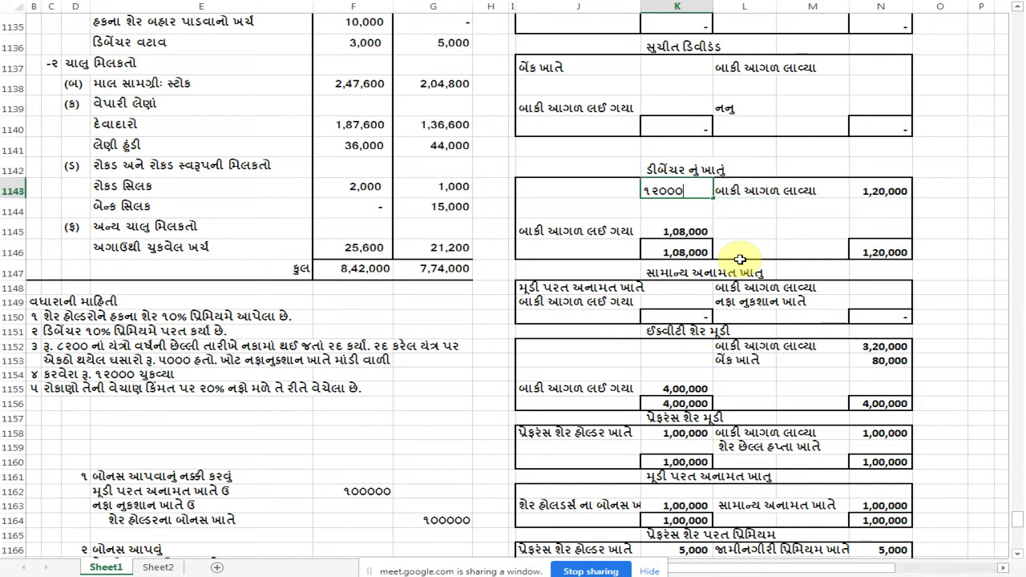
pyautogui.press('Return')
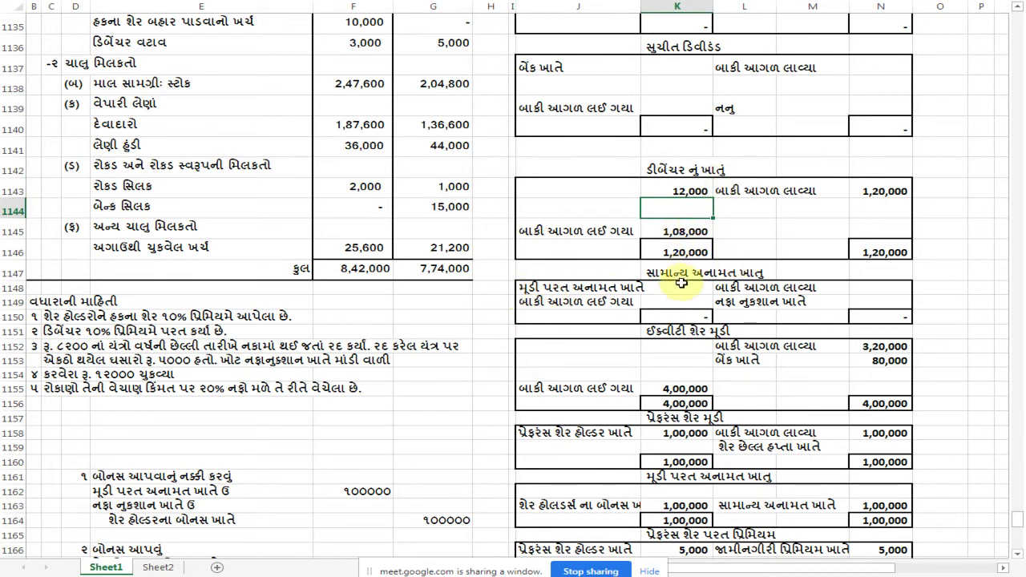
# Label the 12,000 debit in the debenture account as bank account (બેંક ખાતે)
pyautogui.click(554, 191)
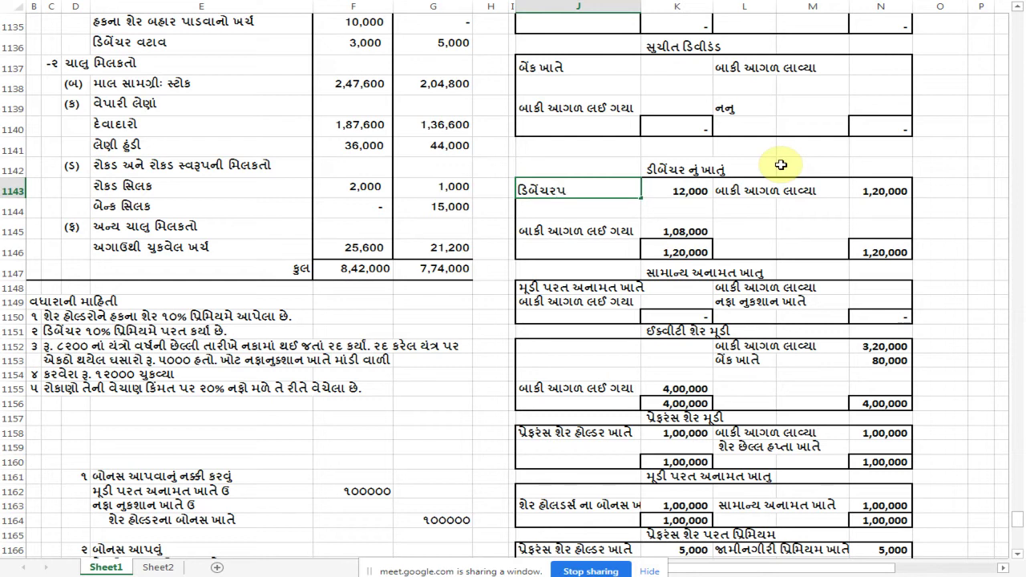
pyautogui.press('F2')
pyautogui.press('BackSpace')
pyautogui.press('BackSpace')
pyautogui.press('BackSpace')
pyautogui.press('BackSpace')
pyautogui.press('BackSpace')
pyautogui.press('BackSpace')
pyautogui.write('બેંક ખાતે')
pyautogui.press('Return')
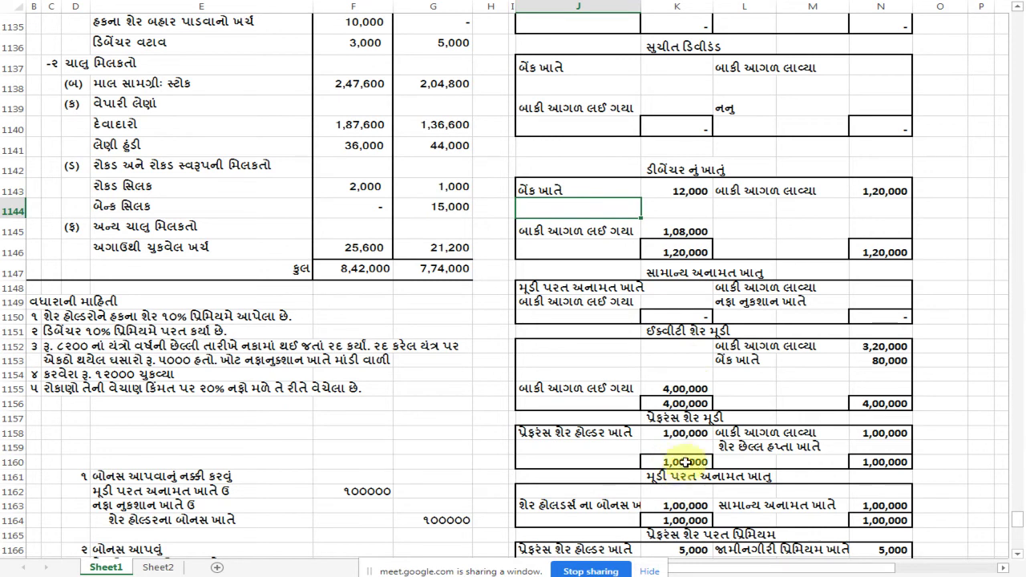
# Rename the preference share redemption premium account heading as the debenture redemption premium account (ડિબેંચર પરત પ્રિમિયમ ખાતુ)
pyautogui.scroll(-1, 670, 465)
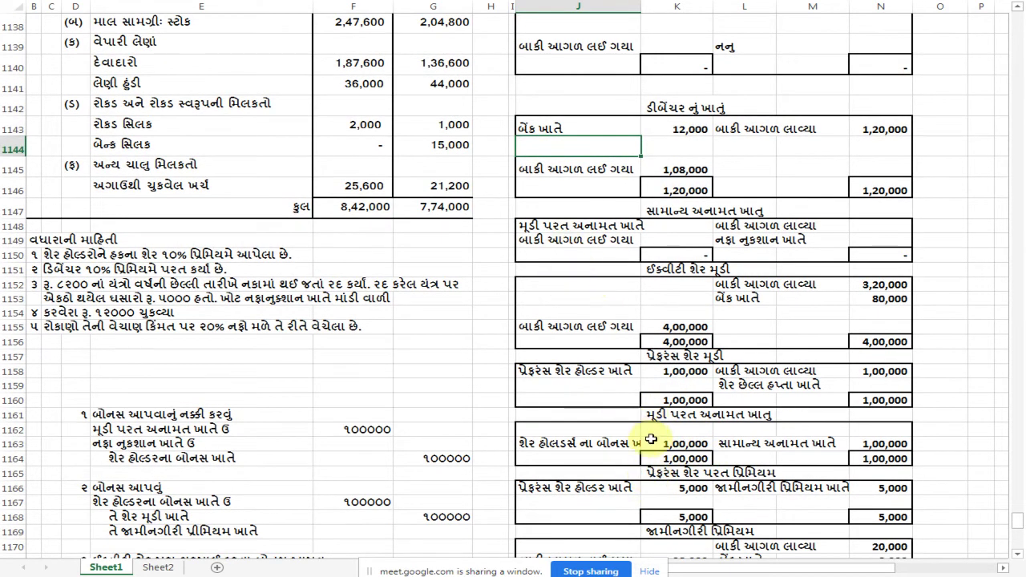
pyautogui.click(662, 471)
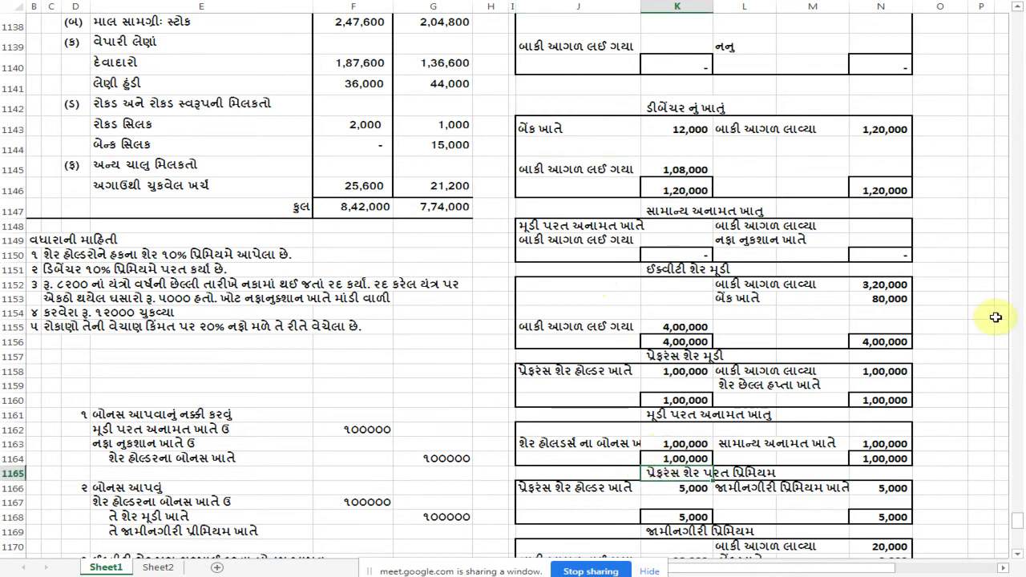
pyautogui.write('ડિ')
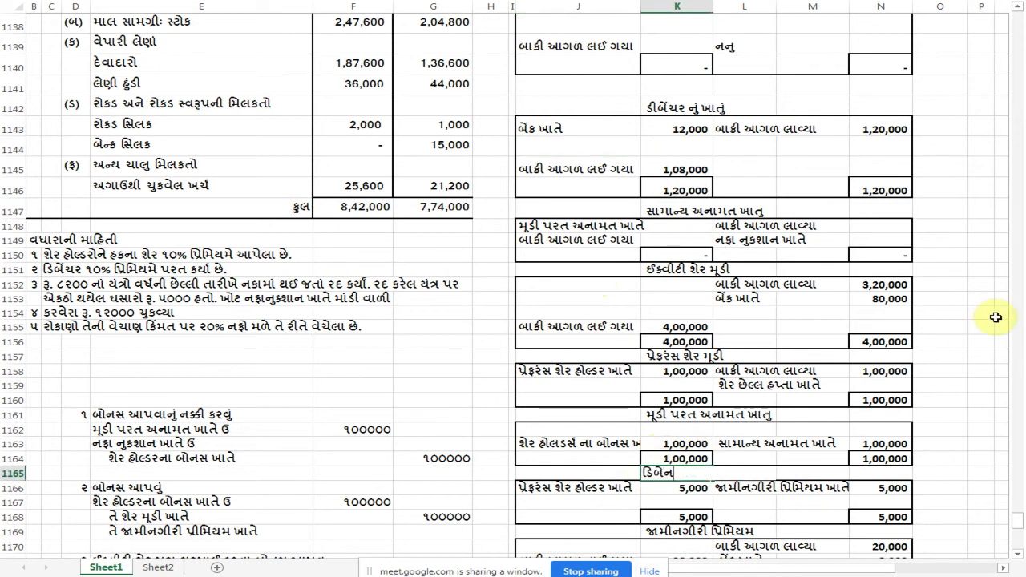
pyautogui.write('બેંચર પરત પ્રિમિયમ ખાતું')
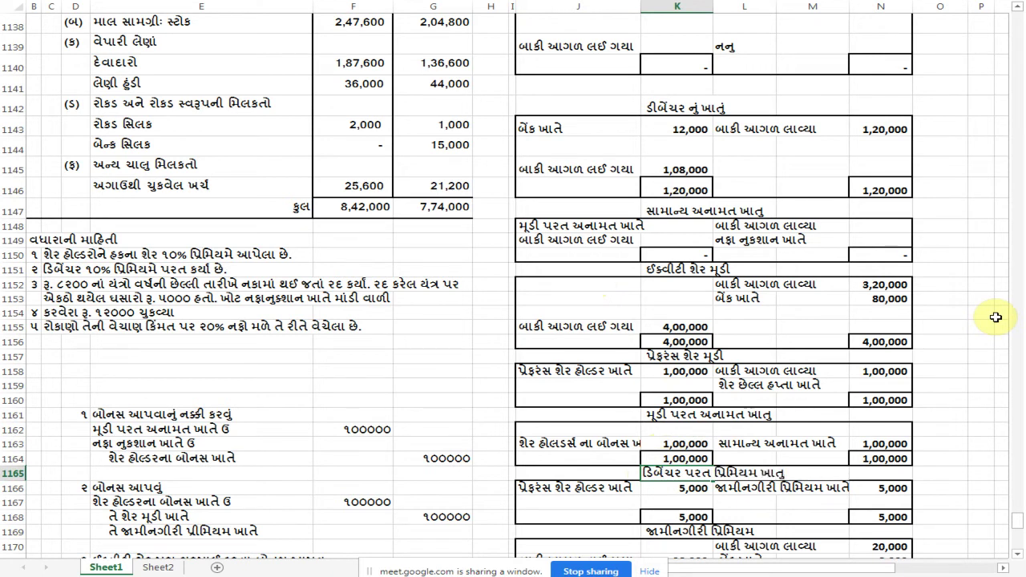
# Clear the securities premium label and its 5,000 amount from the credit side of the debenture redemption premium account
pyautogui.scroll(1, 561, 96)
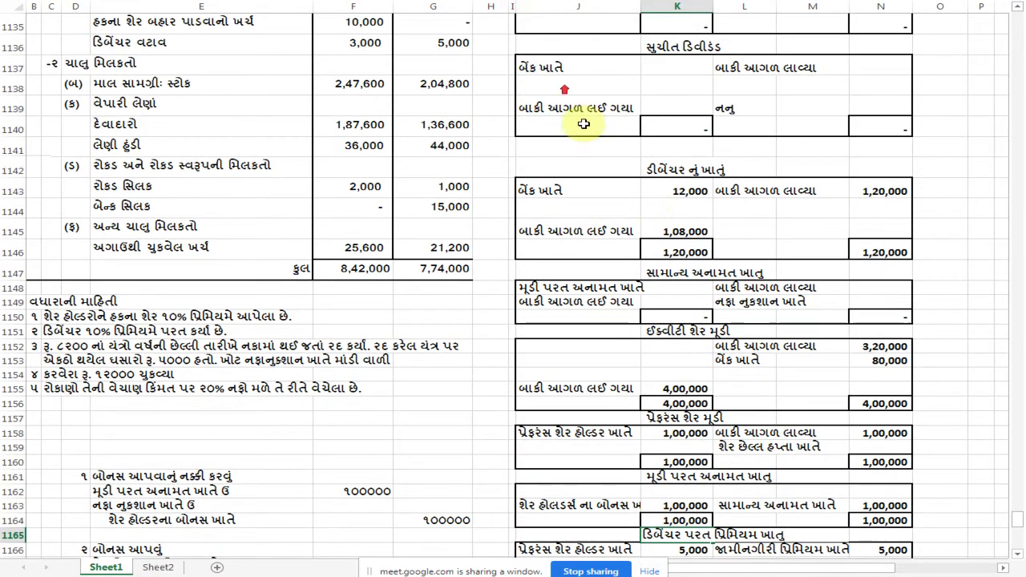
pyautogui.scroll(-3, 670, 308)
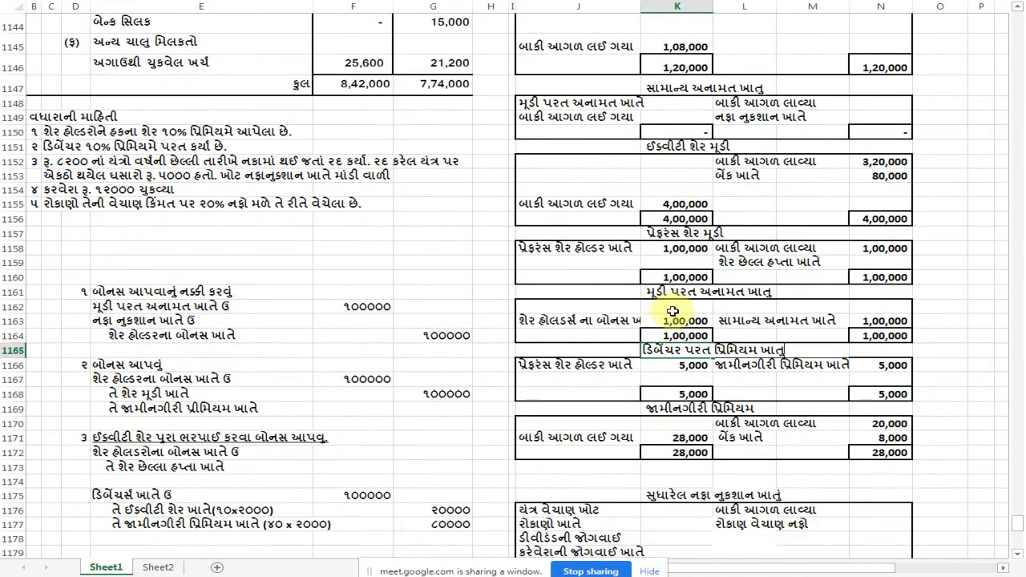
pyautogui.click(676, 367)
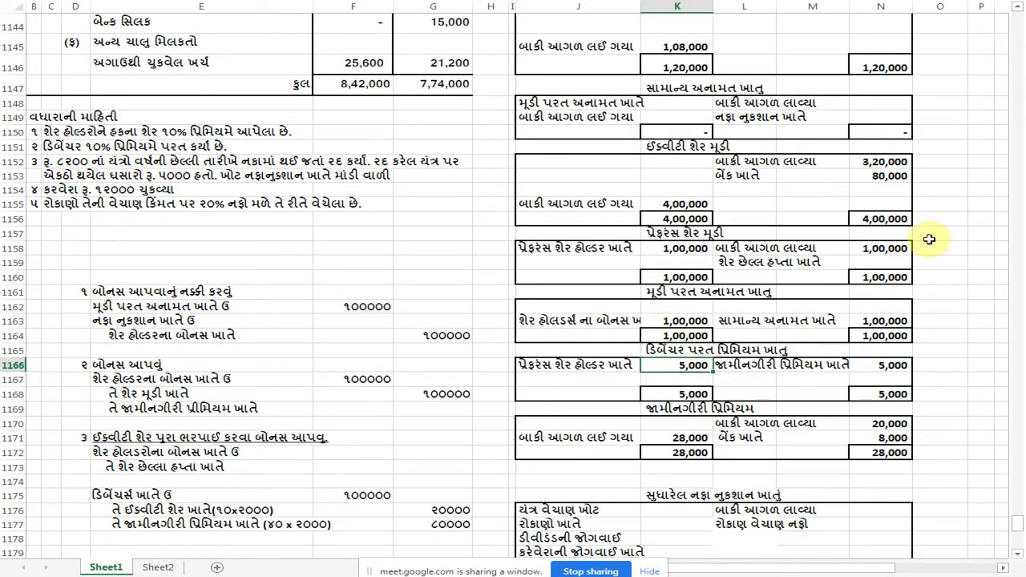
pyautogui.press('Right')
pyautogui.press('Right')
pyautogui.press('Right')
pyautogui.press('Delete')
pyautogui.press('Left')
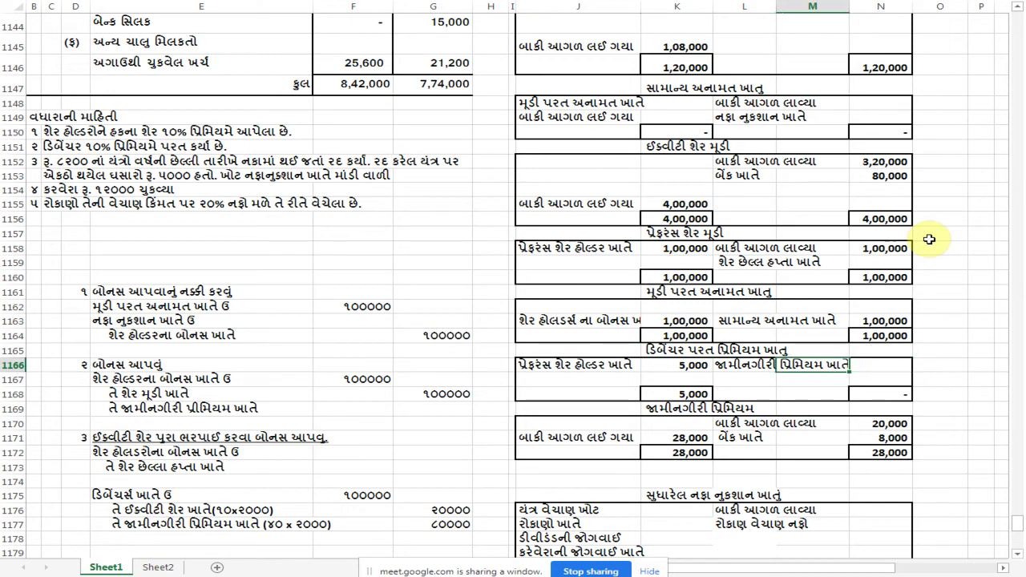
pyautogui.press('Left')
pyautogui.press('Delete')
# Change the debit entry of the debenture redemption premium account to bank account (બેંક ખાતે) with 1,200
pyautogui.press('Left')
pyautogui.write('1200')
pyautogui.press('Left')
pyautogui.press('Left')
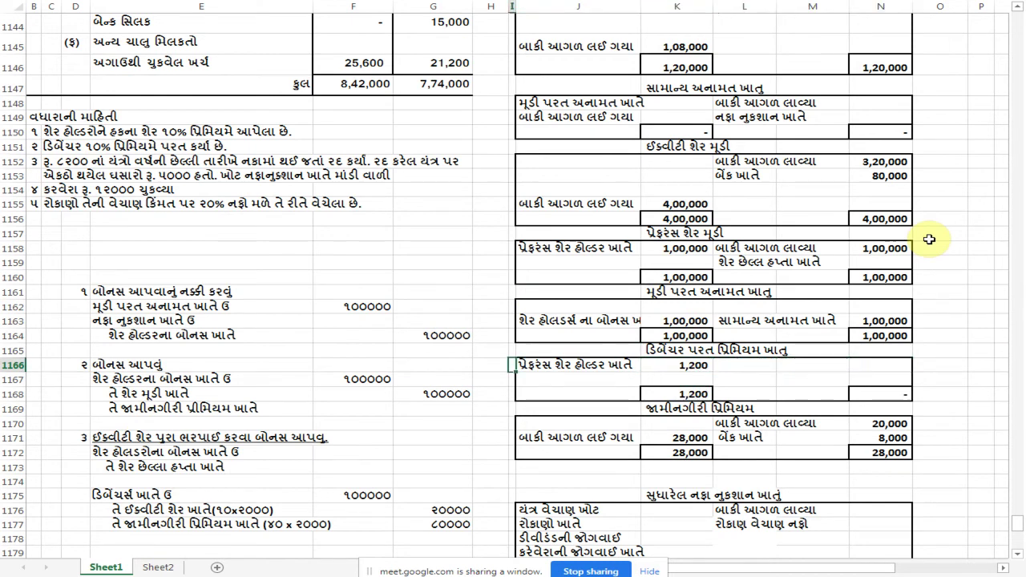
pyautogui.press('Right')
pyautogui.write('S')
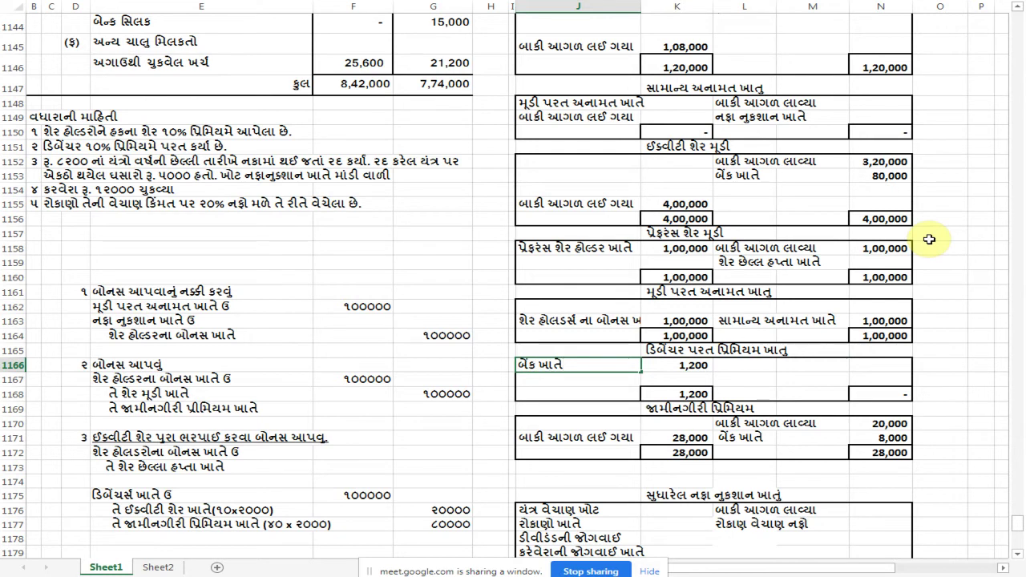
# Enter 13,200 for debenture holders (ડેબેંચર હોલ્ડર્સ ખાતે) under applications in the funds flow statement
pyautogui.scroll(-2, 815, 417)
pyautogui.scroll(-5, 815, 425)
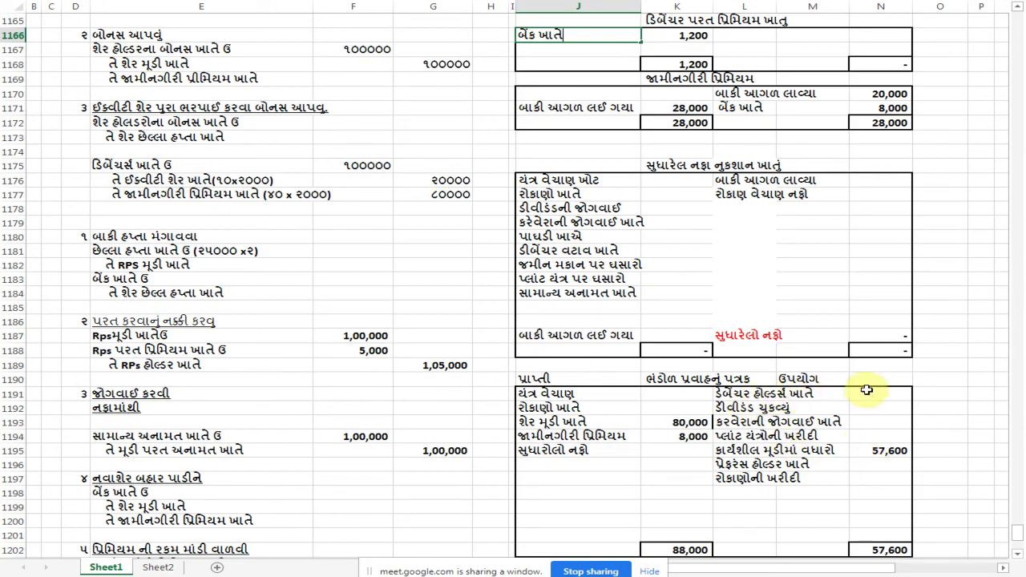
pyautogui.click(867, 390)
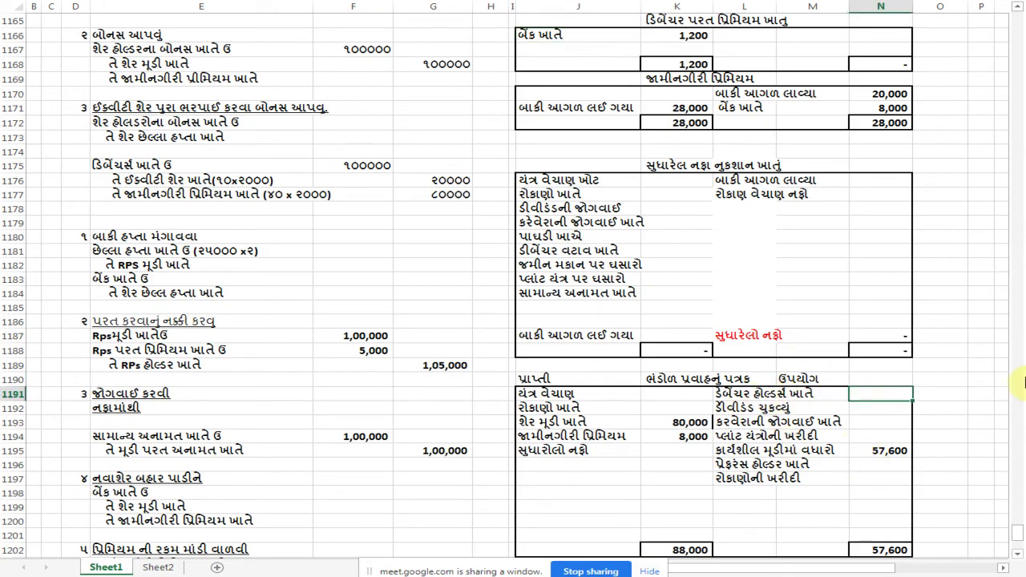
pyautogui.press('Left')
pyautogui.press('Left')
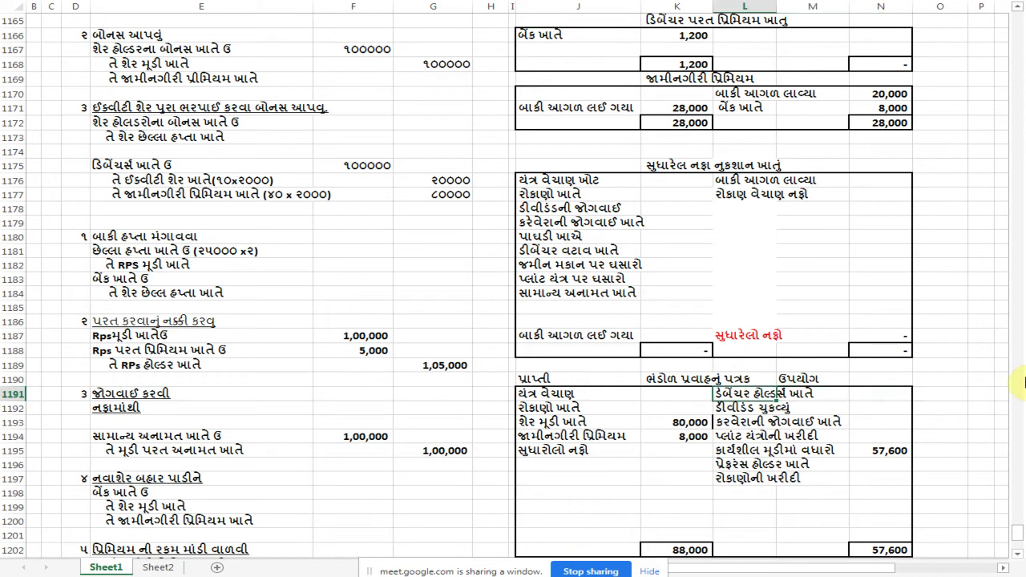
pyautogui.press('Right')
pyautogui.press('Right')
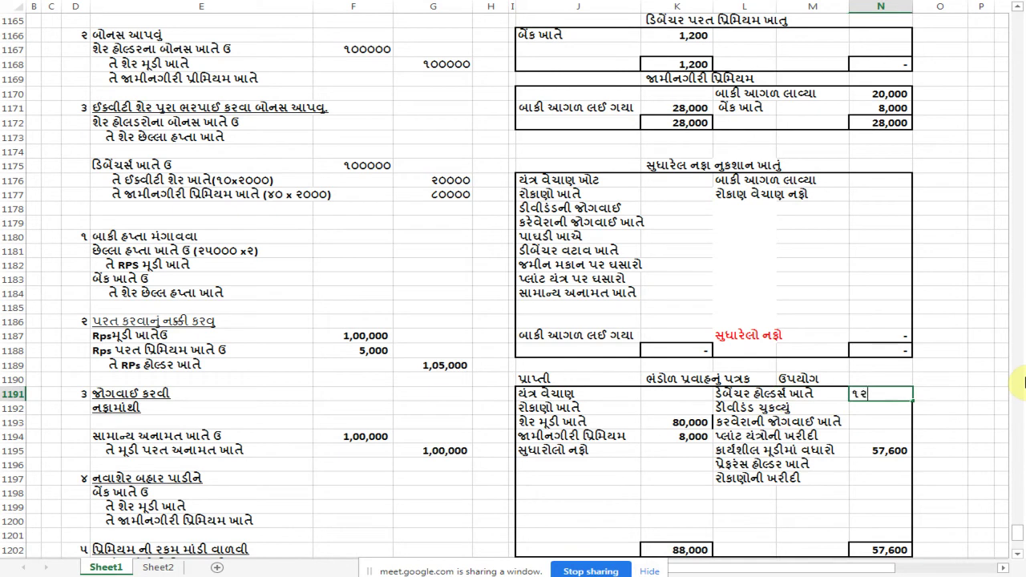
pyautogui.write('૧૩૨૦૦')
pyautogui.press('Return')
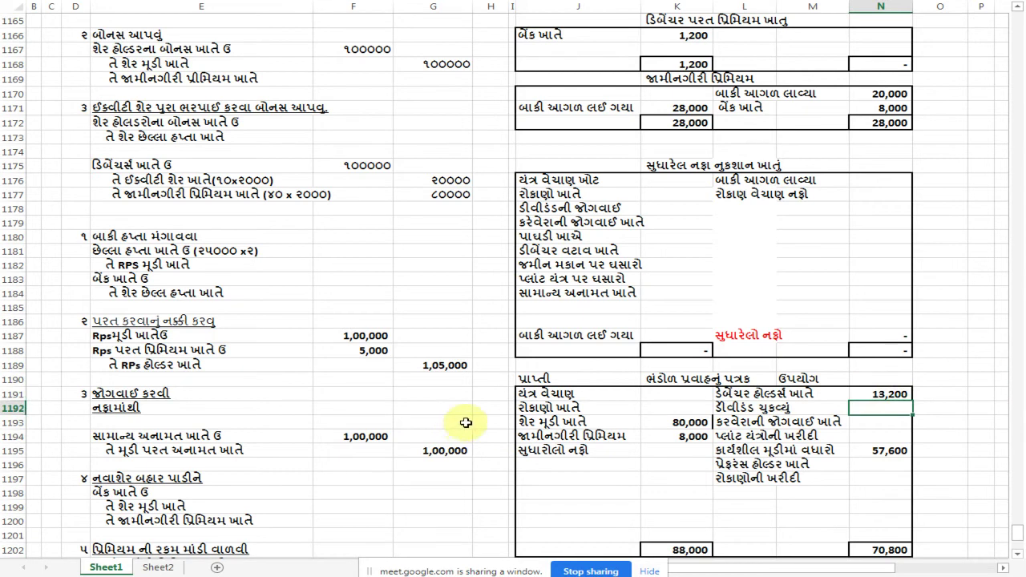
# Review the debenture redemption premium account alongside the additional information and the profit and loss balances in the balance sheet
pyautogui.scroll(1, 572, 398)
pyautogui.scroll(3, 572, 399)
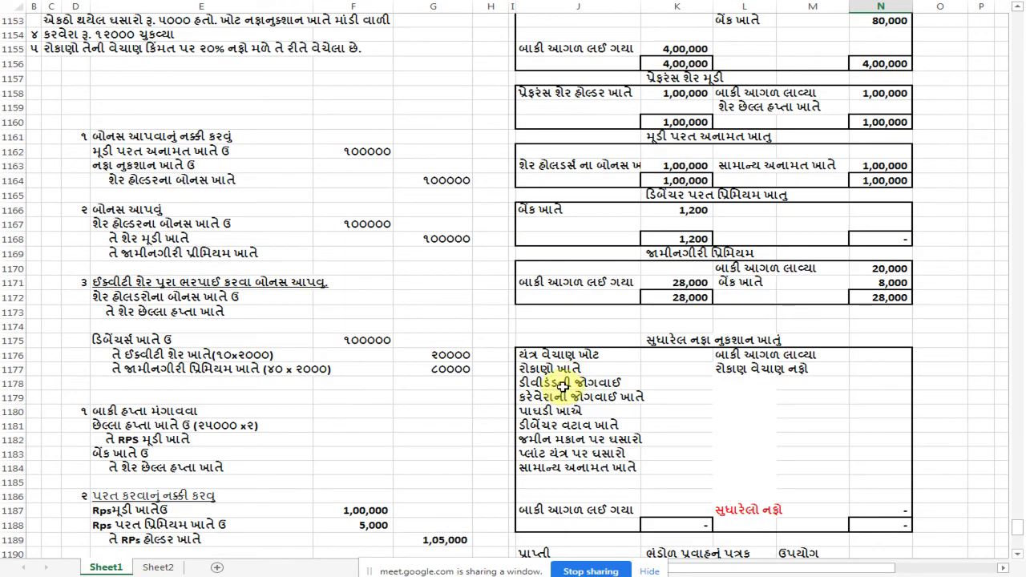
pyautogui.click(744, 195)
pyautogui.click(695, 211)
pyautogui.scroll(2, 389, 297)
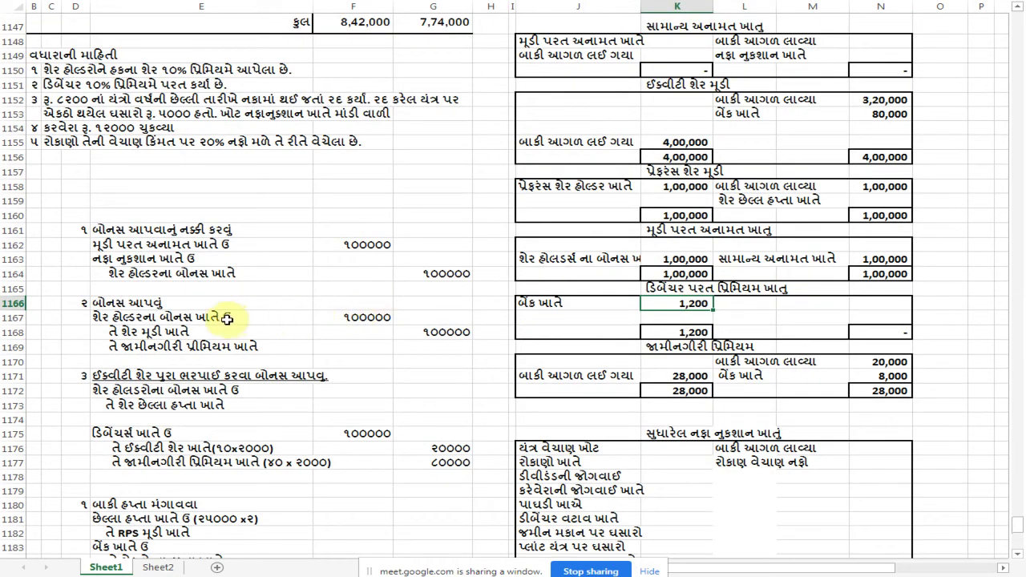
pyautogui.scroll(2, 340, 360)
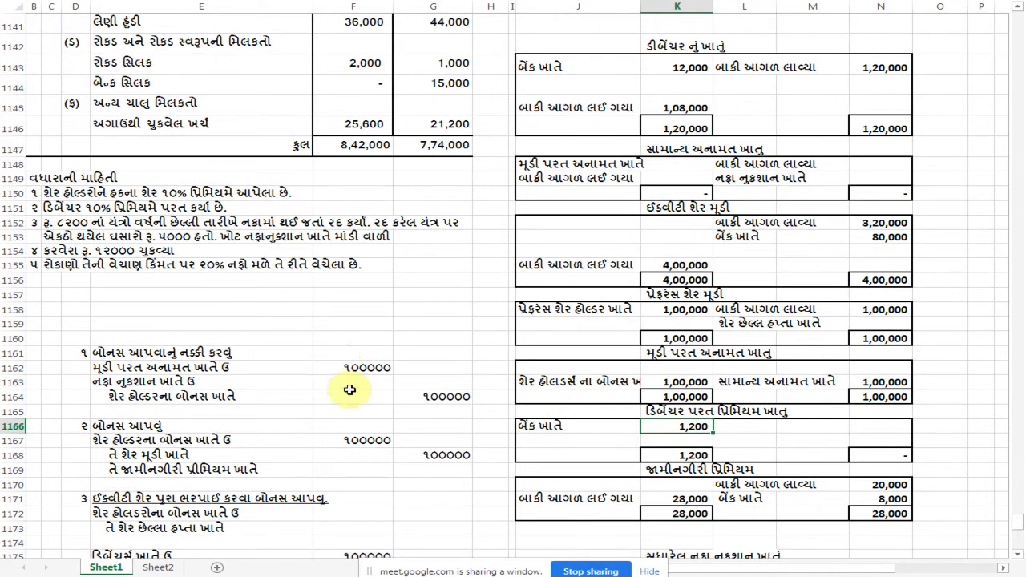
pyautogui.click(680, 427)
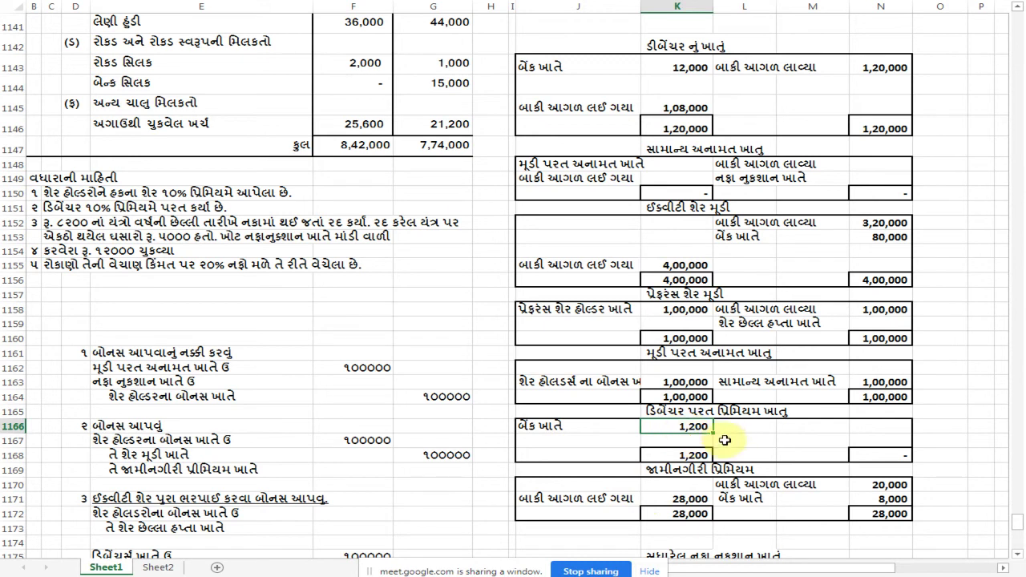
pyautogui.scroll(1, 173, 385)
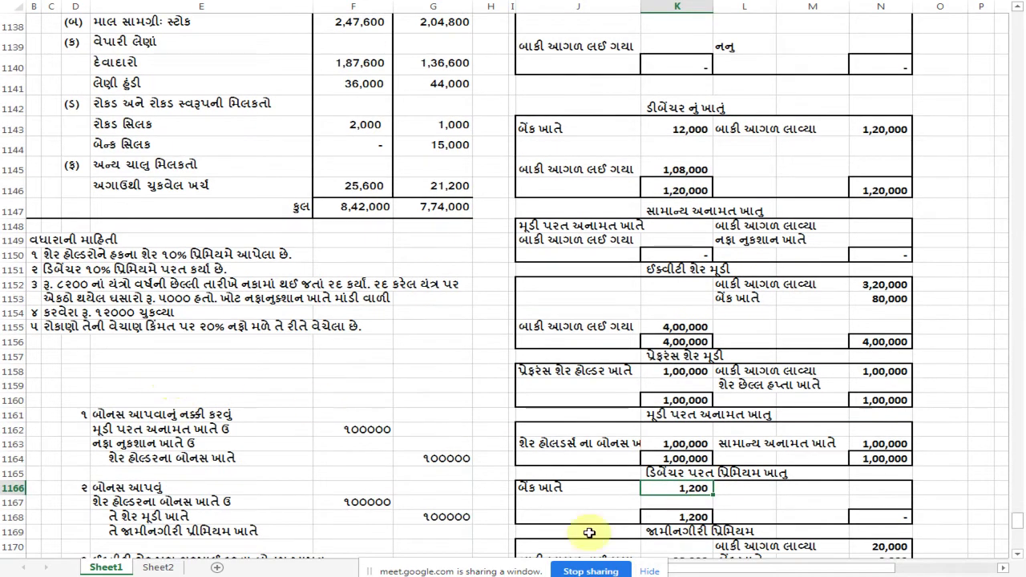
pyautogui.scroll(-1, 660, 455)
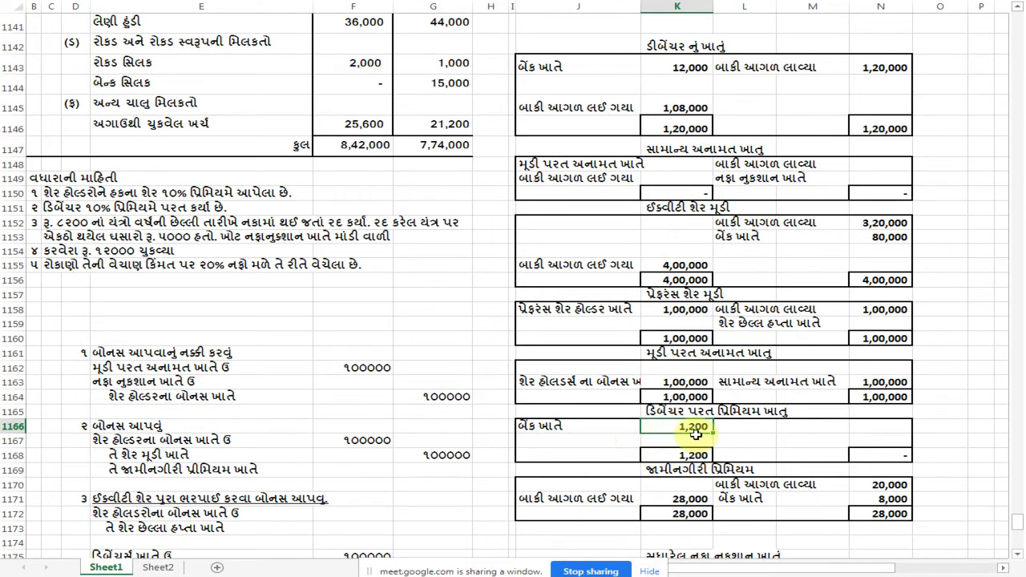
pyautogui.scroll(6, 483, 463)
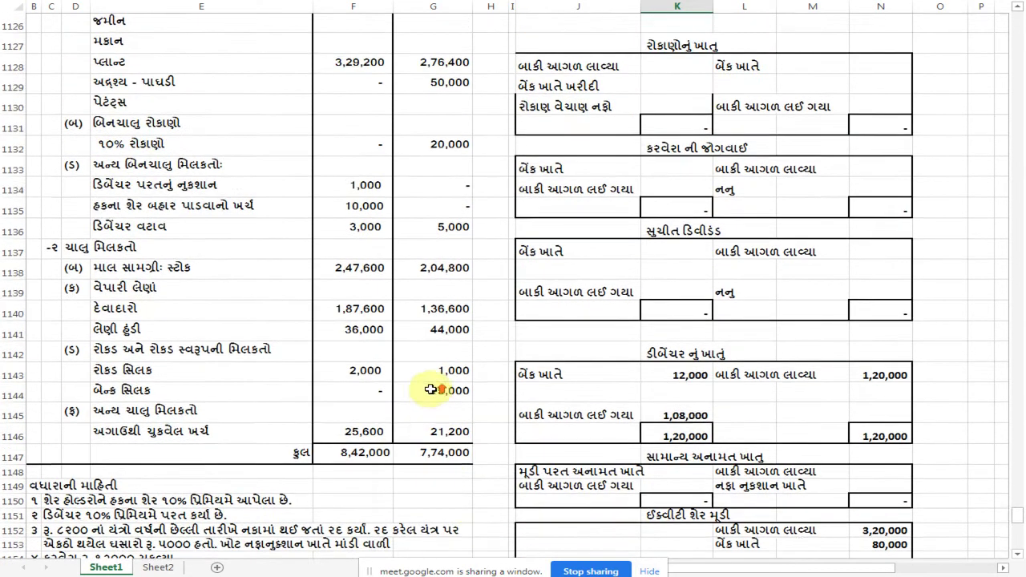
pyautogui.scroll(10, 343, 316)
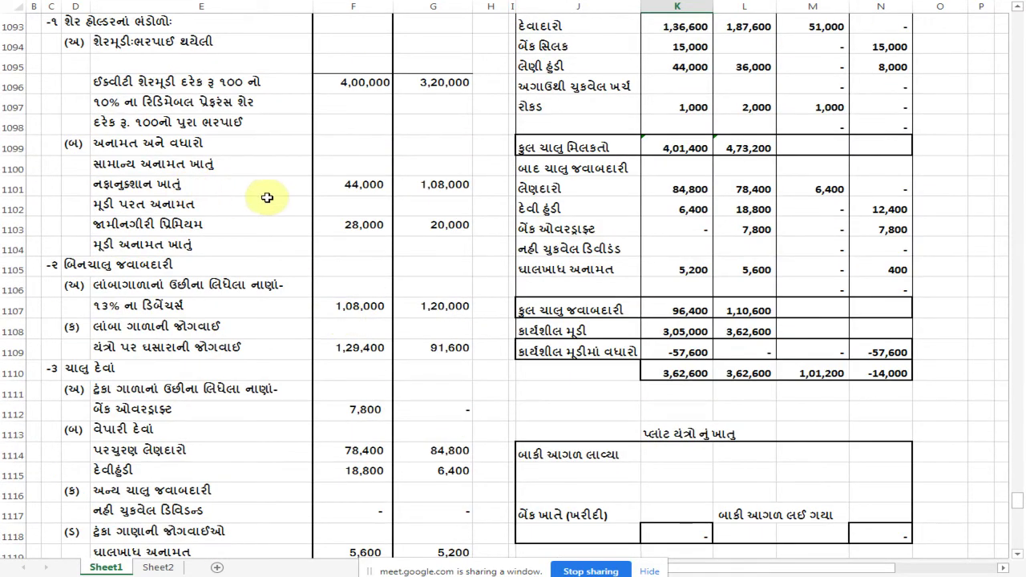
pyautogui.click(346, 188)
pyautogui.click(458, 185)
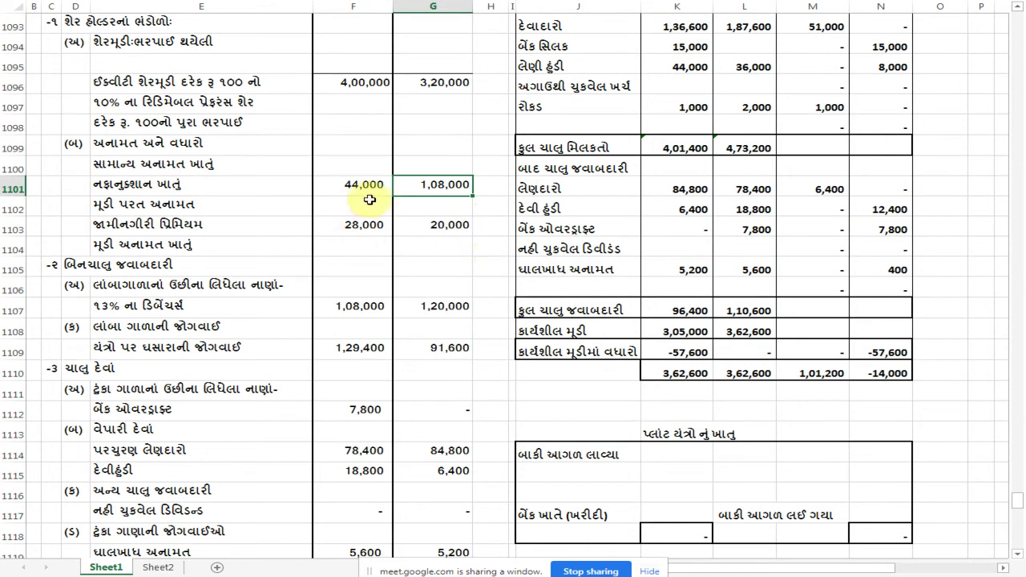
# Enter the balance sheet's debenture redemption loss of 1,000 as the first credit amount in the debenture redemption premium account
pyautogui.scroll(-7, 371, 204)
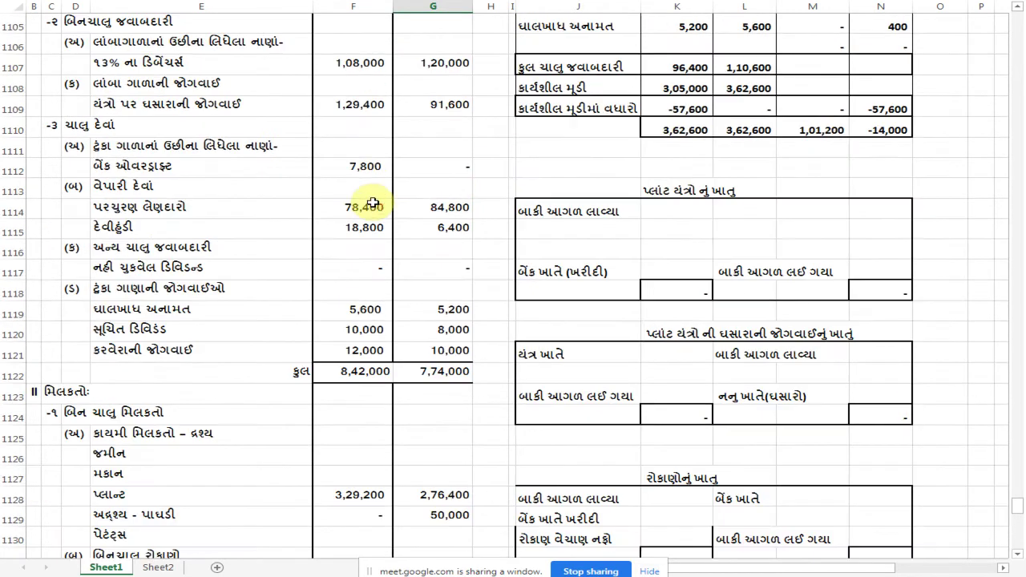
pyautogui.scroll(-2, 373, 202)
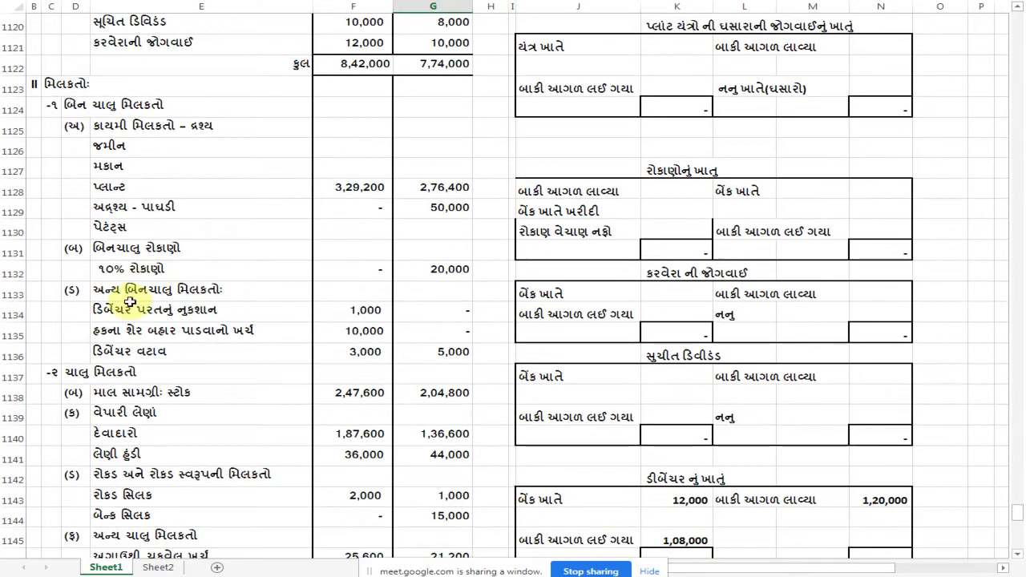
pyautogui.click(350, 313)
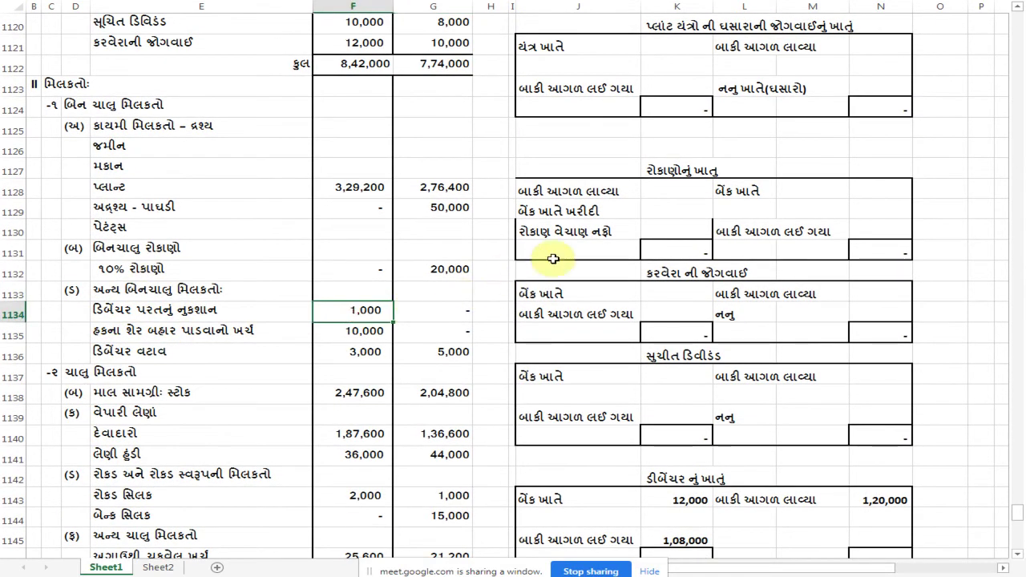
pyautogui.scroll(-2, 554, 256)
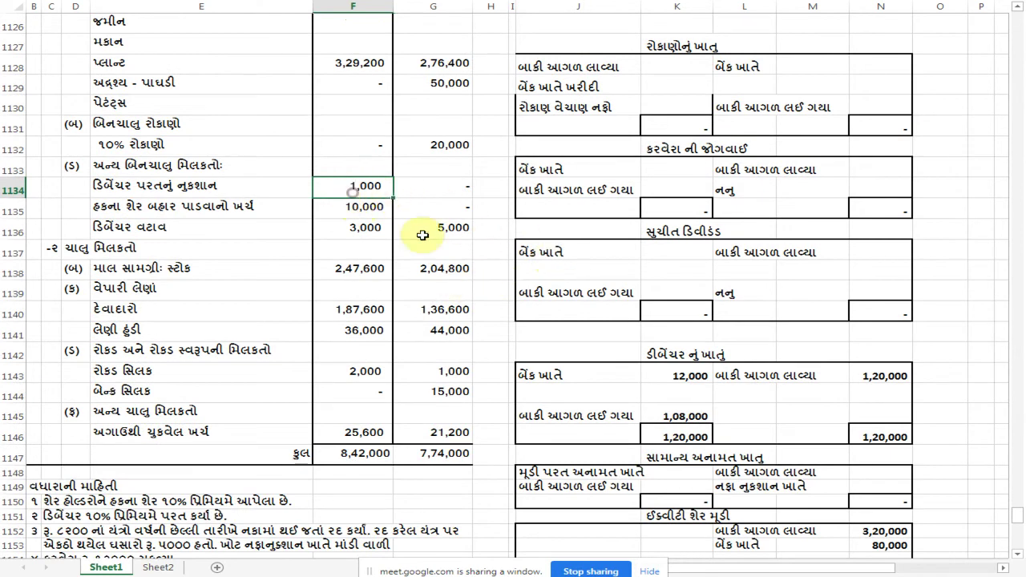
pyautogui.scroll(-8, 446, 244)
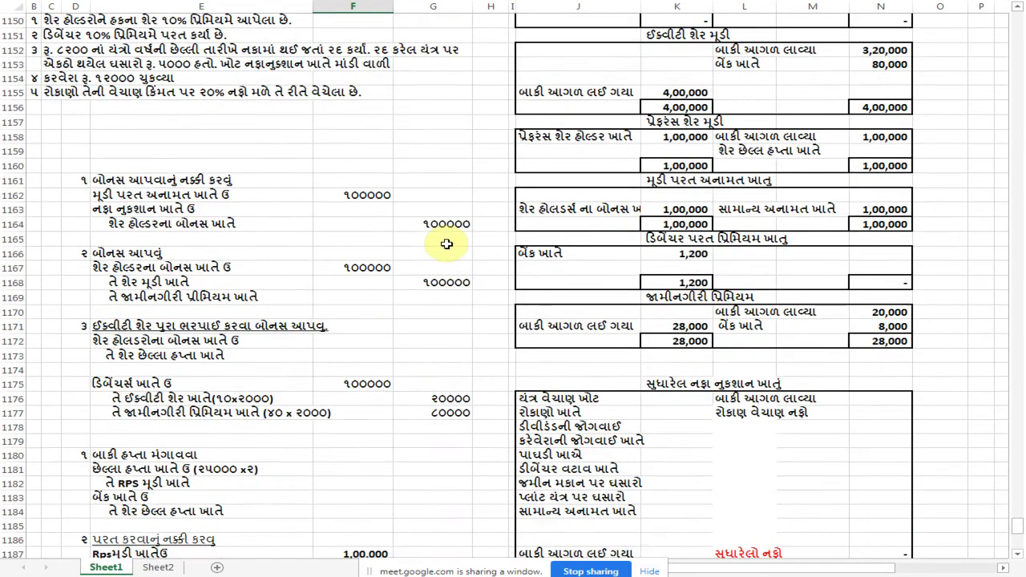
pyautogui.click(872, 256)
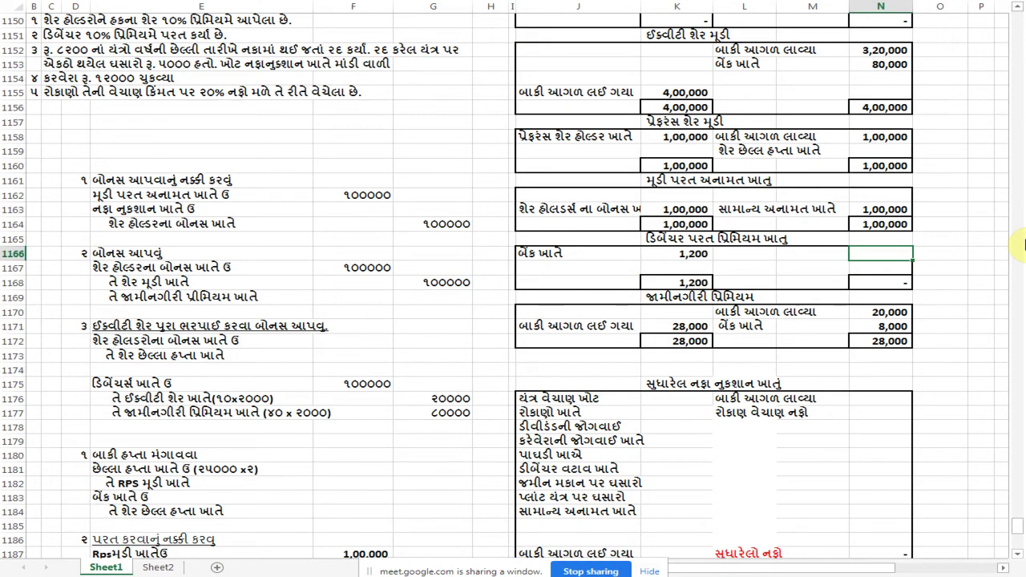
pyautogui.press('Return')
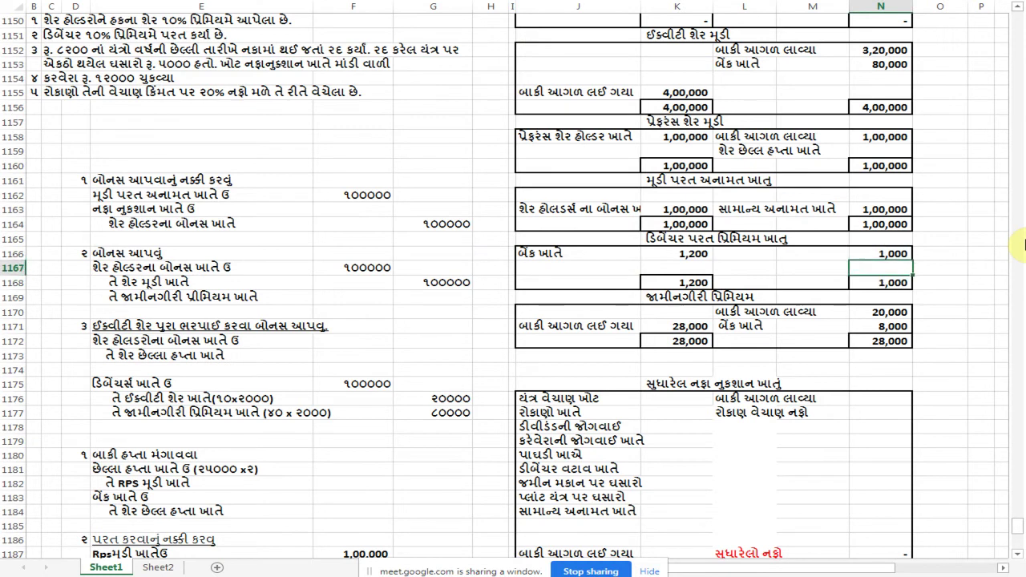
# Examine the debenture discount and rights issue expense balances in the balance sheet together with the additional information notes
pyautogui.scroll(3, 481, 505)
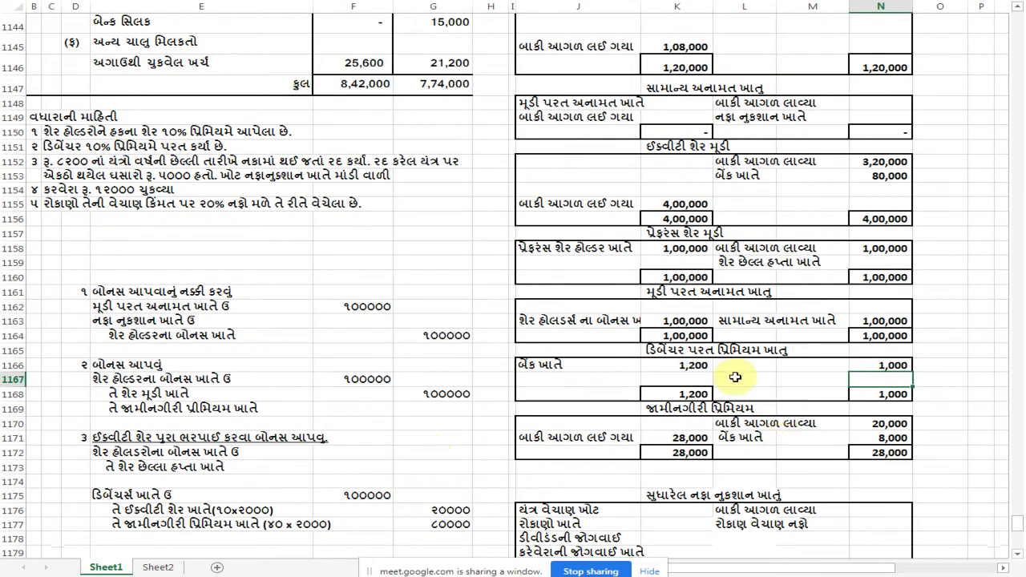
pyautogui.scroll(2, 706, 373)
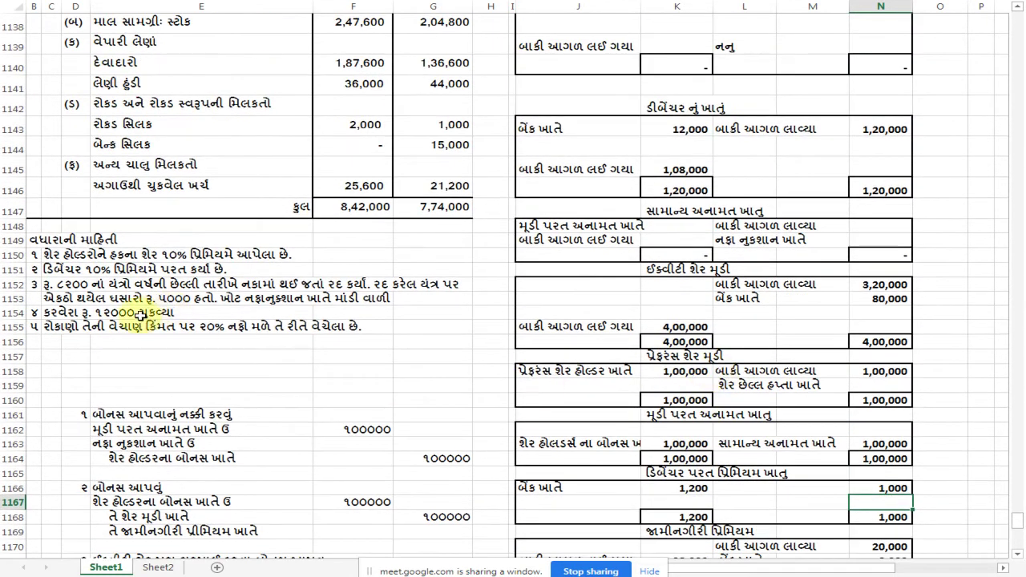
pyautogui.scroll(2, 425, 304)
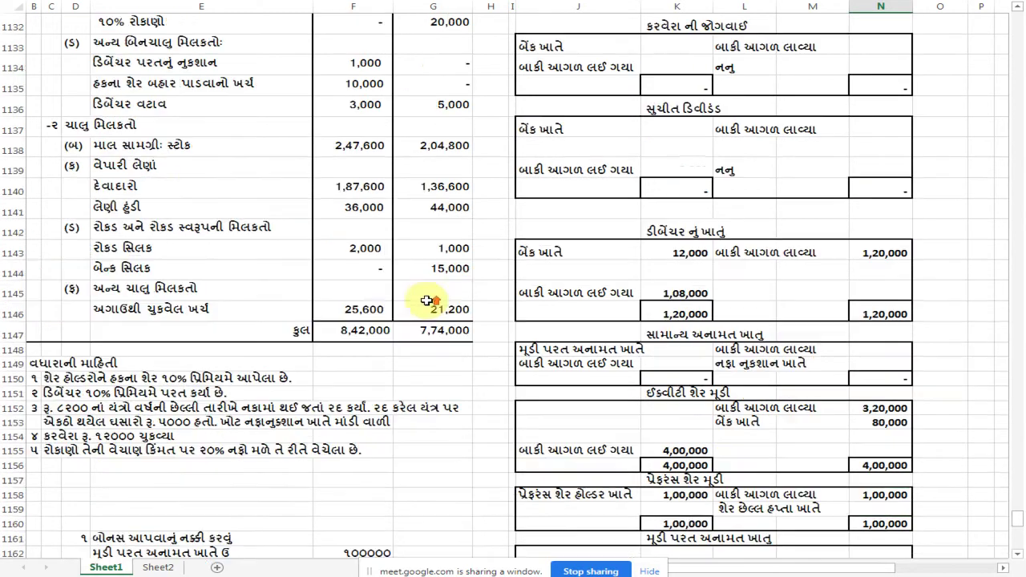
pyautogui.click(174, 107)
pyautogui.click(403, 105)
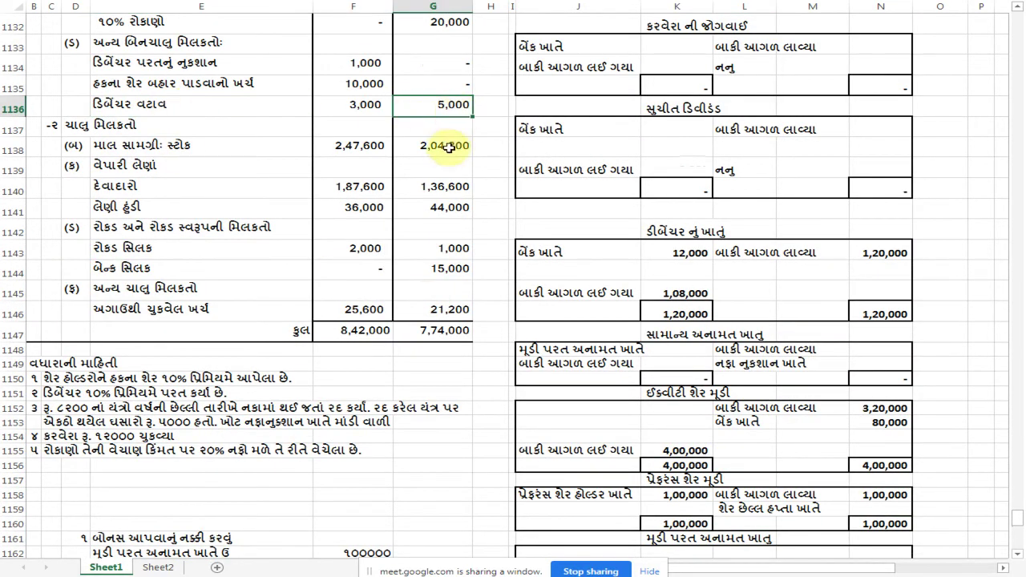
pyautogui.click(375, 89)
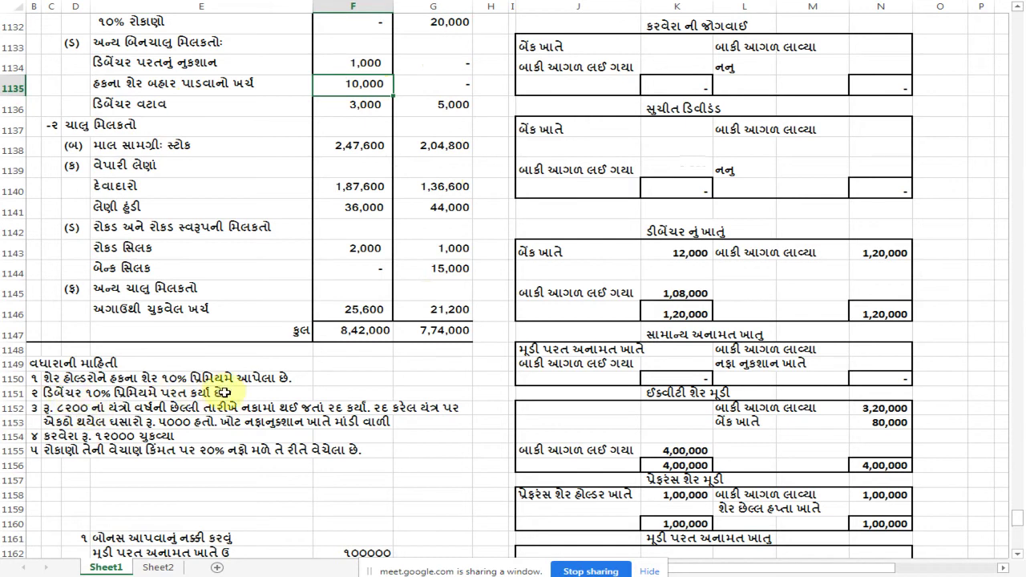
pyautogui.scroll(-1, 399, 371)
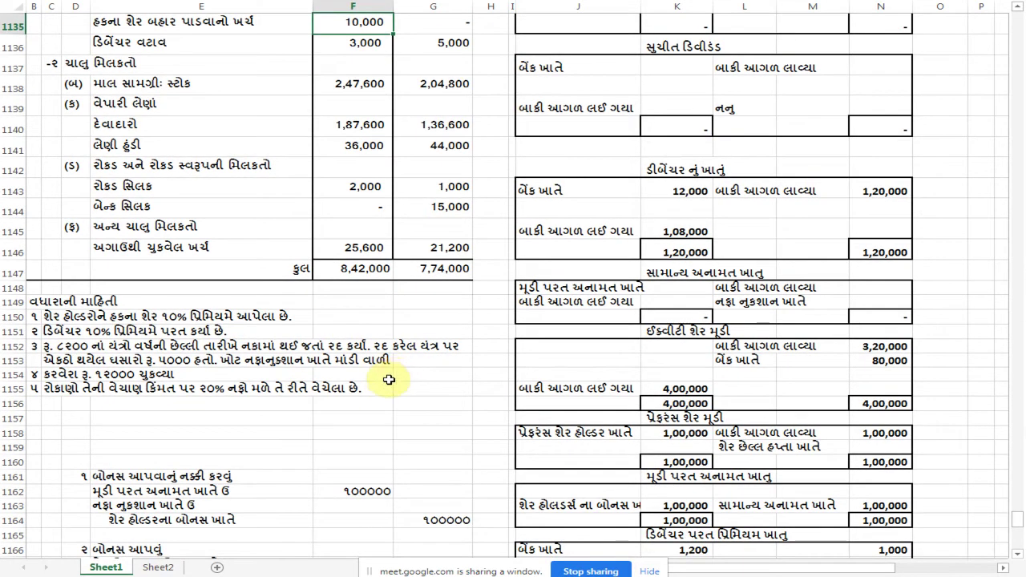
pyautogui.scroll(-2, 413, 374)
# Label the 1,000 credit entry in the debenture redemption premium account as debenture redemption premium loss (ડિબેંચર પરત પ્રિમિયમ નુકશાન)
pyautogui.click(886, 428)
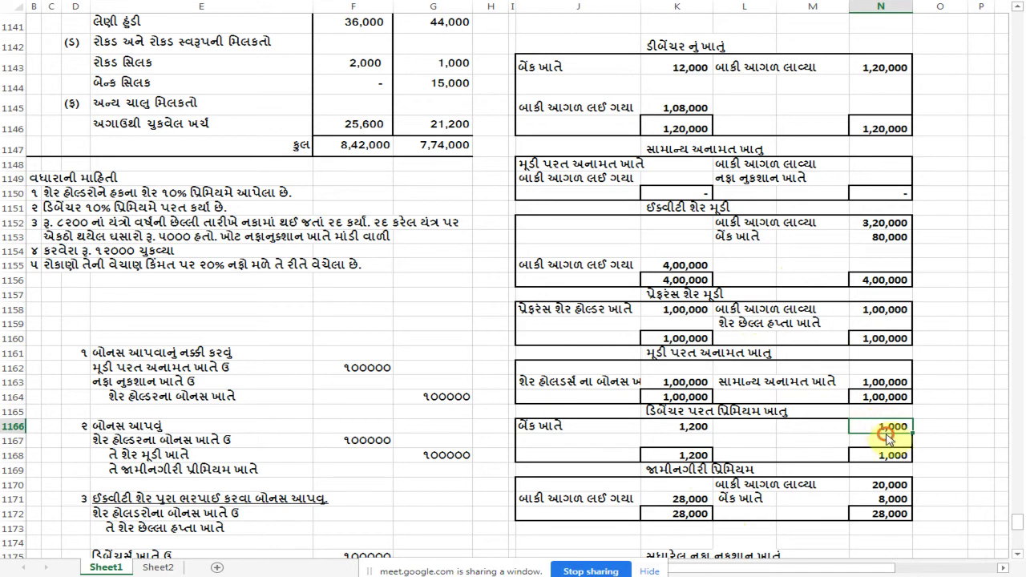
pyautogui.click(737, 430)
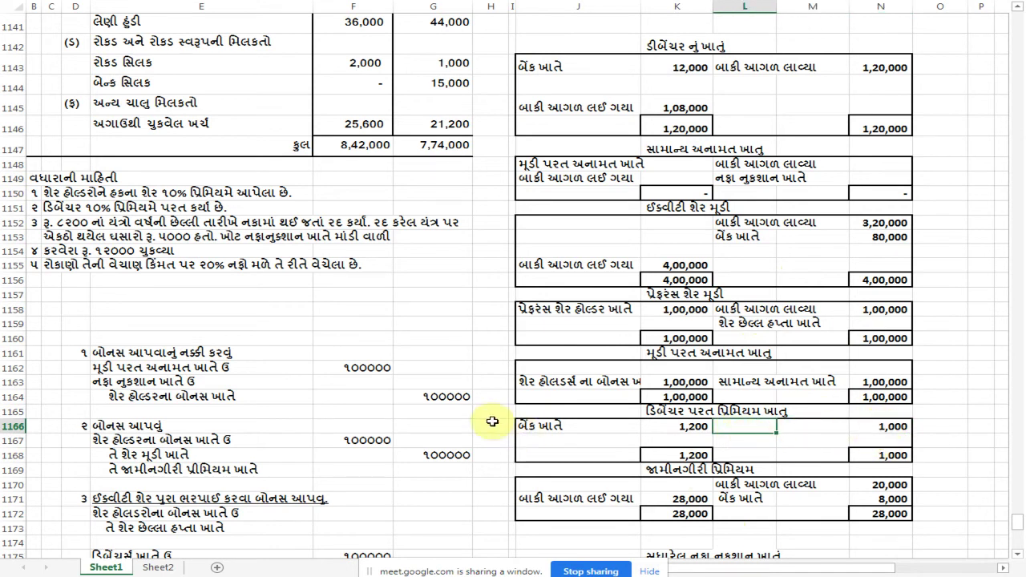
pyautogui.scroll(1, 481, 419)
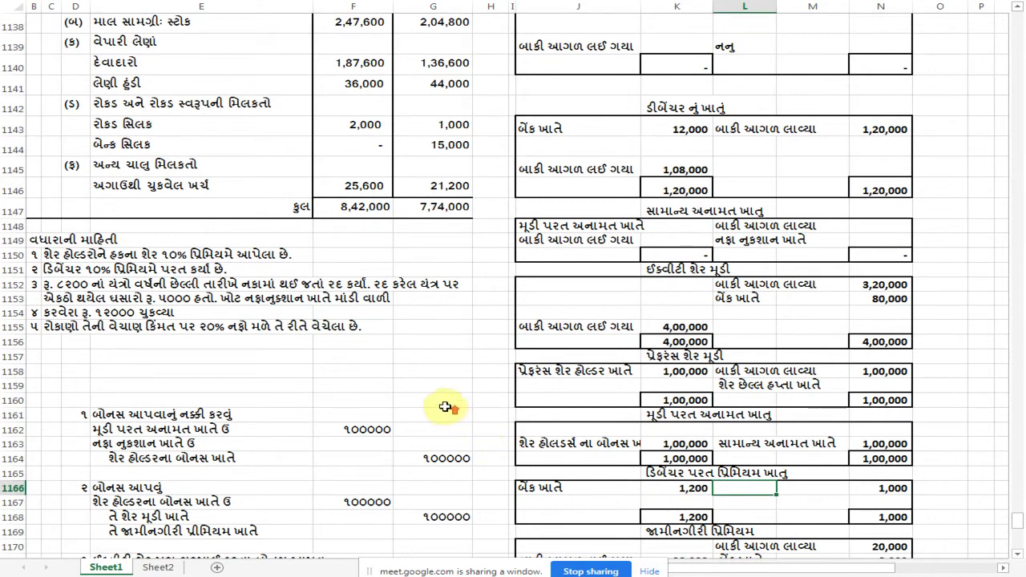
pyautogui.scroll(4, 446, 407)
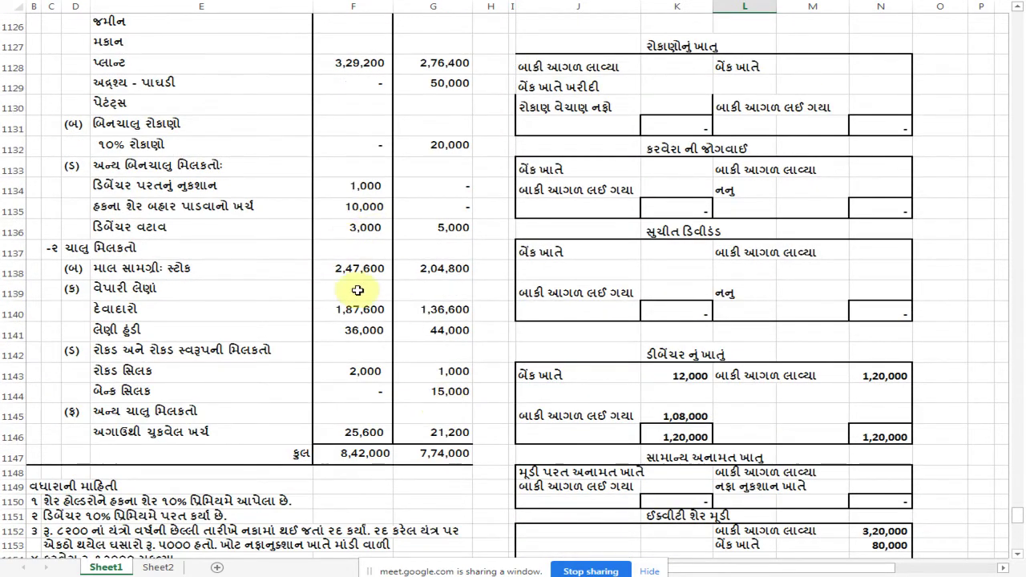
pyautogui.scroll(-5, 754, 261)
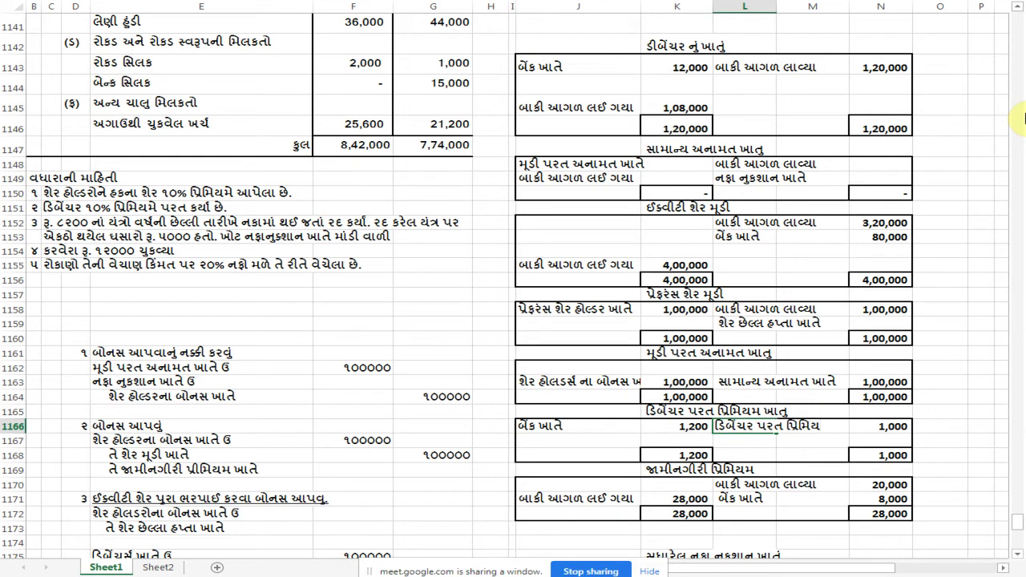
pyautogui.write('ુકશા')
pyautogui.press('Return')
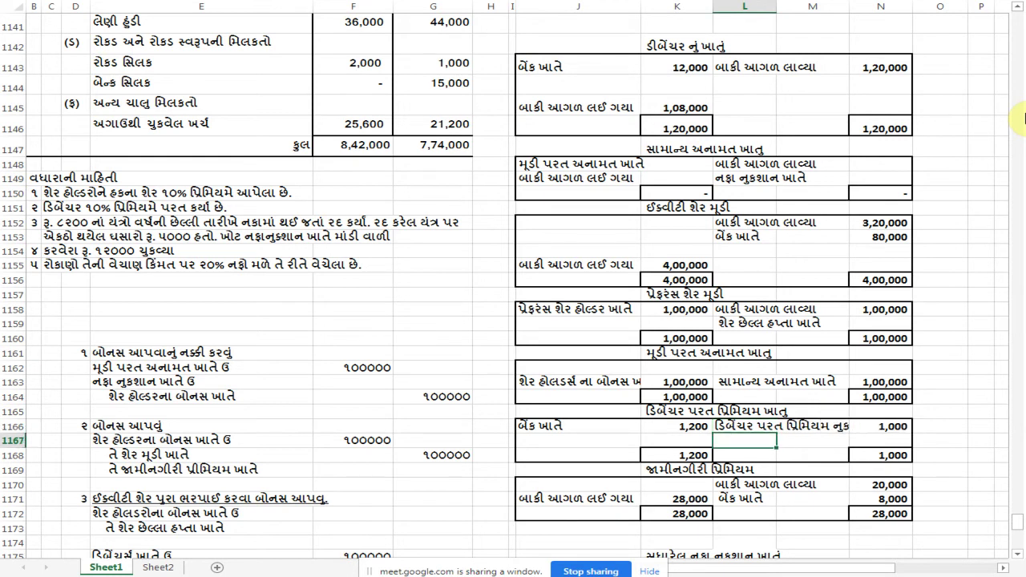
# Add a 200 credit entry labelled profit and loss account (નફા નુકશાન ખાતે) to the debenture redemption premium account
pyautogui.press('Right')
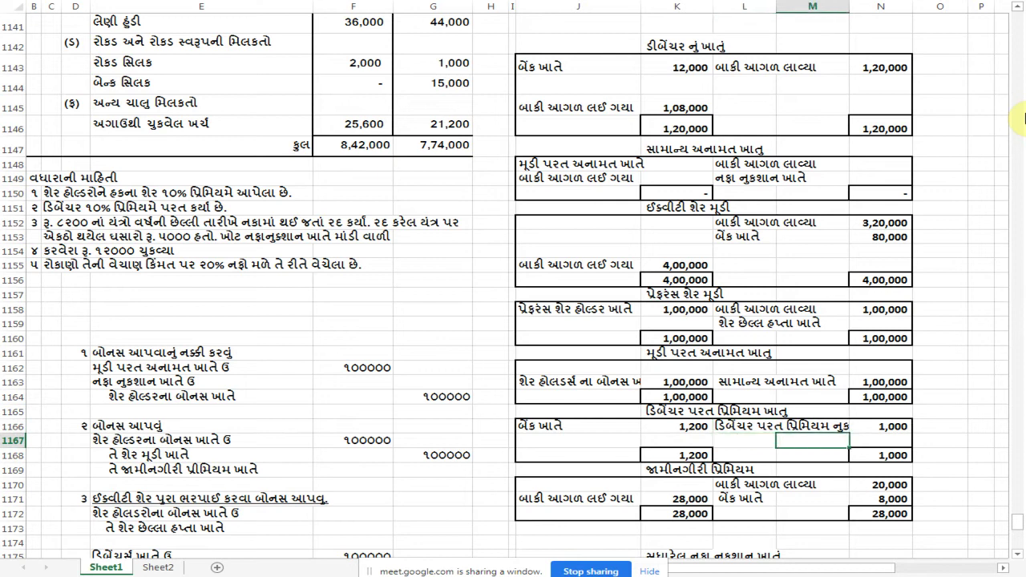
pyautogui.press('Right')
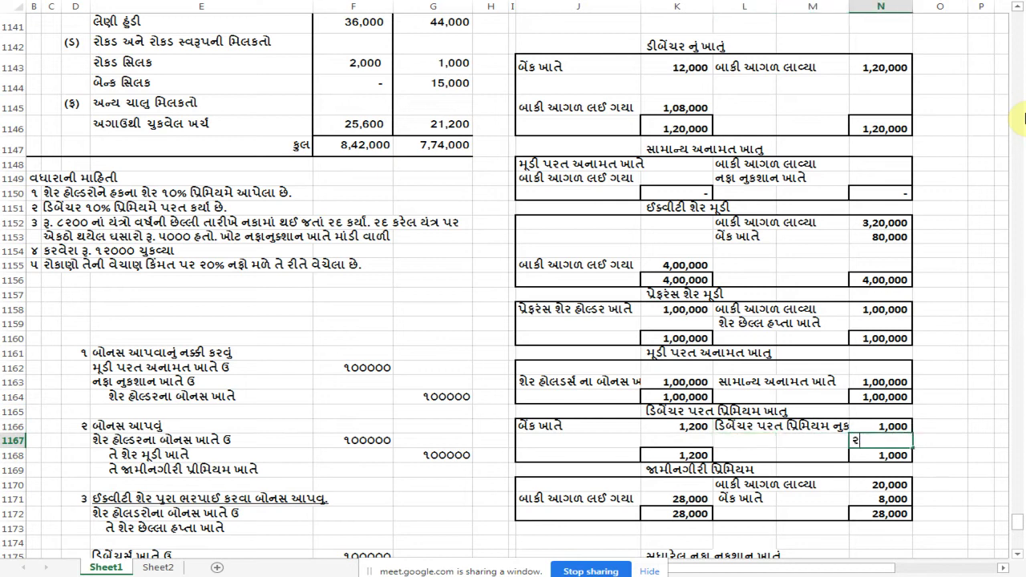
pyautogui.press('Left')
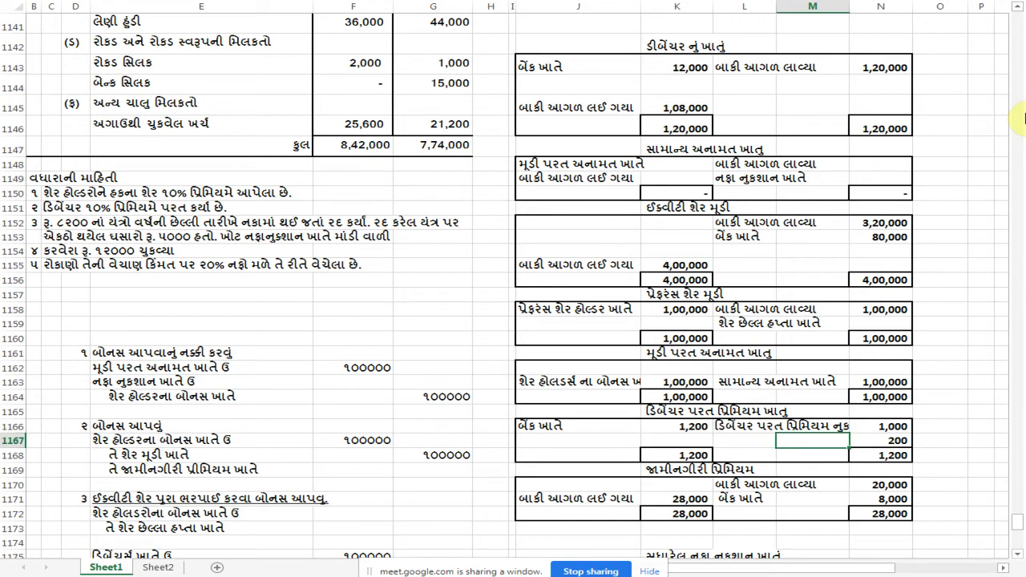
pyautogui.press('Left')
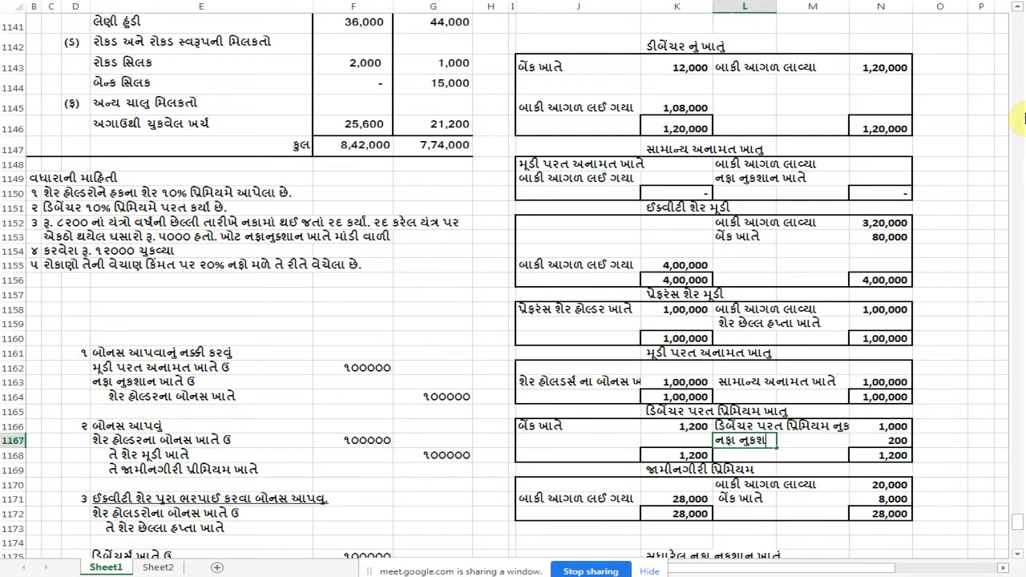
pyautogui.press('Return')
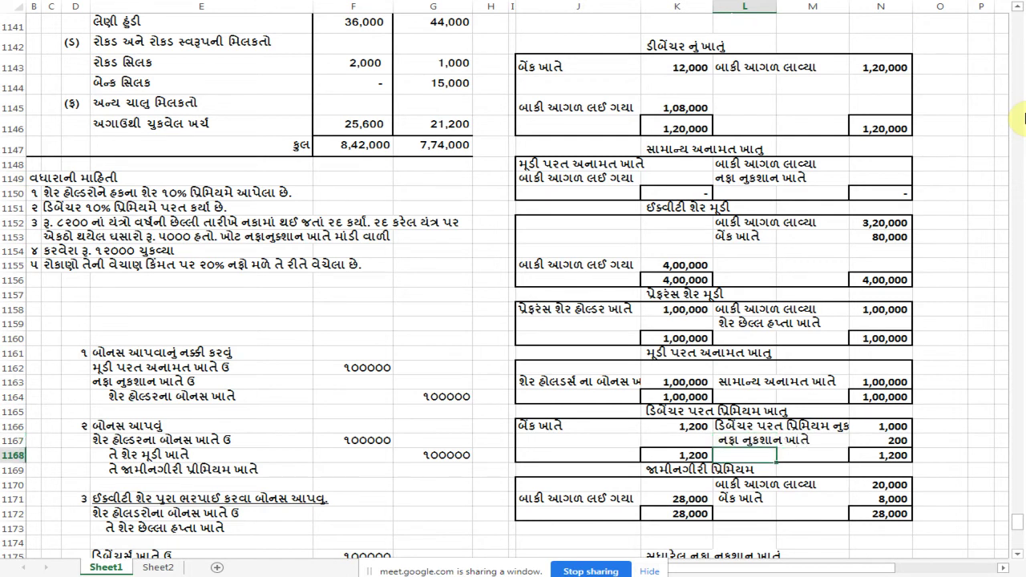
# Add a 200 debit entry labelled debenture redemption premium account (ડિબેંચર પરત પ્રિમિયમ ખાતે) below the general reserve entry in the adjusted profit and loss account
pyautogui.click(802, 426)
pyautogui.scroll(3, 425, 200)
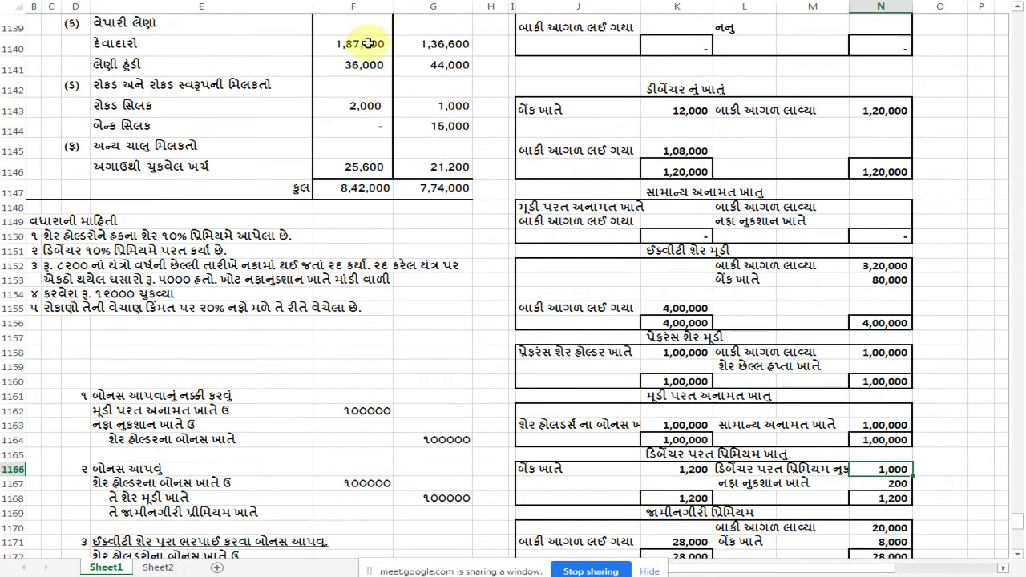
pyautogui.scroll(-4, 543, 206)
pyautogui.click(881, 379)
pyautogui.scroll(-3, 712, 384)
pyautogui.scroll(-2, 688, 360)
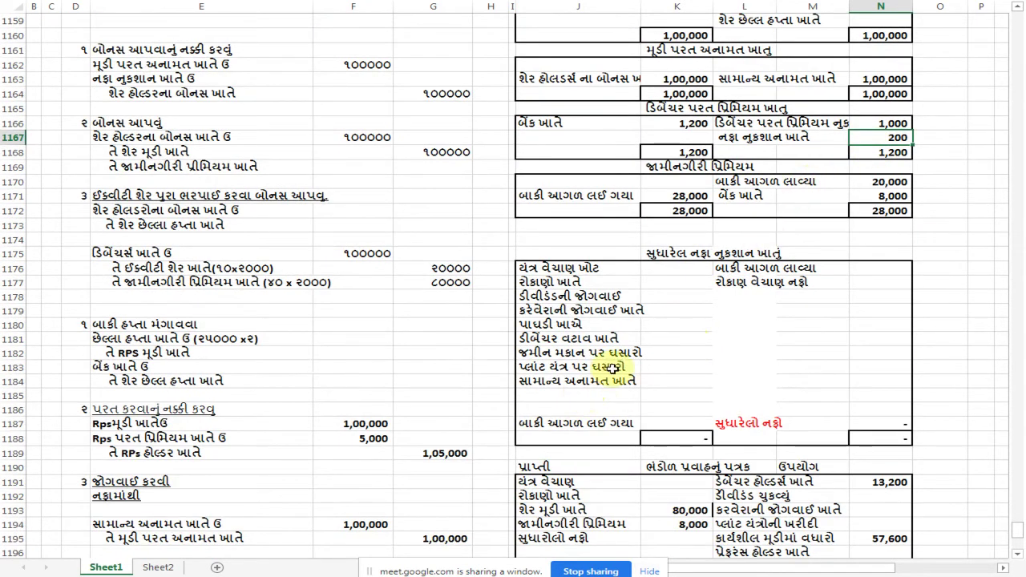
pyautogui.click(552, 395)
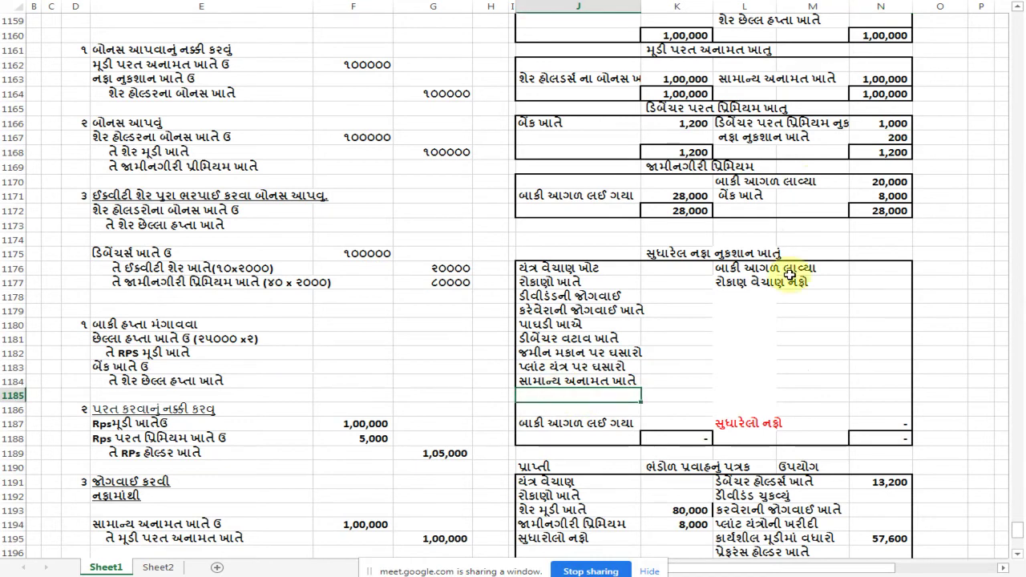
pyautogui.write('ડિબેંચર પરત પ્રિમિયમ ખાતે')
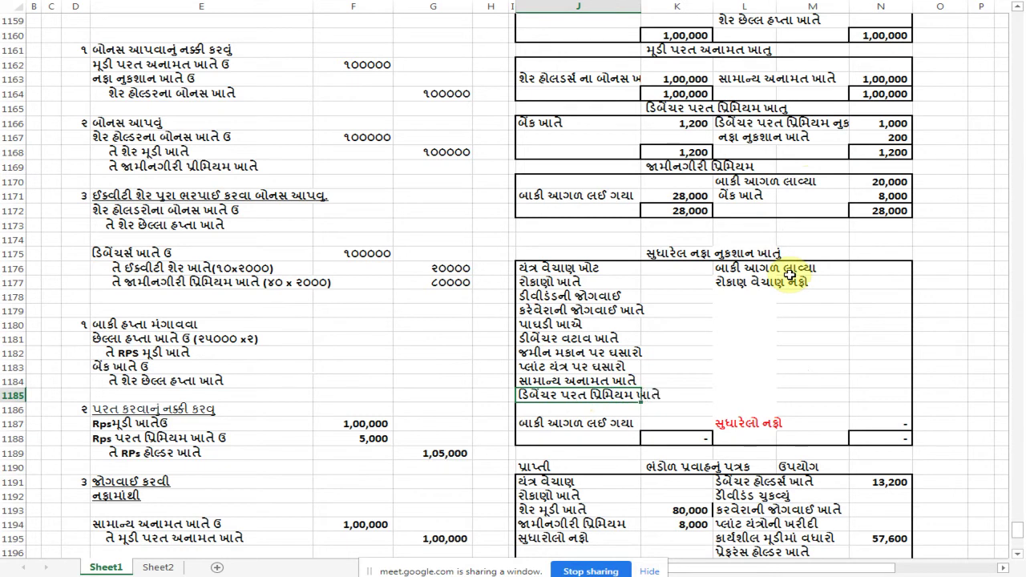
pyautogui.press('Tab')
pyautogui.write('200')
pyautogui.press('Return')
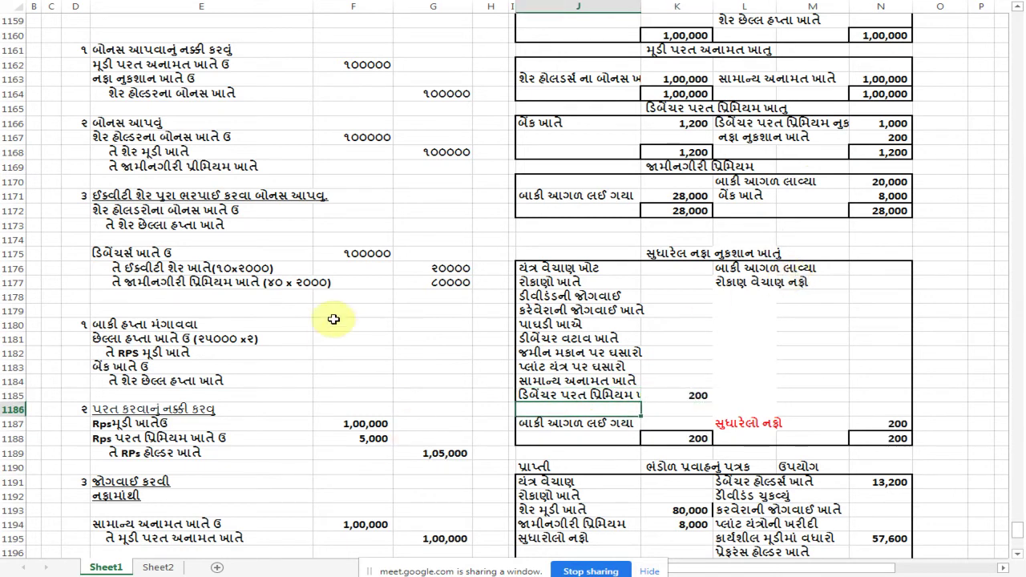
# Examine the additional information note on the scrapped machinery and its accumulated depreciation, together with the plant balances in the balance sheet
pyautogui.scroll(2, 375, 375)
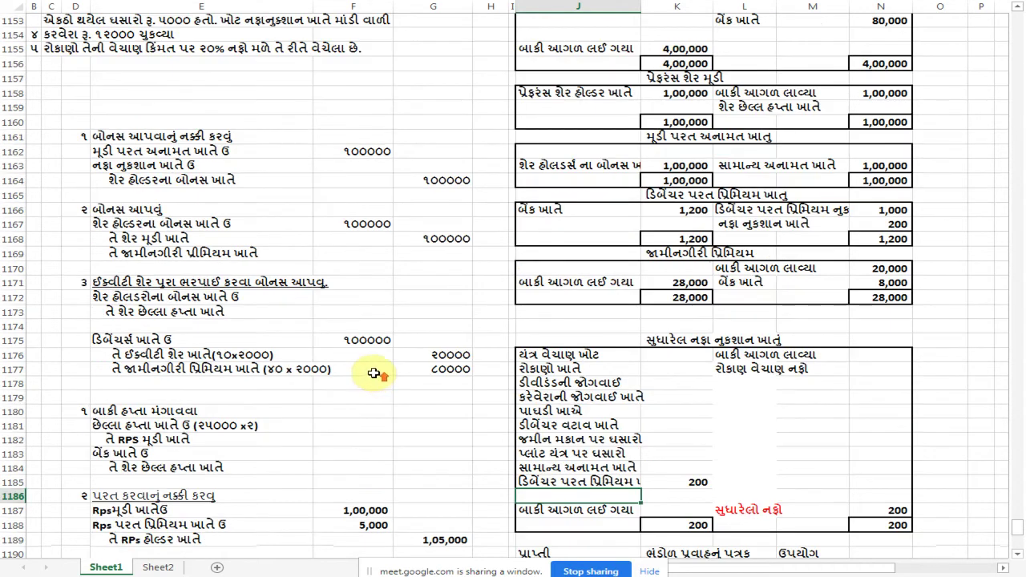
pyautogui.scroll(5, 375, 375)
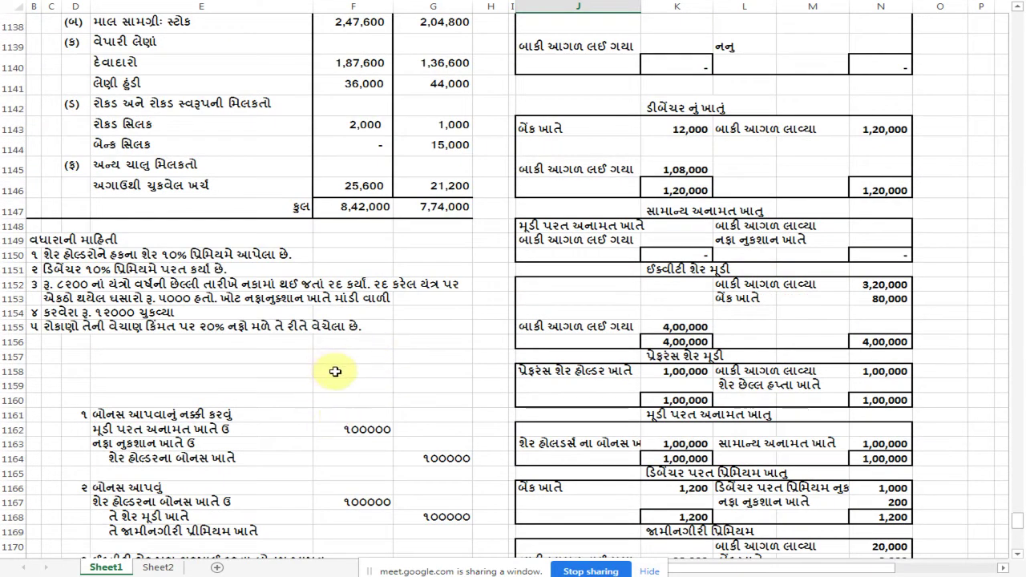
pyautogui.click(86, 271)
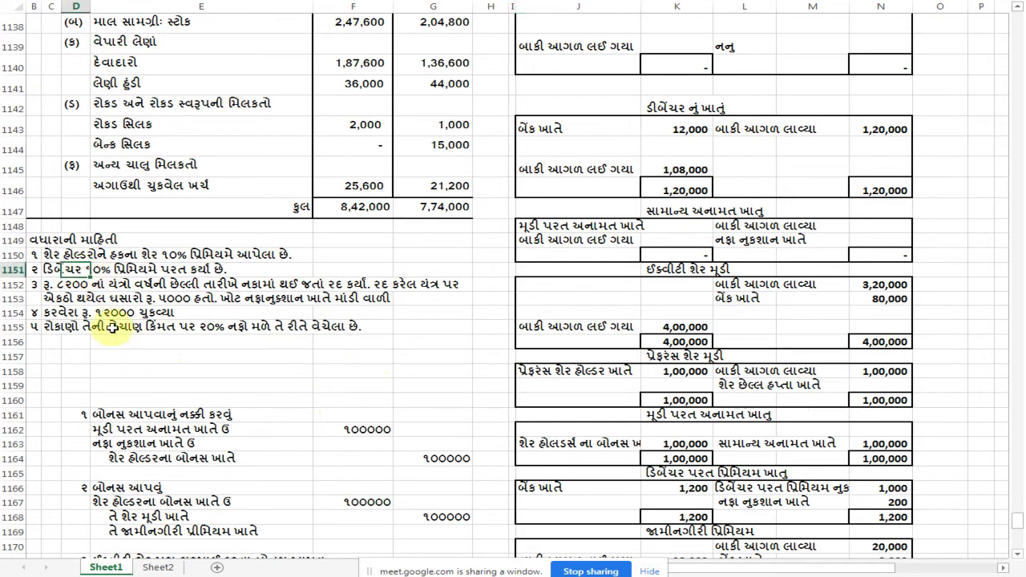
pyautogui.click(53, 285)
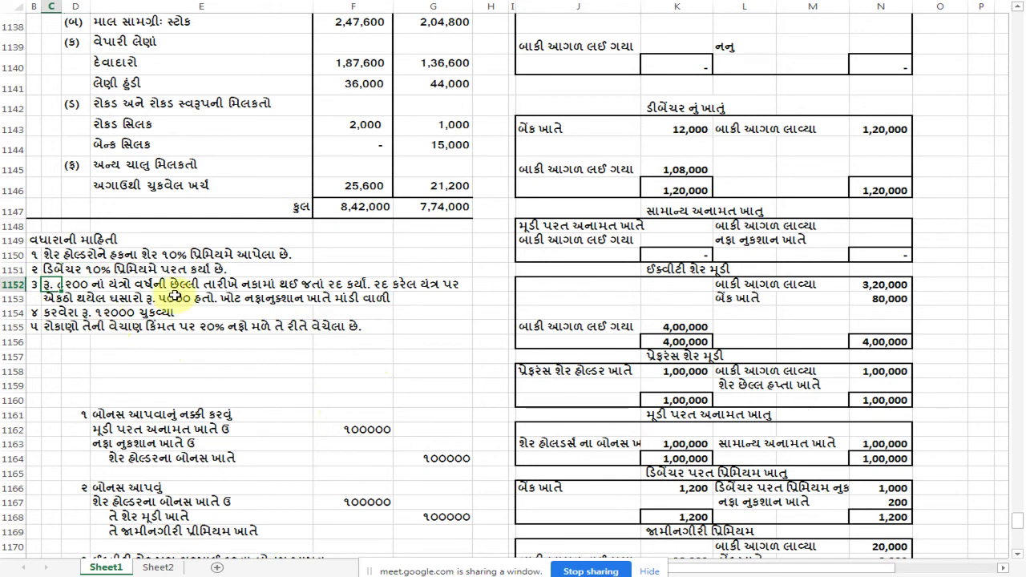
pyautogui.scroll(1, 222, 296)
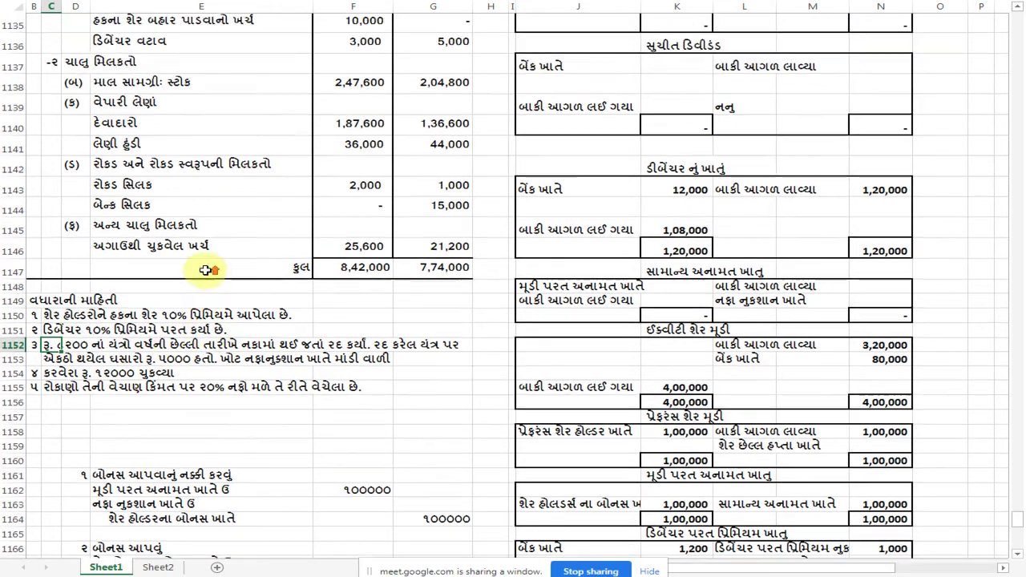
pyautogui.click(106, 350)
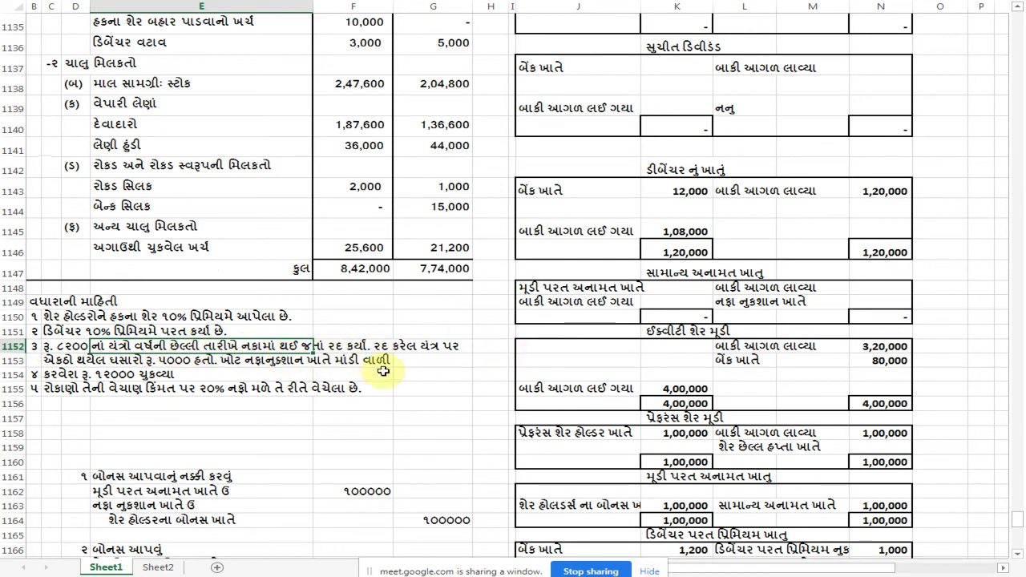
pyautogui.click(184, 365)
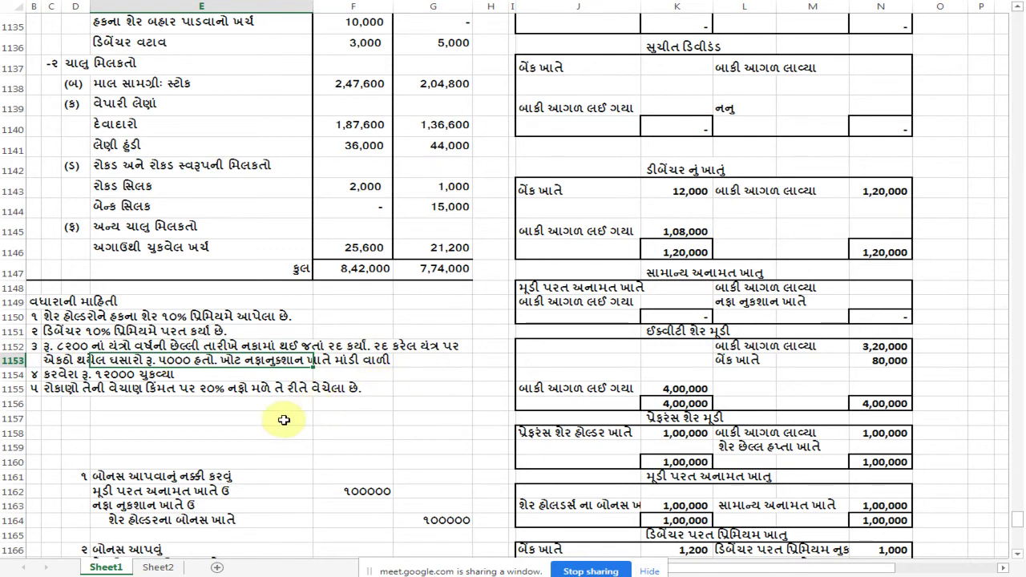
pyautogui.scroll(4, 286, 412)
pyautogui.scroll(2, 286, 412)
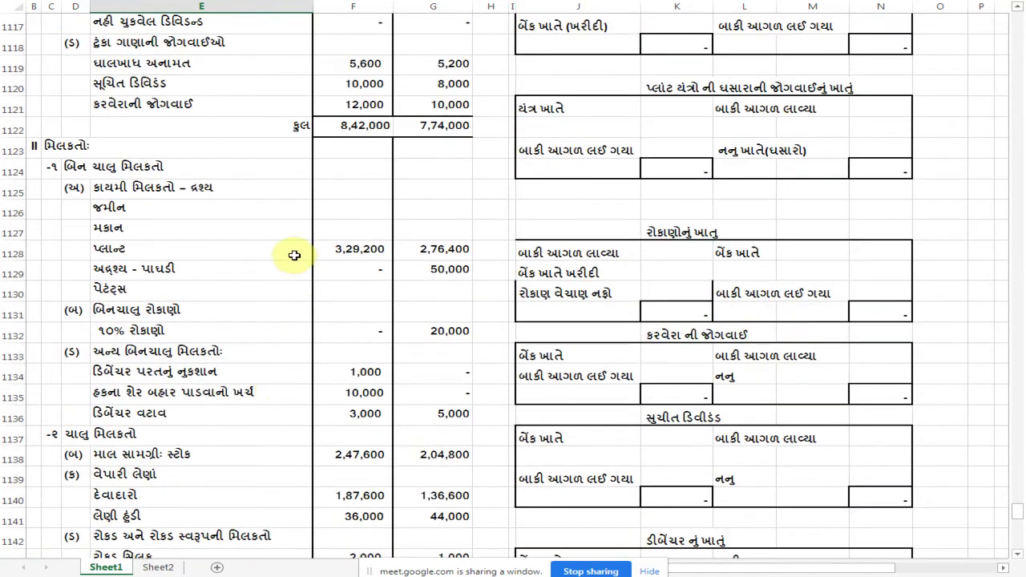
# Extend the plant label in E1128 to read "પ્લાન્ટ યંત્રો"
pyautogui.click(354, 269)
pyautogui.click(433, 248)
pyautogui.click(150, 255)
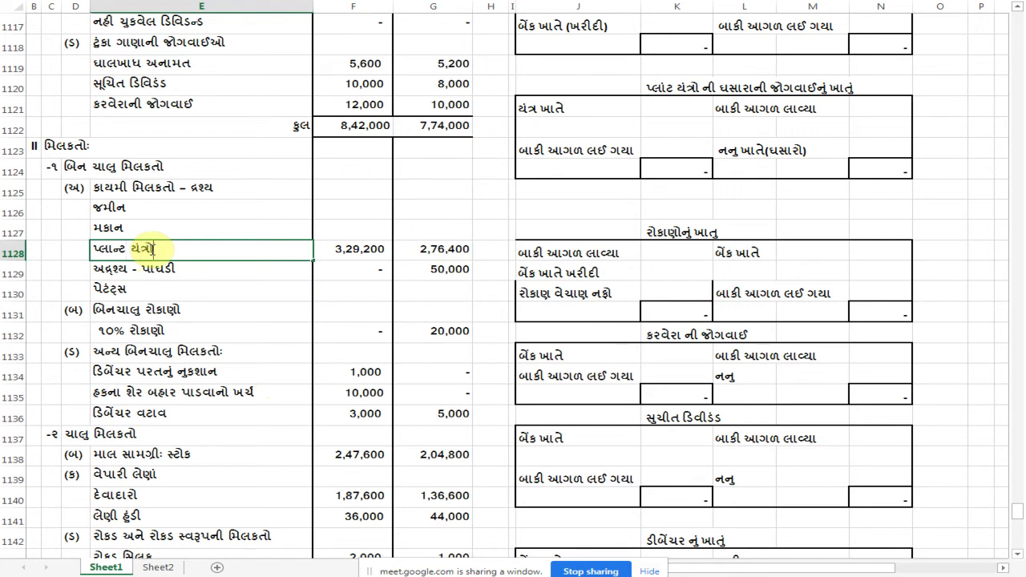
pyautogui.press('Right')
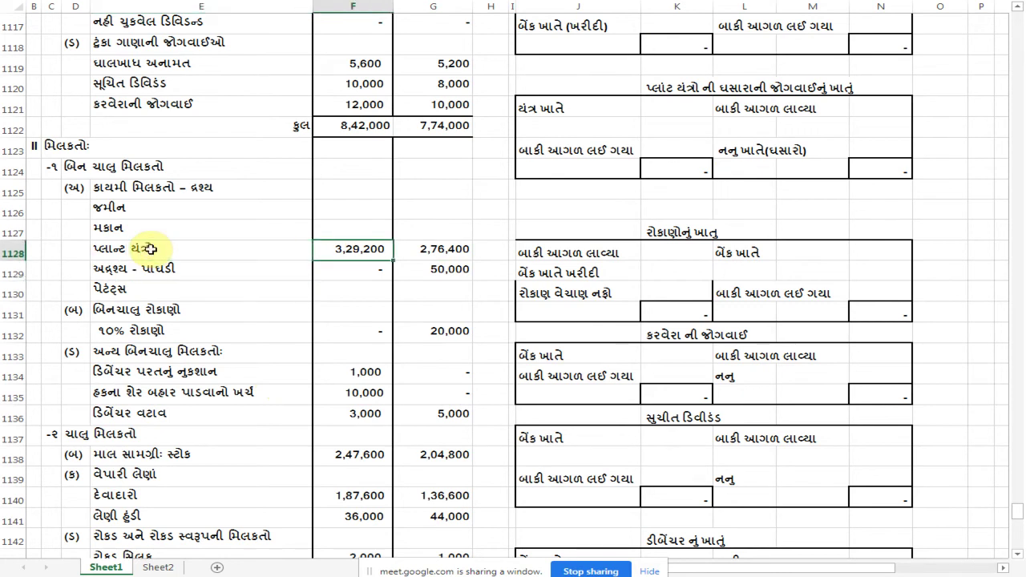
pyautogui.press('Up')
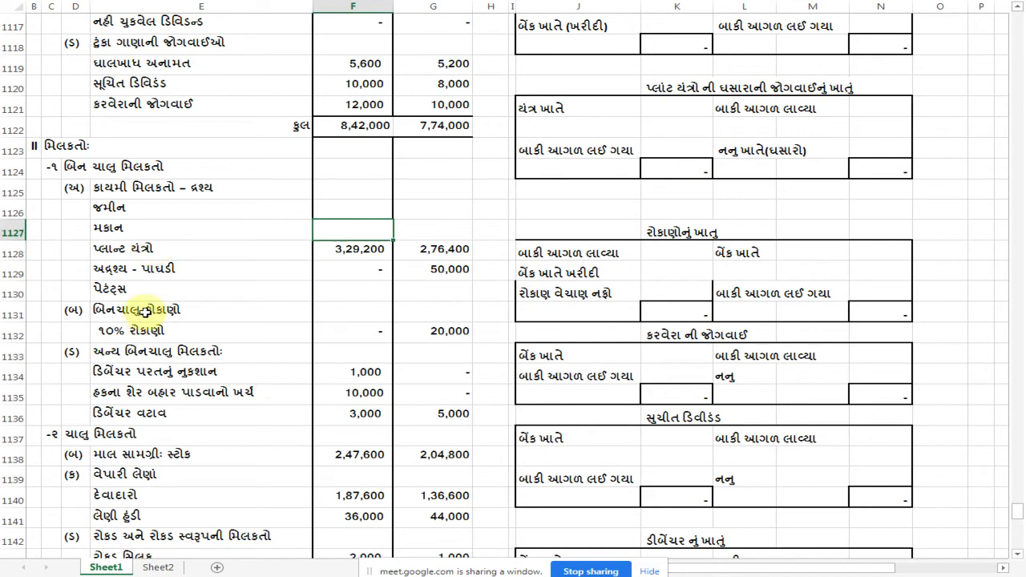
# Enter the plant and machinery opening balance of 2,76,400 in K1114 of the plant account, taken from the balance sheet
pyautogui.scroll(2, 142, 238)
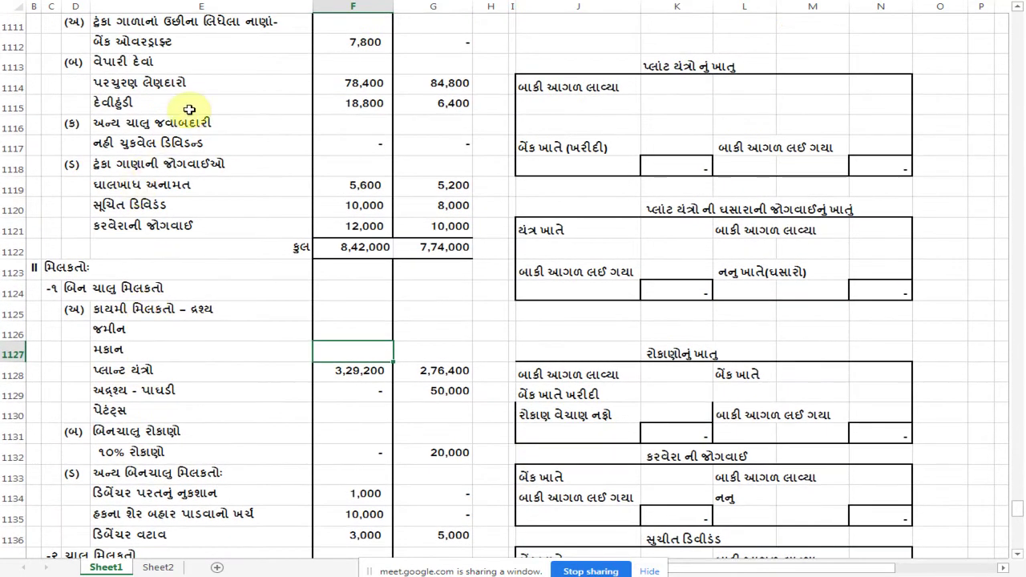
pyautogui.scroll(2, 277, 189)
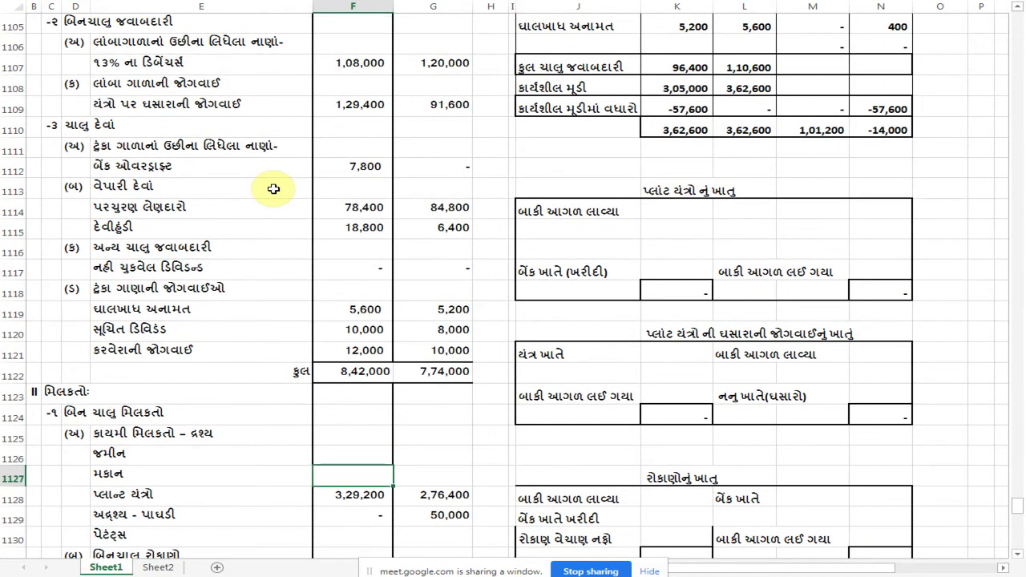
pyautogui.click(354, 104)
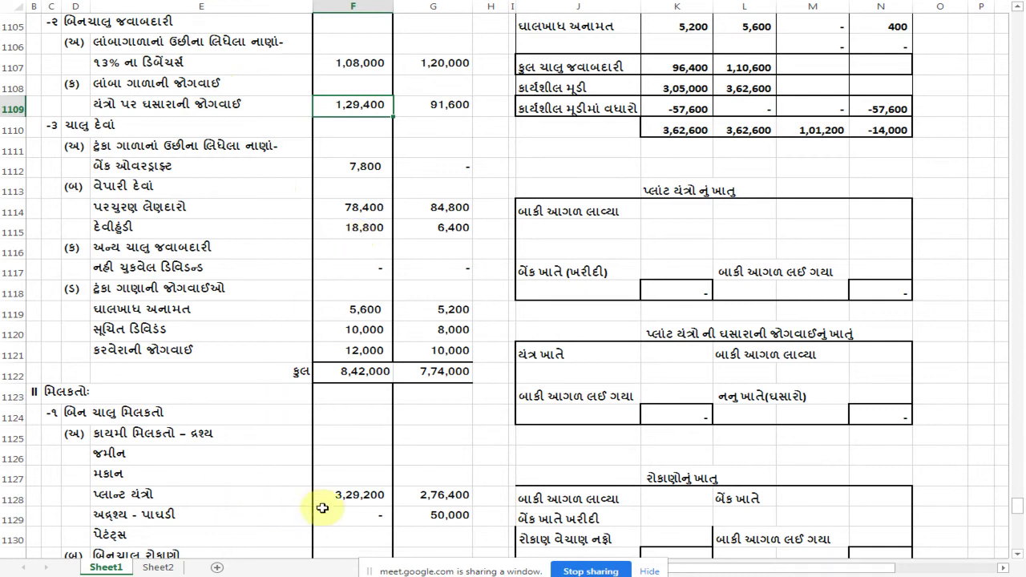
pyautogui.click(367, 495)
pyautogui.click(464, 492)
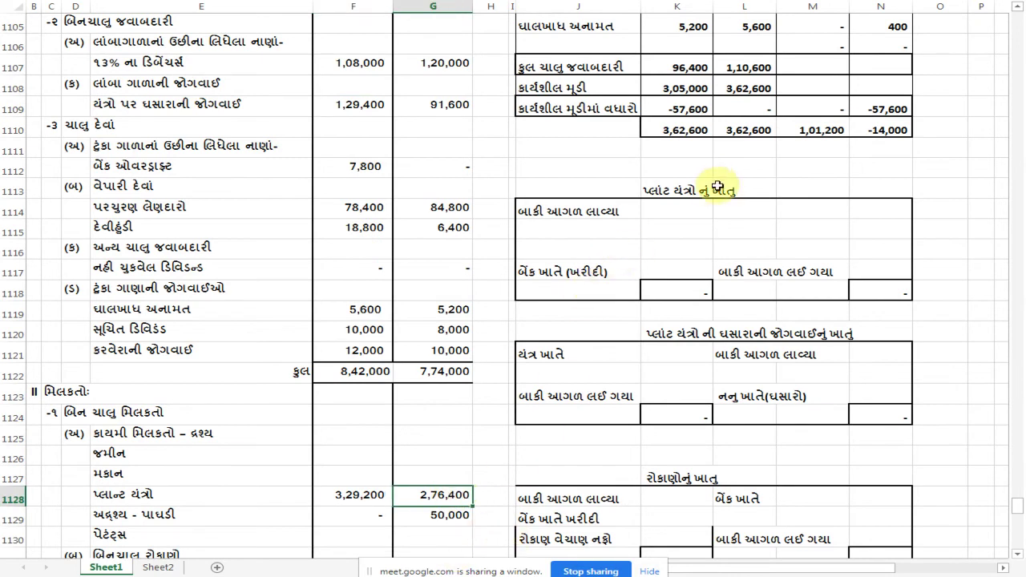
pyautogui.click(695, 210)
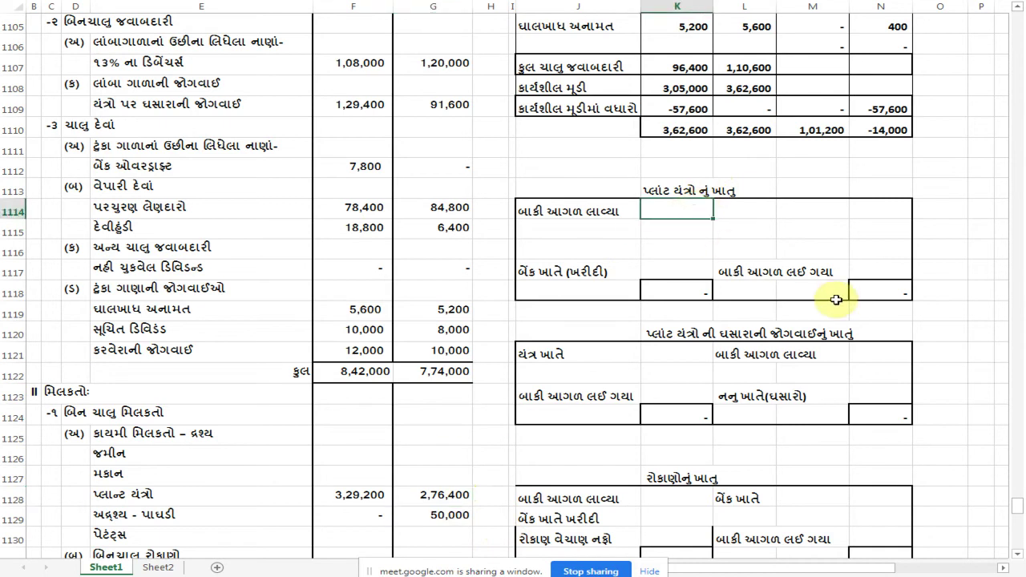
pyautogui.write('૨૭૬૪૦૦')
# Enter the plant account's closing balance of 3,29,200 in N1117, on the carried-forward line
pyautogui.press('Right')
pyautogui.press('Right')
pyautogui.press('Right')
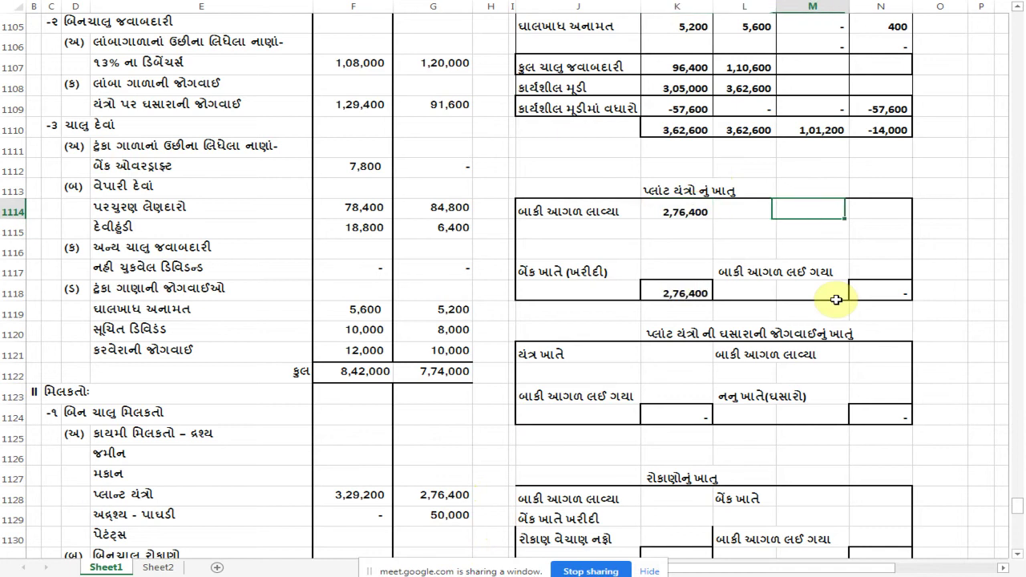
pyautogui.press('Down')
pyautogui.press('Down')
pyautogui.press('Down')
pyautogui.write('૩૨૯૨૦૦')
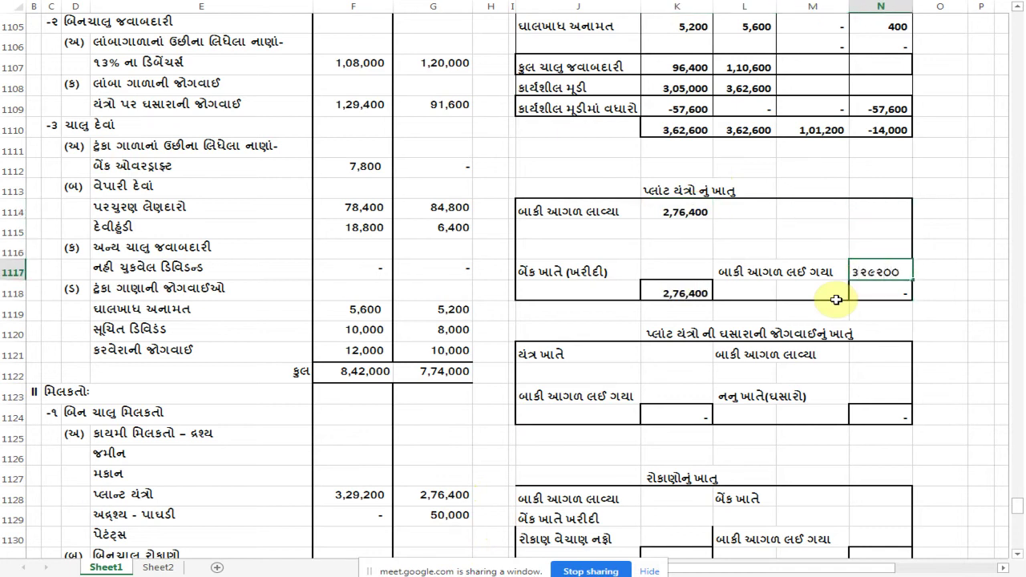
pyautogui.press('Return')
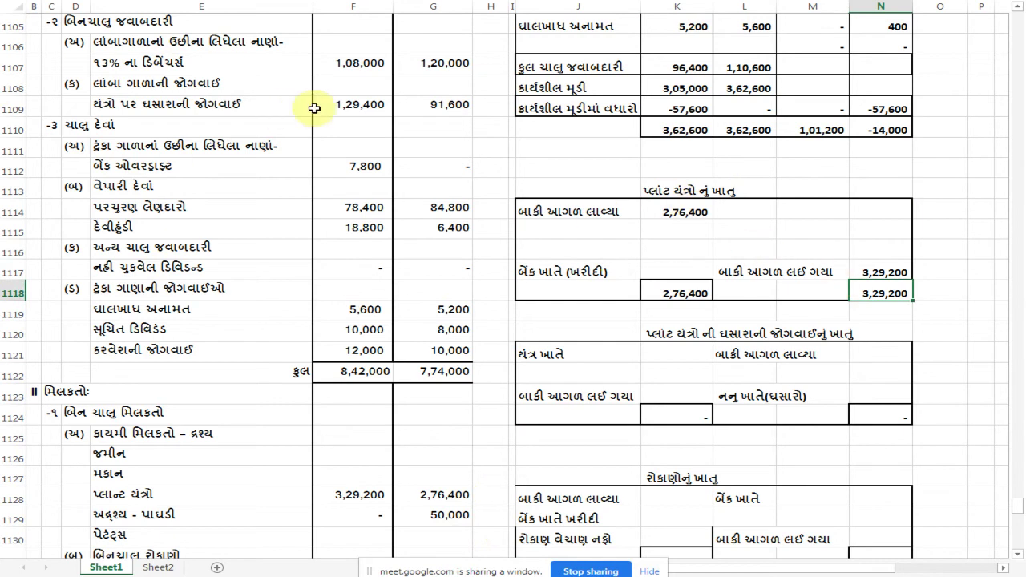
# Enter the opening balance of 91,600 in N1121 of the plant depreciation provision account, taken from the balance sheet
pyautogui.click(371, 104)
pyautogui.moveTo(376, 106); pyautogui.dragTo(442, 113)
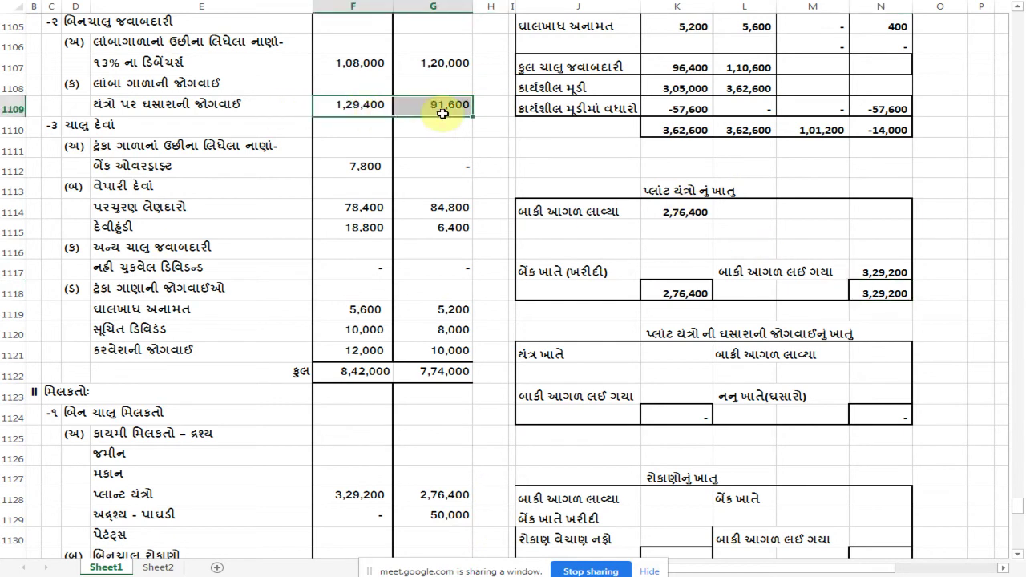
pyautogui.click(882, 347)
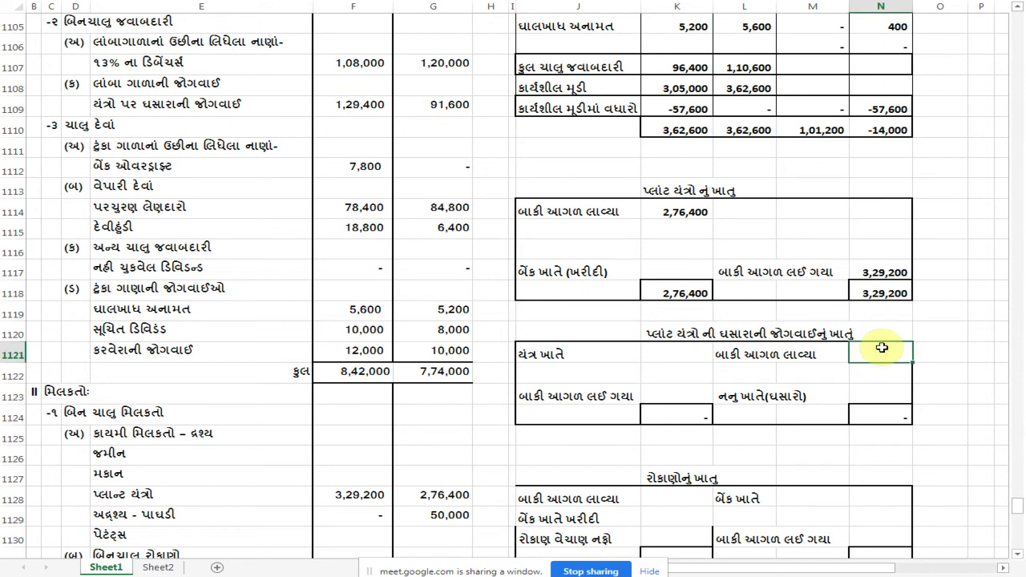
pyautogui.write('લ૧૬૦૦')
pyautogui.press('Return')
# Enter the depreciation provision's closing balance of 1,29,400 in K1123, on the carried-forward line
pyautogui.press('Down')
pyautogui.press('Left')
pyautogui.press('Left')
pyautogui.press('Left')
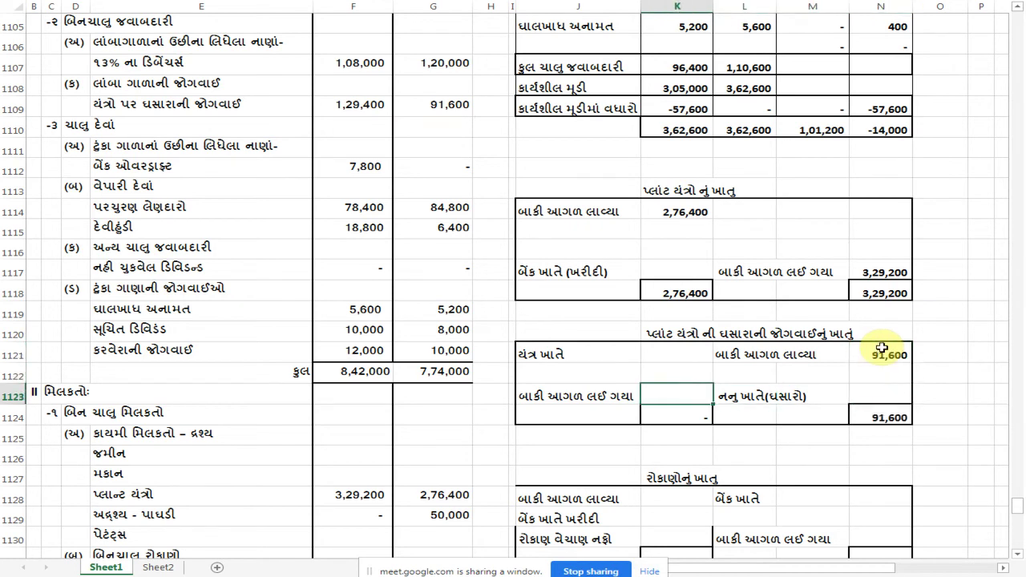
pyautogui.write('૧૨૯૪૦૦')
pyautogui.press('Return')
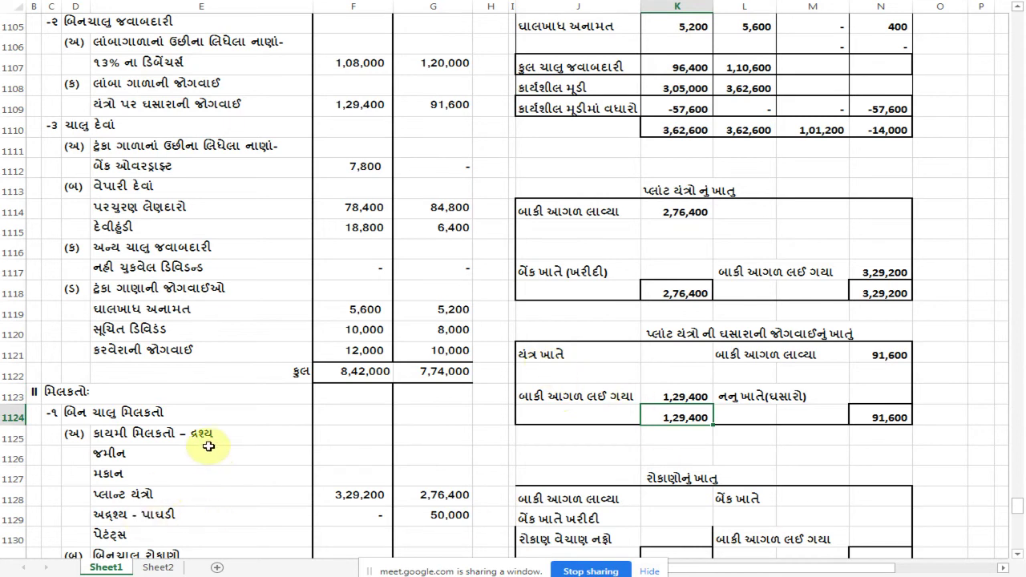
# Read the additional information on the scrapped machinery and enter 0 as the bank sale proceeds in F1212 of journal entry 7
pyautogui.scroll(-5, 199, 459)
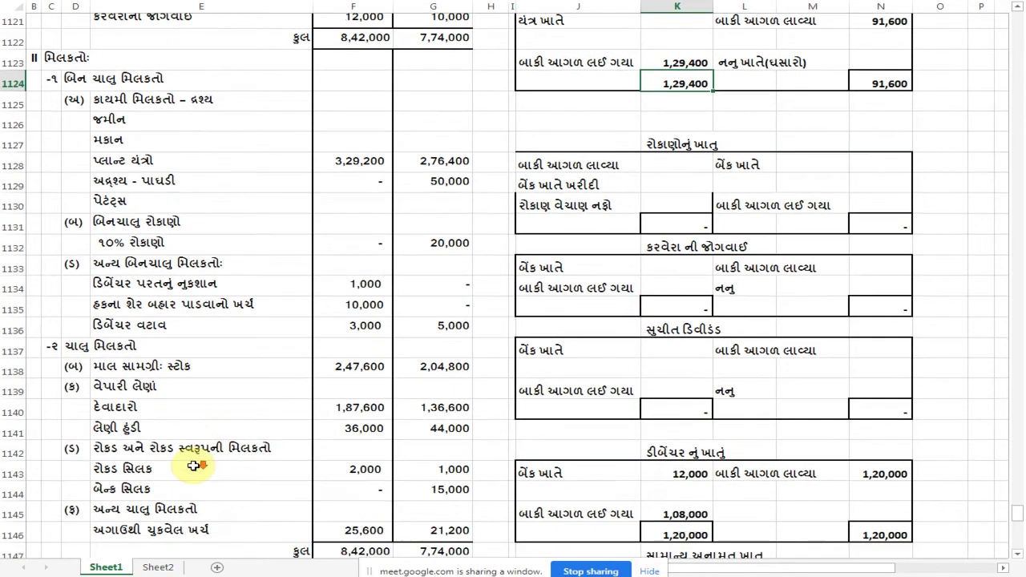
pyautogui.scroll(-5, 193, 466)
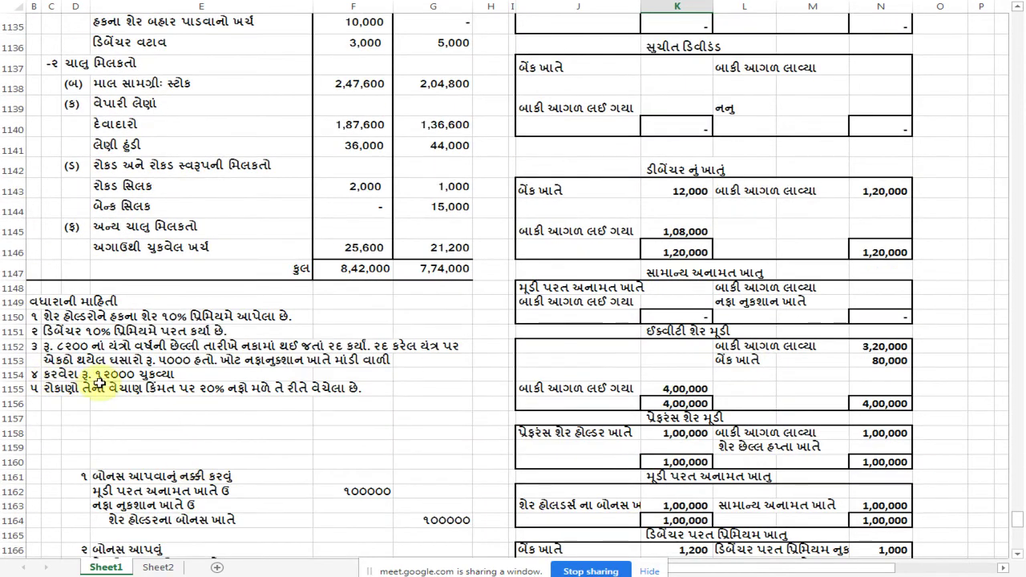
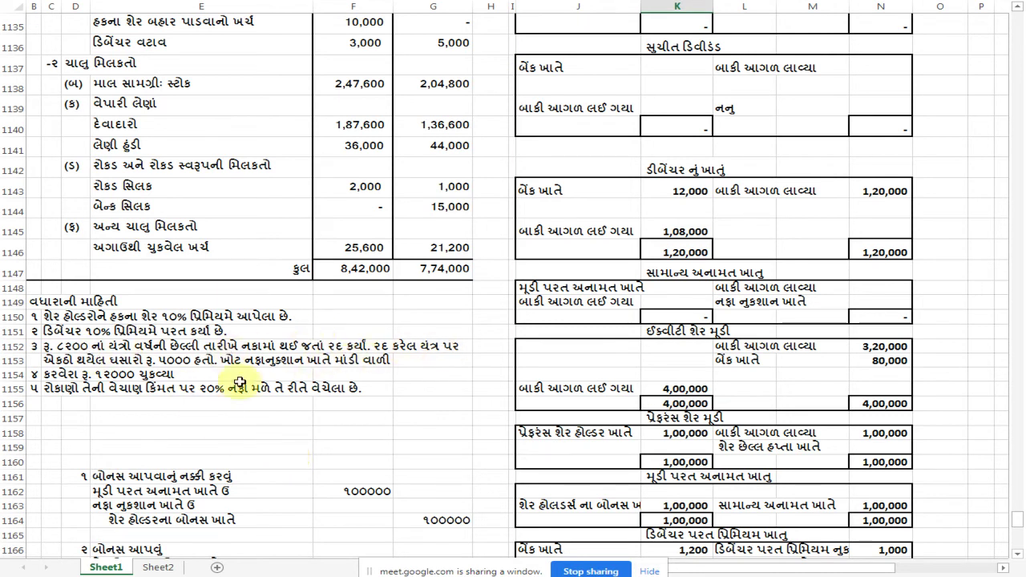
pyautogui.scroll(-12, 265, 467)
pyautogui.scroll(-5, 265, 467)
pyautogui.scroll(2, 264, 469)
pyautogui.scroll(-1, 255, 478)
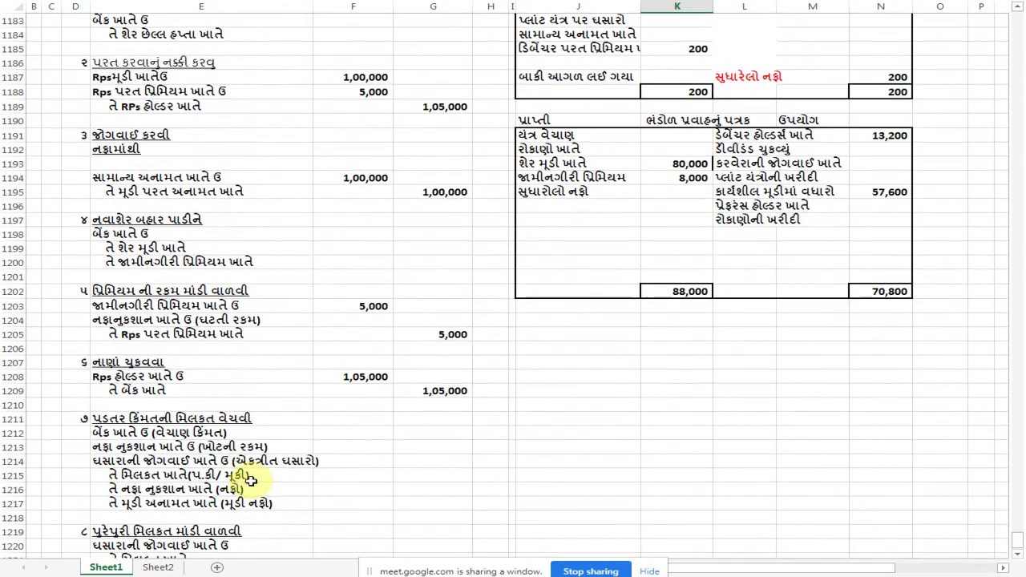
pyautogui.click(327, 431)
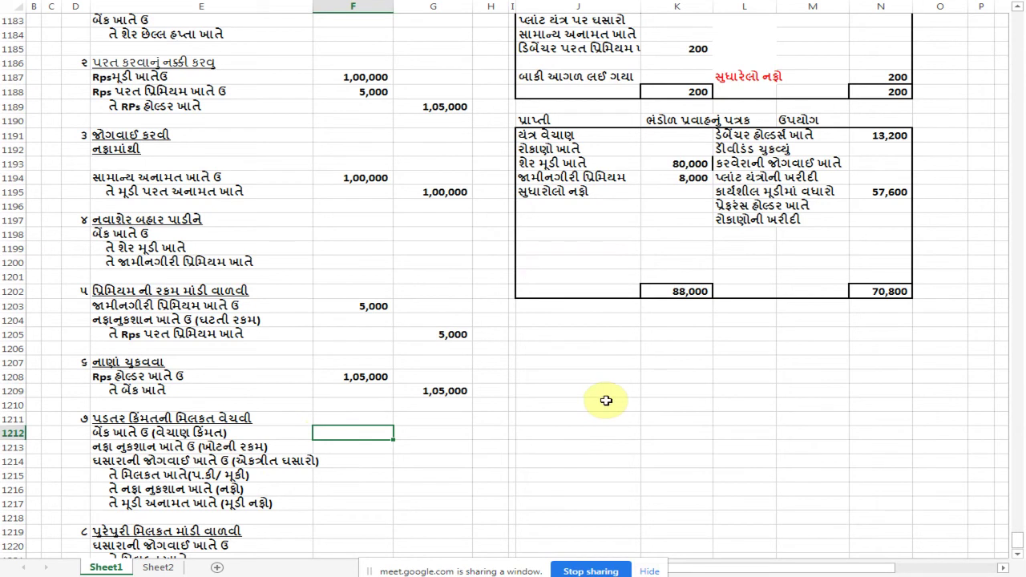
pyautogui.write('0')
pyautogui.press('Return')
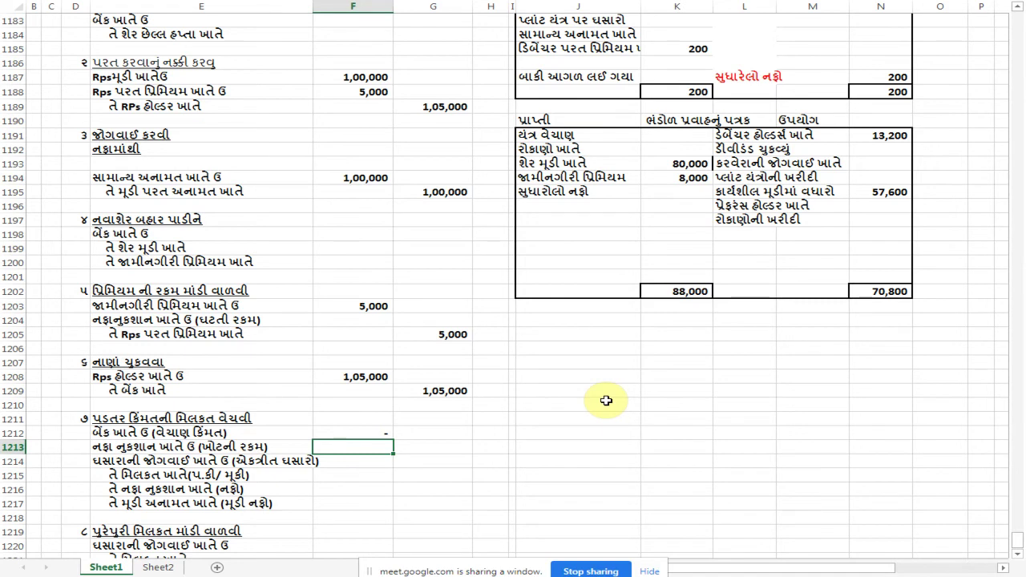
# Enter 8,200 as the loss debited to profit and loss in F1213 of journal entry 7
pyautogui.scroll(9, 461, 453)
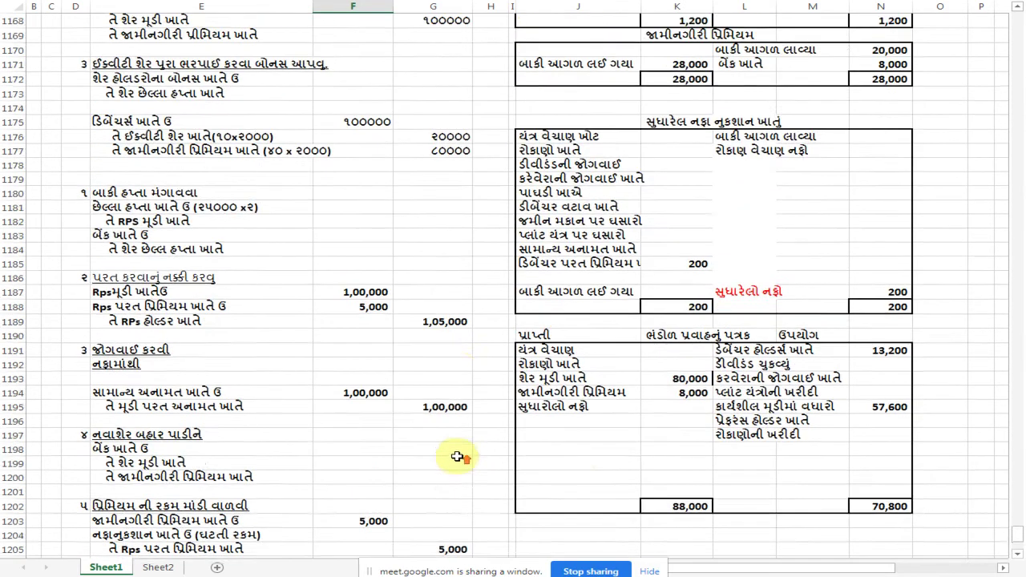
pyautogui.scroll(3, 458, 456)
pyautogui.scroll(1, 457, 456)
pyautogui.scroll(-5, 457, 454)
pyautogui.scroll(-8, 457, 454)
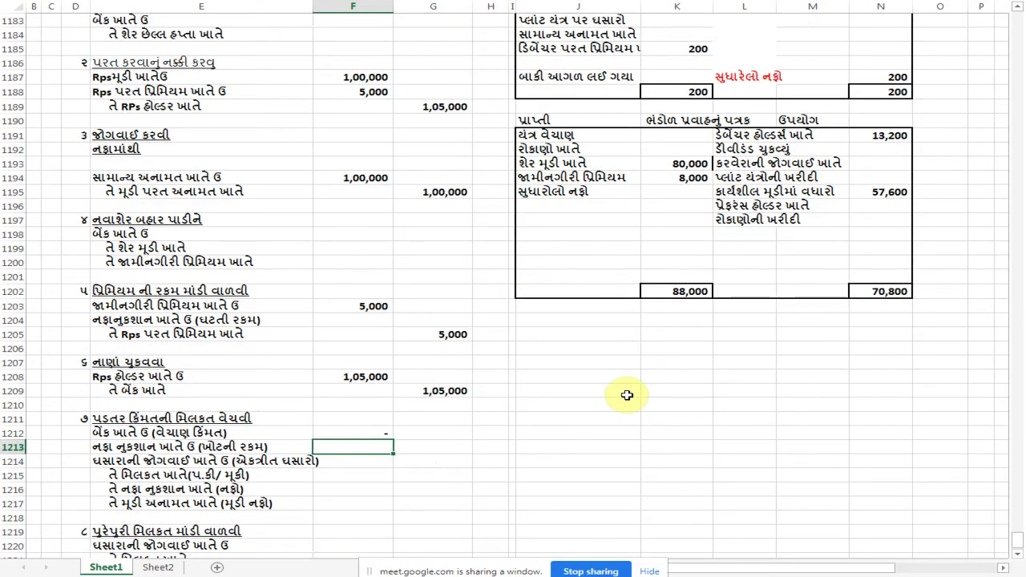
pyautogui.write('8200')
pyautogui.hotkey('ctrl', 'Return')
pyautogui.press('Down')
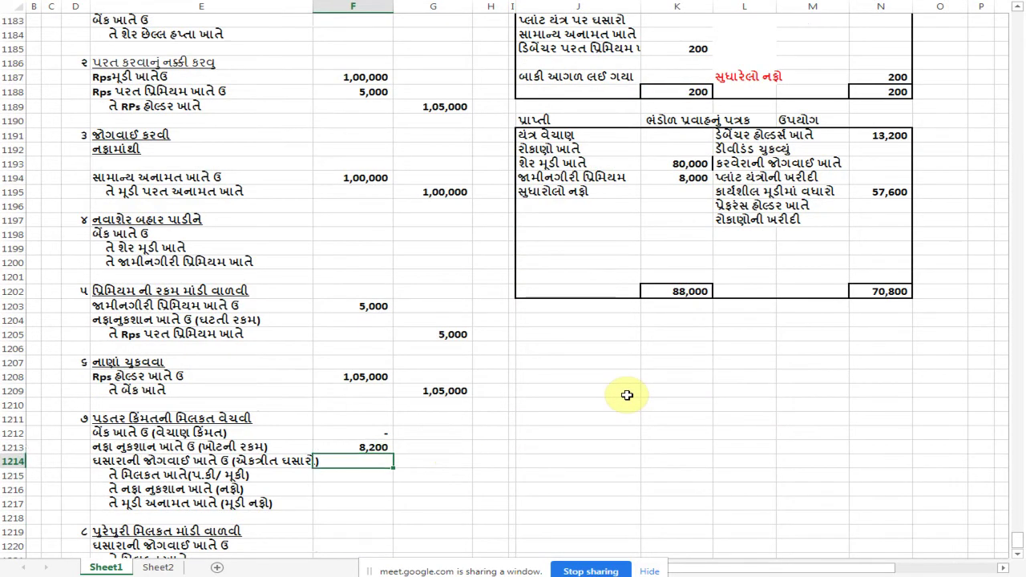
# Enter the accumulated depreciation of 5,000 in F1214 and set the profit and loss debit in F1213 to 3,200
pyautogui.scroll(7, 627, 394)
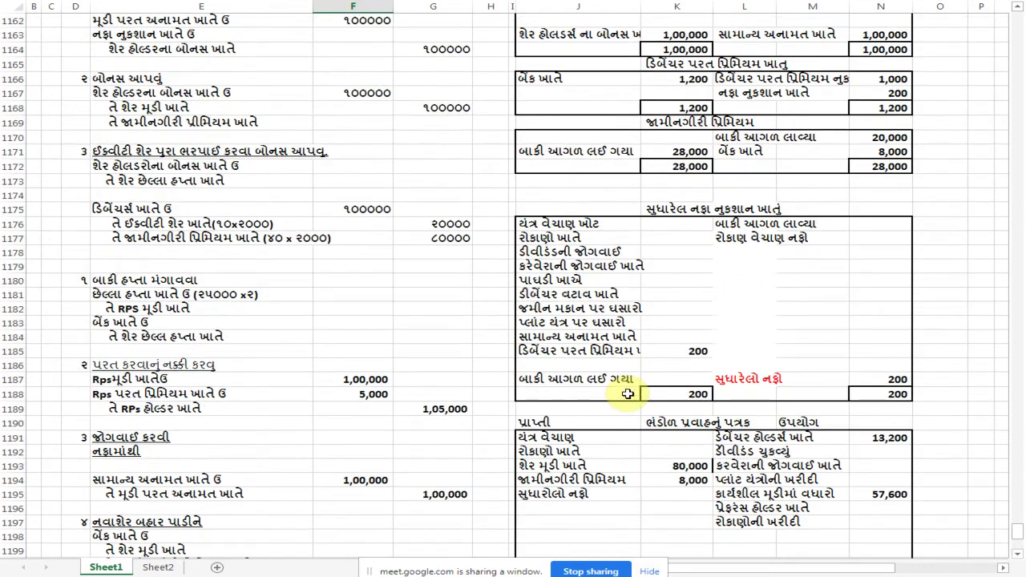
pyautogui.scroll(5, 628, 395)
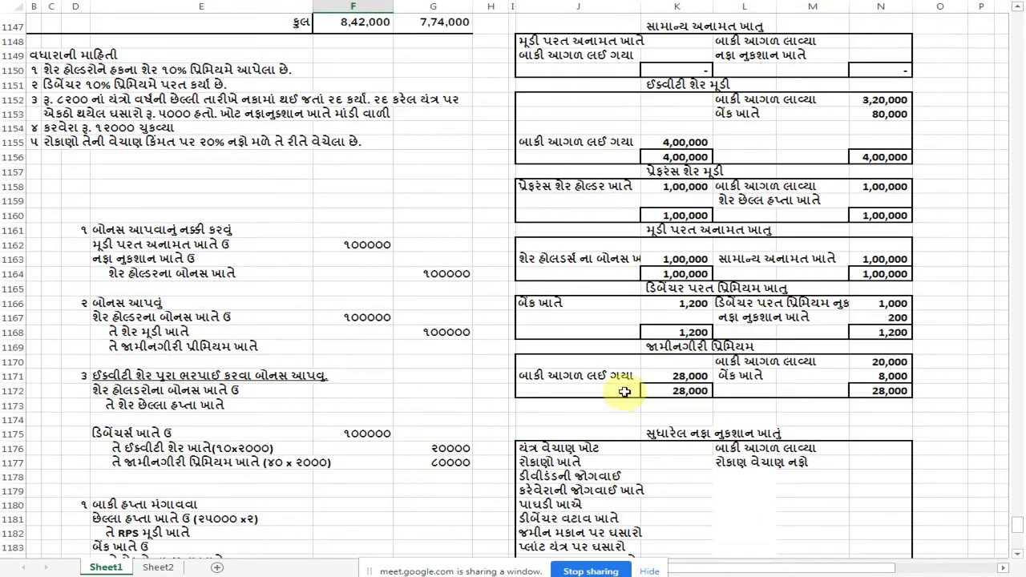
pyautogui.scroll(-12, 623, 388)
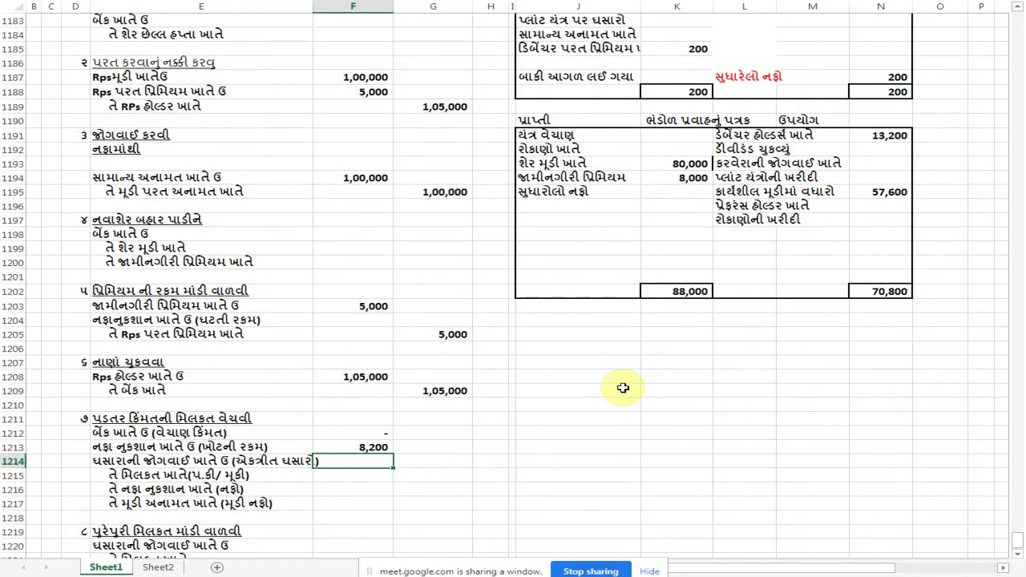
pyautogui.press('Up')
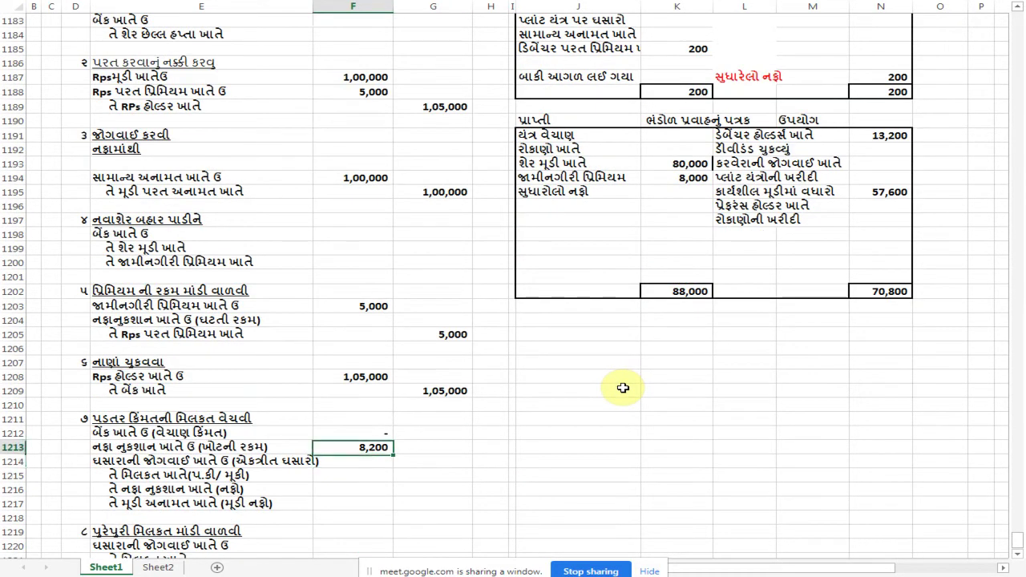
pyautogui.press('Down')
pyautogui.write('૫૦૦૦')
pyautogui.press('Up')
pyautogui.write('૩૨૦૦')
pyautogui.press('Return')
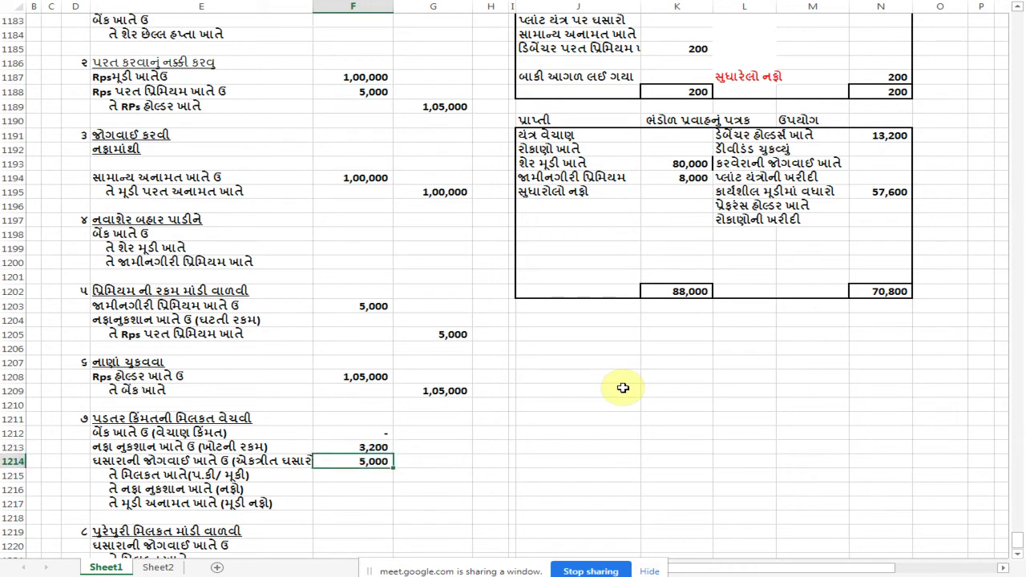
# Enter 8,200 as the credit to the asset account in G1215 of journal entry 7
pyautogui.press('Down')
pyautogui.press('Right')
pyautogui.write('૮૨૦૦')
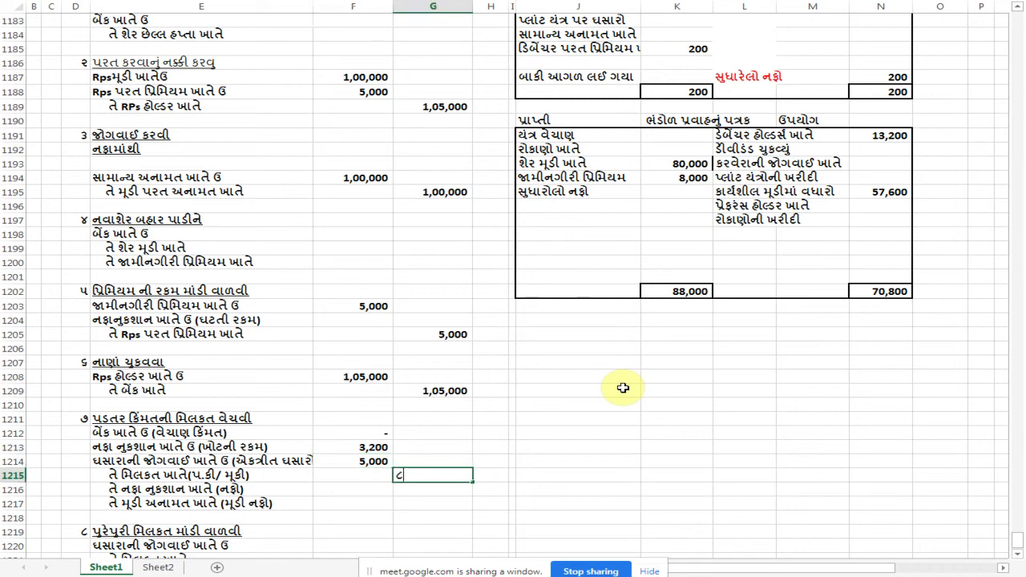
pyautogui.press('Return')
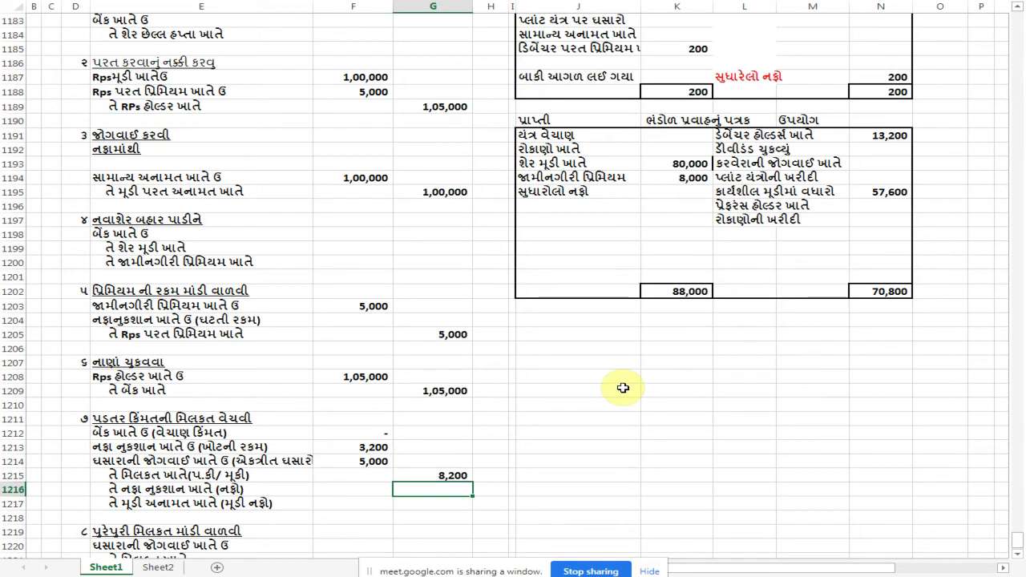
pyautogui.press('Down')
pyautogui.press('Up')
pyautogui.press('Up')
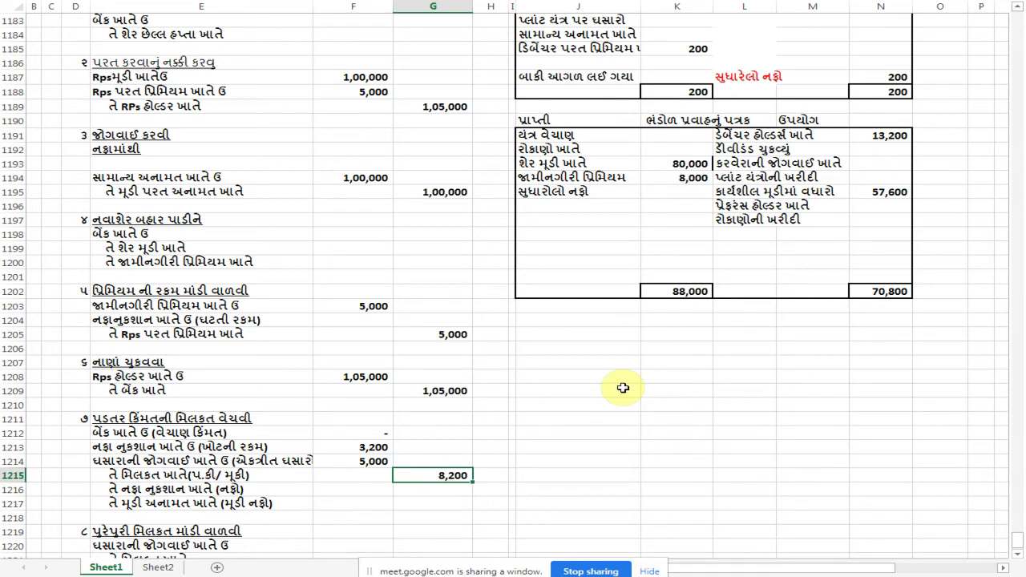
pyautogui.scroll(-1, 204, 461)
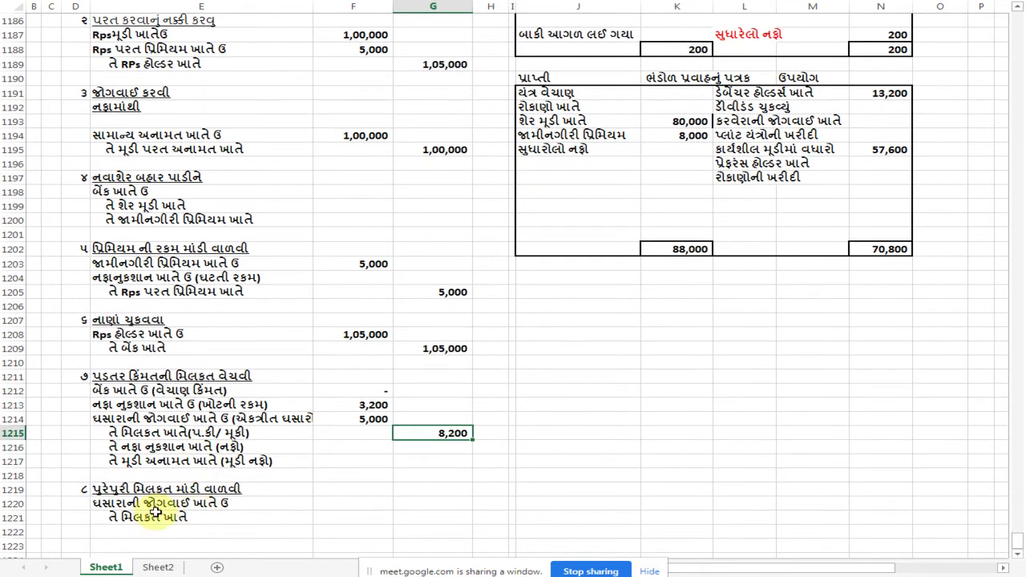
pyautogui.click(240, 490)
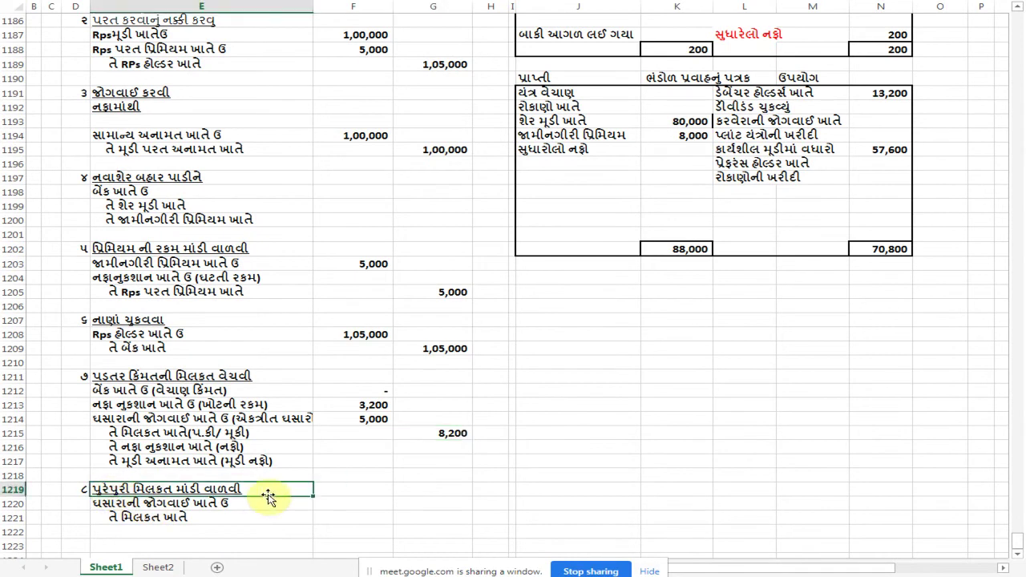
pyautogui.click(293, 419)
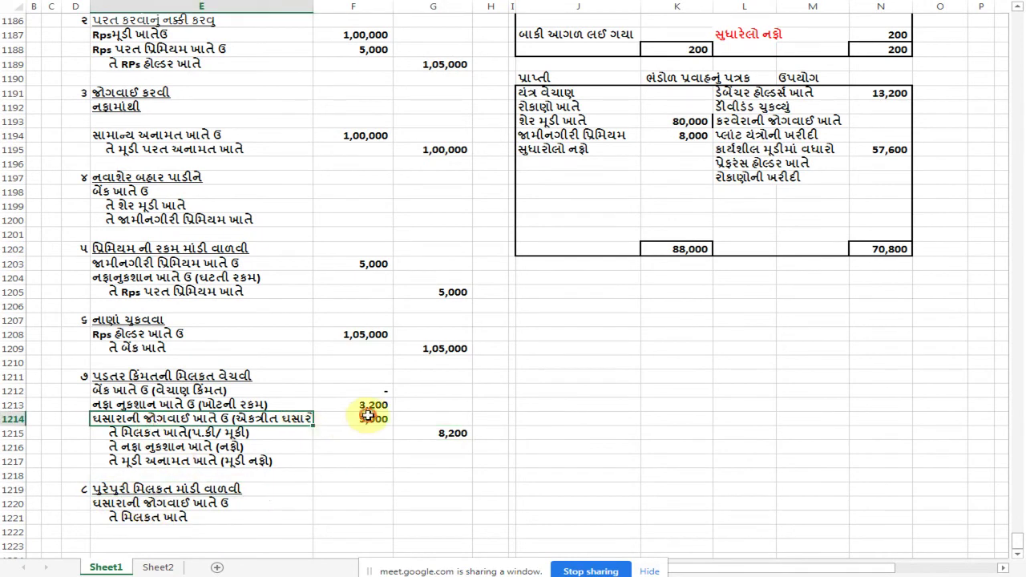
# Review the debit and credit lines of the machinery write-off in journal entry 7, comparing the loss, accumulated depreciation and asset amounts
pyautogui.click(367, 416)
pyautogui.click(353, 503)
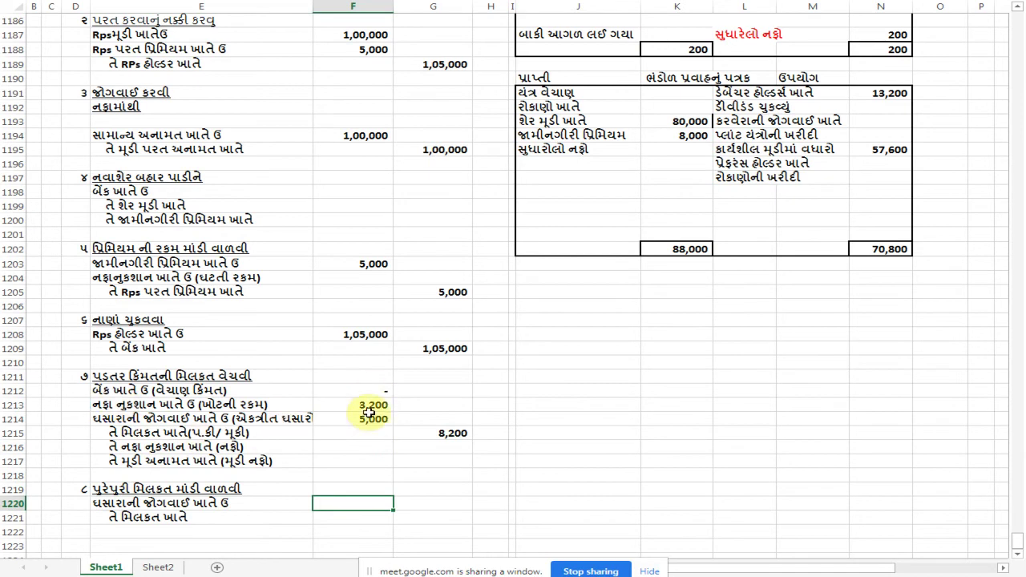
pyautogui.click(373, 415)
pyautogui.click(377, 405)
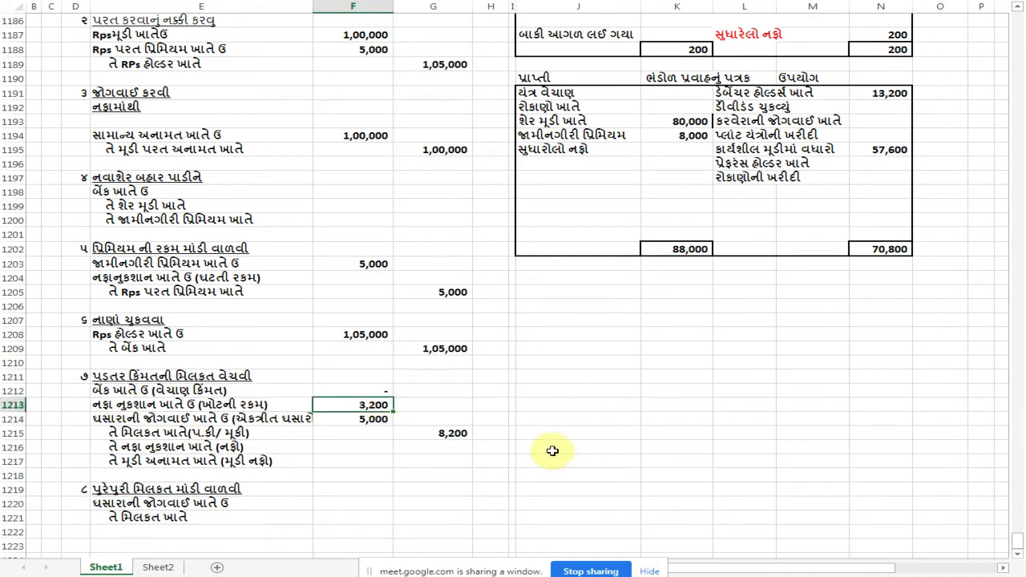
pyautogui.scroll(1, 553, 452)
pyautogui.click(127, 459)
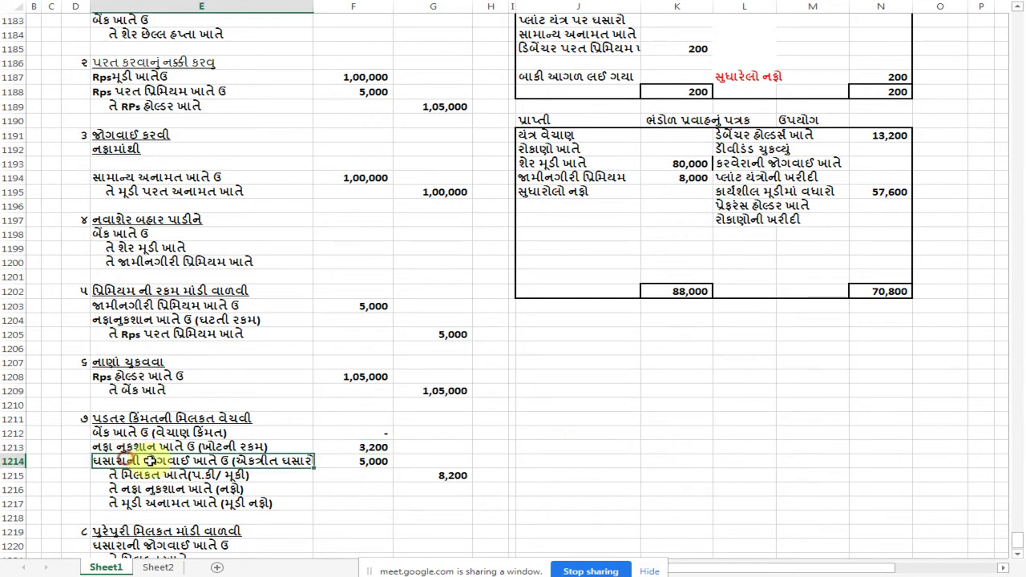
pyautogui.click(358, 461)
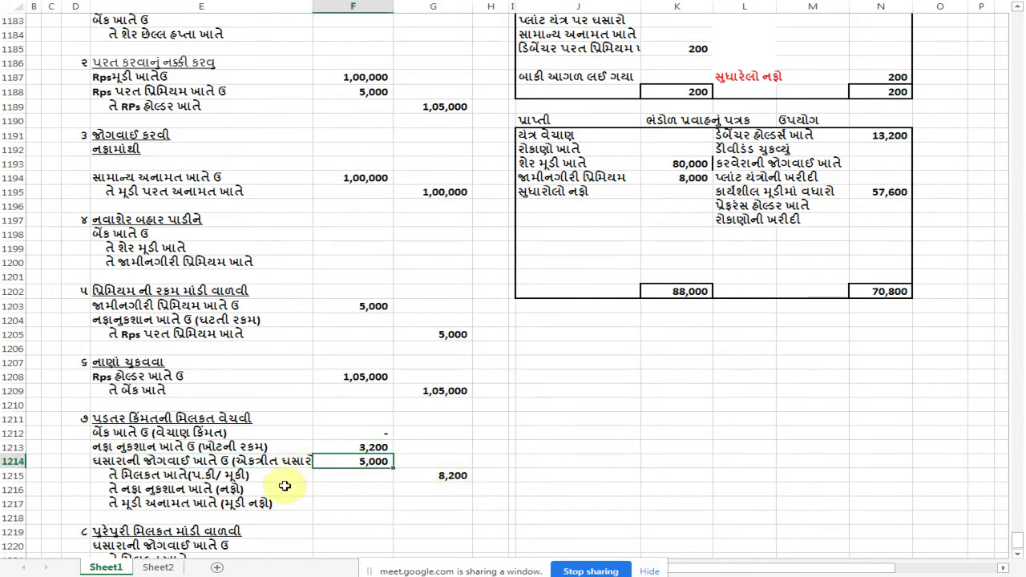
pyautogui.click(136, 477)
pyautogui.click(428, 475)
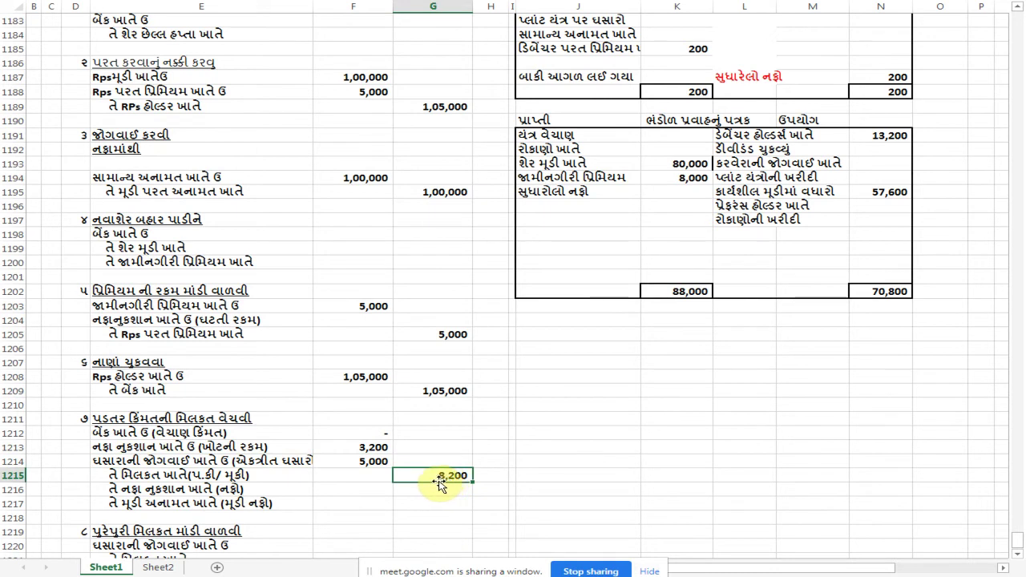
pyautogui.click(371, 461)
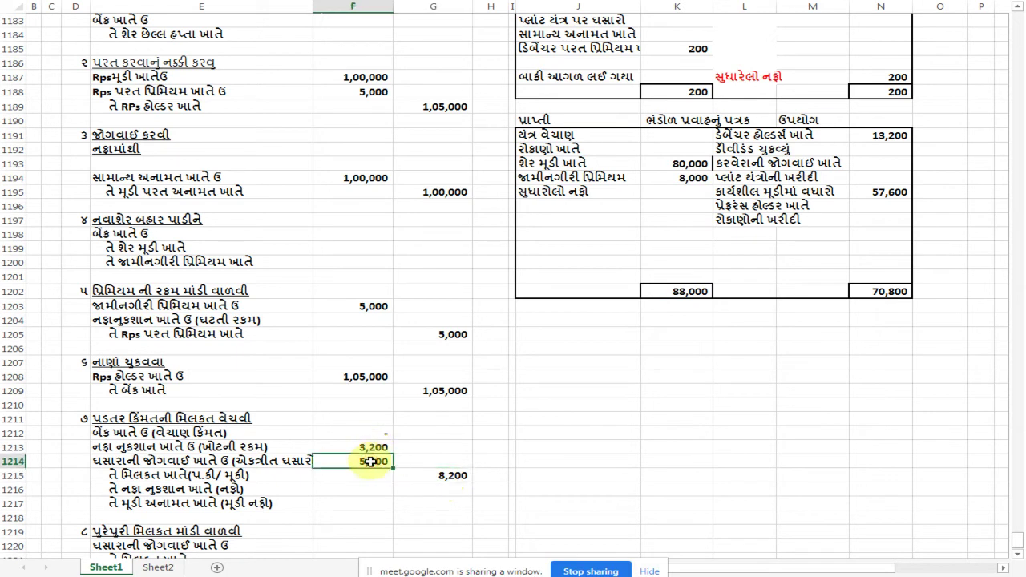
pyautogui.click(373, 447)
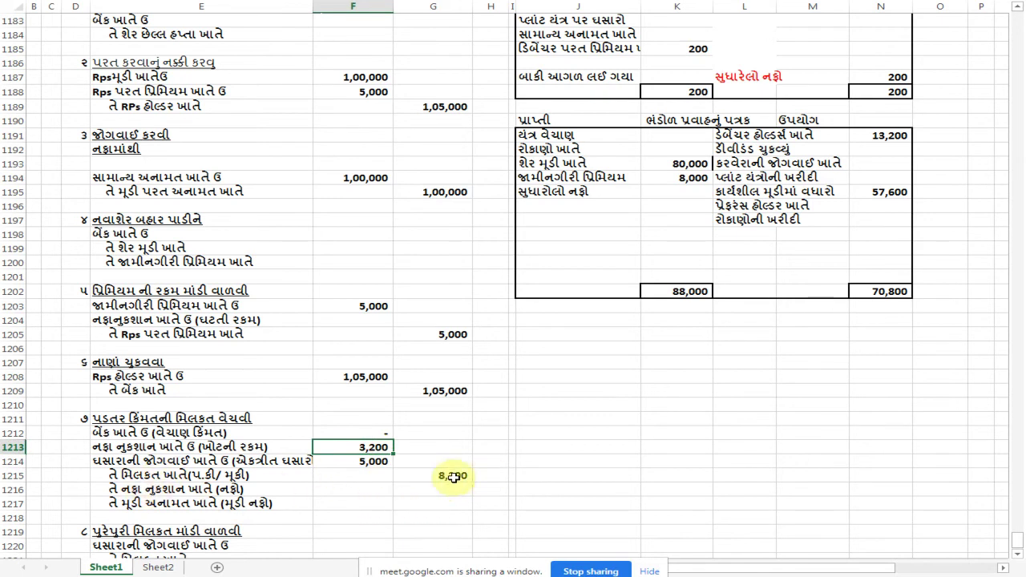
pyautogui.click(452, 474)
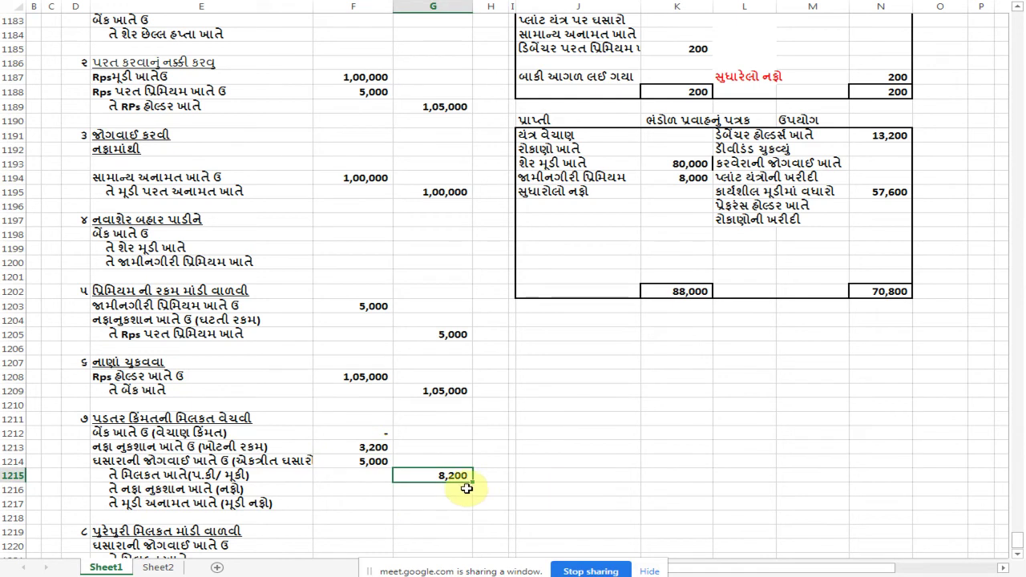
pyautogui.click(385, 449)
pyautogui.click(378, 464)
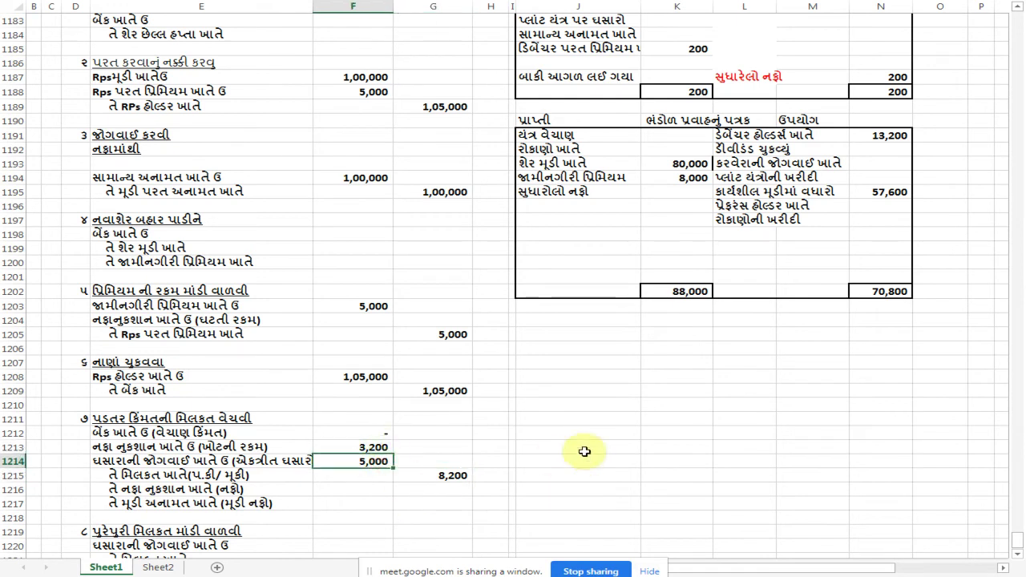
# Enter 3,200 in N1114 and 5,000 in N1115 on the credit side of the plant and machinery account
pyautogui.scroll(9, 635, 440)
pyautogui.scroll(13, 636, 441)
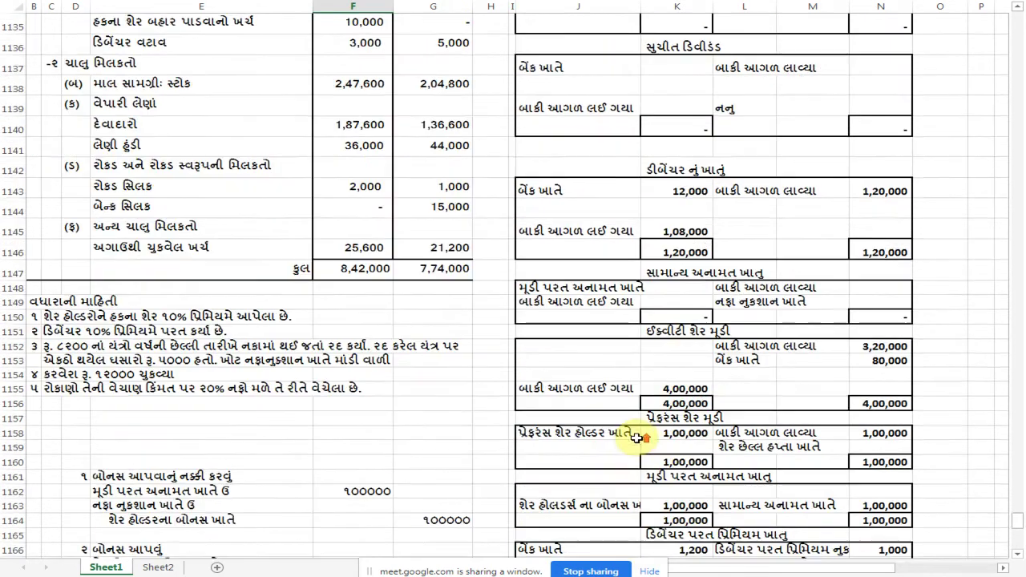
pyautogui.scroll(4, 732, 385)
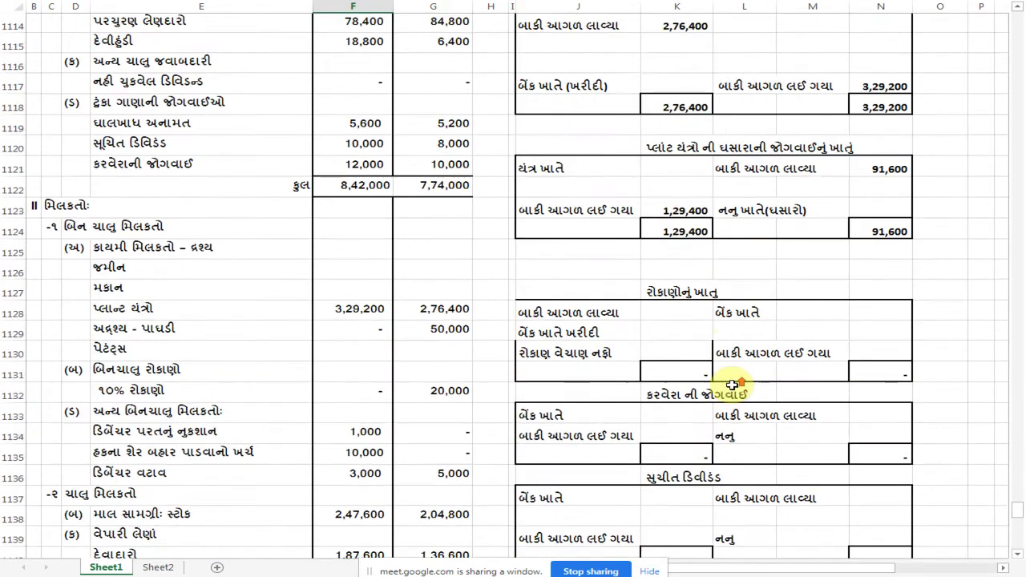
pyautogui.click(885, 210)
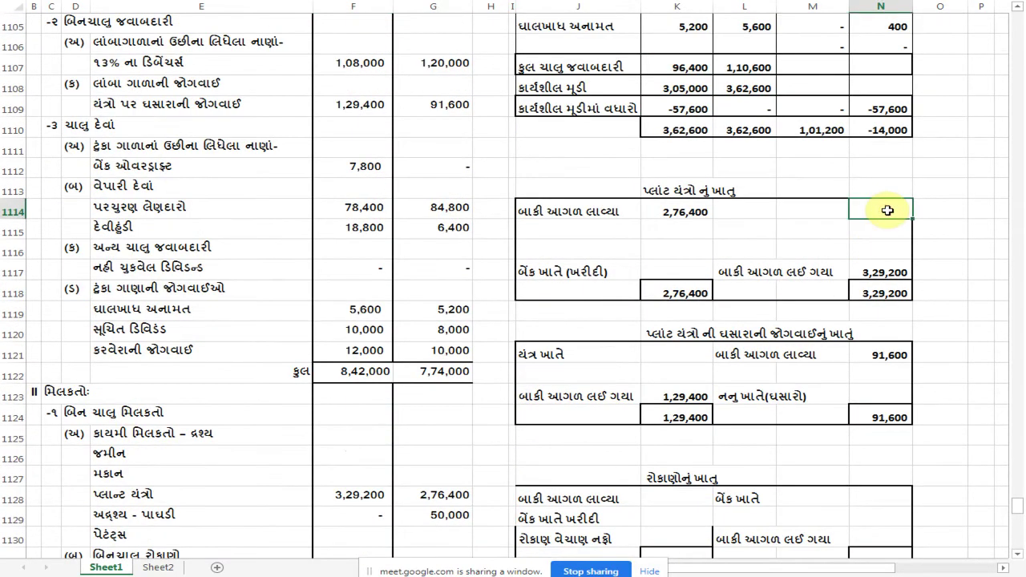
pyautogui.write('3200')
pyautogui.press('Return')
pyautogui.write('૫૦૦૦')
pyautogui.press('Return')
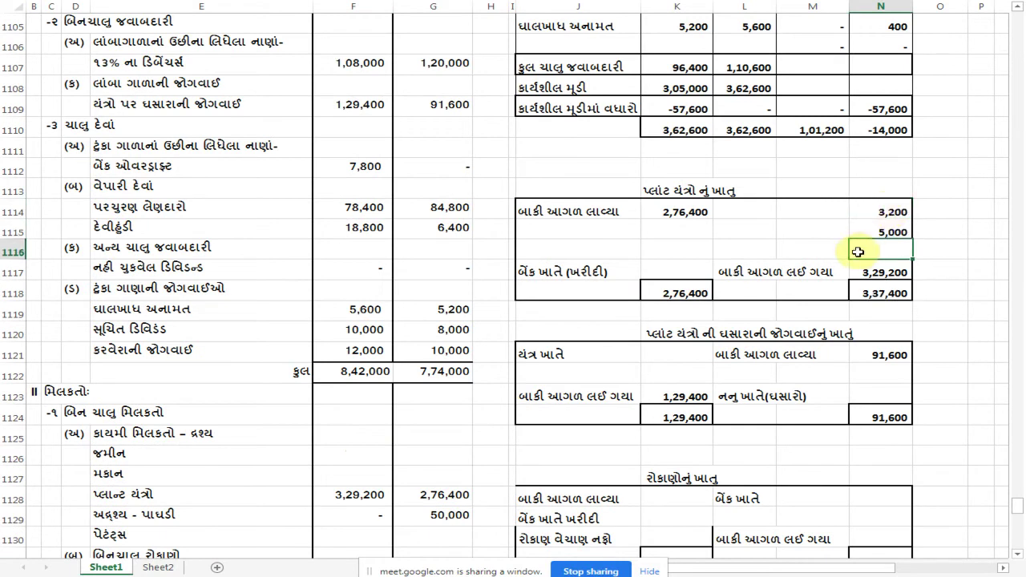
# Label the plant account credits as "નફા નુકશાન ખાતે" in L1114 and "ઘસારાની જોગવાઈ ખાતે" in L1115
pyautogui.click(769, 233)
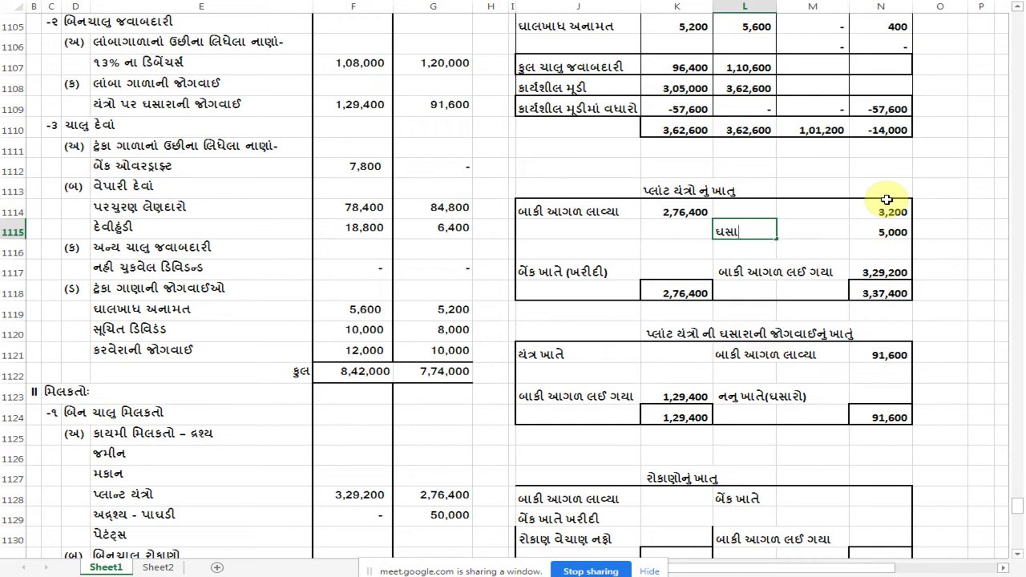
pyautogui.write('ઘસારાની જોગવાએ')
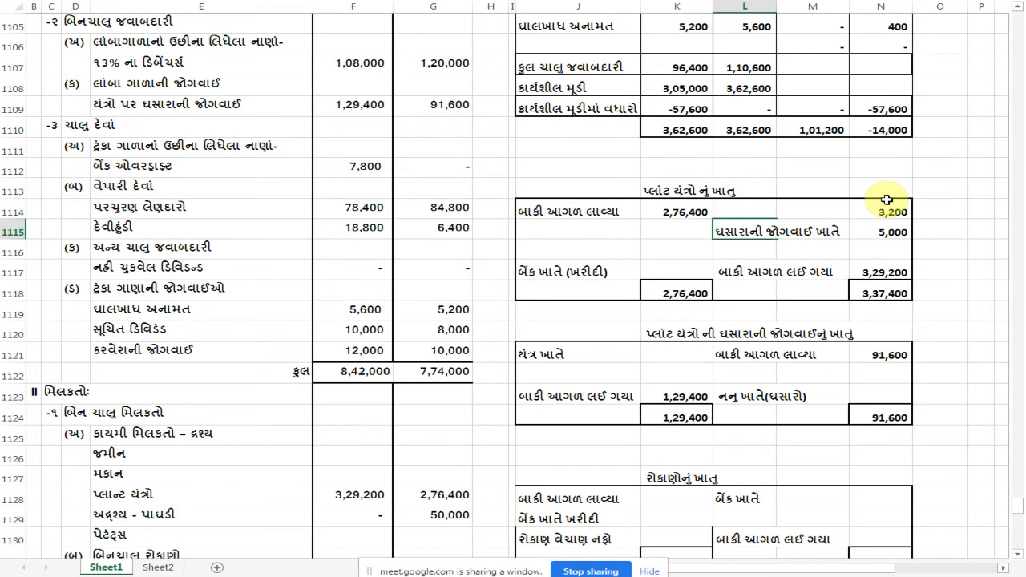
pyautogui.press('Up')
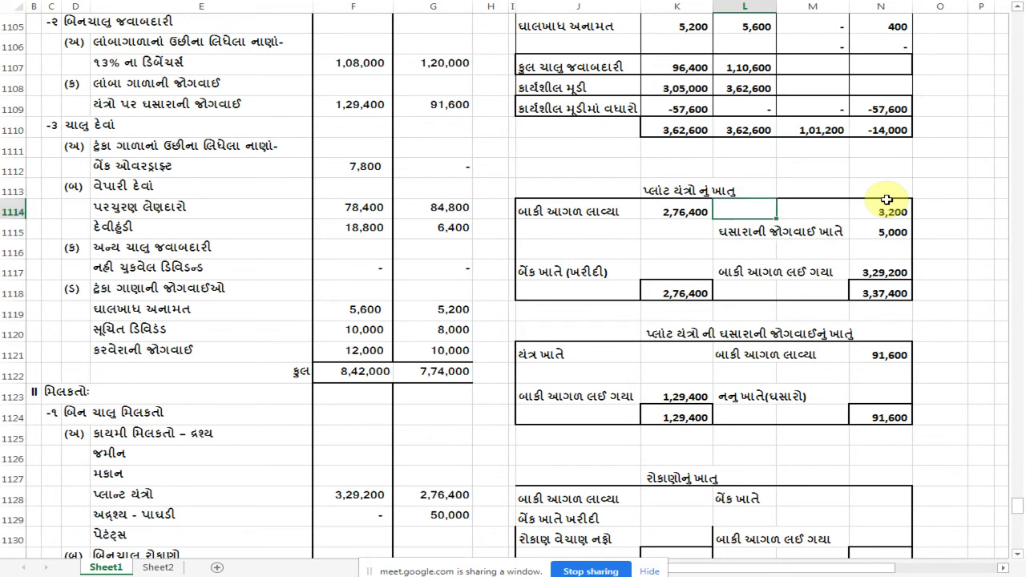
pyautogui.write('નફા નુકસાન ખાતે')
pyautogui.press('Right')
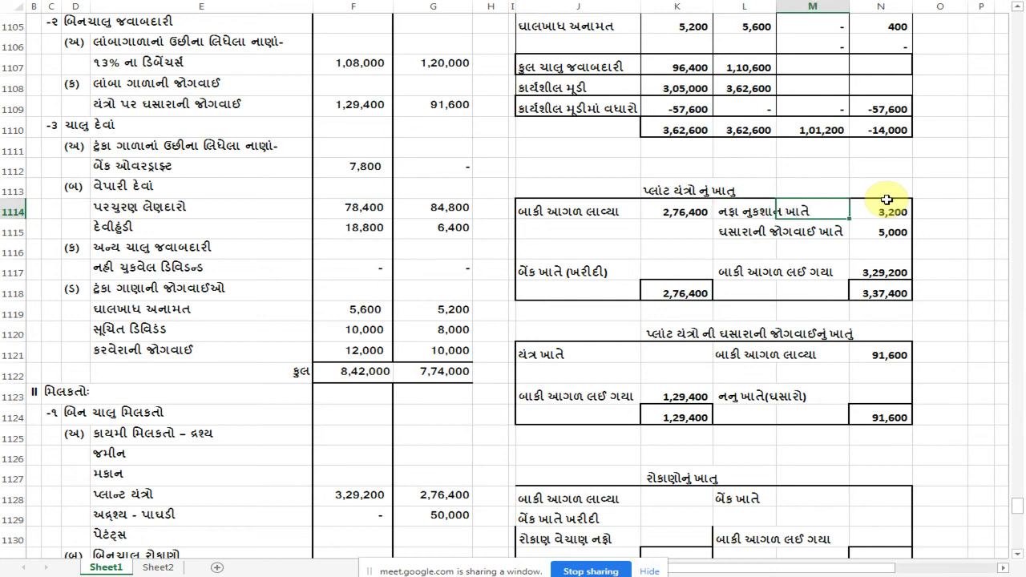
# Enter 5,000 in K1121 of the depreciation provision account and extend its label in J1121 to "યંત્ર ખાતે(એકત્રીત ઘસારો)"
pyautogui.click(673, 353)
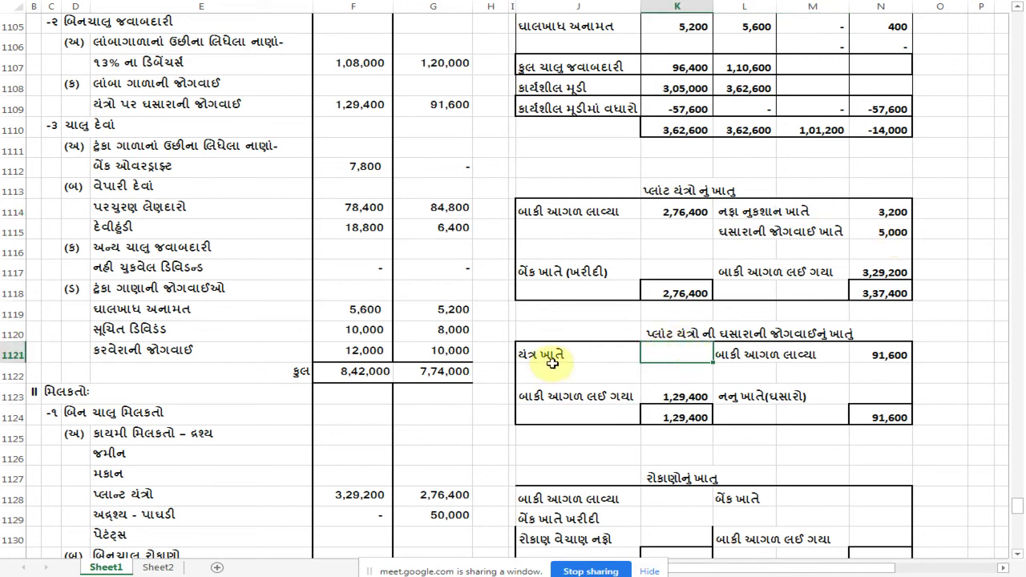
pyautogui.write('૫૦૦૦')
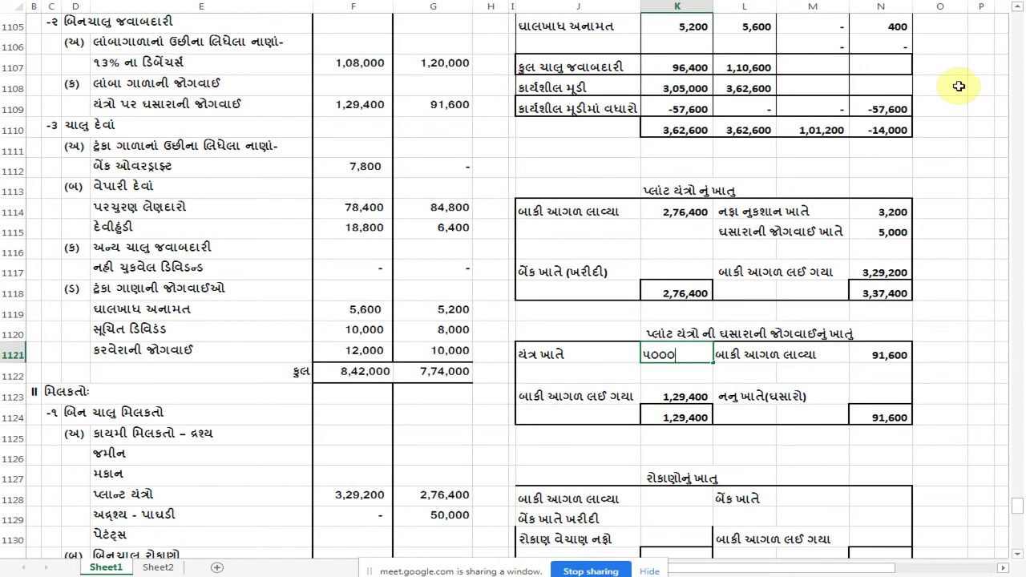
pyautogui.doubleClick(591, 352)
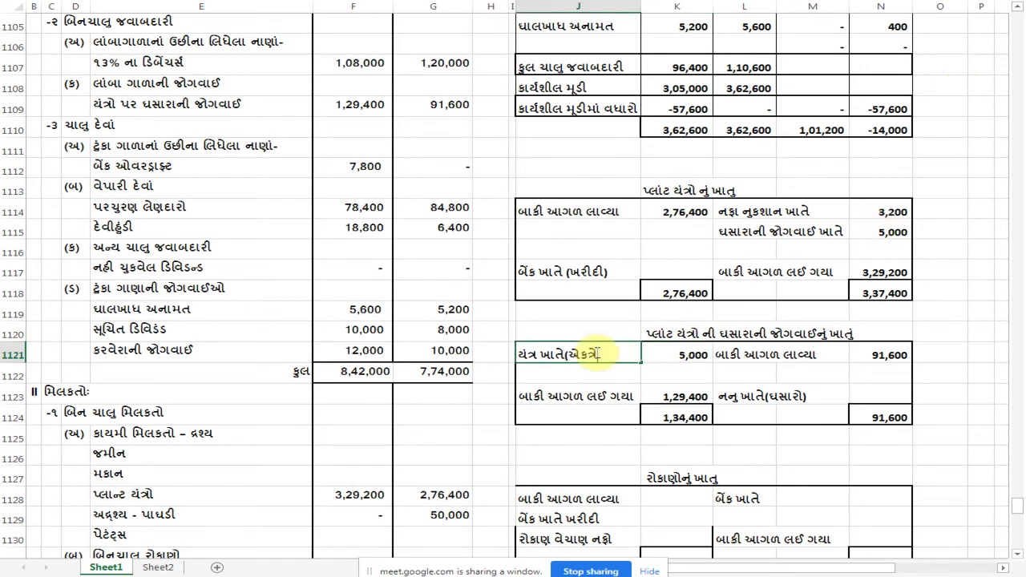
pyautogui.press('BackSpace')
pyautogui.press('BackSpace')
pyautogui.press('BackSpace')
pyautogui.write('ારો)')
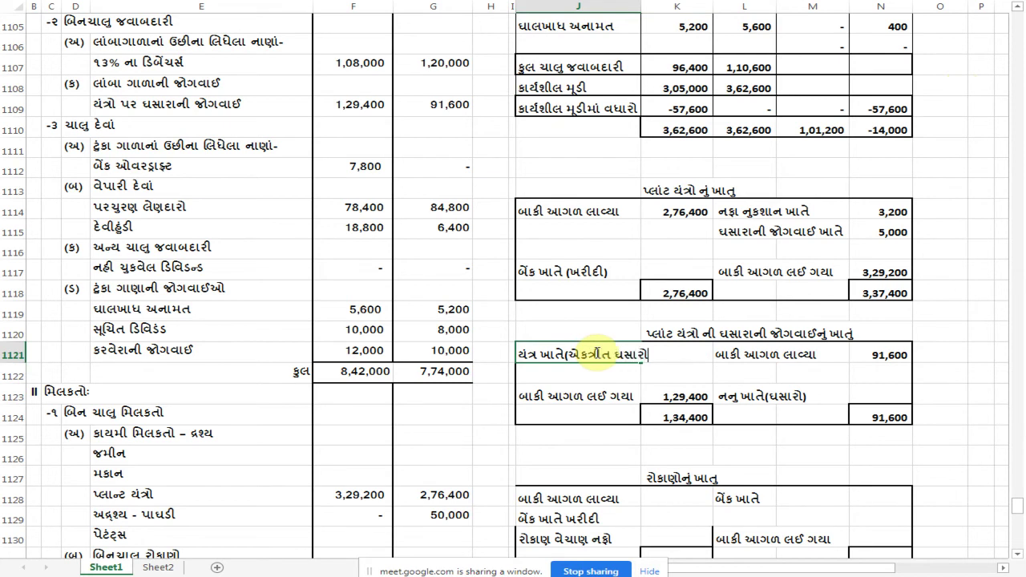
pyautogui.press('Return')
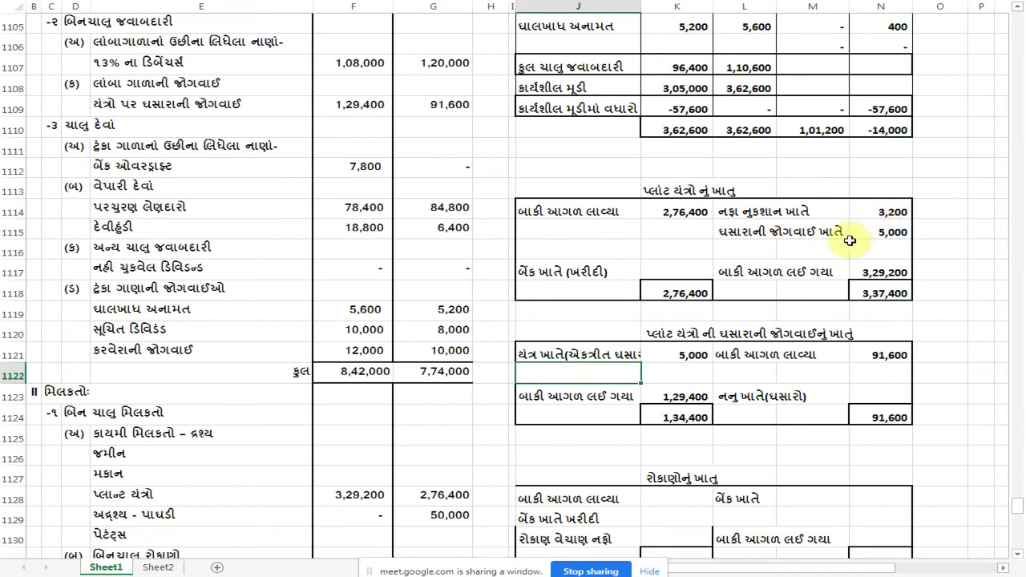
# Relabel J1176 of the adjusted profit and loss account as "યંત્ર માંડી વાલ્યુ" and enter 3,200 in K1176
pyautogui.scroll(-15, 754, 423)
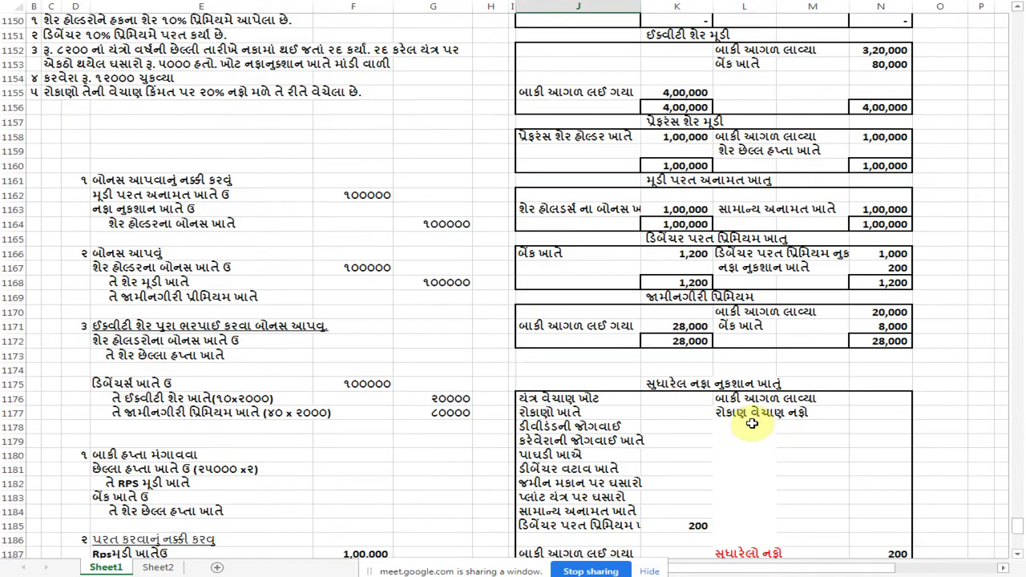
pyautogui.click(676, 398)
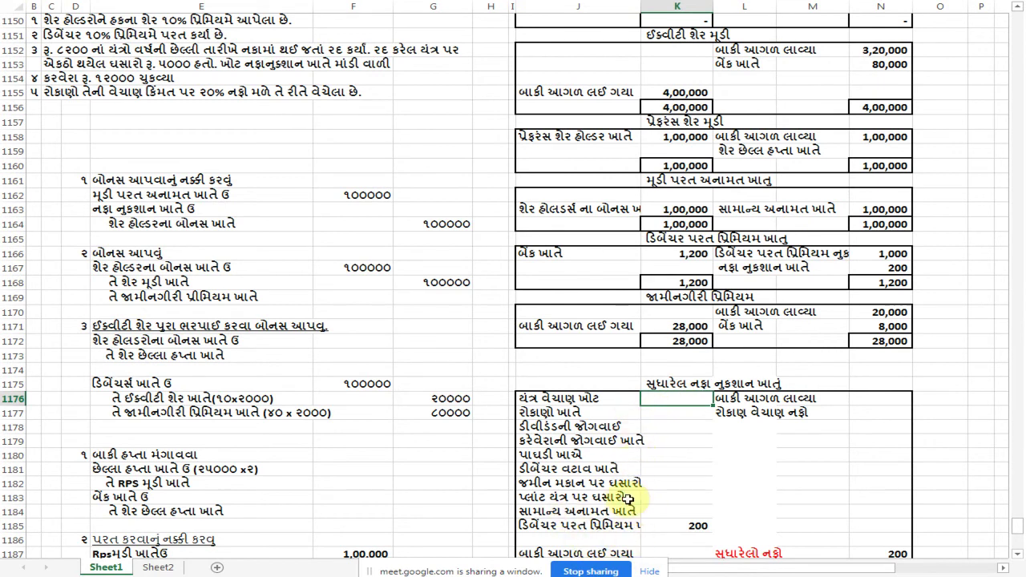
pyautogui.click(692, 498)
pyautogui.click(553, 398)
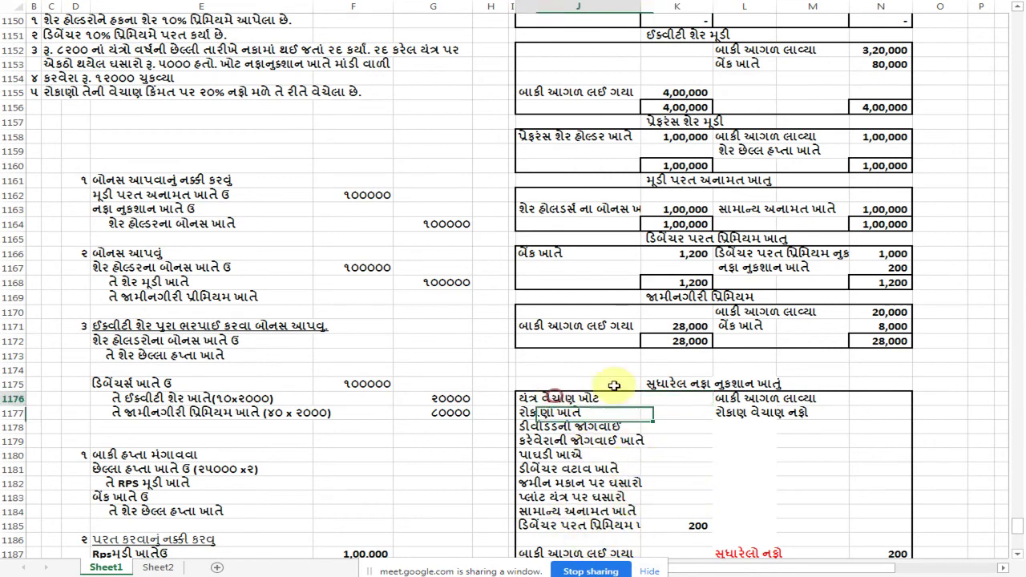
pyautogui.write('યંત્ર મ')
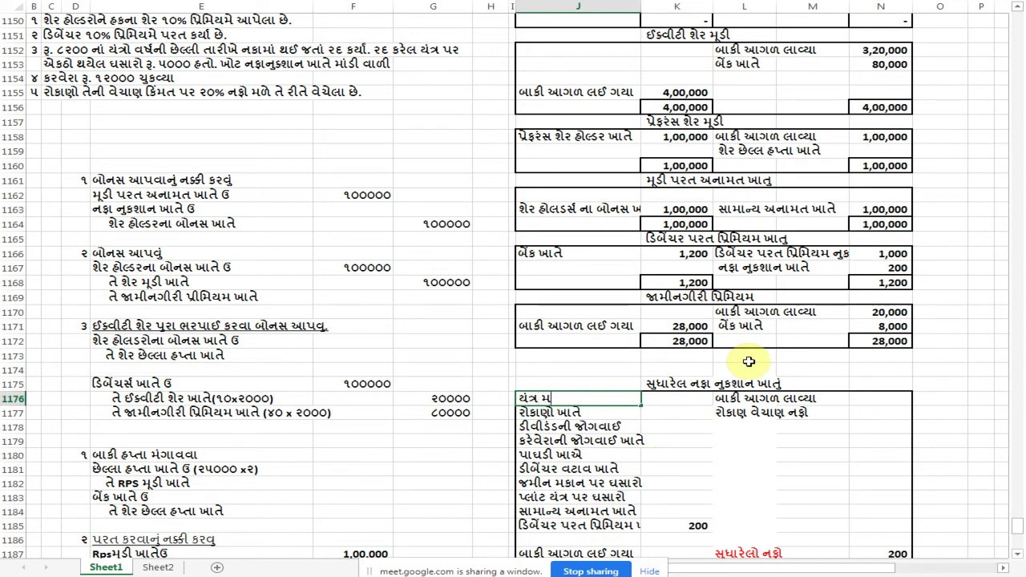
pyautogui.write('ાંડી વાળ્યુ')
pyautogui.press('Tab')
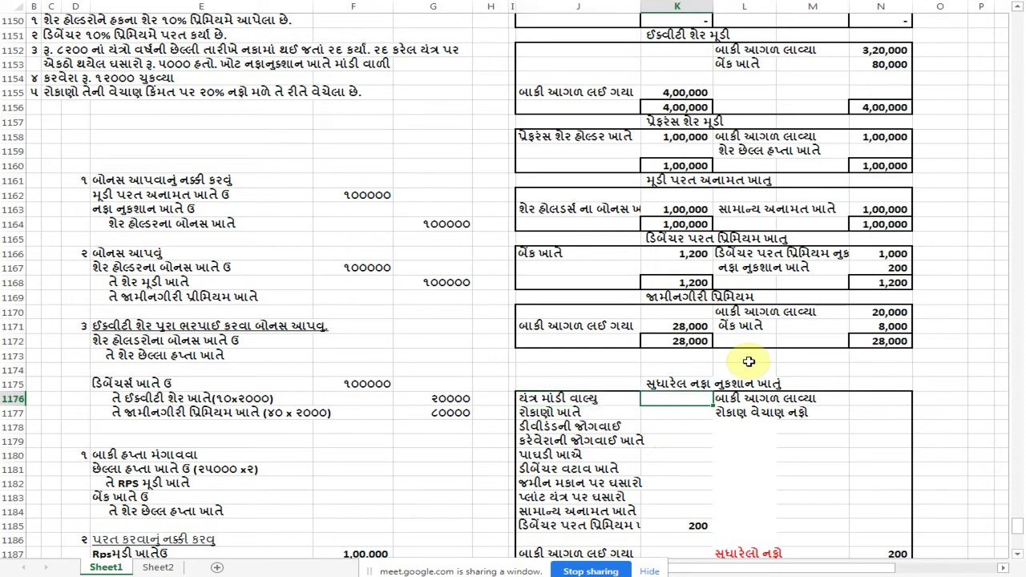
pyautogui.write('3200')
pyautogui.press('Return')
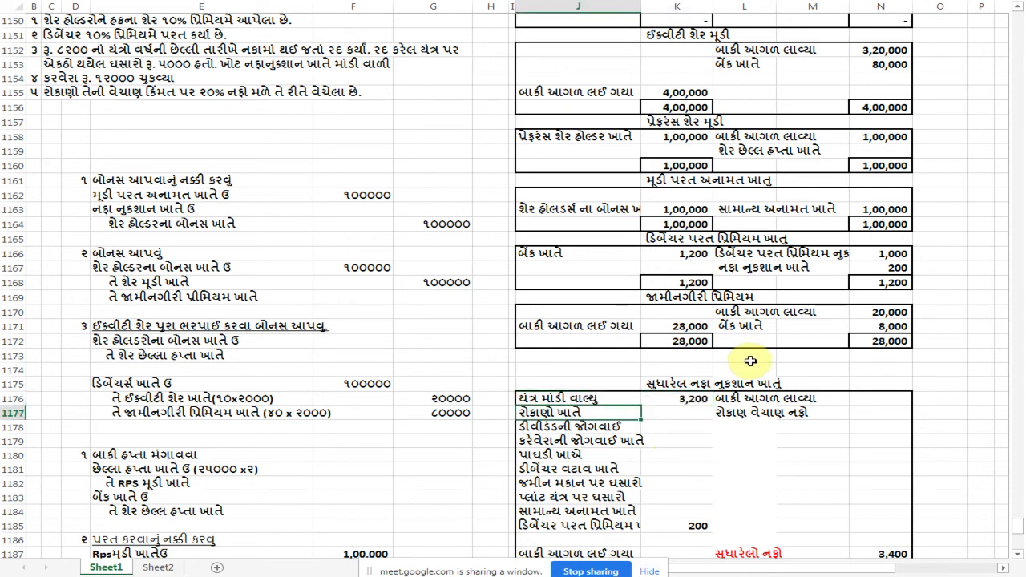
# Clear the leftover amounts in F1161:G1178 beside the bonus share and debenture journal entries
pyautogui.moveTo(343, 175); pyautogui.dragTo(440, 425)
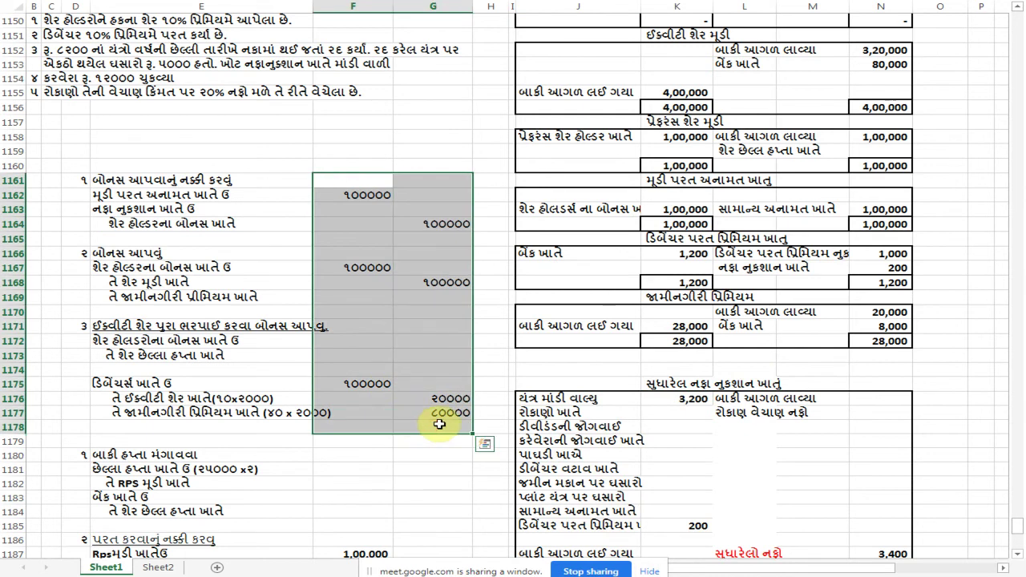
pyautogui.press('Delete')
# Read additional information notes 3 and 4 and check both years' tax provision balances in the balance sheet
pyautogui.scroll(4, 440, 424)
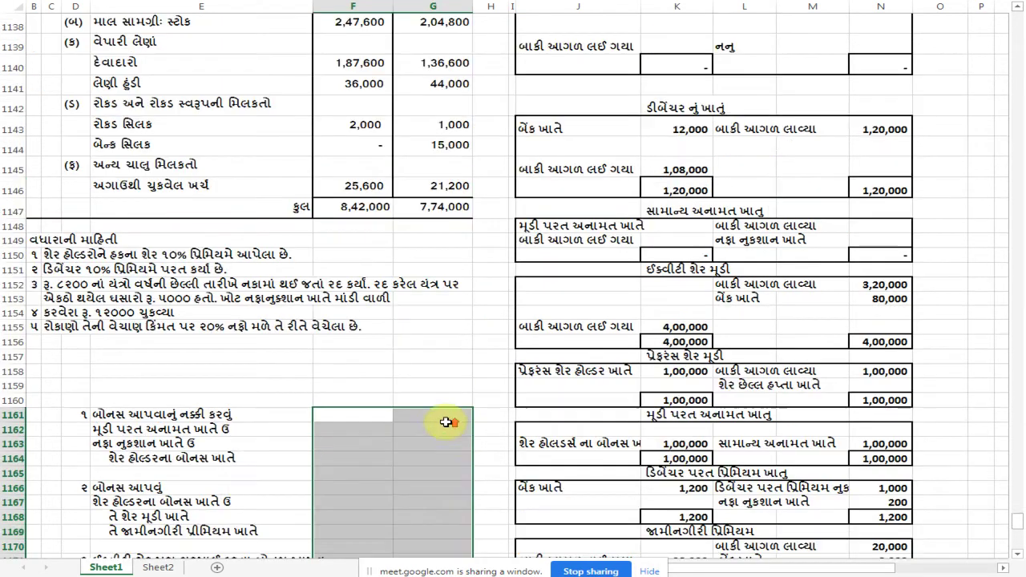
pyautogui.click(253, 295)
pyautogui.click(83, 294)
pyautogui.click(83, 313)
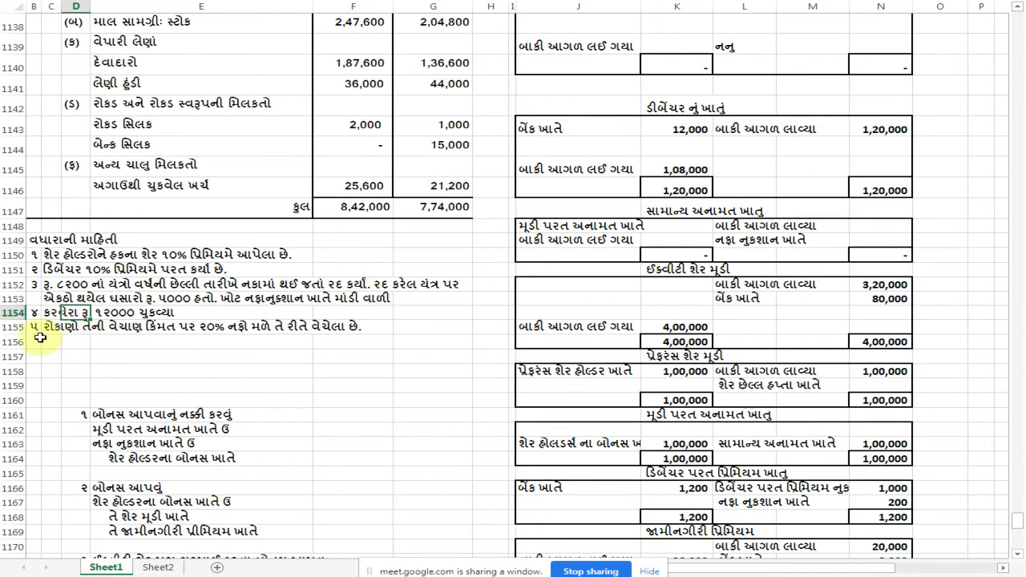
pyautogui.scroll(8, 255, 401)
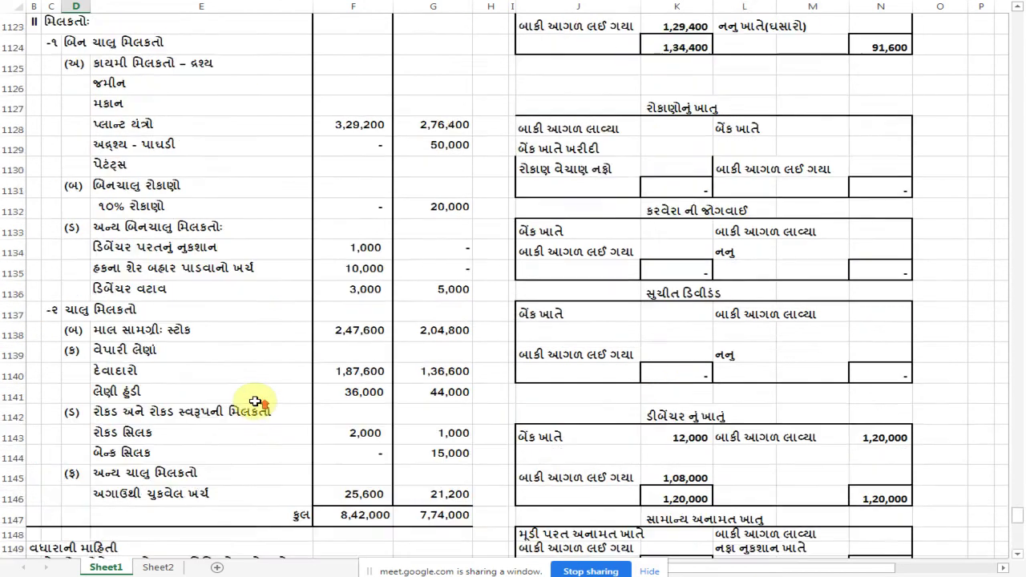
pyautogui.click(433, 166)
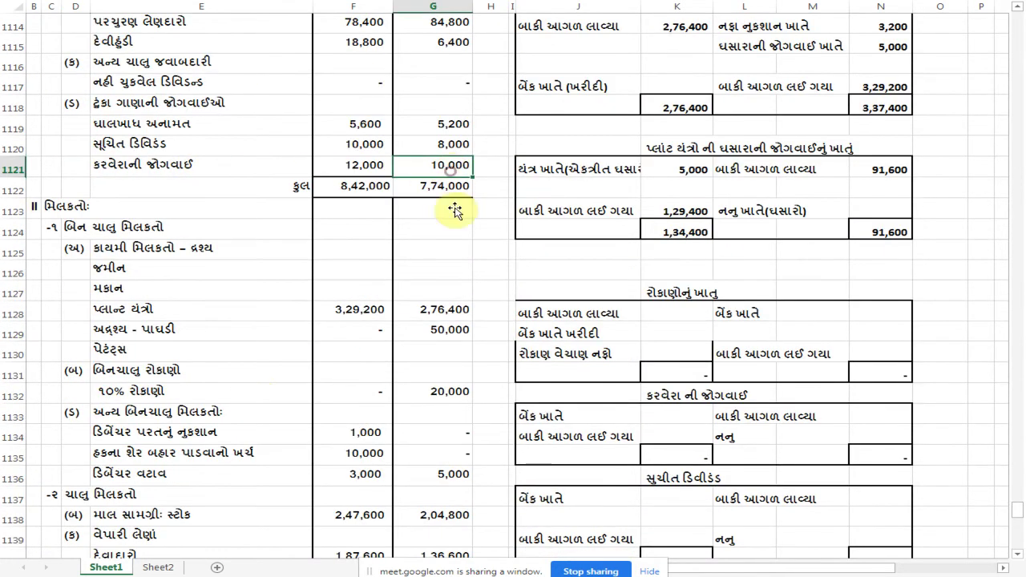
pyautogui.click(362, 172)
pyautogui.scroll(-4, 422, 333)
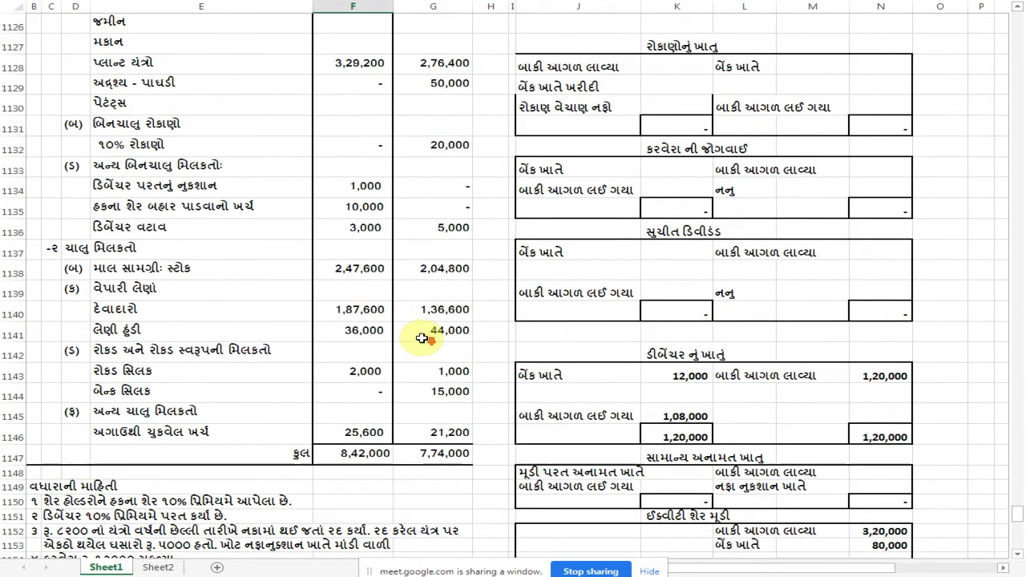
pyautogui.scroll(-5, 423, 333)
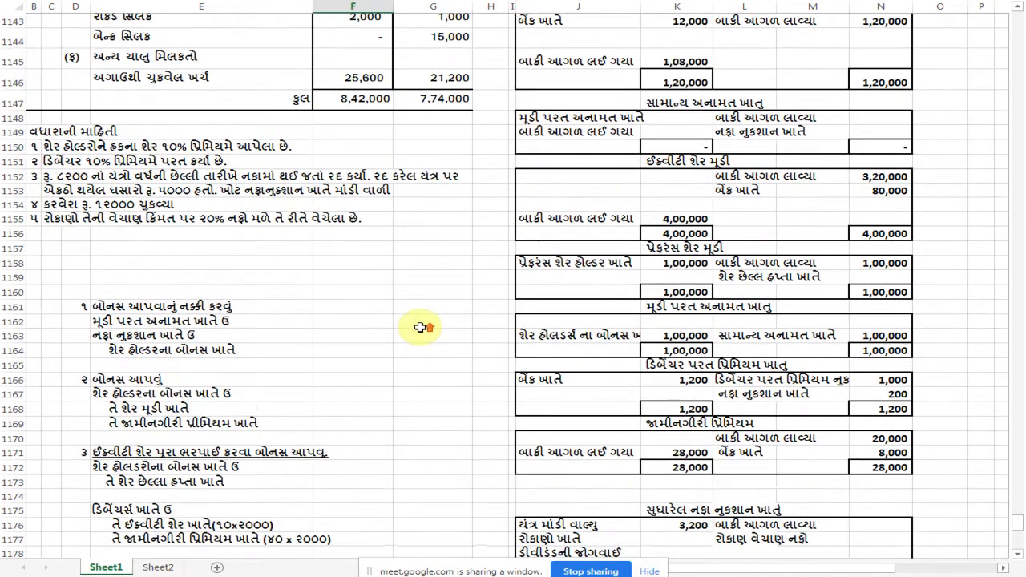
# Enter 10,000 in N1133 as the opening balance of the tax provision account
pyautogui.scroll(-2, 420, 327)
pyautogui.scroll(4, 420, 327)
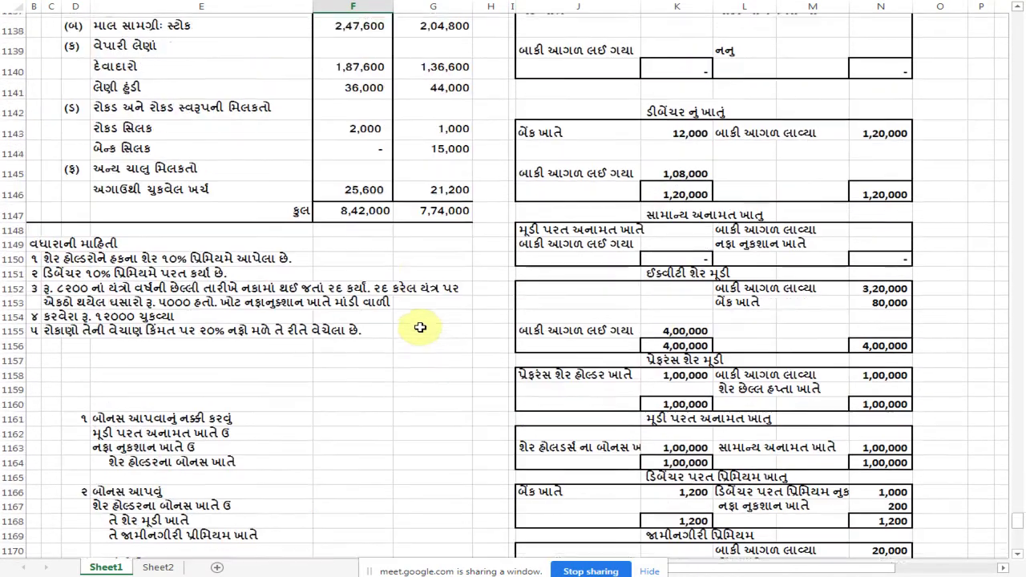
pyautogui.scroll(2, 420, 327)
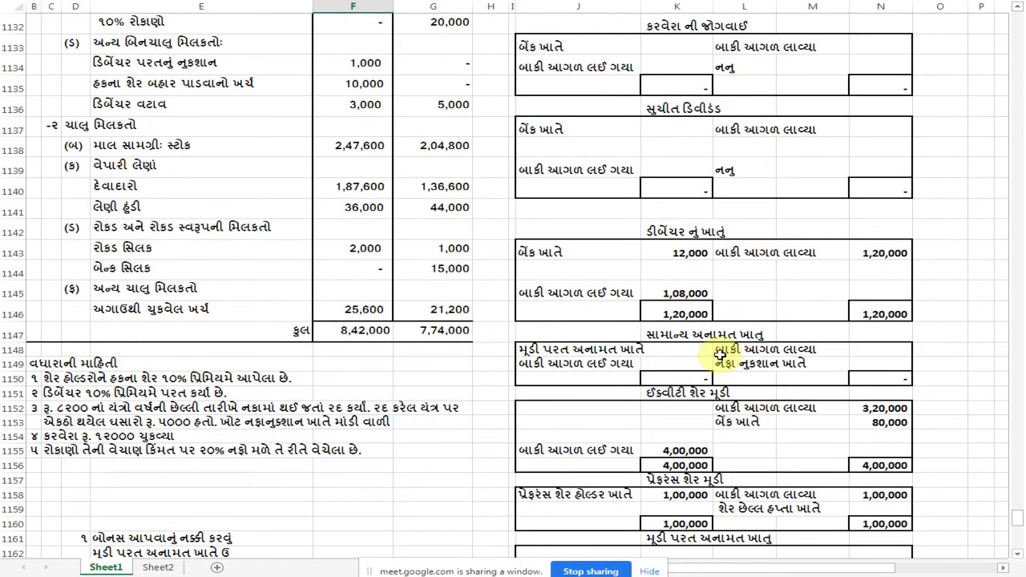
pyautogui.scroll(-3, 719, 355)
pyautogui.scroll(2, 720, 356)
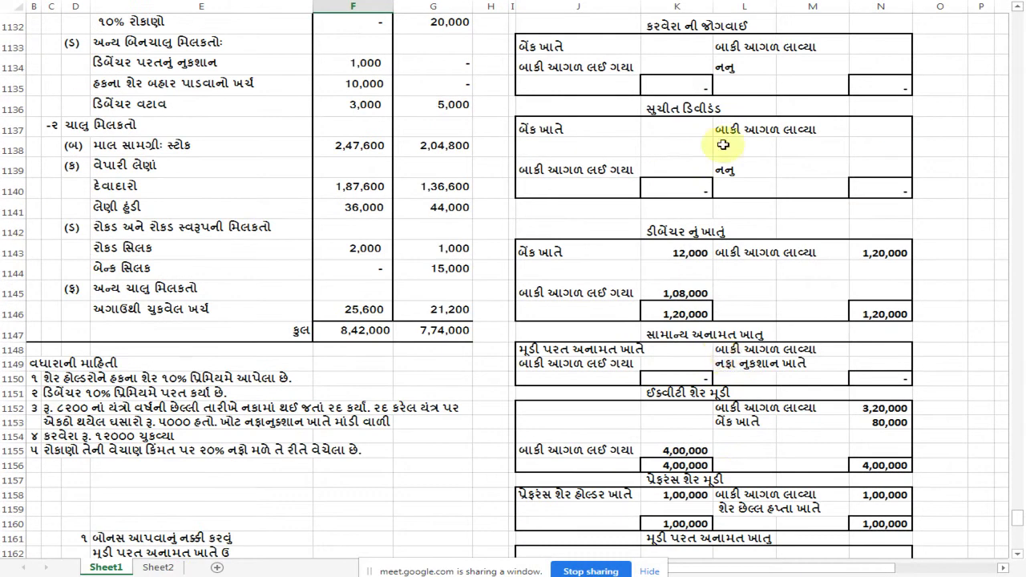
pyautogui.click(844, 45)
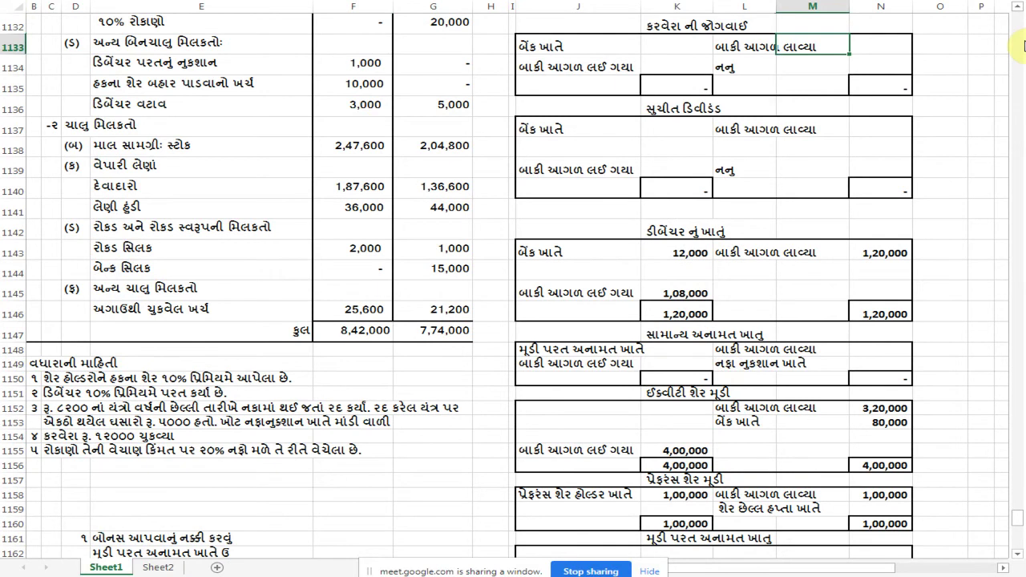
pyautogui.press('Right')
pyautogui.write('૧૦૦૦')
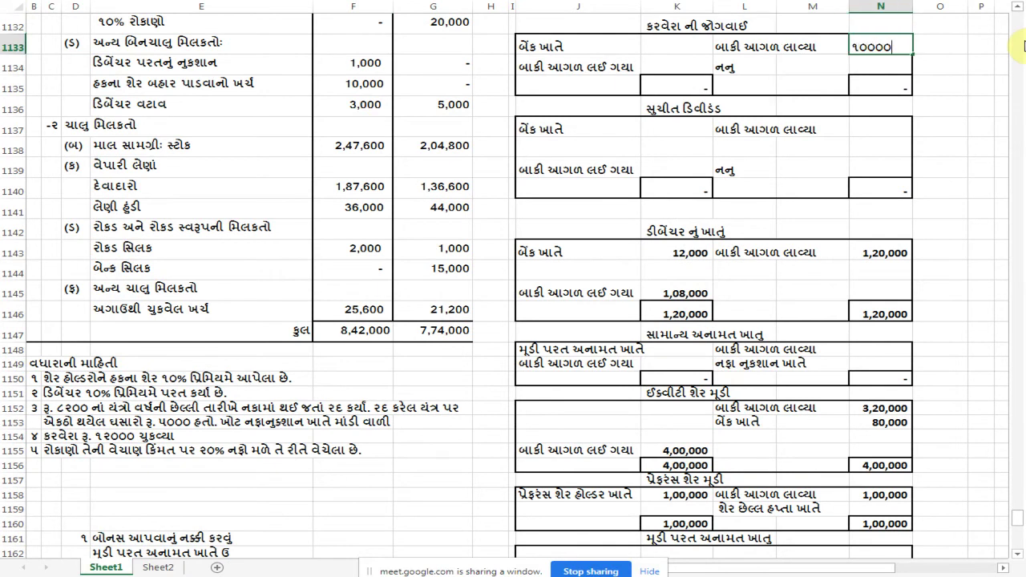
pyautogui.write('૦')
pyautogui.press('Return')
# Enter 12,000 in K1134 as the tax provision's closing balance and 12,000 in K1133 as the tax paid by bank
pyautogui.write('૧૨૦૦૦')
pyautogui.press('Up')
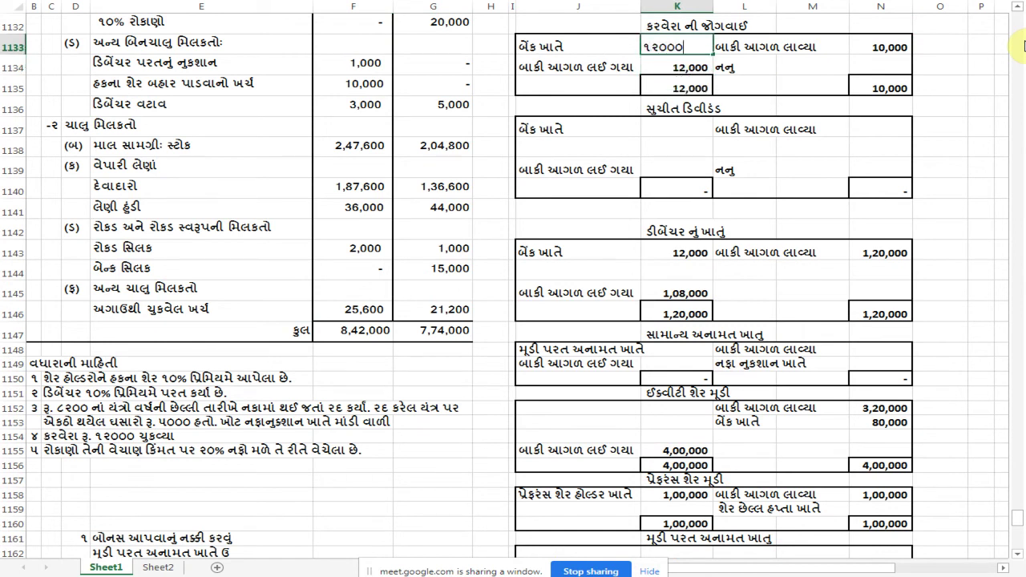
pyautogui.press('Return')
pyautogui.press('Right')
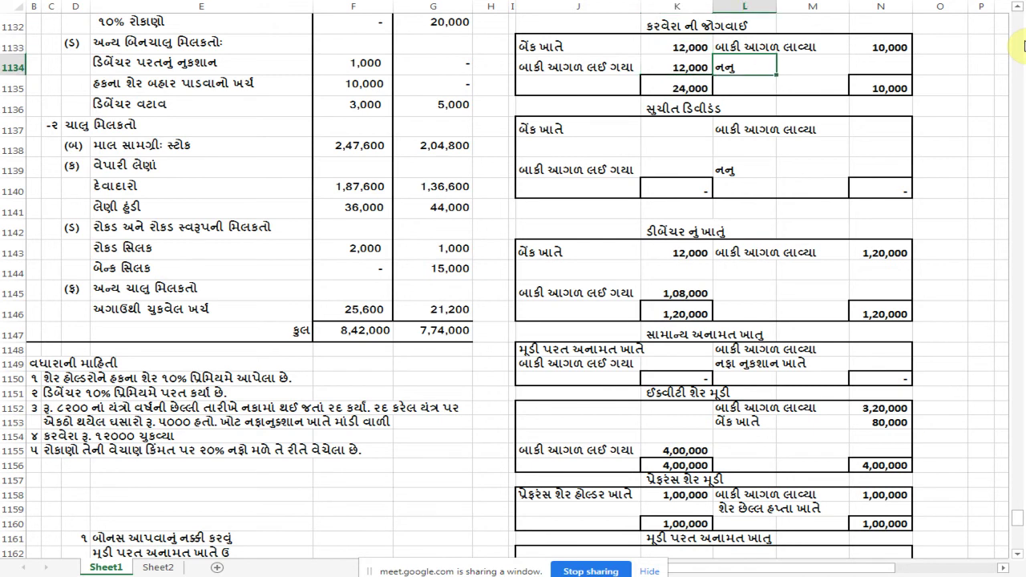
pyautogui.press('Left')
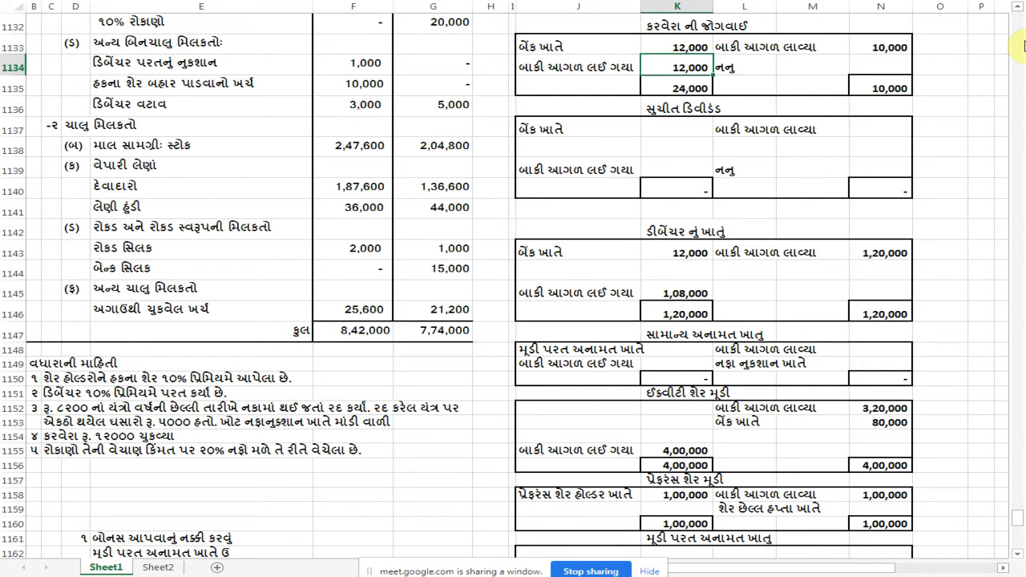
pyautogui.press('Right')
pyautogui.press('Right')
pyautogui.press('Right')
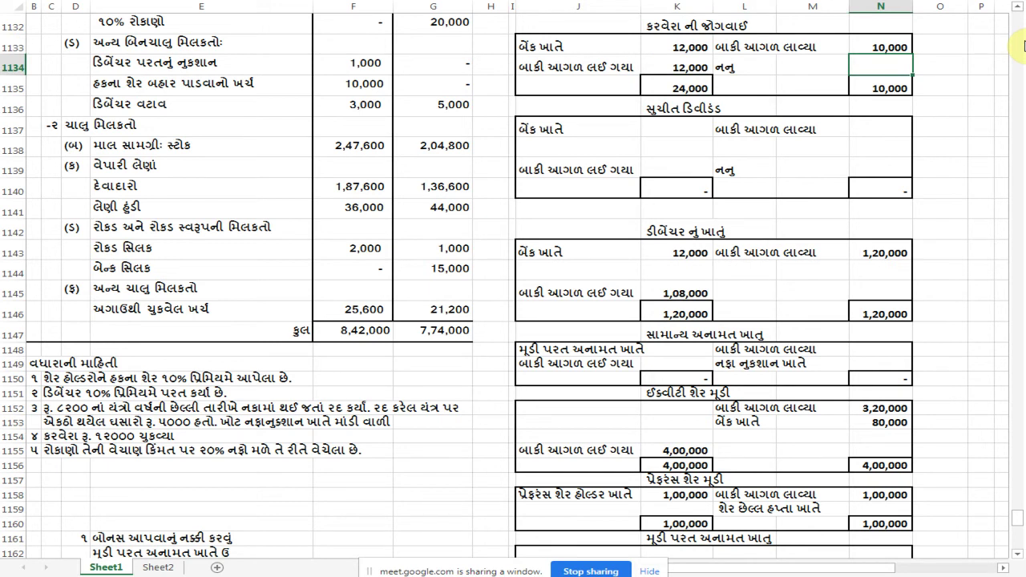
# Enter 12,000 in N1193 for the tax provision line on the uses side of the funds flow statement
pyautogui.click(654, 48)
pyautogui.scroll(-12, 706, 281)
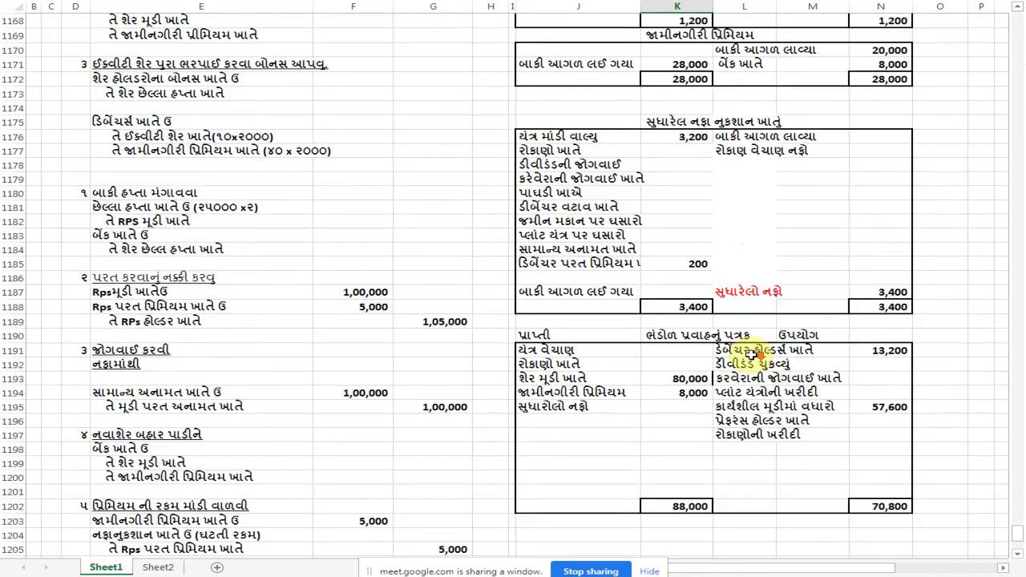
pyautogui.click(886, 378)
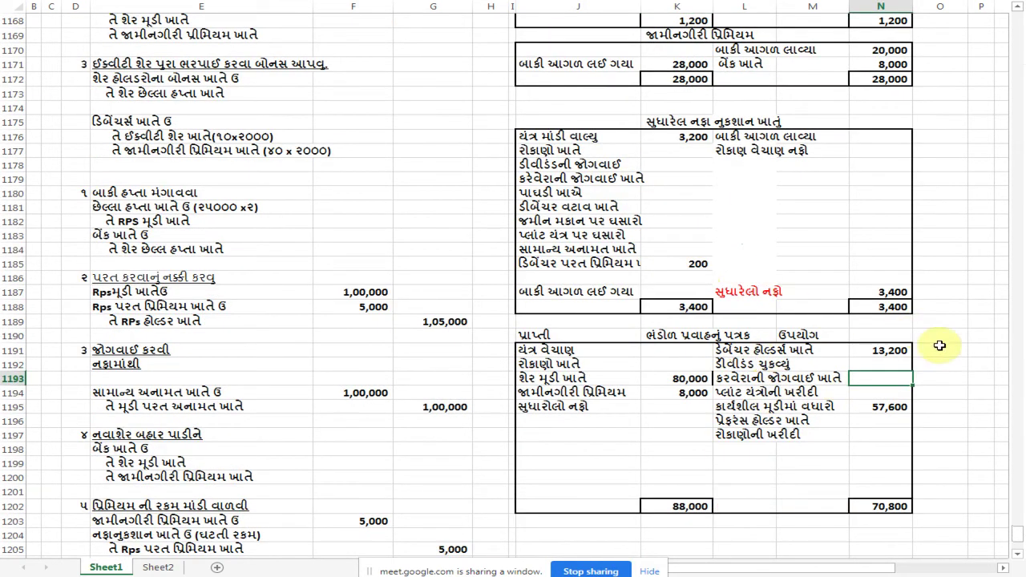
pyautogui.press('Return')
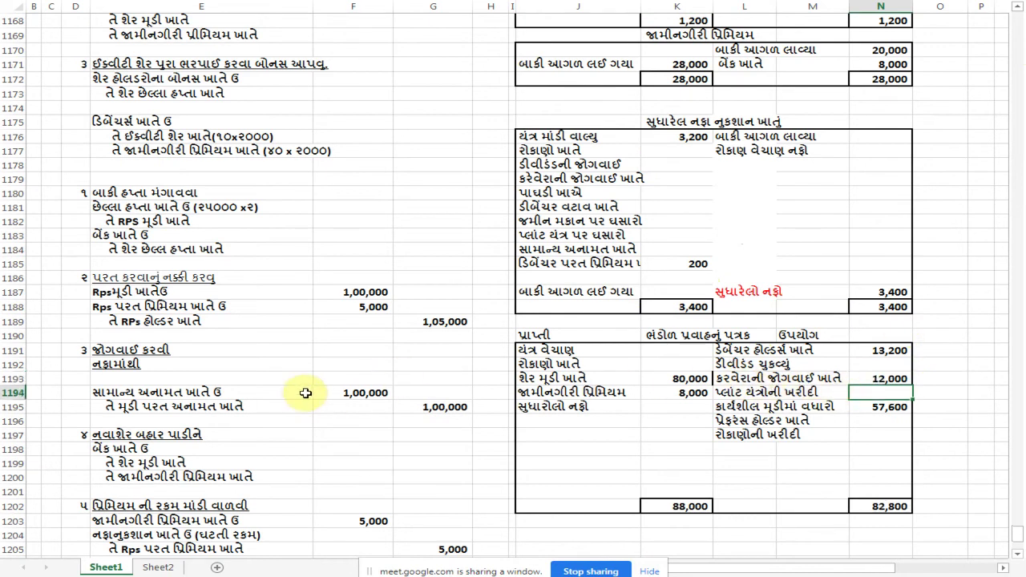
# Check note 5 and the balance sheet's 10% investments, and enter 20,000 in K1128 as the investments account's opening balance
pyautogui.scroll(4, 309, 391)
pyautogui.scroll(7, 309, 391)
pyautogui.click(73, 389)
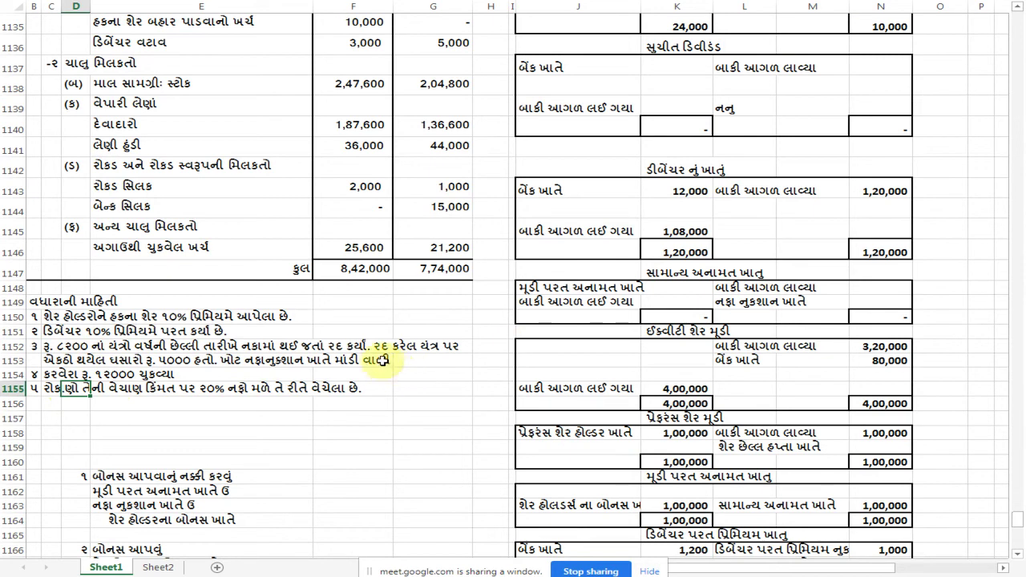
pyautogui.scroll(5, 650, 344)
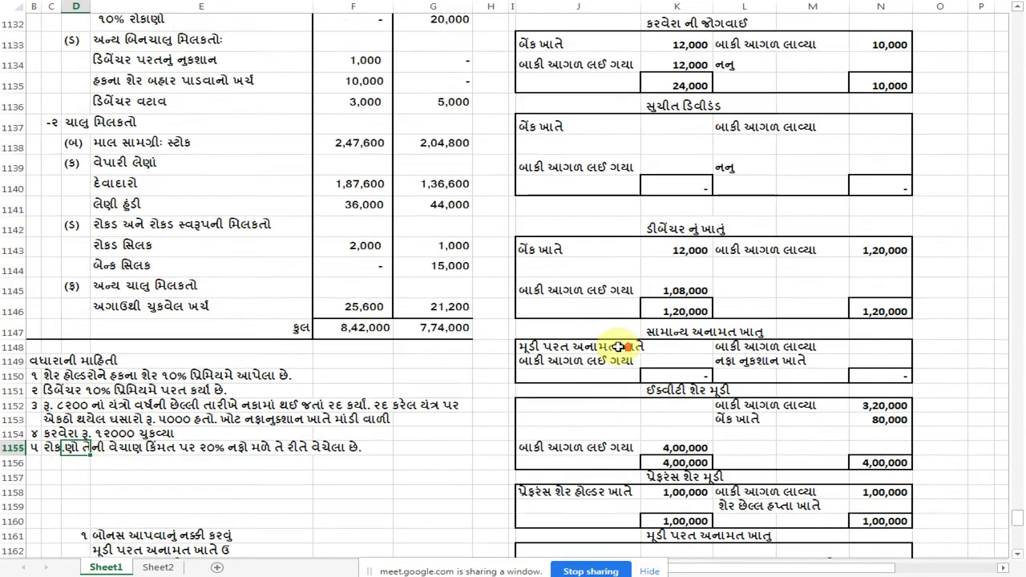
pyautogui.scroll(2, 610, 337)
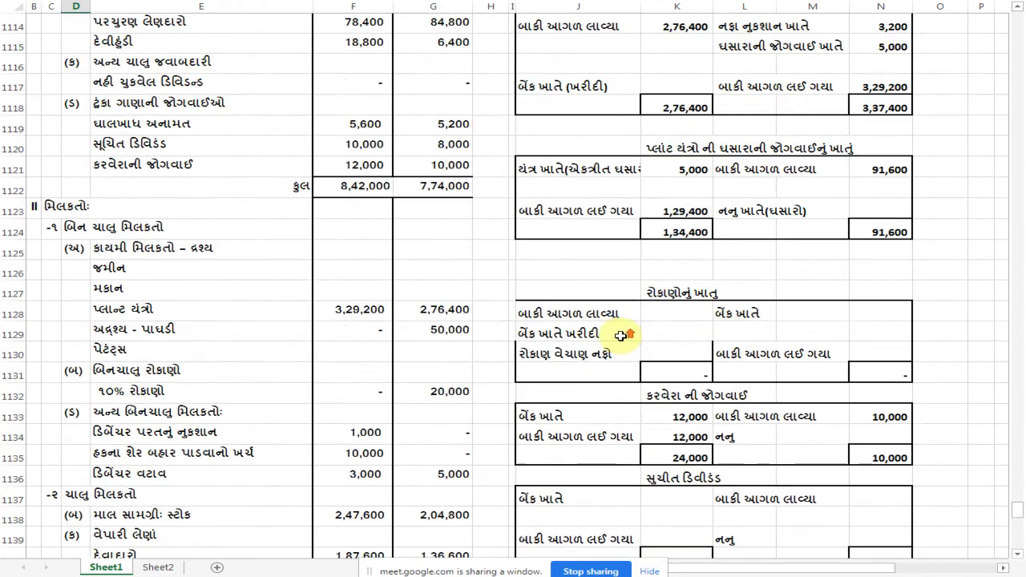
pyautogui.scroll(-1, 232, 307)
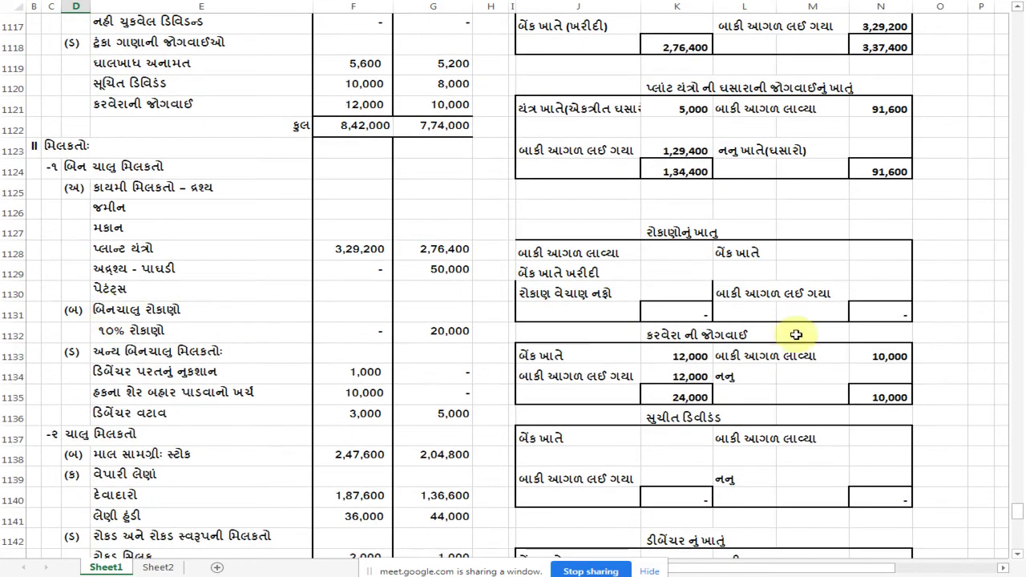
pyautogui.click(464, 330)
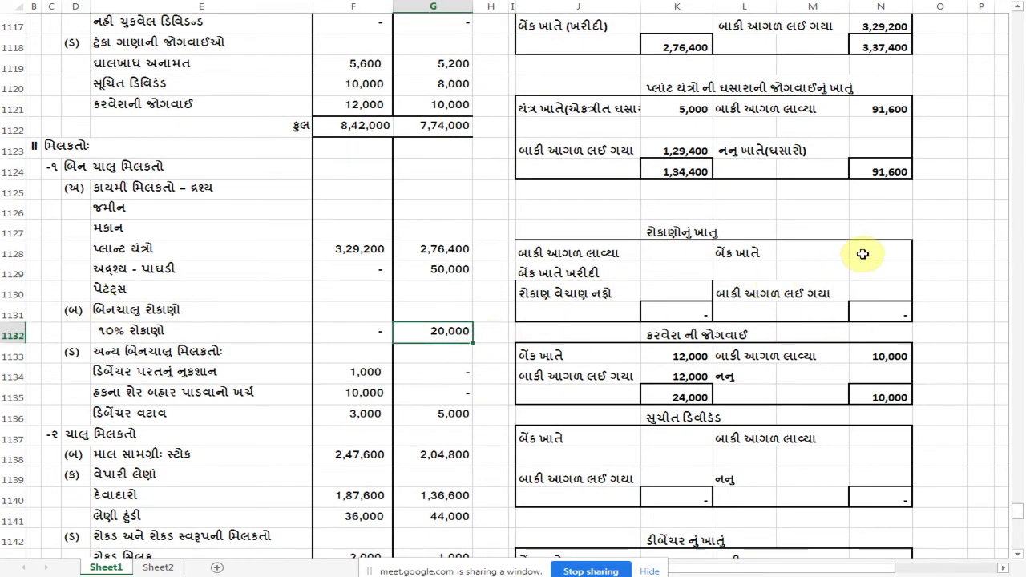
pyautogui.click(654, 253)
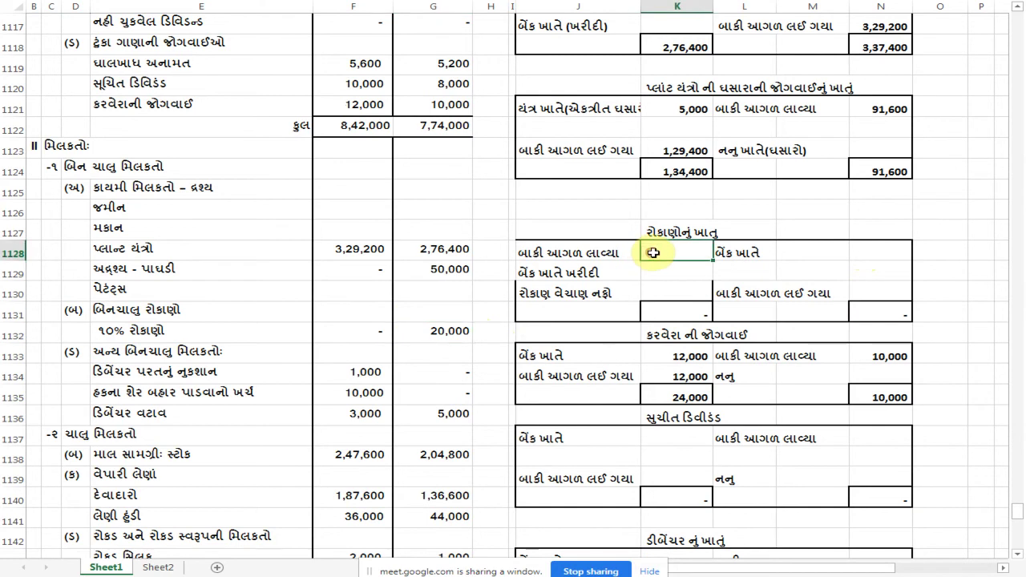
pyautogui.write('૨૦૦૦')
pyautogui.press('Return')
# Enter 0 in N1130 as the closing balance of the investments account
pyautogui.press('Right')
pyautogui.press('Right')
pyautogui.press('Right')
pyautogui.press('Down')
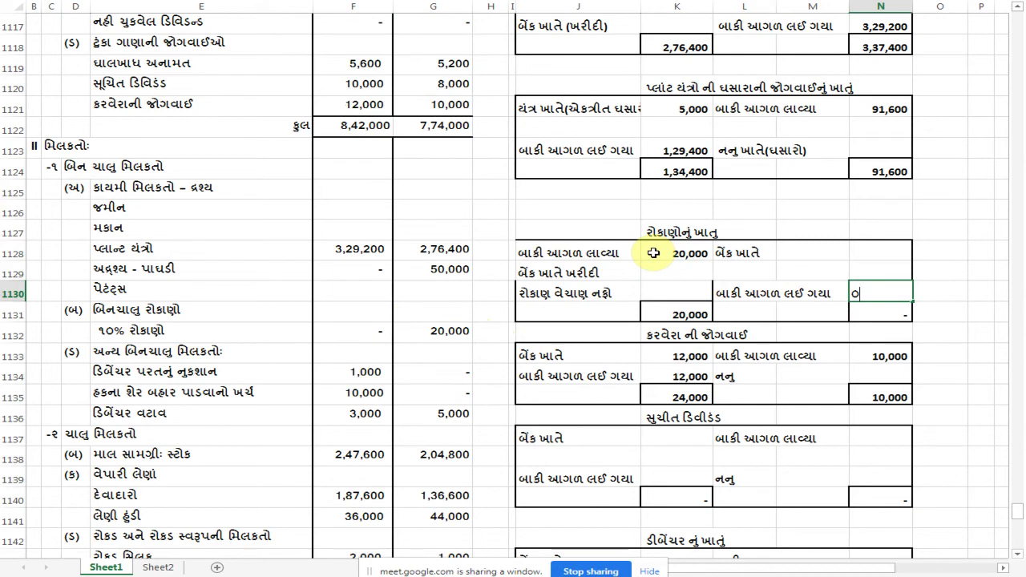
pyautogui.write('૦')
pyautogui.press('Up')
# Clear the bank purchase label "બેંક ખાતે ખરીદી" from J1129 of the investments account
pyautogui.press('Left')
pyautogui.press('Left')
pyautogui.press('Left')
pyautogui.press('Left')
pyautogui.press('Left')
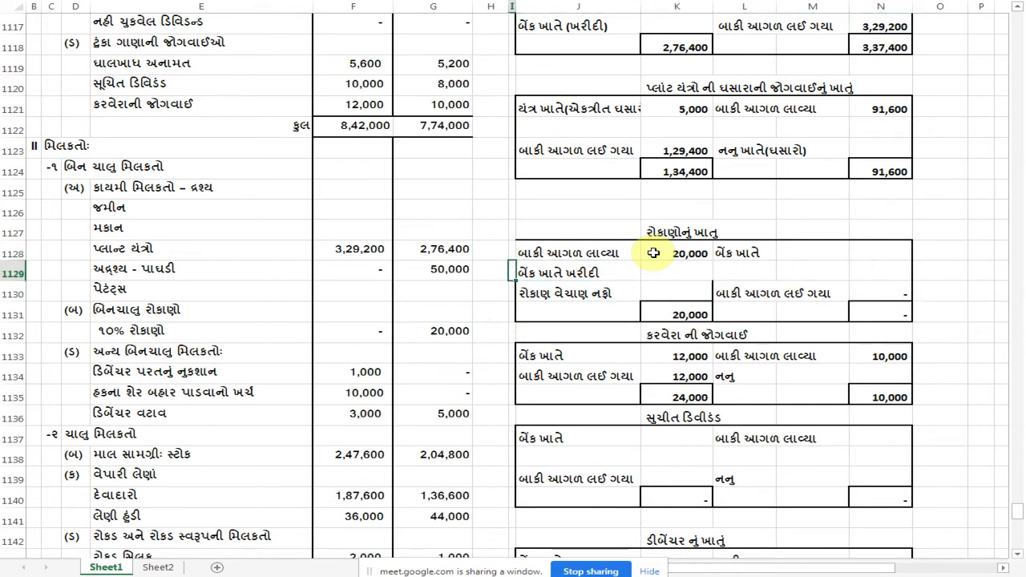
pyautogui.press('Right')
pyautogui.press('Delete')
pyautogui.press('Down')
pyautogui.press('Up')
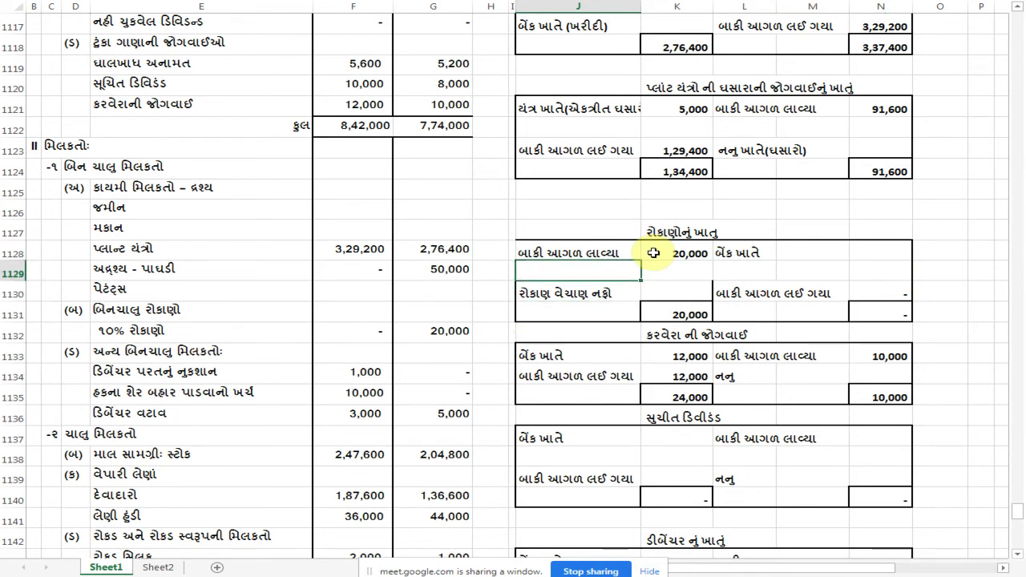
# Reread note 5 on the investment sale and examine the bank and sale profit lines of the investments account
pyautogui.scroll(-4, 653, 253)
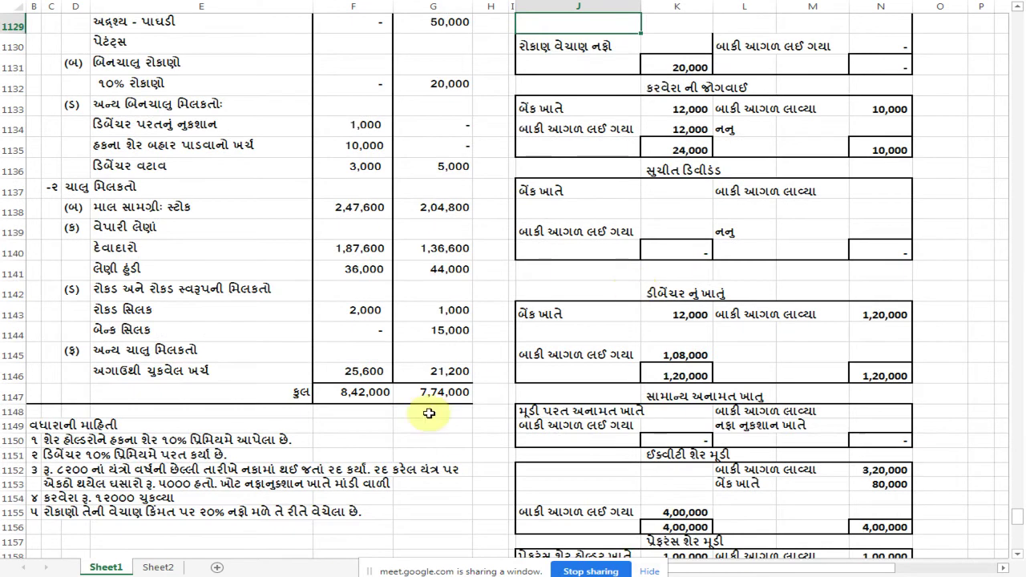
pyautogui.scroll(4, 527, 421)
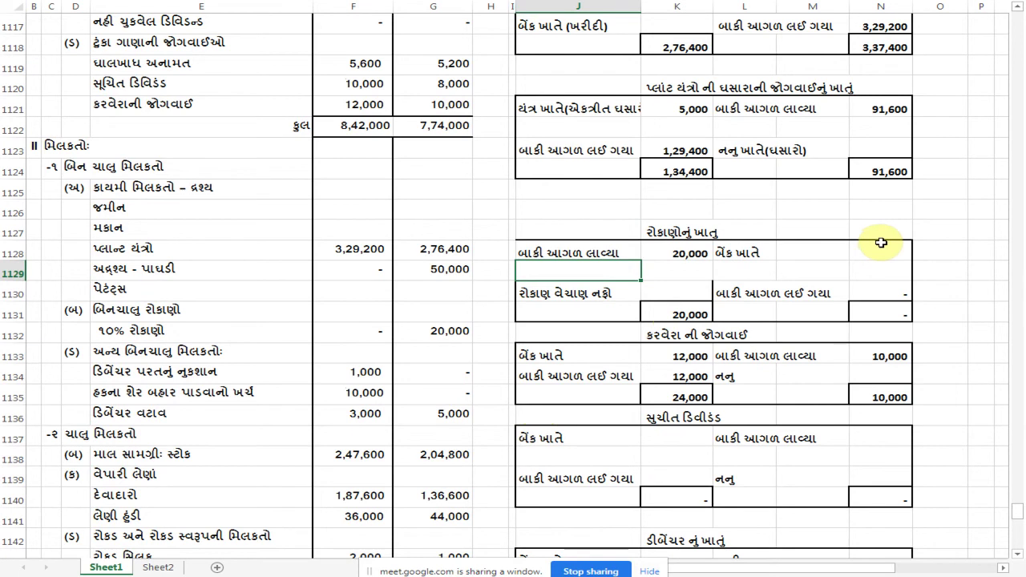
pyautogui.click(659, 294)
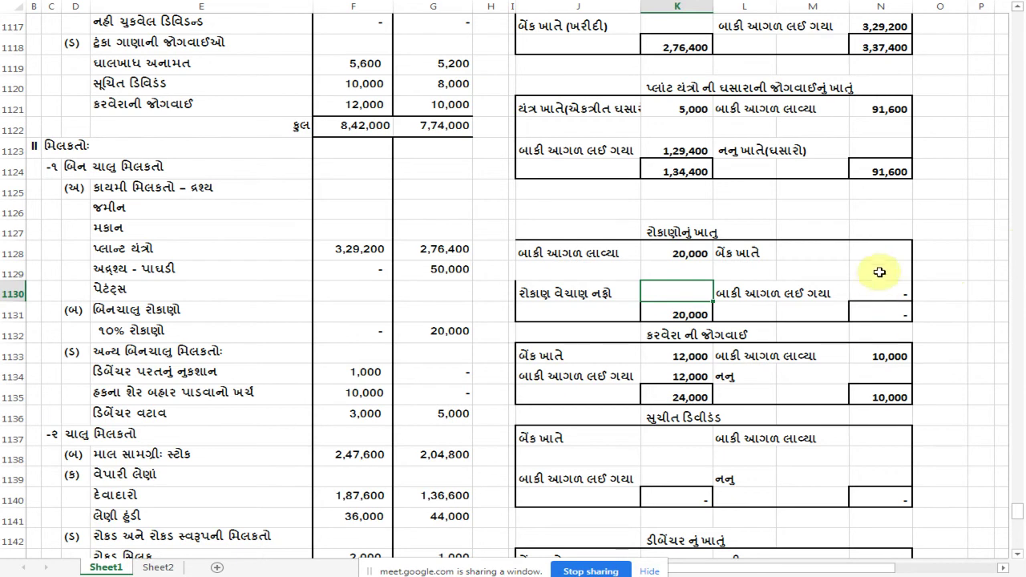
pyautogui.click(884, 248)
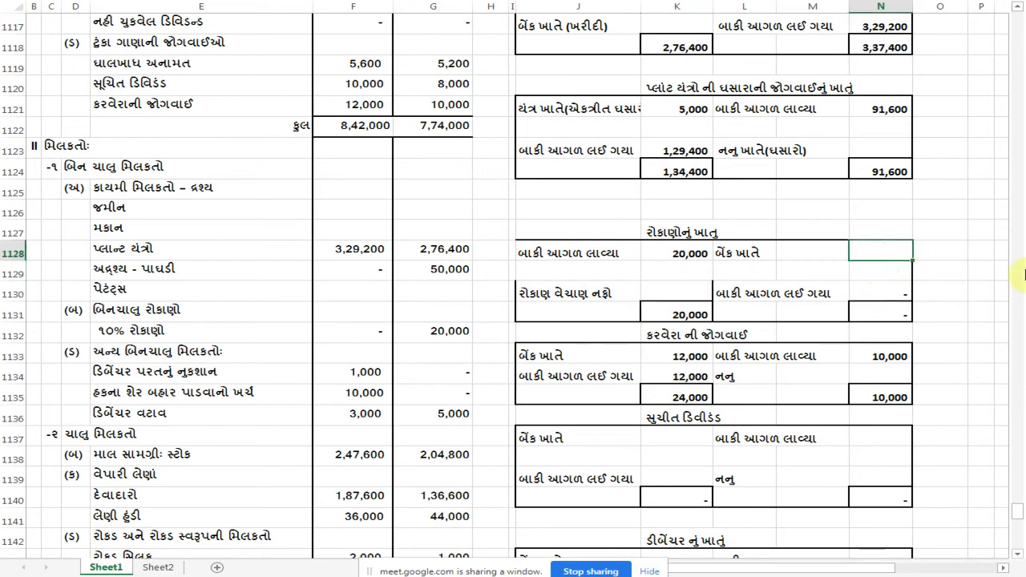
pyautogui.doubleClick(683, 295)
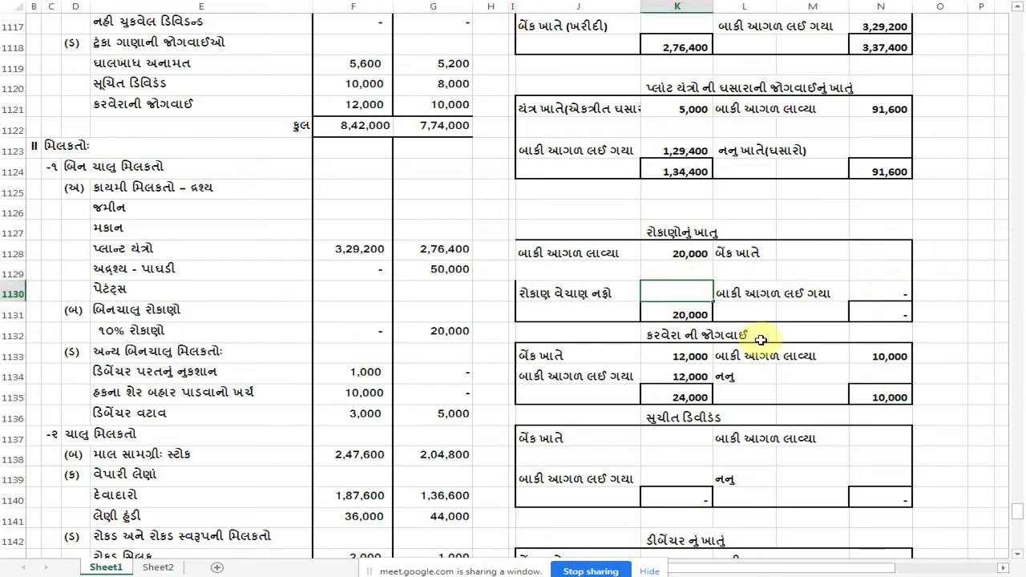
pyautogui.click(882, 253)
pyautogui.click(691, 295)
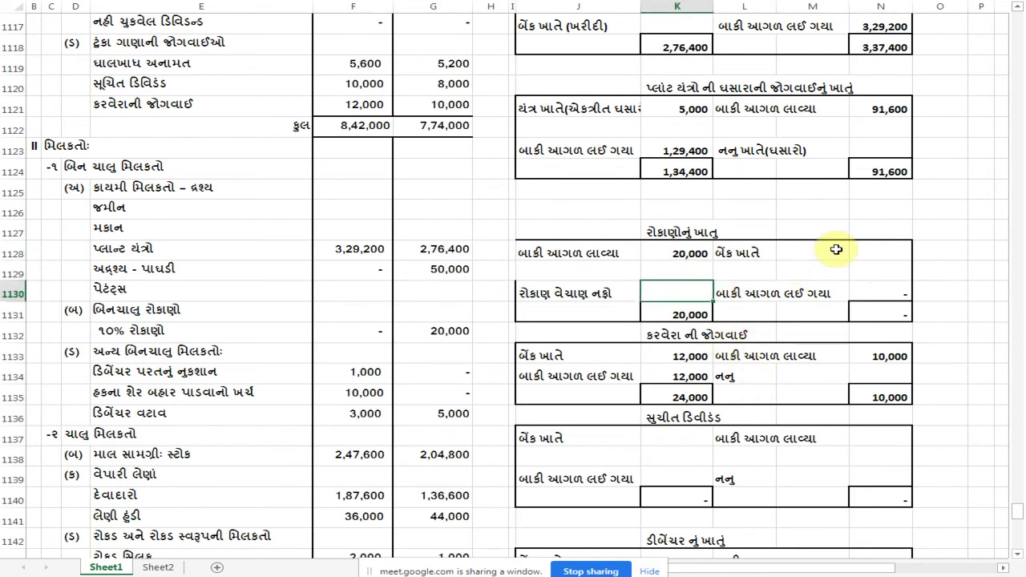
pyautogui.click(871, 251)
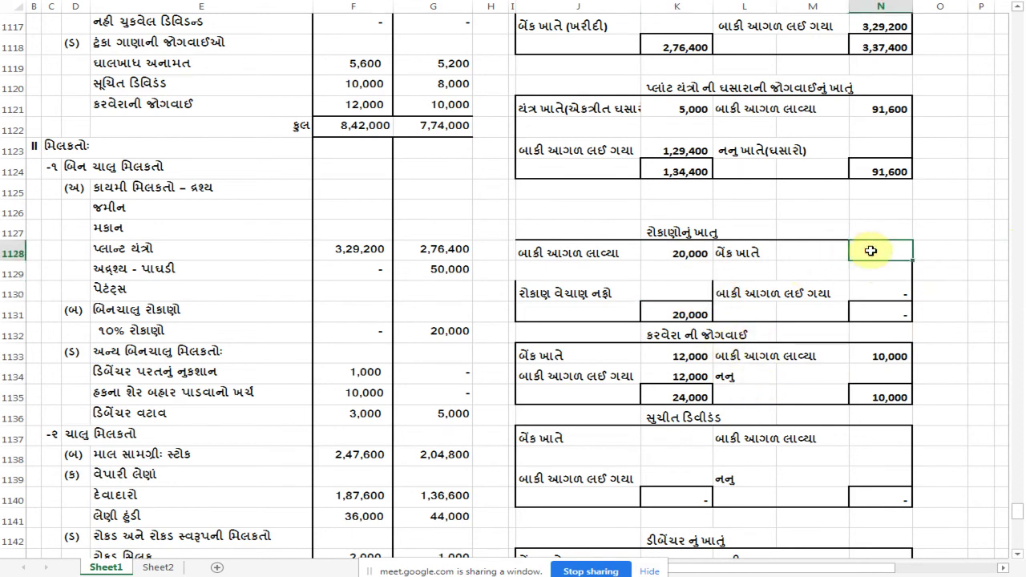
pyautogui.click(684, 290)
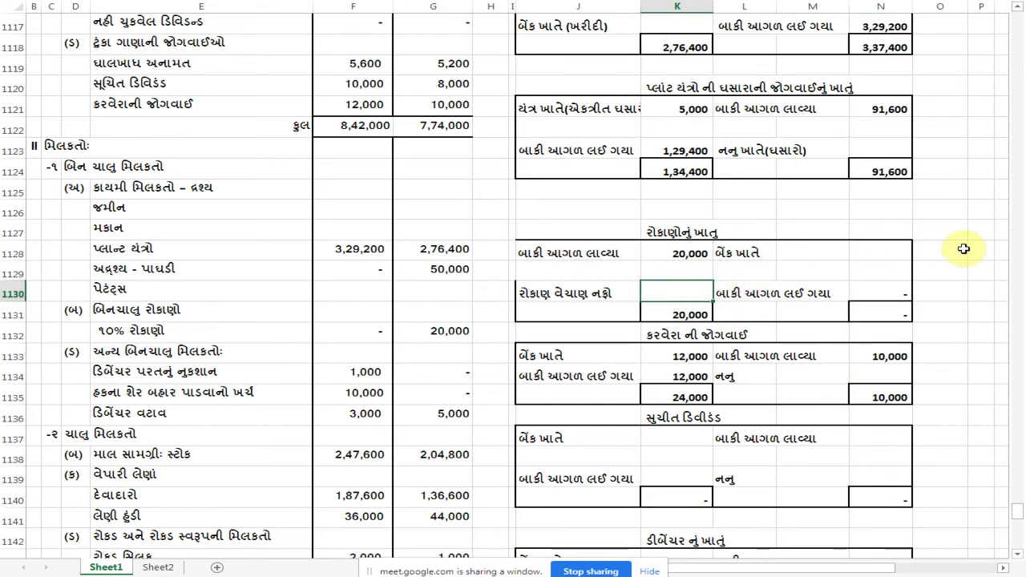
# Enter 20,000 in F1157 below the notes as the cost of the investments sold
pyautogui.scroll(-4, 724, 293)
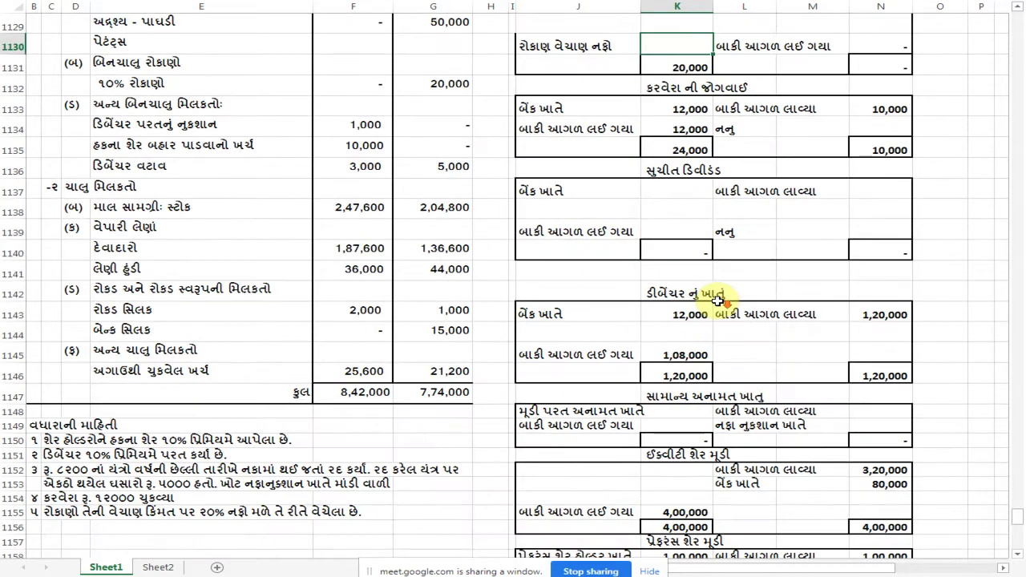
pyautogui.scroll(3, 724, 294)
pyautogui.scroll(-6, 724, 293)
pyautogui.click(319, 413)
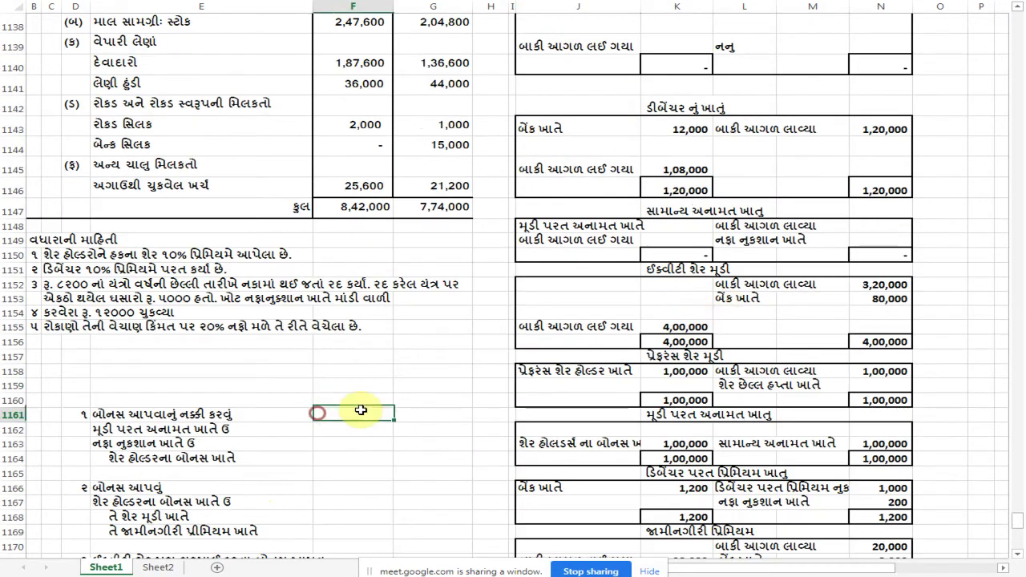
pyautogui.press('Up')
pyautogui.press('Up')
pyautogui.press('Up')
pyautogui.press('Up')
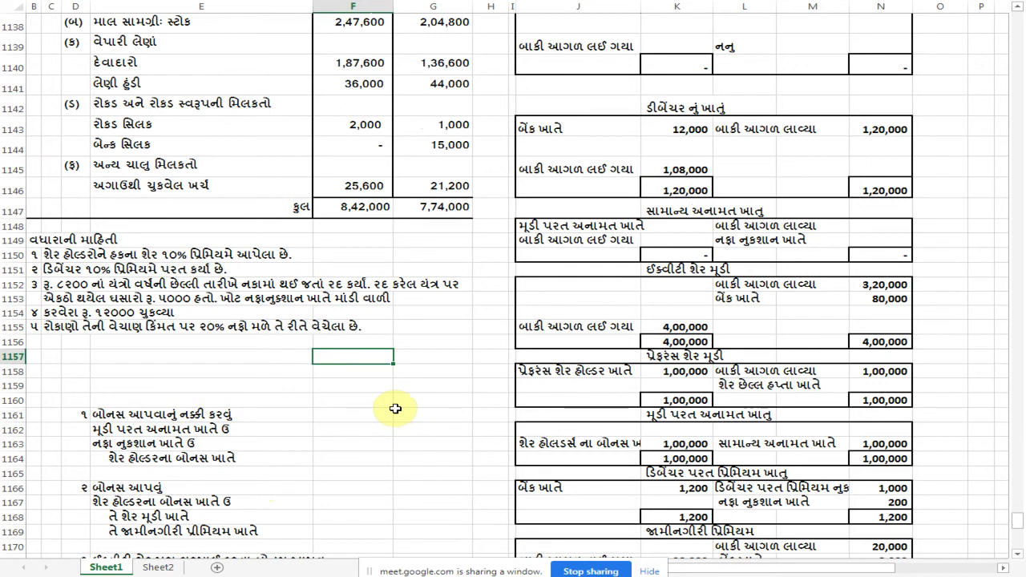
pyautogui.press('Left')
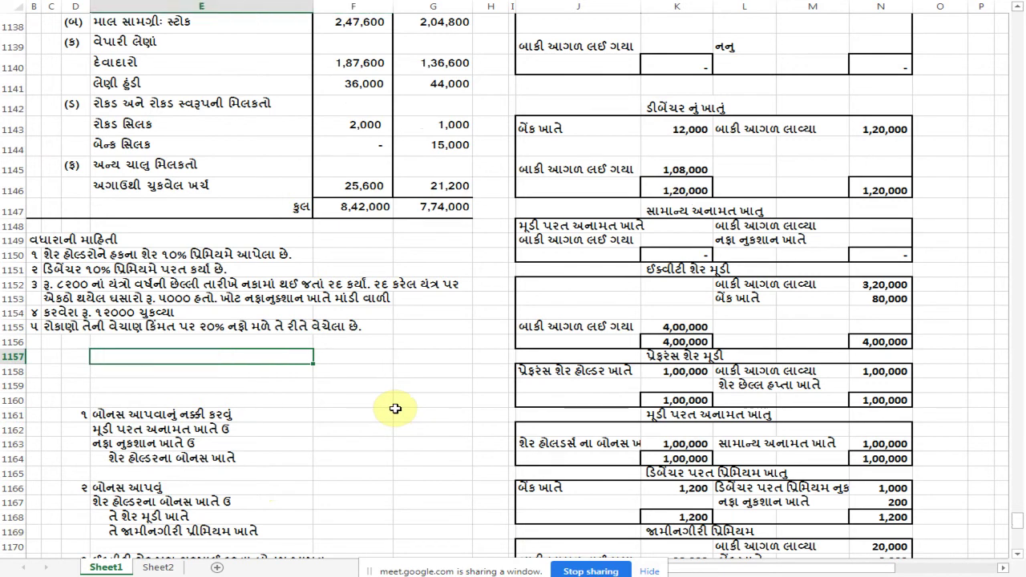
pyautogui.press('Right')
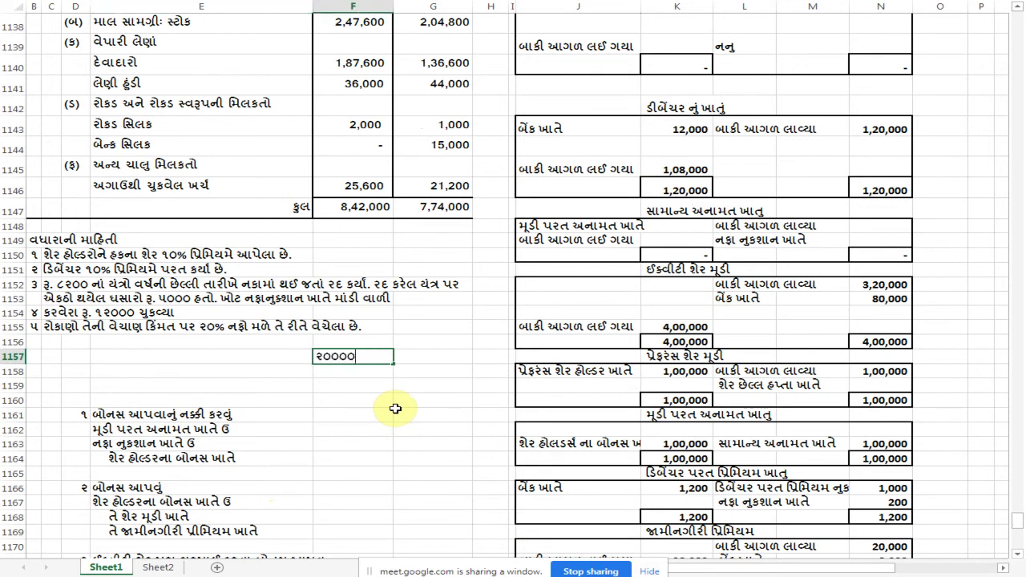
# Label the investment sale working in E1157, E1158 and E1159 as "મુ કી", "નફો" and "વેચાણ કિં"
pyautogui.press('Left')
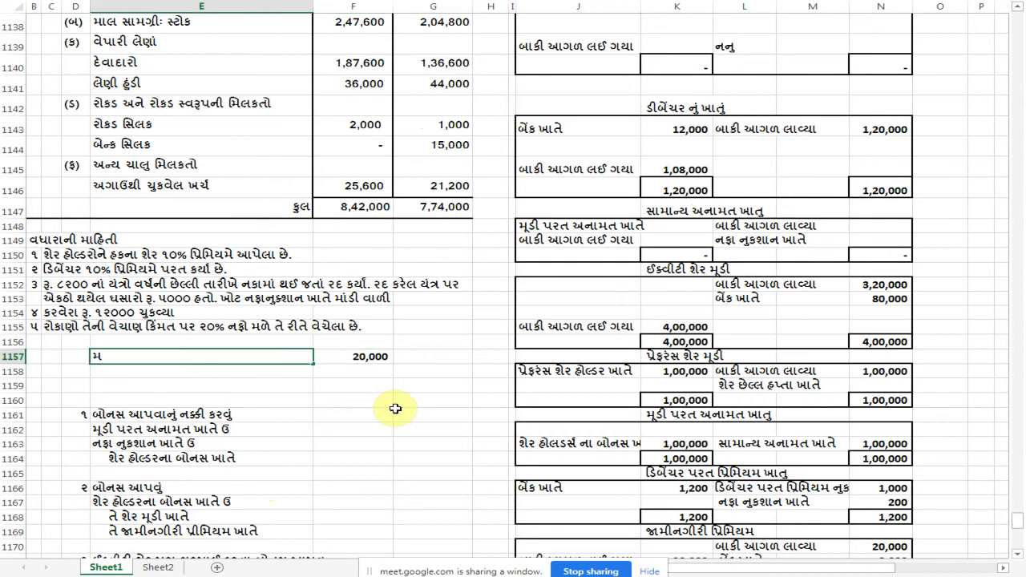
pyautogui.press('Return')
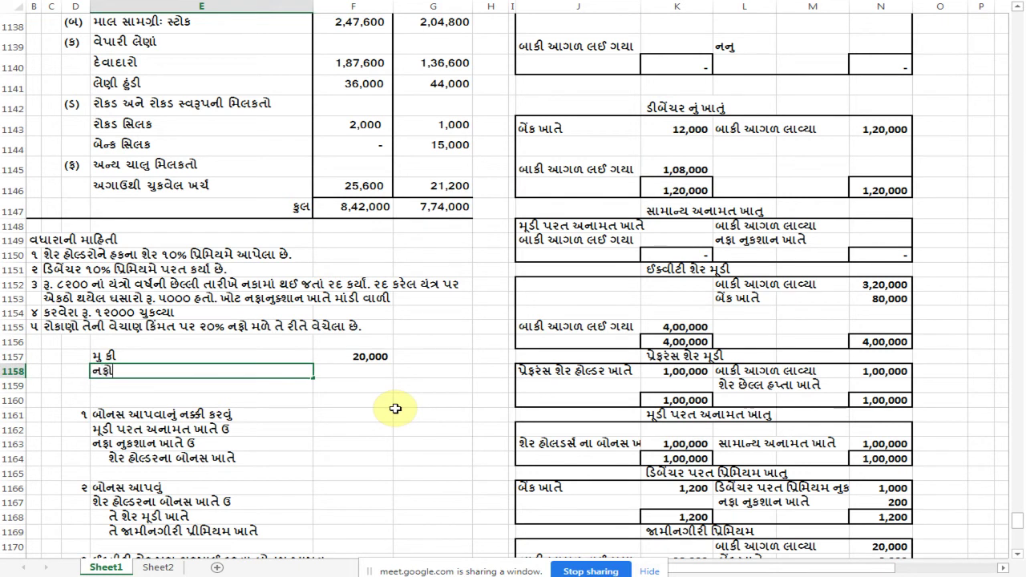
pyautogui.press('Return')
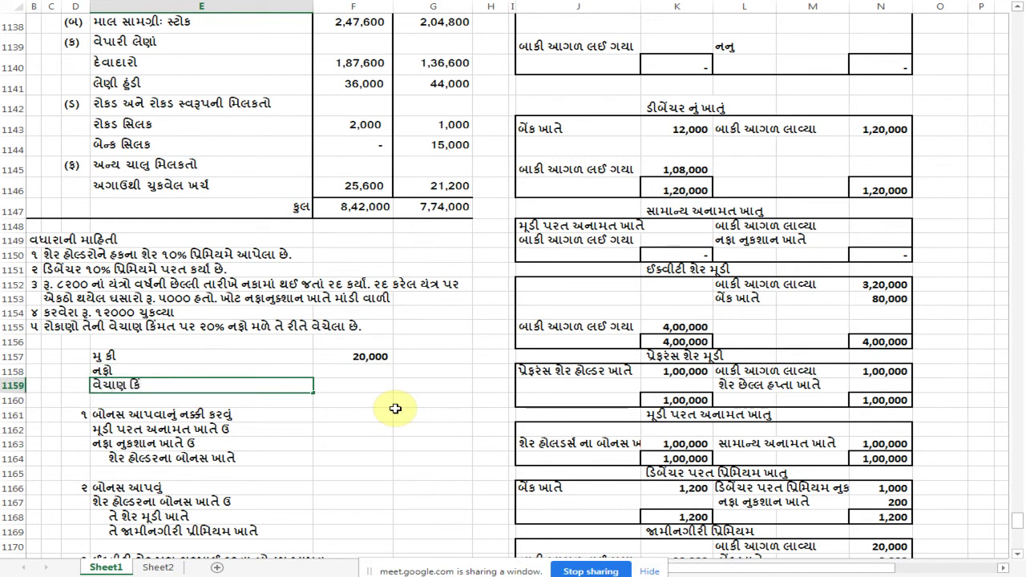
pyautogui.press('Right')
# Enter the percentage basis of the sale working: 100 in G1159, 20 in G1158 and 80 in G1157
pyautogui.press('Right')
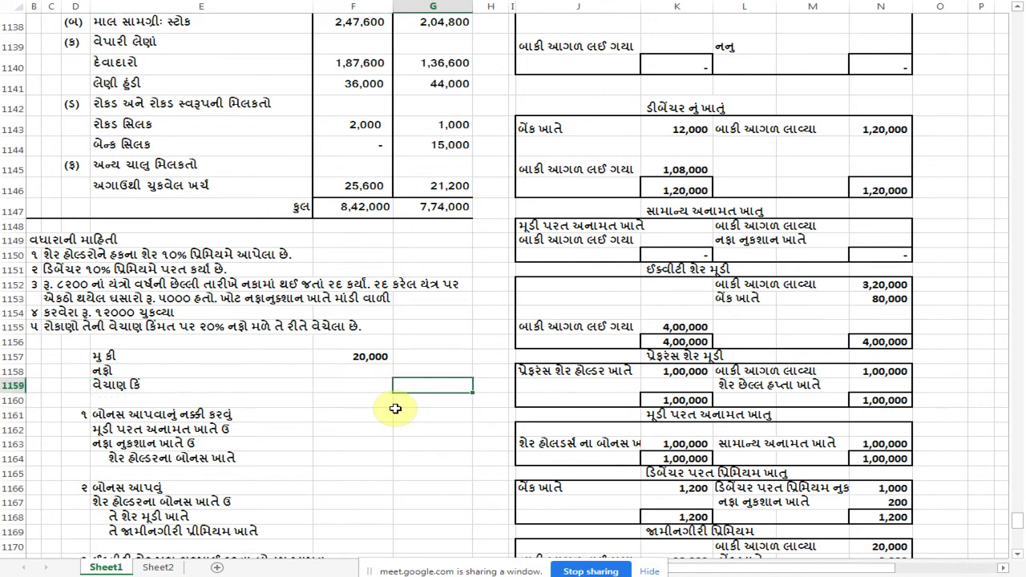
pyautogui.write('૧૦૦')
pyautogui.press('Up')
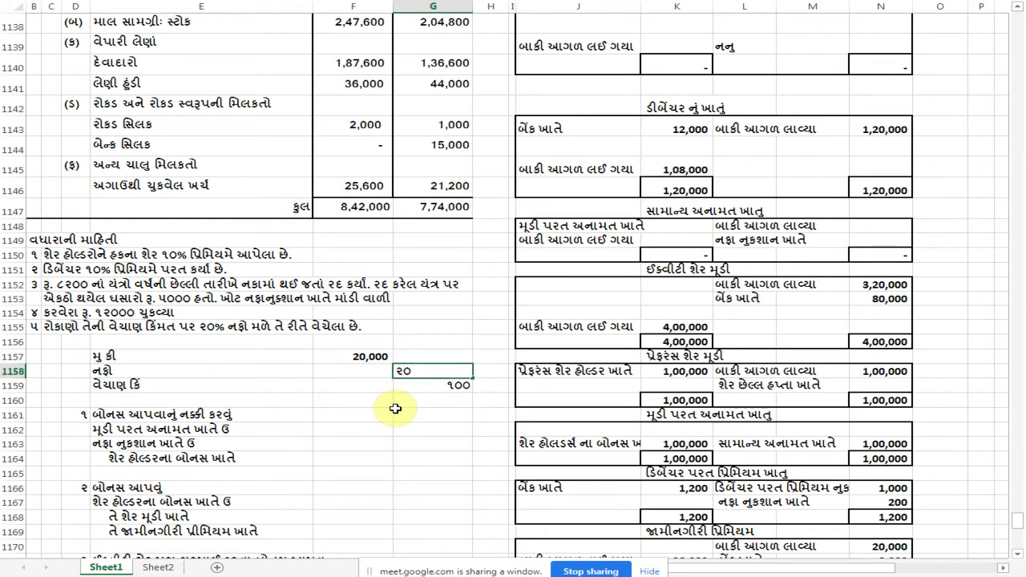
pyautogui.press('Return')
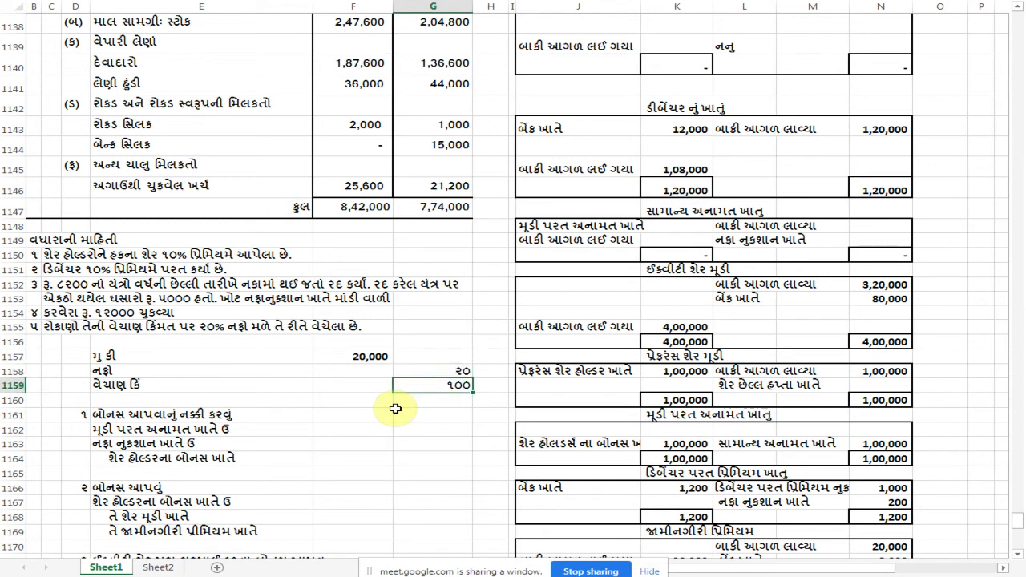
pyautogui.press('Up')
pyautogui.press('Up')
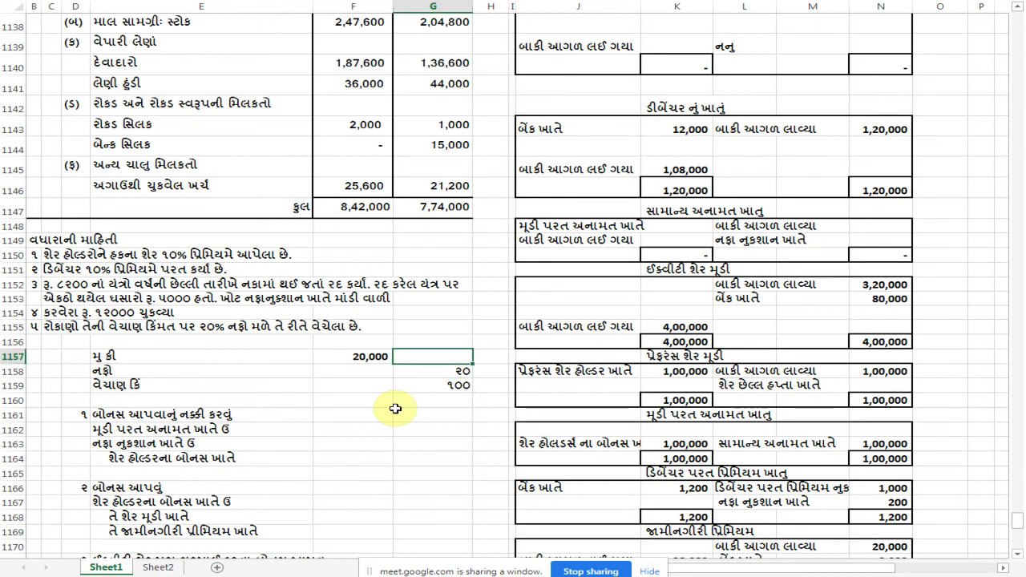
pyautogui.press('Return')
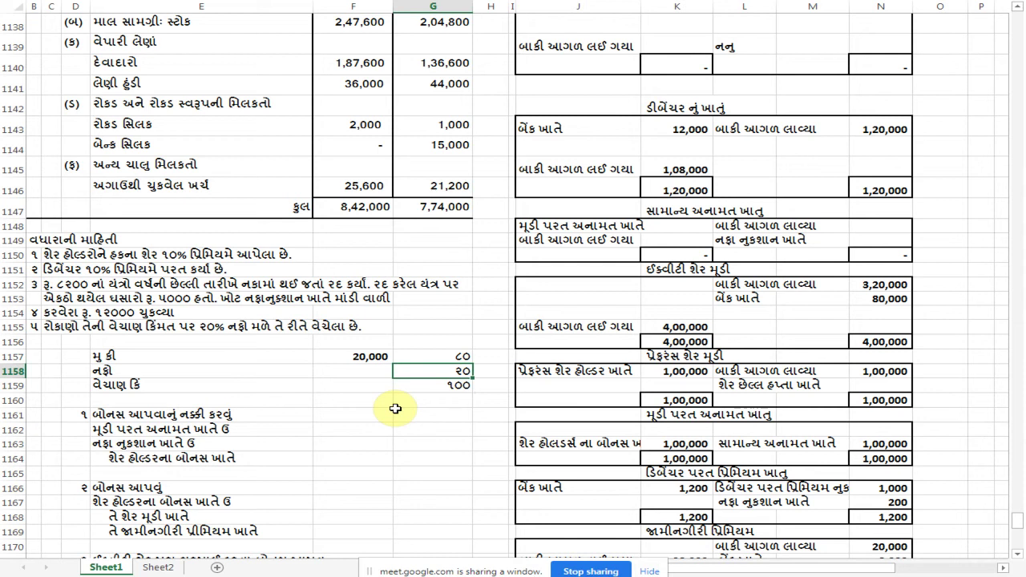
# Enter the profit of 5,000 in F1158 and the selling price of 25,000 in F1159
pyautogui.press('Up')
pyautogui.press('Left')
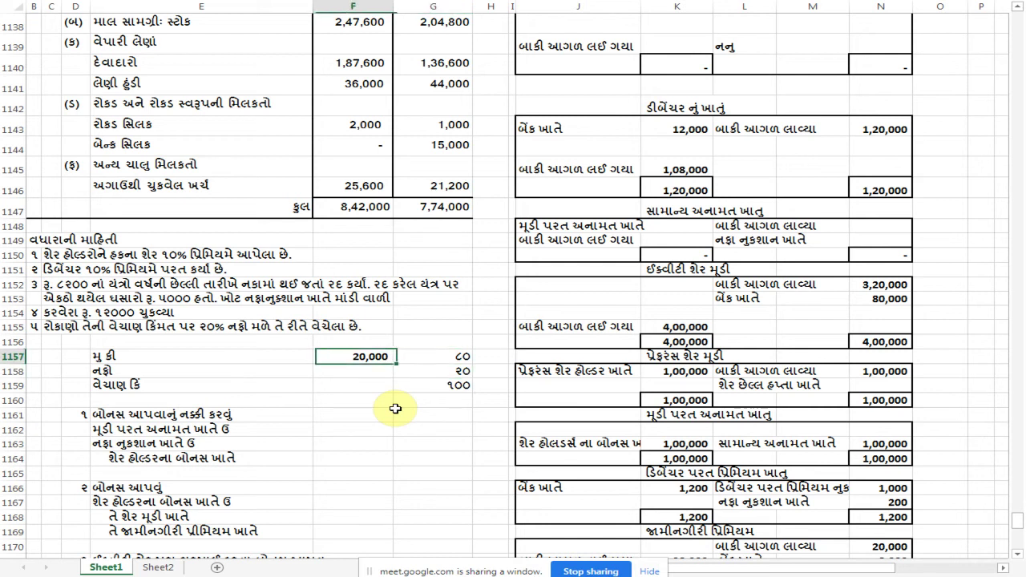
pyautogui.press('Right')
pyautogui.press('Down')
pyautogui.press('Left')
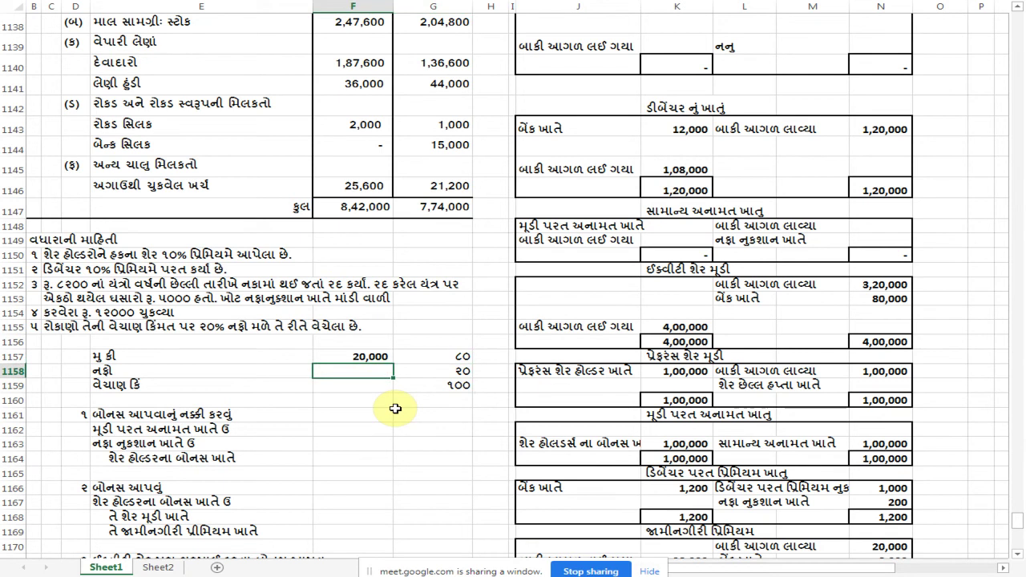
pyautogui.press('Right')
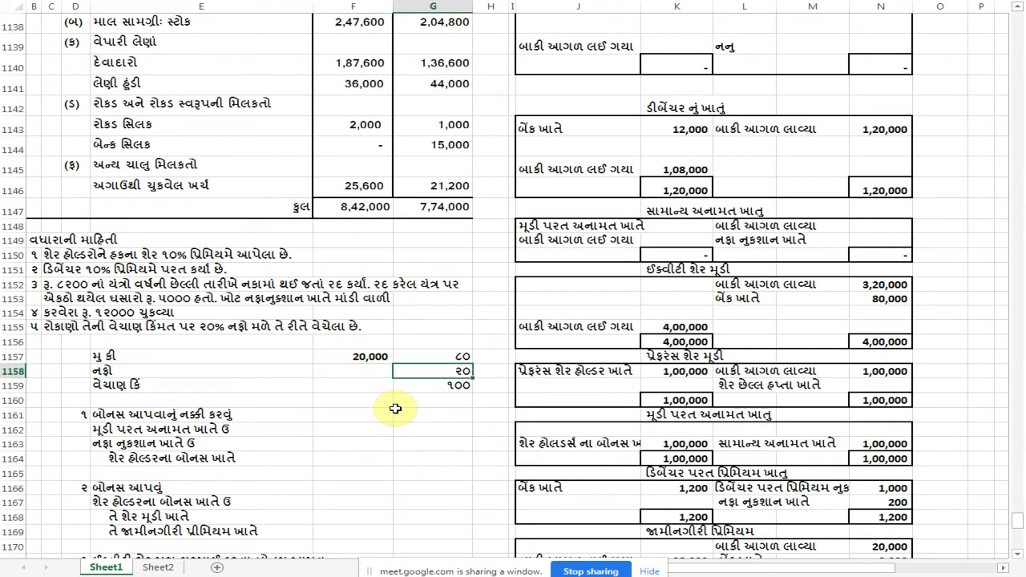
pyautogui.press('Down')
pyautogui.press('Left')
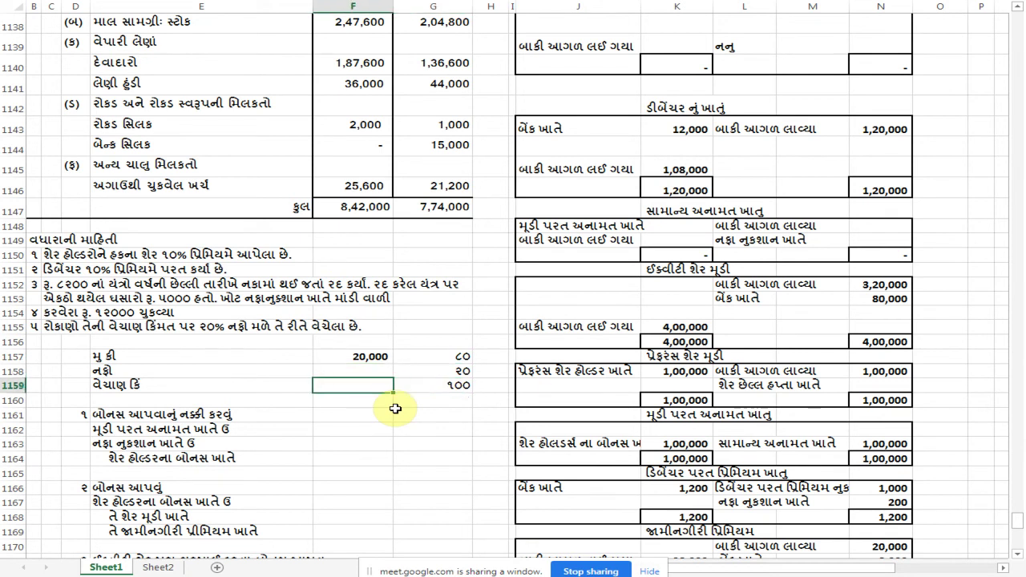
pyautogui.press('Up')
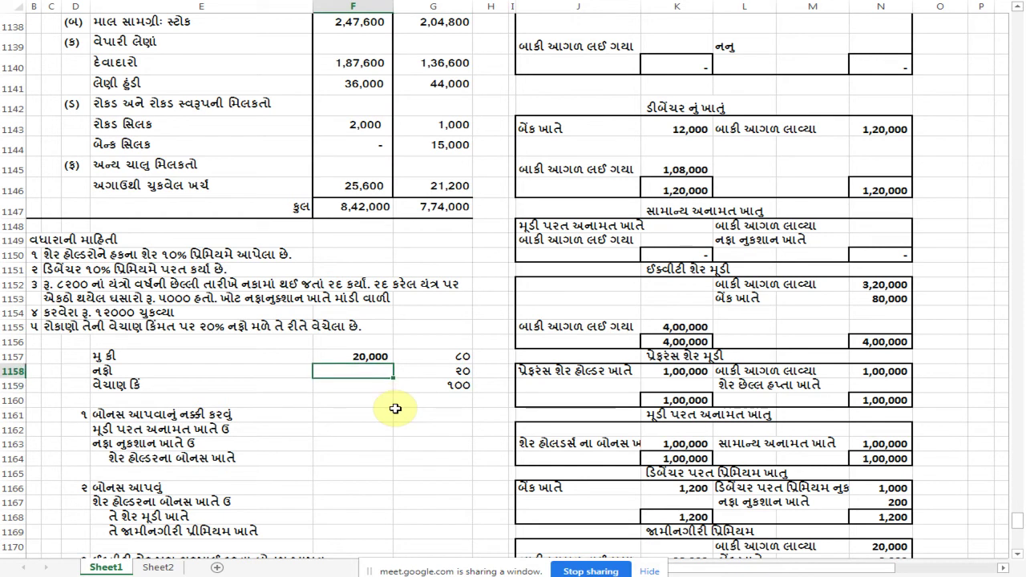
pyautogui.press('Return')
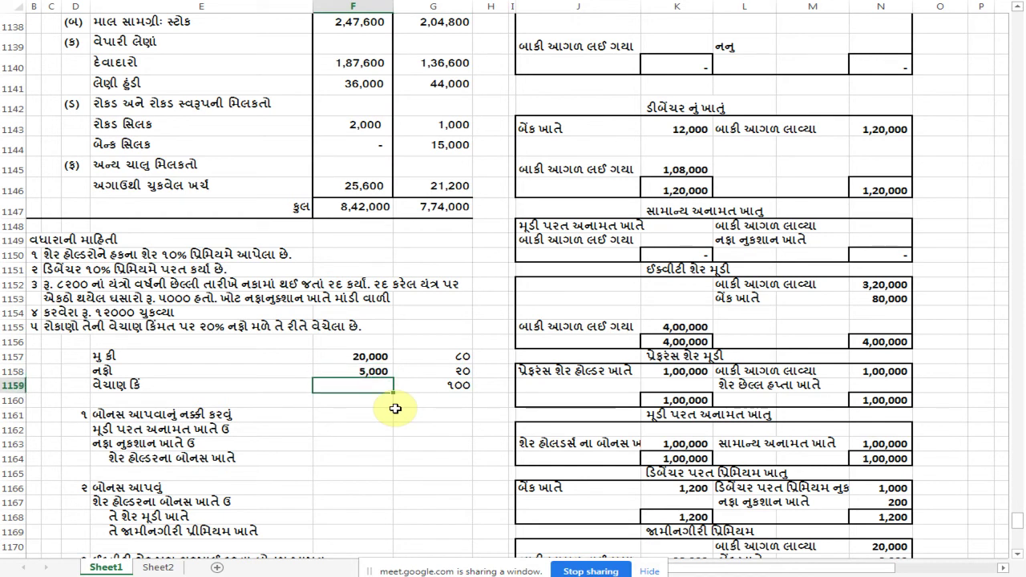
pyautogui.write('૨૫૦૦૦')
pyautogui.press('Return')
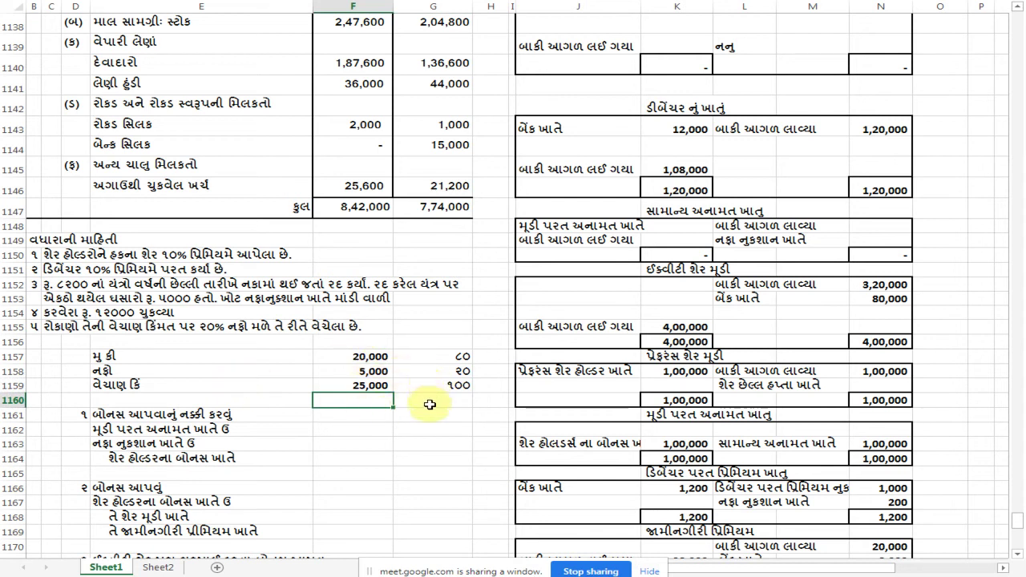
pyautogui.click(385, 371)
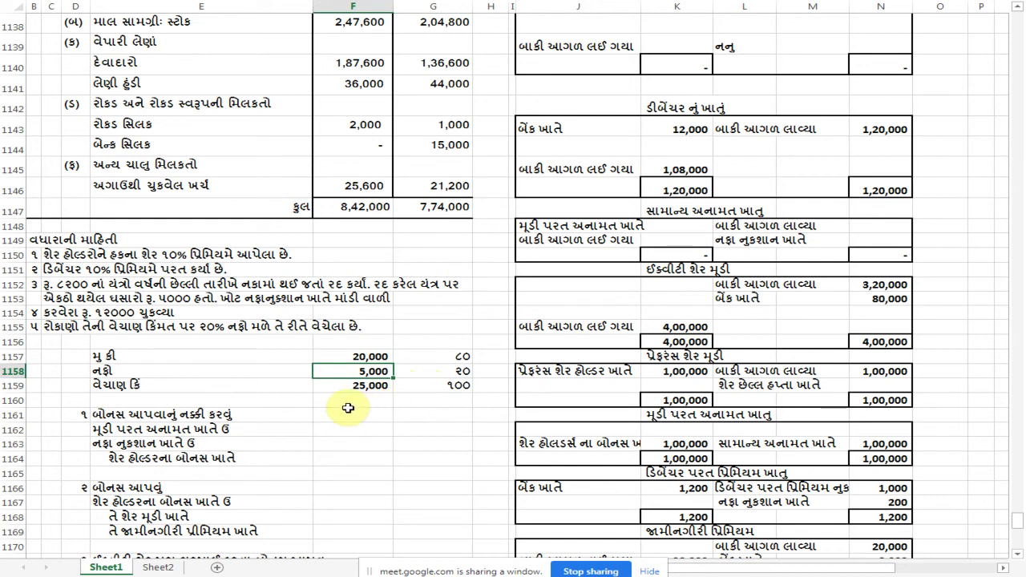
pyautogui.moveTo(314, 371); pyautogui.dragTo(294, 398)
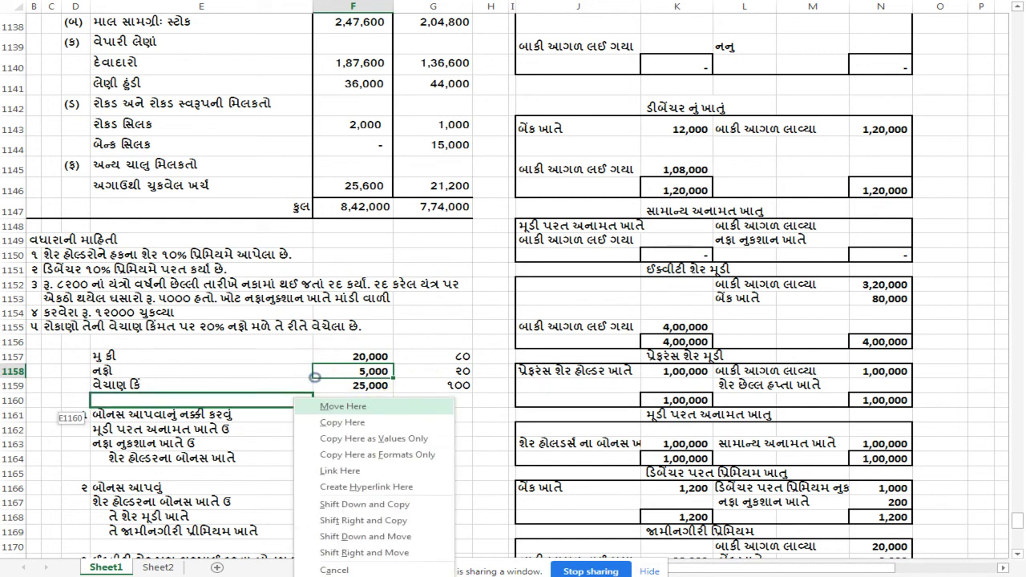
pyautogui.click(188, 380)
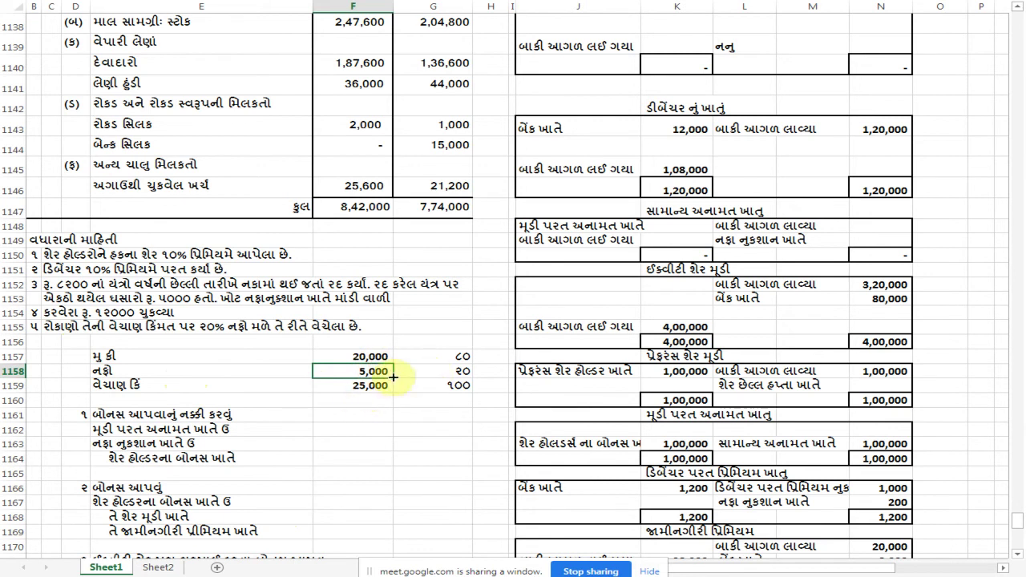
# Post the investment sale in the investments account with 25,000 bank receipt in N1128 and 5,000 sale profit in K1130
pyautogui.scroll(5, 709, 382)
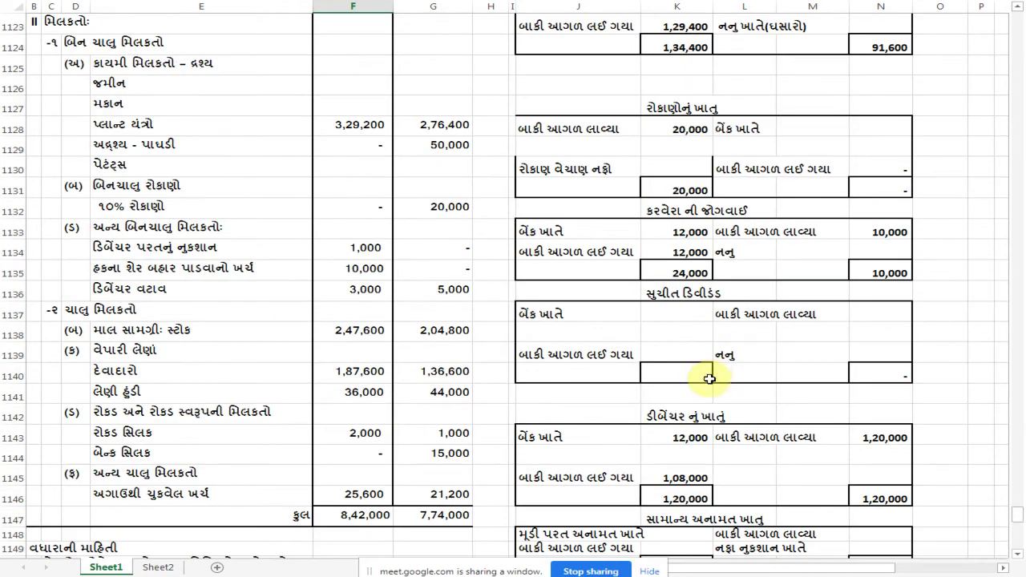
pyautogui.click(886, 128)
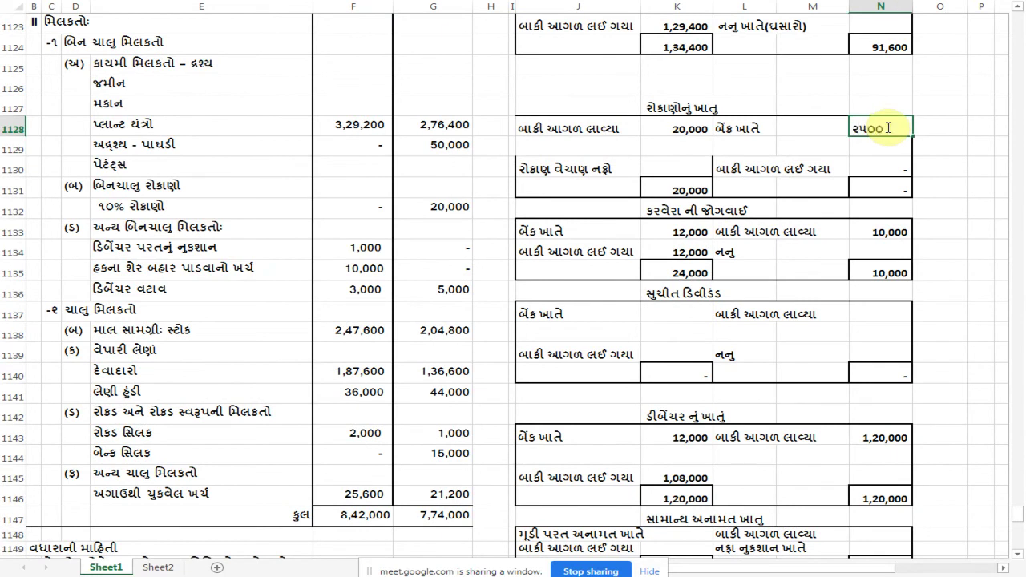
pyautogui.press('Return')
pyautogui.press('Left')
pyautogui.press('Left')
pyautogui.press('Left')
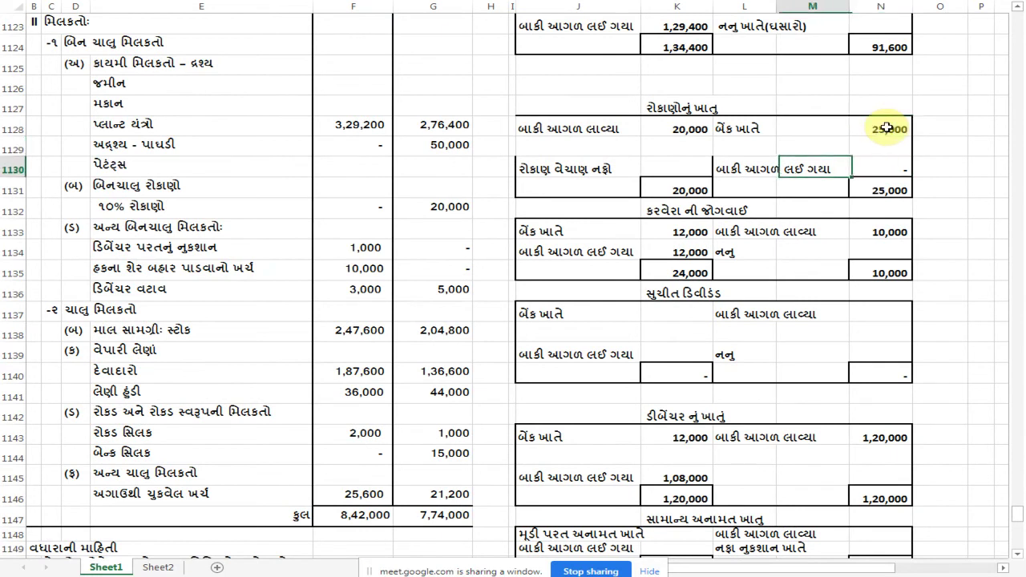
pyautogui.write('5,00')
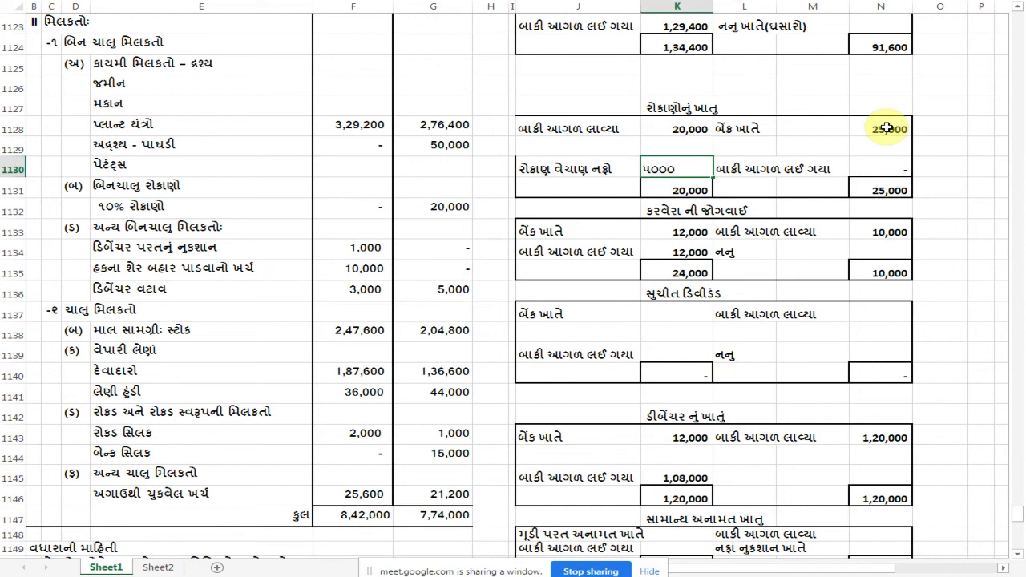
pyautogui.write('0')
pyautogui.press('Return')
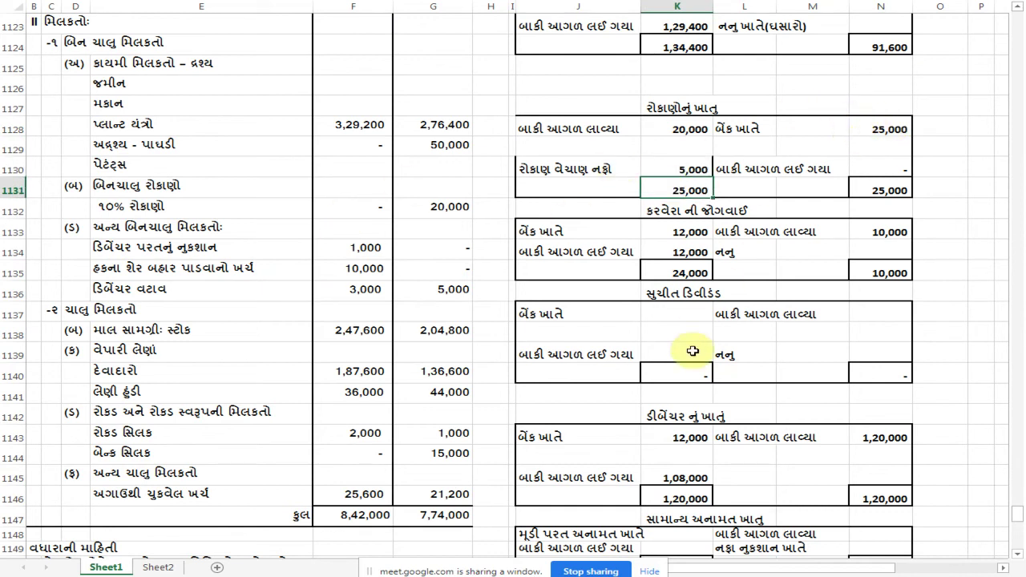
# Try 25,000 in K1177 on the investments line of the adjusted profit and loss account, and clear that entry
pyautogui.scroll(-15, 783, 193)
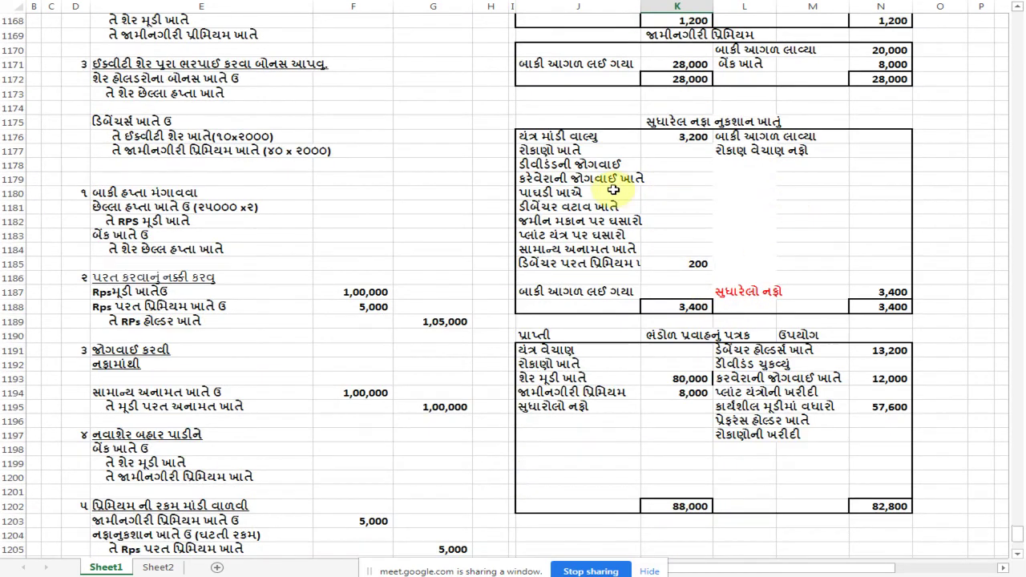
pyautogui.click(670, 153)
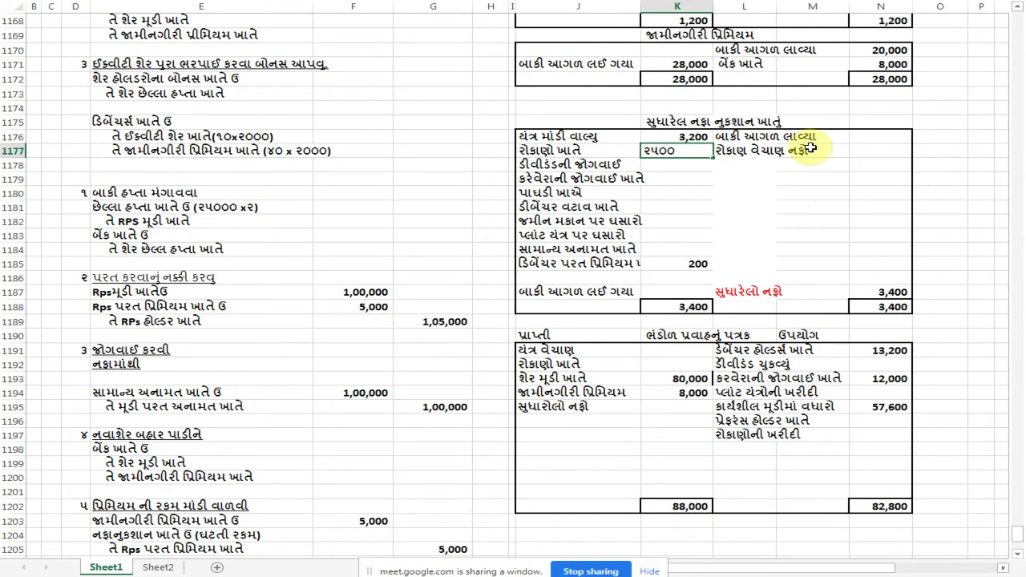
pyautogui.press('Return')
pyautogui.scroll(5, 687, 265)
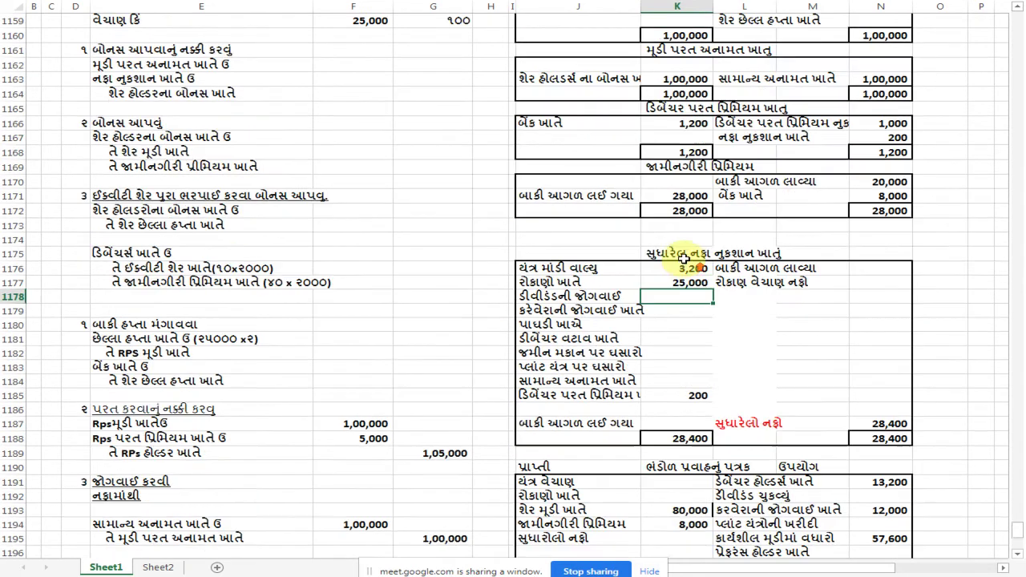
pyautogui.scroll(2, 687, 257)
pyautogui.scroll(-5, 688, 258)
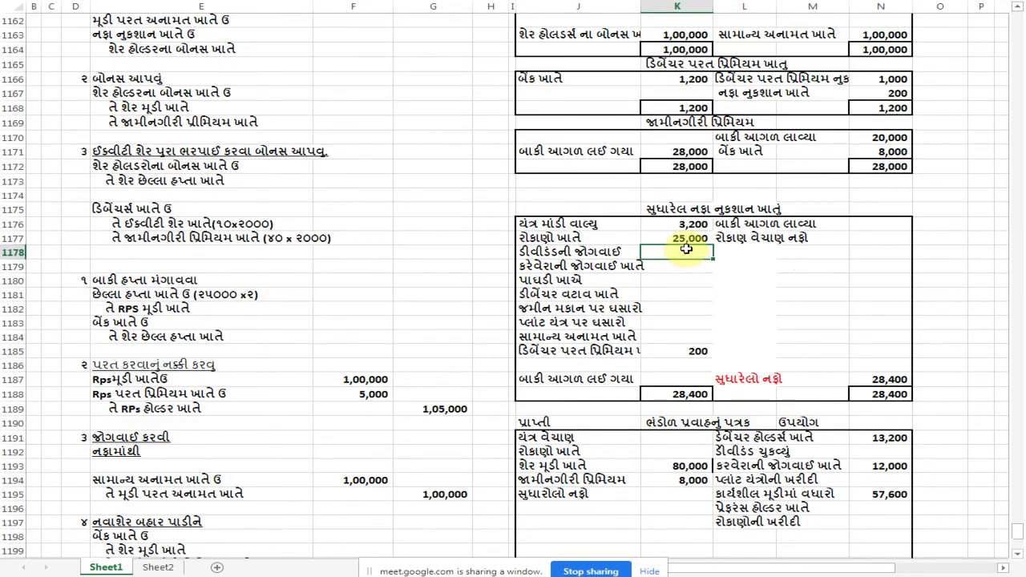
pyautogui.click(681, 239)
pyautogui.press('Delete')
# Enter 25,000 in K1192 as the investments receipt in the sources side of the funds flow statement
pyautogui.press('Down')
pyautogui.press('Down')
pyautogui.press('Down')
pyautogui.press('Down')
pyautogui.press('Down')
pyautogui.press('Down')
pyautogui.press('Down')
pyautogui.press('Down')
pyautogui.press('Down')
pyautogui.press('Down')
pyautogui.press('Down')
pyautogui.press('Down')
pyautogui.press('Down')
pyautogui.press('Down')
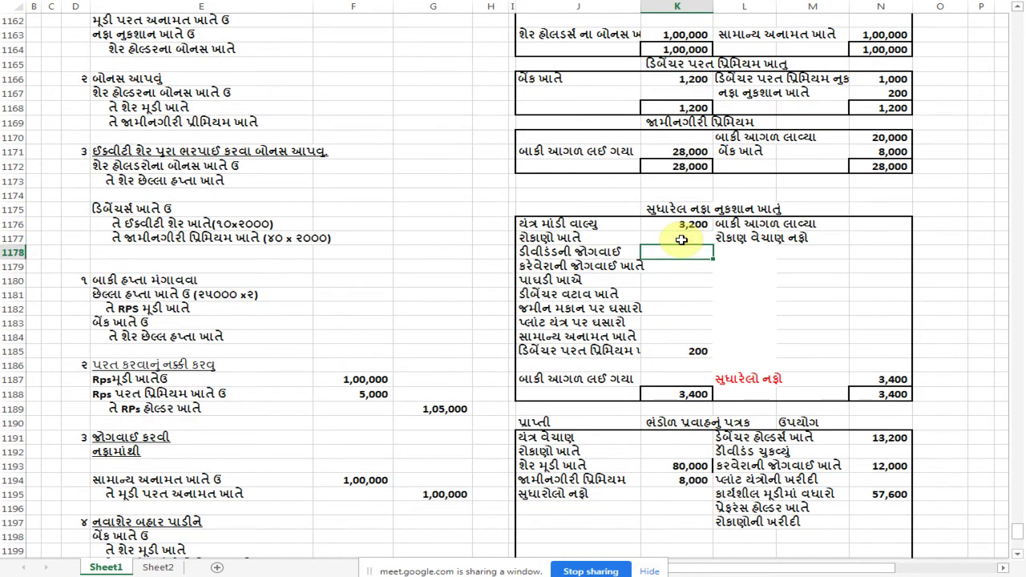
pyautogui.press('Down')
pyautogui.write('૨૫૦૦૦')
pyautogui.press('Return')
pyautogui.press('Up')
pyautogui.press('Up')
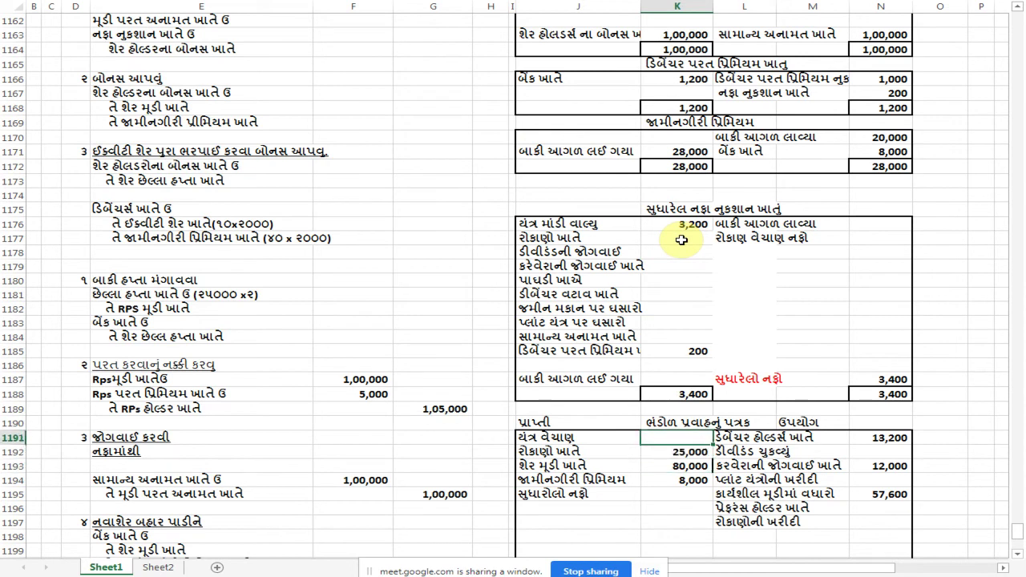
# Credit the adjusted profit and loss account with 5,000 investment sale profit in N1177 and the 1,08,000 opening balance in N1176
pyautogui.click(887, 236)
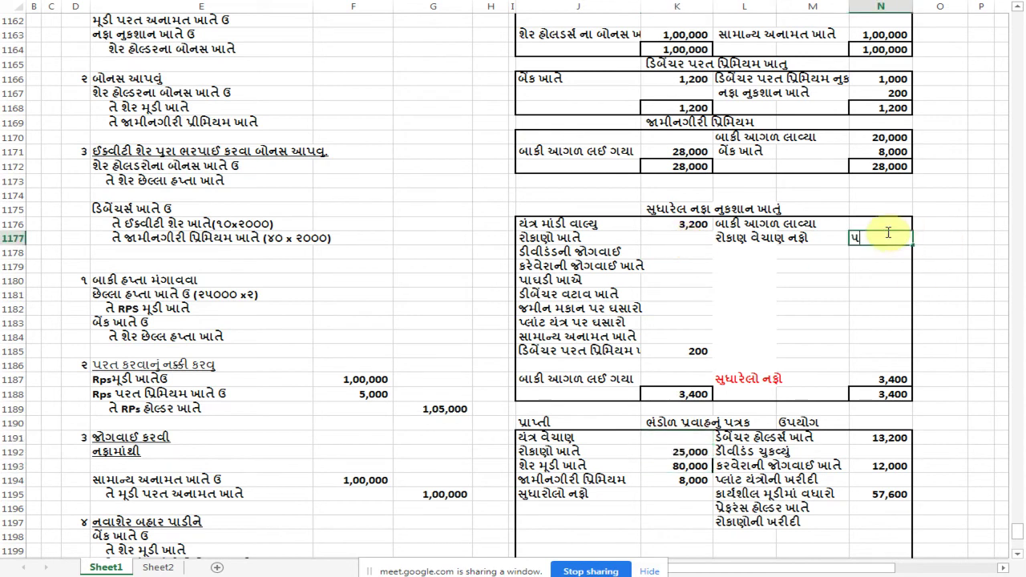
pyautogui.press('Return')
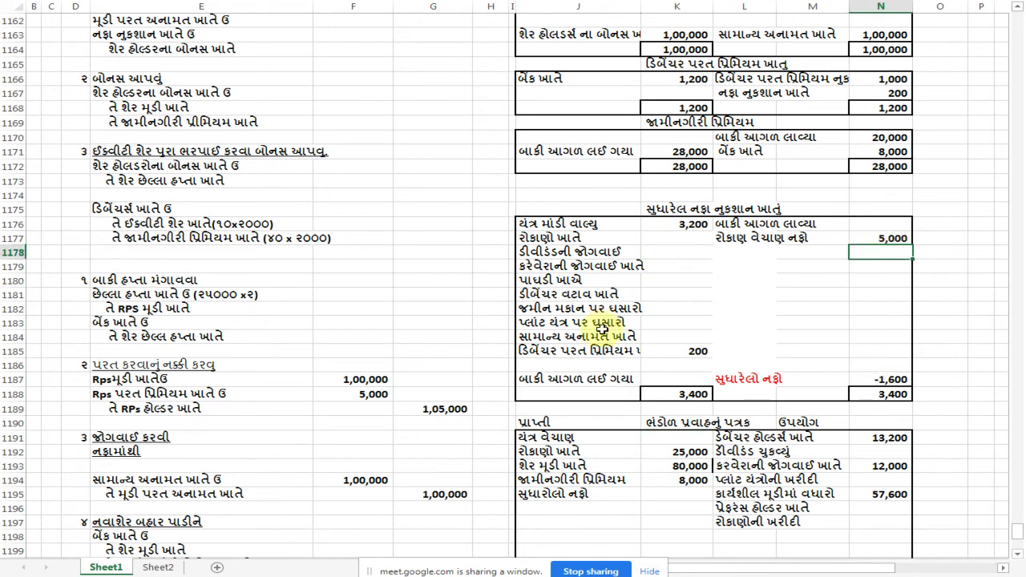
pyautogui.scroll(10, 431, 303)
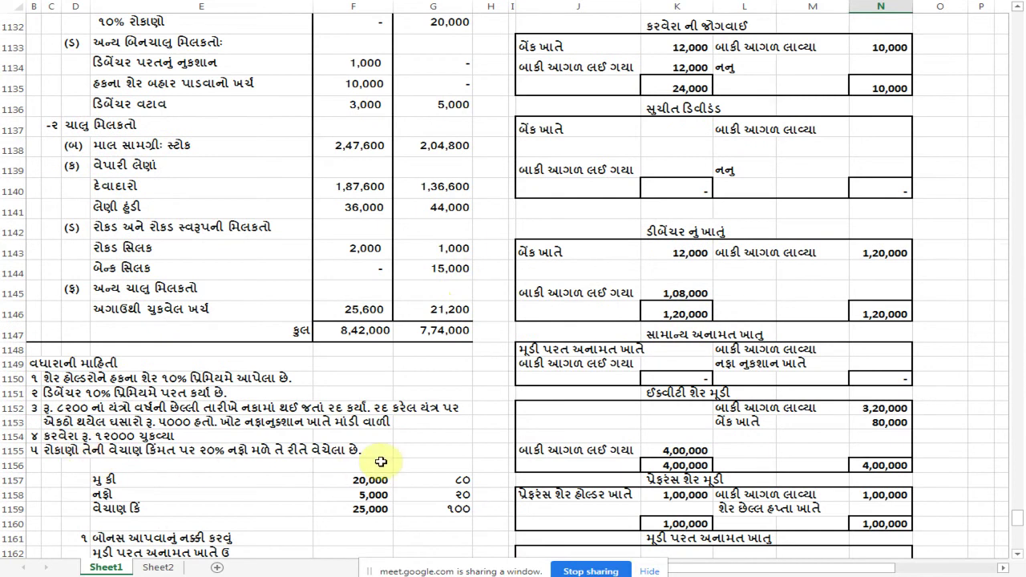
pyautogui.scroll(2, 455, 411)
pyautogui.scroll(11, 437, 396)
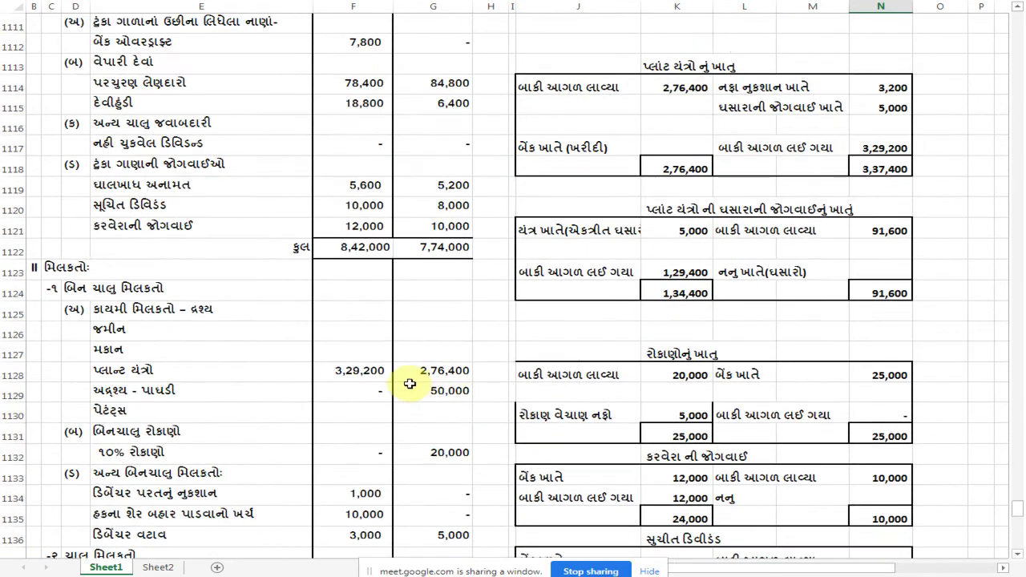
pyautogui.scroll(3, 404, 378)
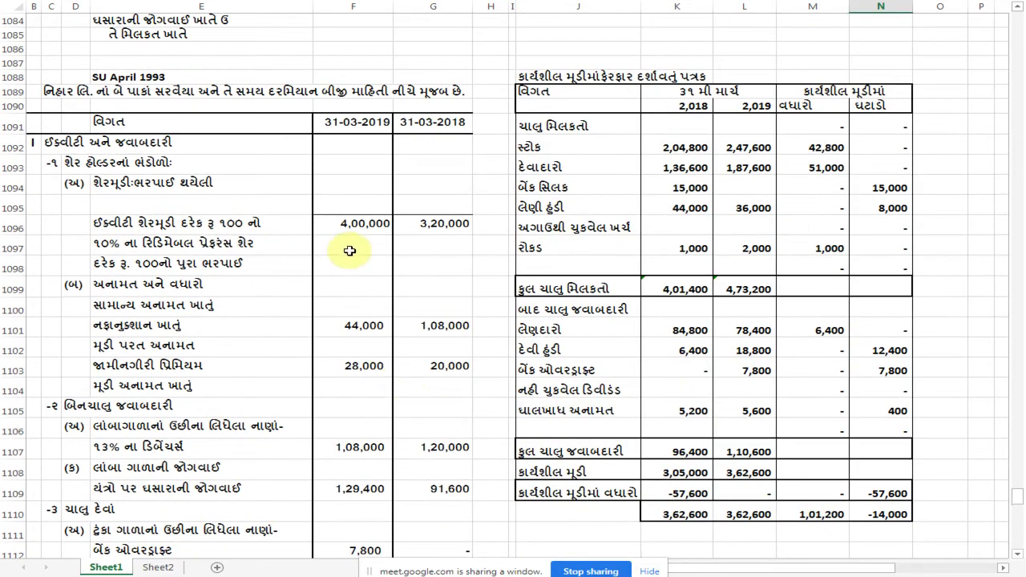
pyautogui.click(440, 327)
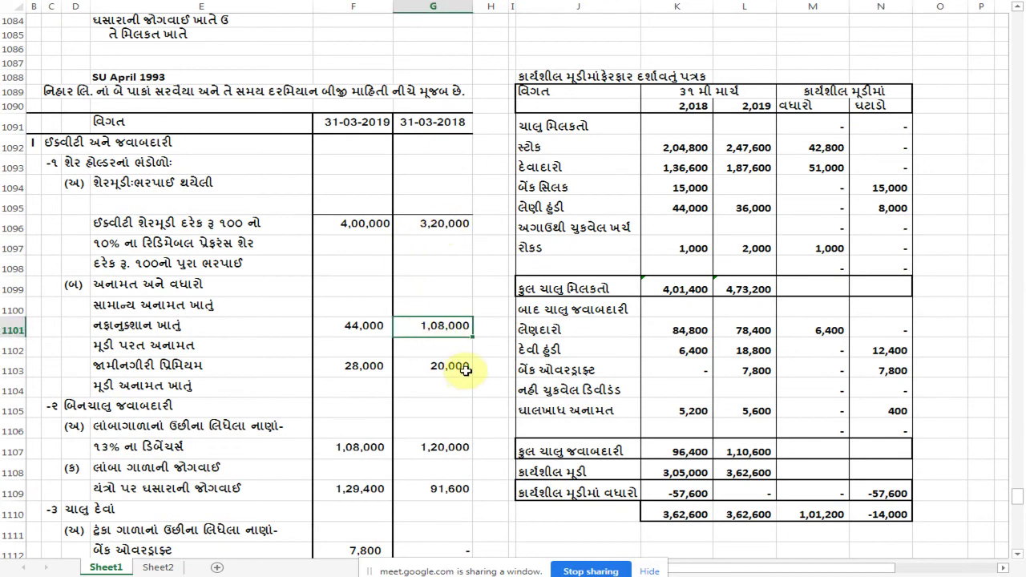
pyautogui.scroll(-6, 469, 357)
pyautogui.scroll(-17, 470, 345)
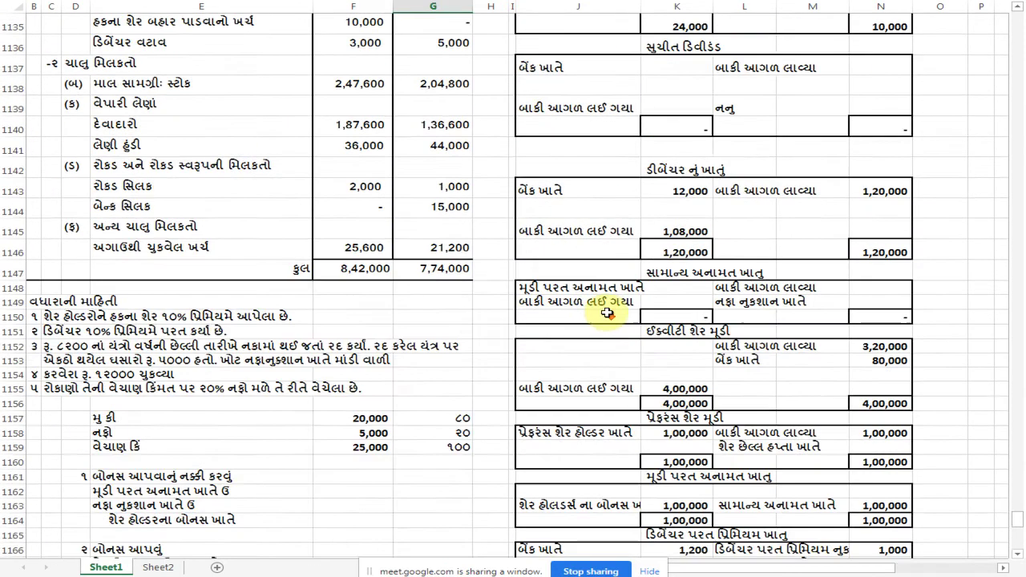
pyautogui.click(882, 355)
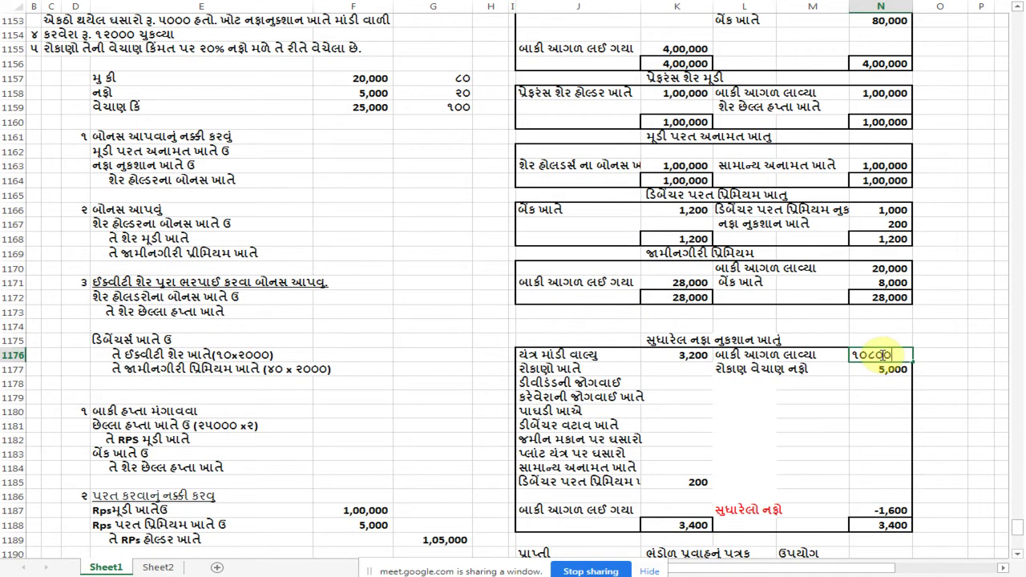
pyautogui.press('Return')
# Enter 44,000 in K1187 as the closing balance carried forward in the adjusted profit and loss account
pyautogui.press('Left')
pyautogui.press('Down')
pyautogui.press('Down')
pyautogui.press('Down')
pyautogui.press('Down')
pyautogui.press('Down')
pyautogui.press('Down')
pyautogui.press('Down')
pyautogui.press('Down')
pyautogui.press('Down')
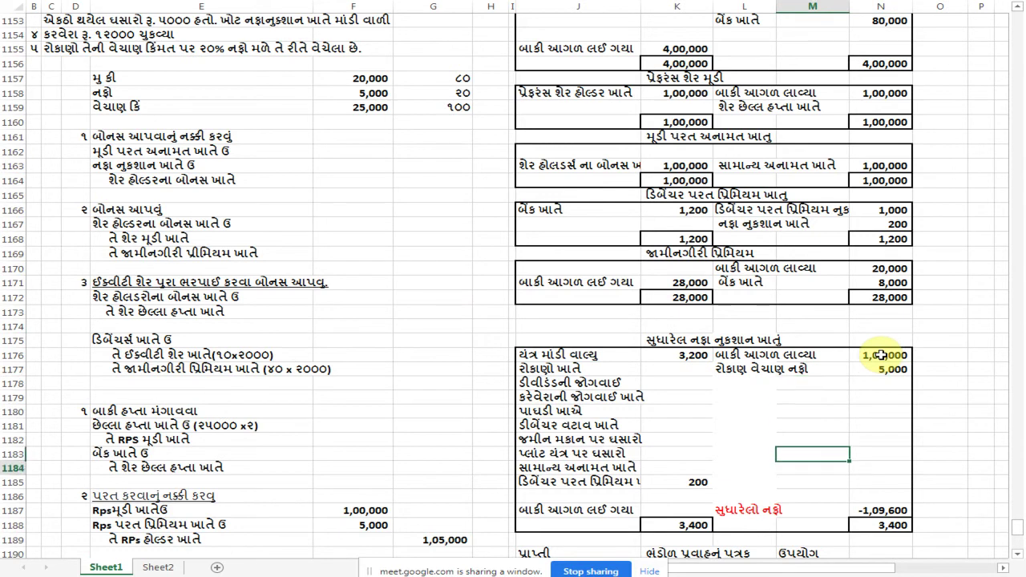
pyautogui.press('Down')
pyautogui.press('Left')
pyautogui.press('Left')
pyautogui.write('૪૪')
pyautogui.press('Return')
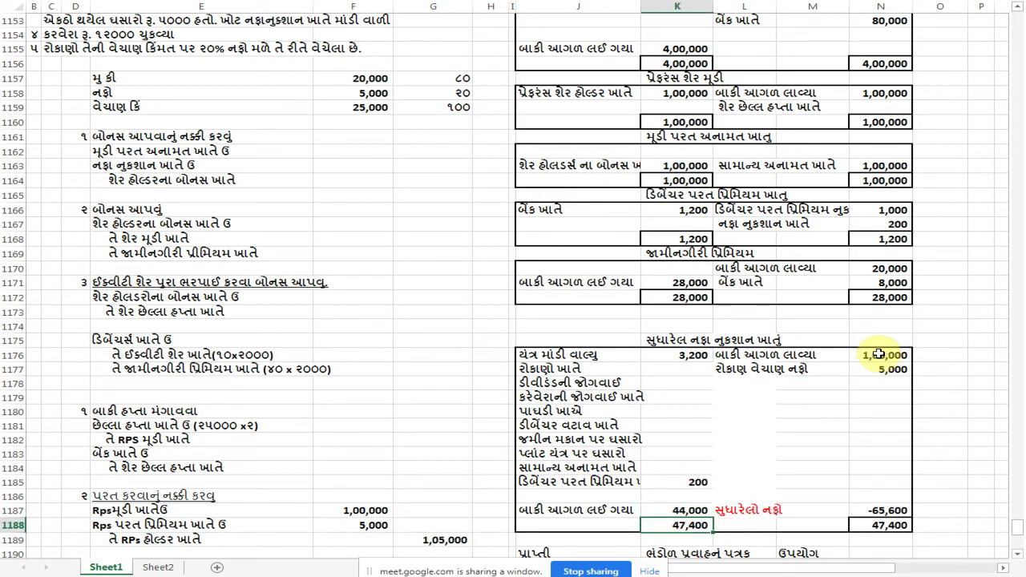
# Review both years' balance sheet figures for securities premium, 13% debentures, machinery depreciation provision and bank overdraft
pyautogui.scroll(20, 573, 390)
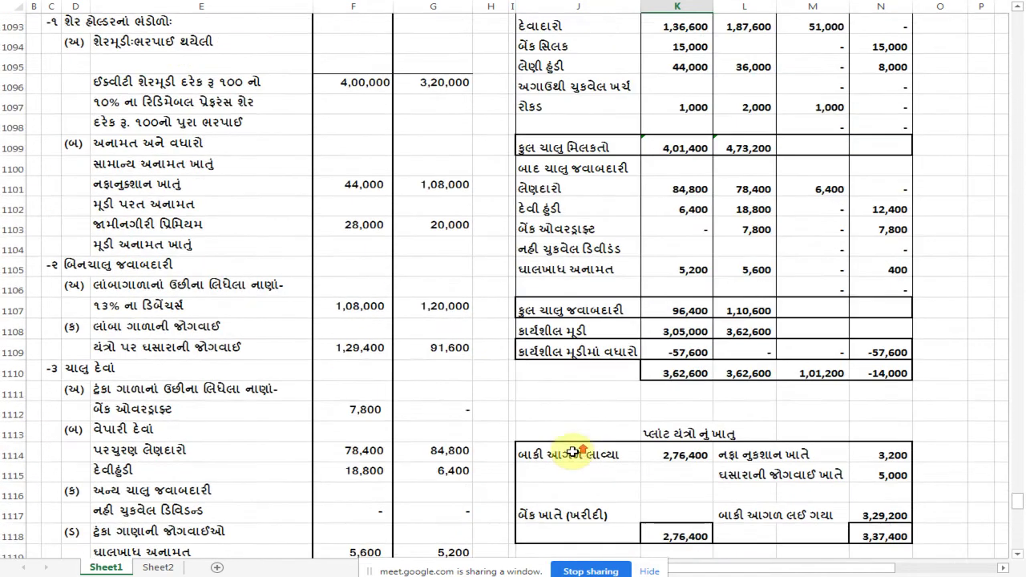
pyautogui.scroll(1, 573, 454)
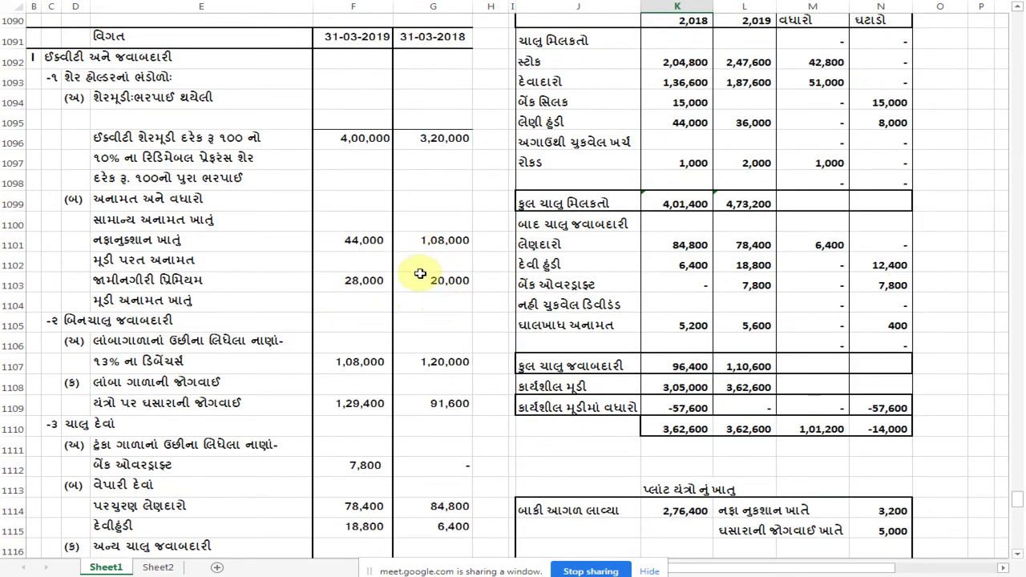
pyautogui.click(444, 279)
pyautogui.click(345, 280)
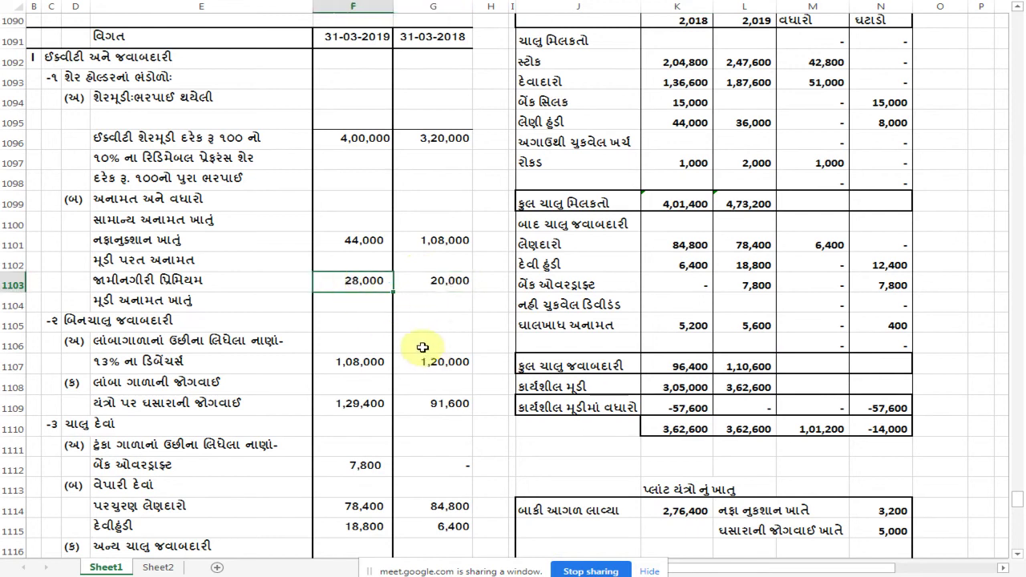
pyautogui.scroll(-2, 425, 385)
pyautogui.scroll(1, 425, 377)
pyautogui.scroll(-1, 423, 365)
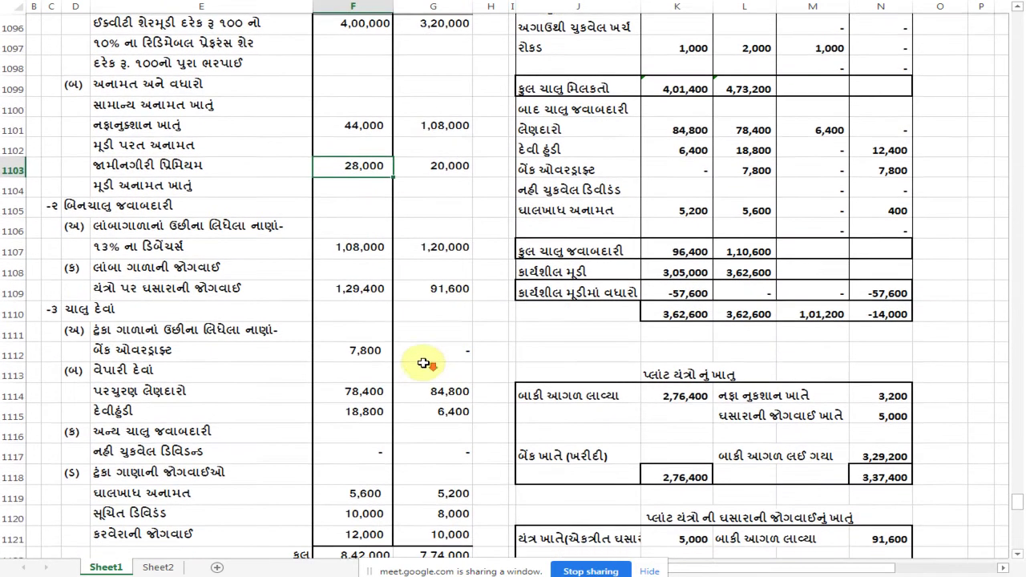
pyautogui.click(429, 246)
pyautogui.click(360, 249)
pyautogui.scroll(-1, 425, 277)
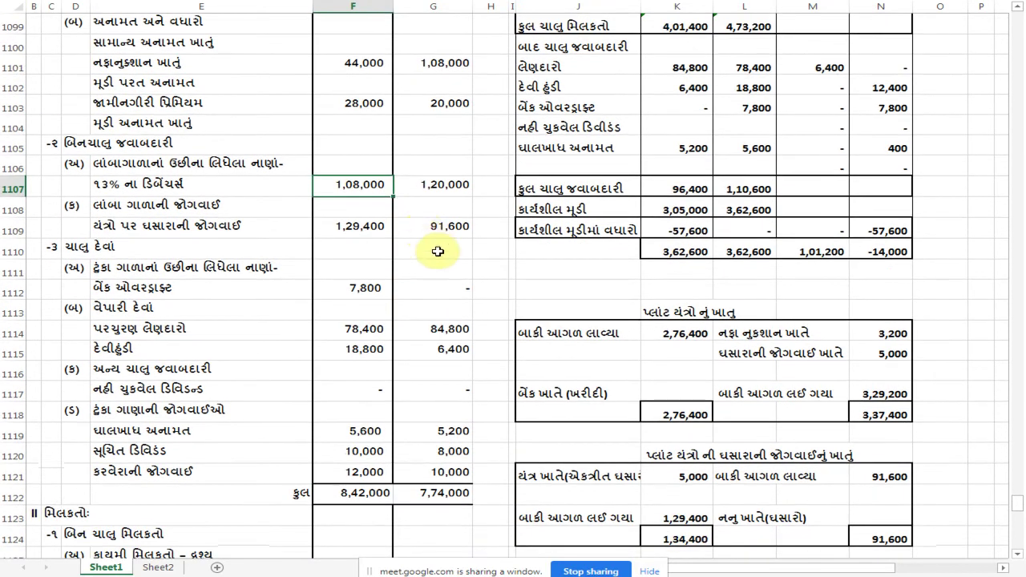
pyautogui.click(433, 231)
pyautogui.scroll(-1, 417, 283)
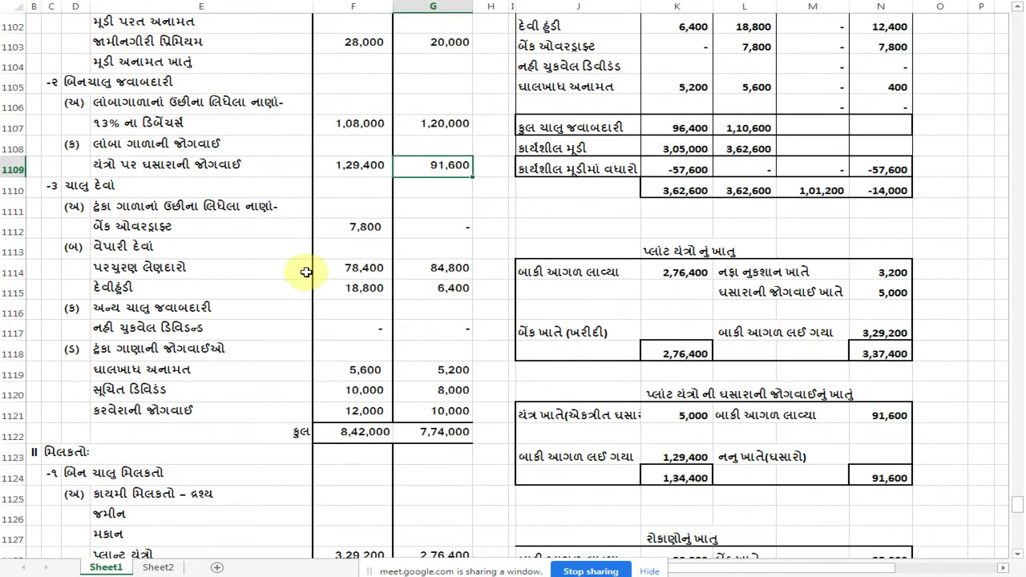
pyautogui.click(351, 227)
pyautogui.scroll(-1, 425, 238)
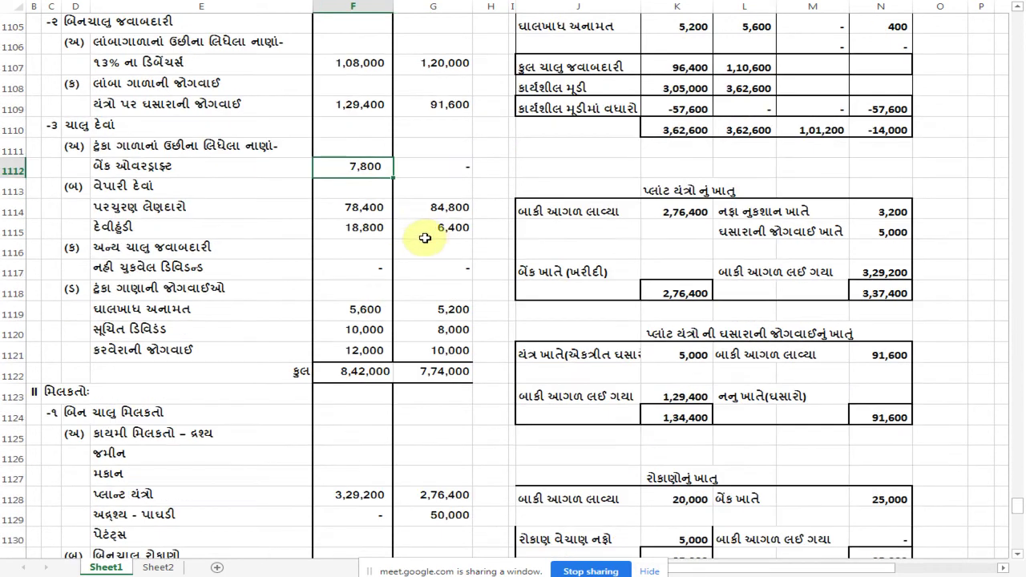
pyautogui.scroll(-2, 366, 205)
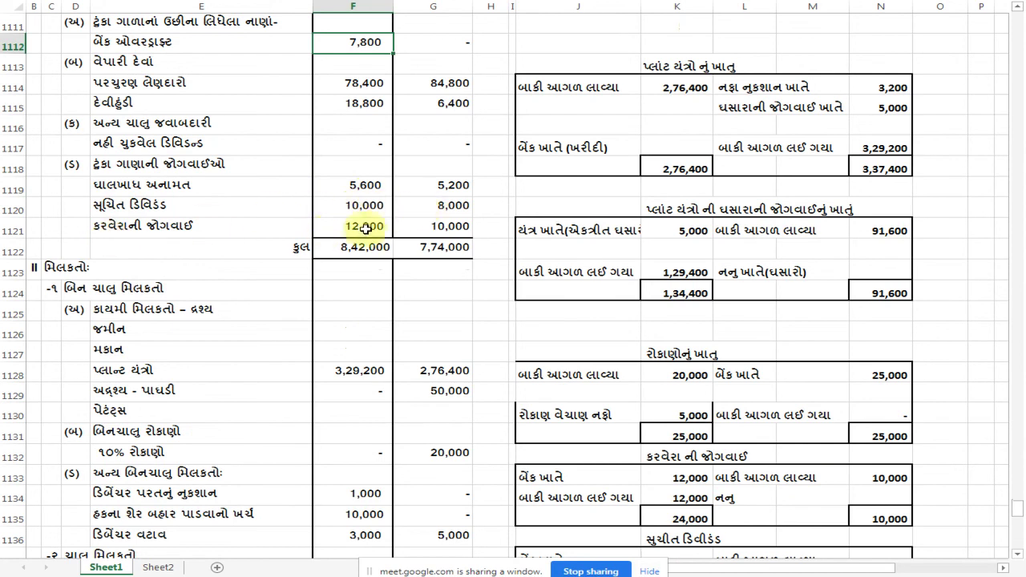
# Check both years' proposed dividend and enter 8,000 in N1192 as dividend paid in the uses side of the funds flow statement
pyautogui.click(356, 212)
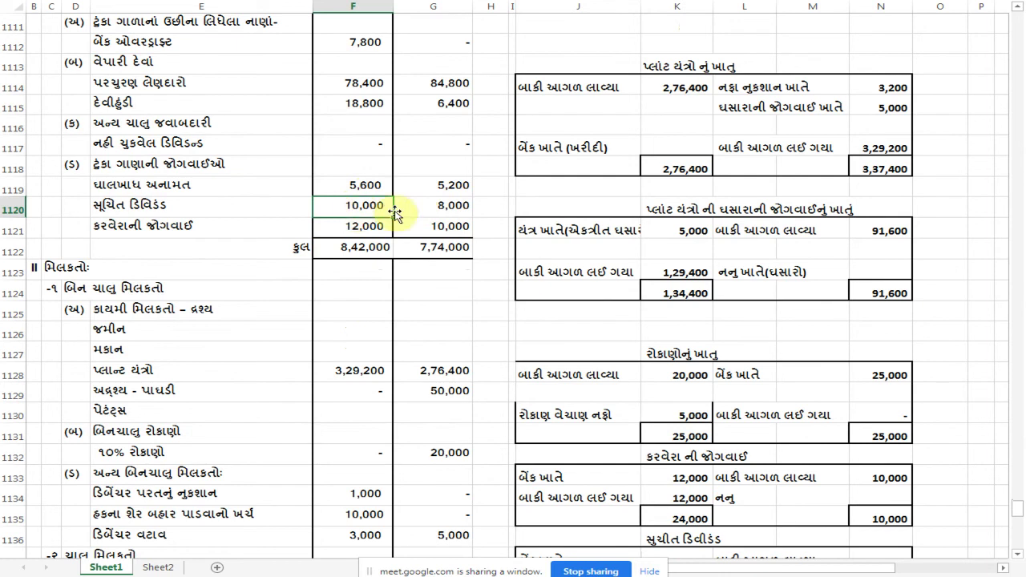
pyautogui.click(444, 205)
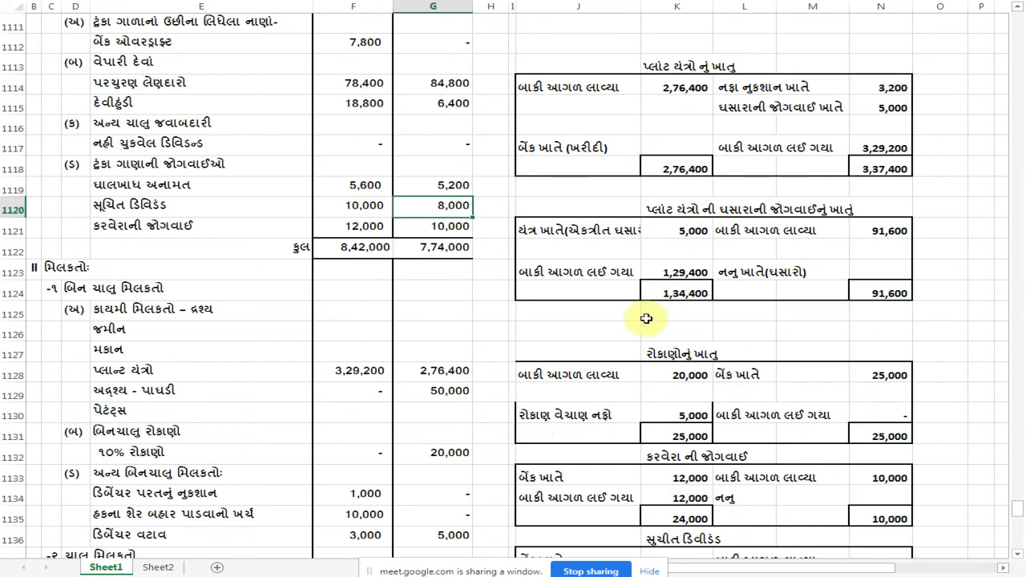
pyautogui.scroll(-18, 578, 449)
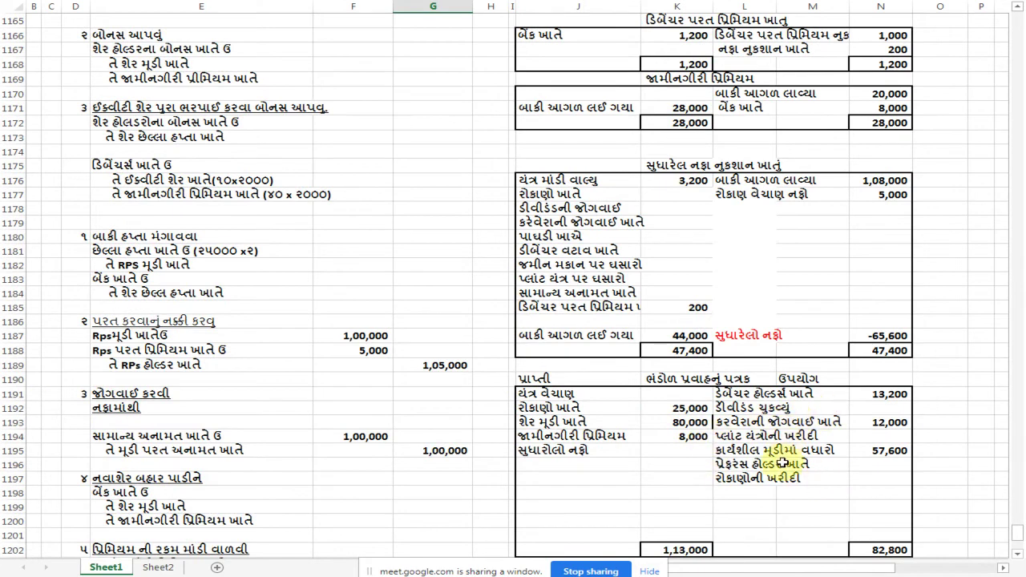
pyautogui.click(905, 406)
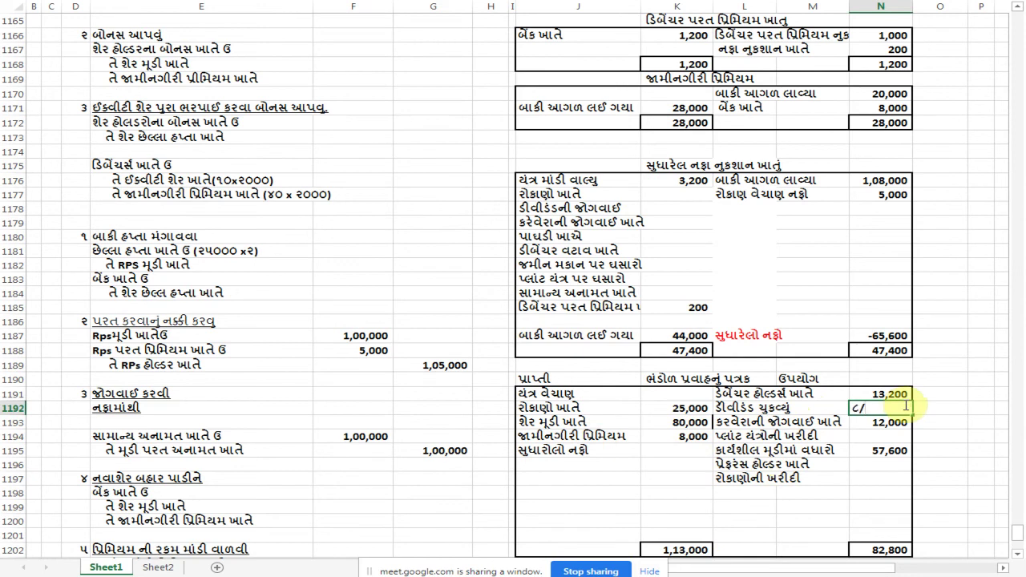
pyautogui.write('૮૦૦૦')
pyautogui.press('Return')
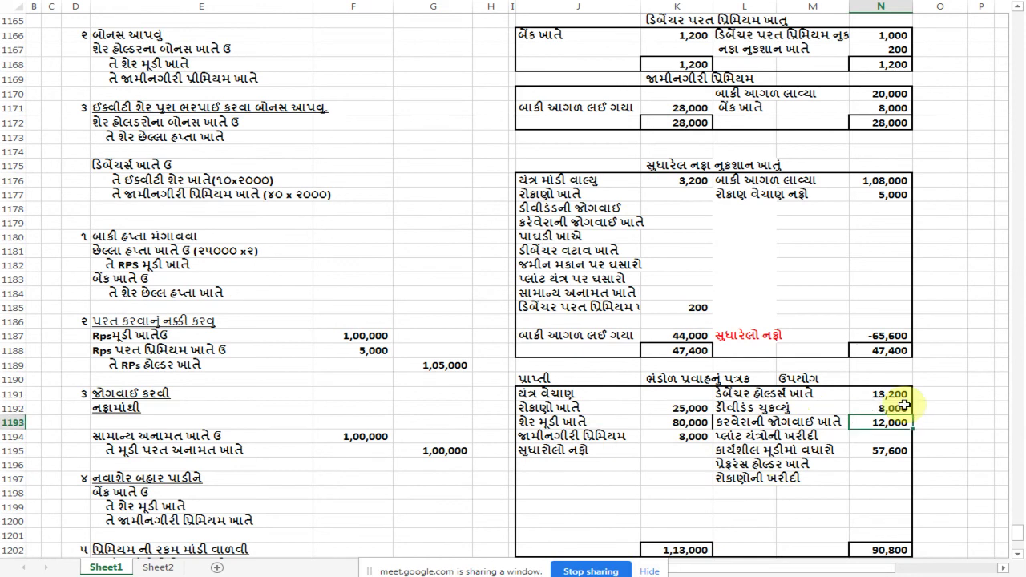
# Enter the current year's proposed dividend of 10,000 in K1178 as the dividend provision in the adjusted profit and loss account
pyautogui.scroll(16, 390, 407)
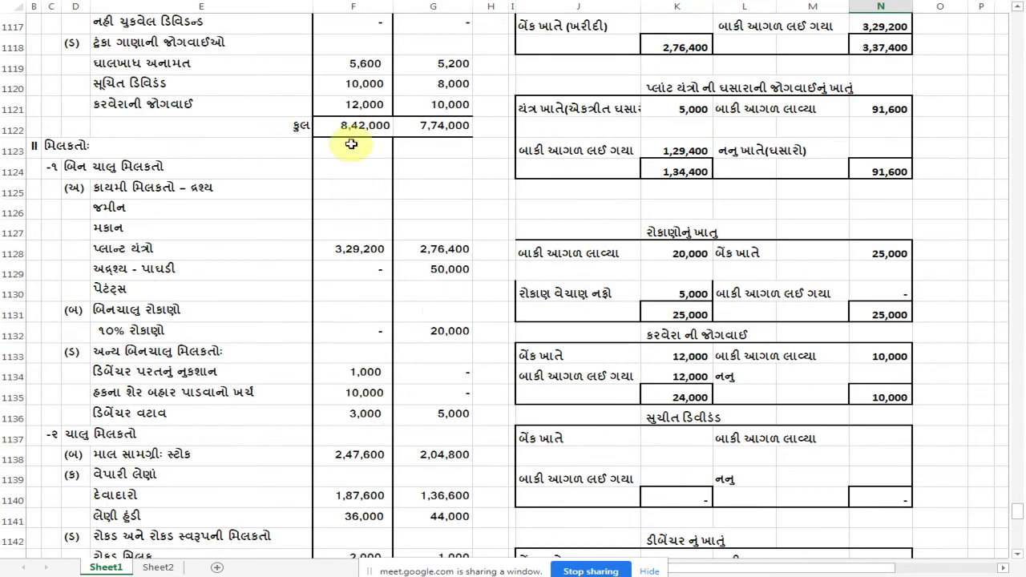
pyautogui.click(353, 86)
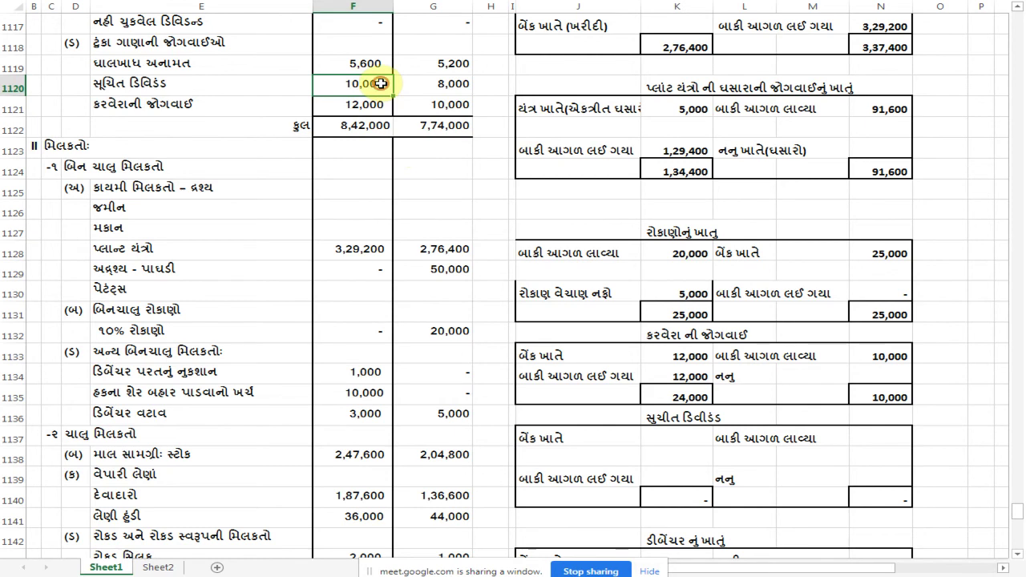
pyautogui.scroll(-1, 725, 154)
pyautogui.scroll(-9, 724, 155)
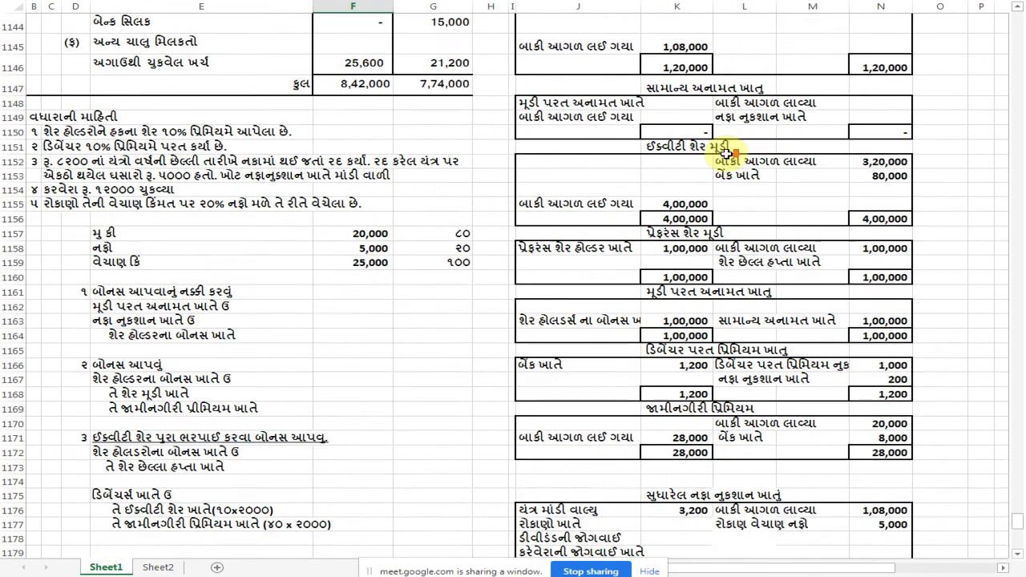
pyautogui.scroll(-3, 725, 230)
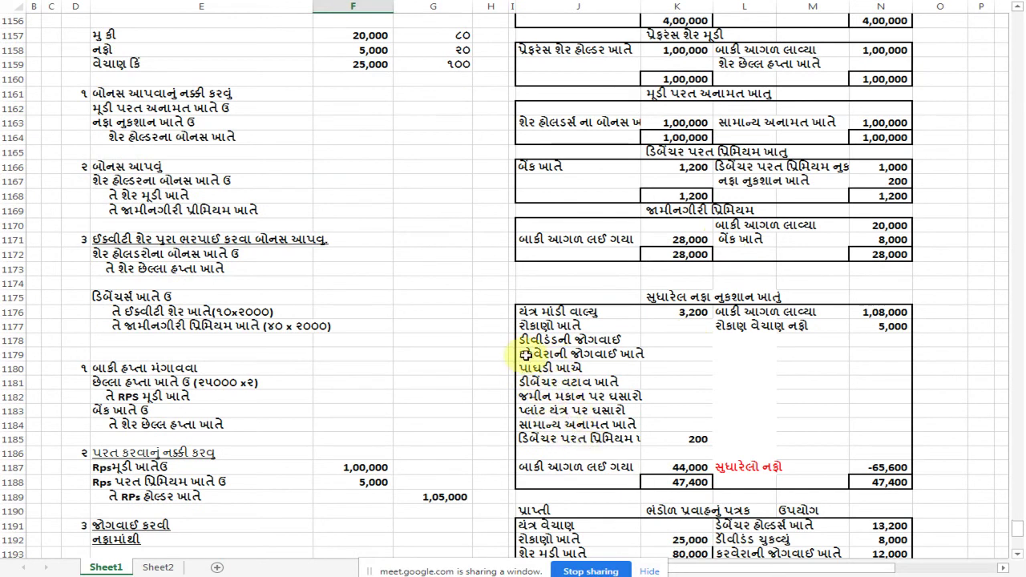
pyautogui.click(691, 341)
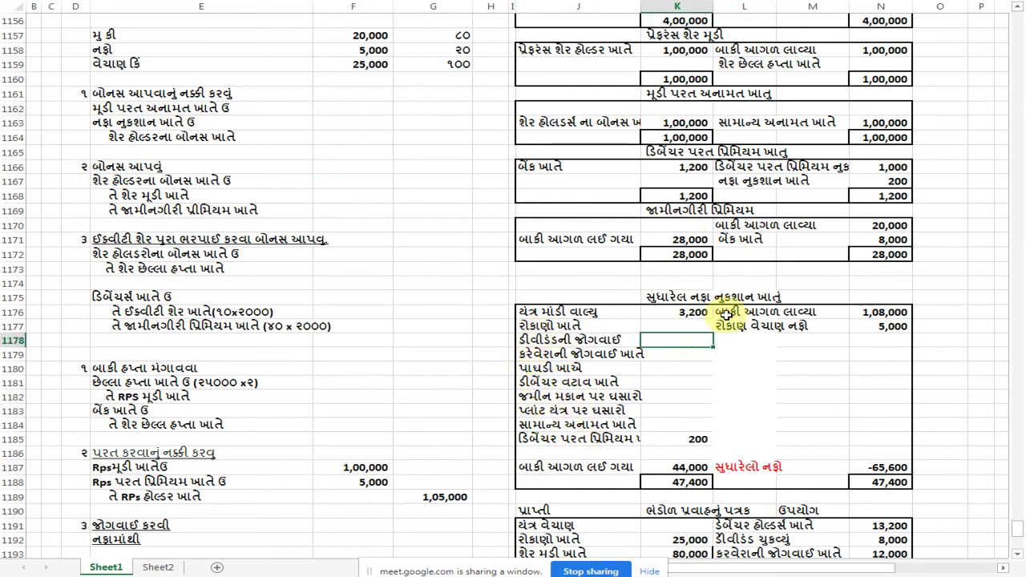
pyautogui.write('10,000')
pyautogui.press('Return')
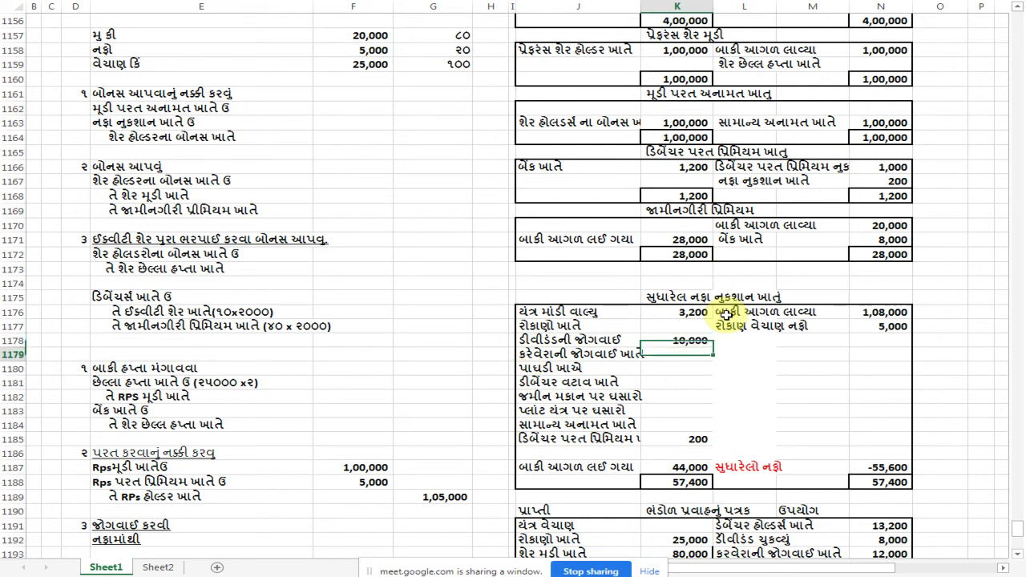
# Examine both years' tax provision and goodwill balances in the balance sheet
pyautogui.scroll(13, 412, 261)
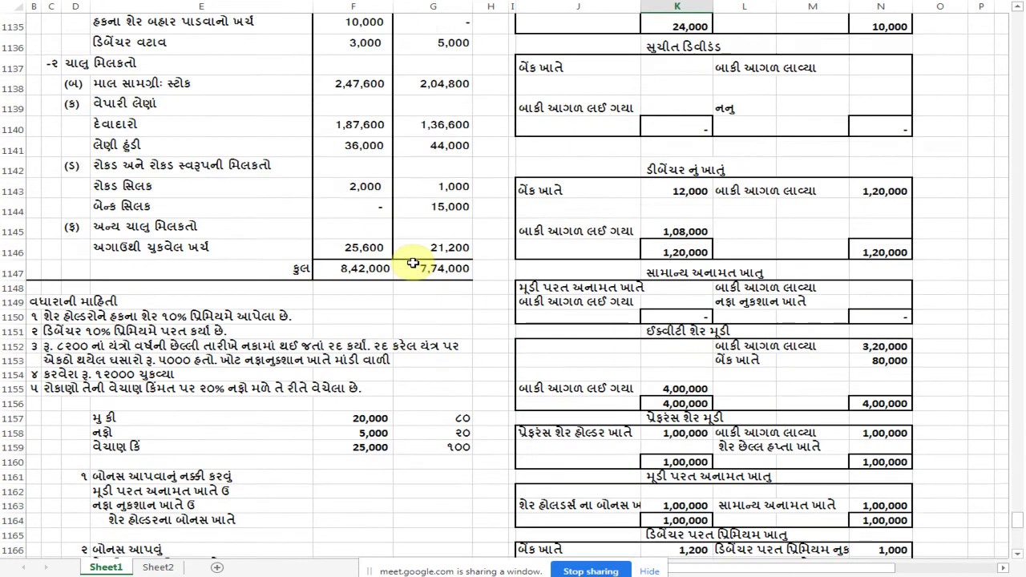
pyautogui.scroll(2, 412, 262)
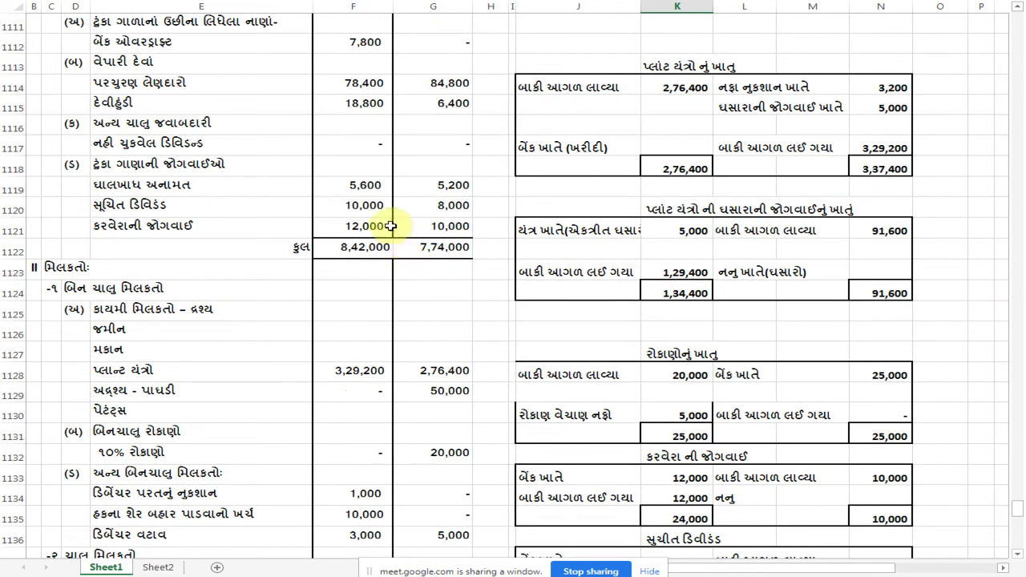
pyautogui.click(458, 226)
pyautogui.click(353, 226)
pyautogui.scroll(-1, 422, 360)
pyautogui.click(463, 325)
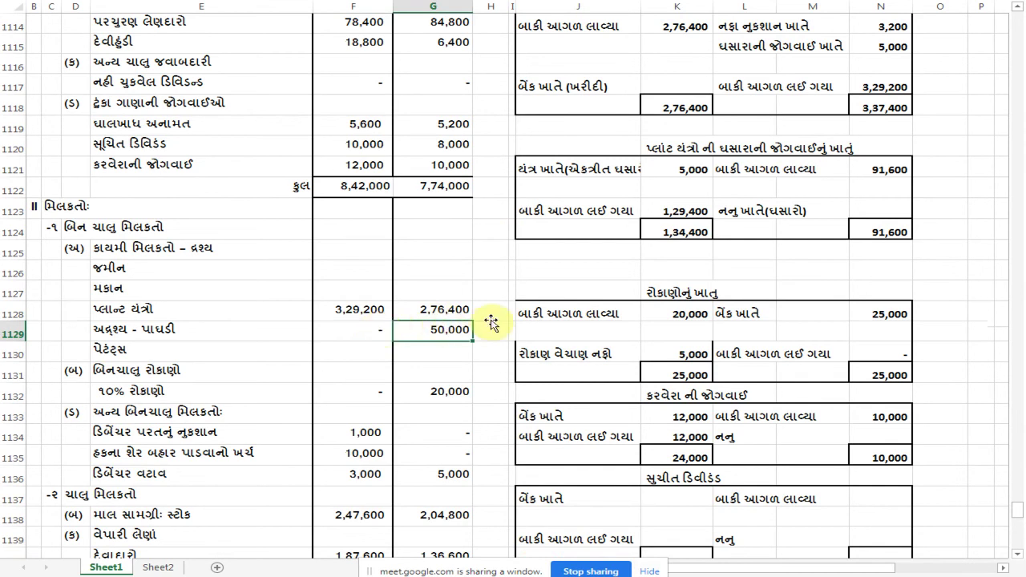
pyautogui.scroll(-2, 590, 321)
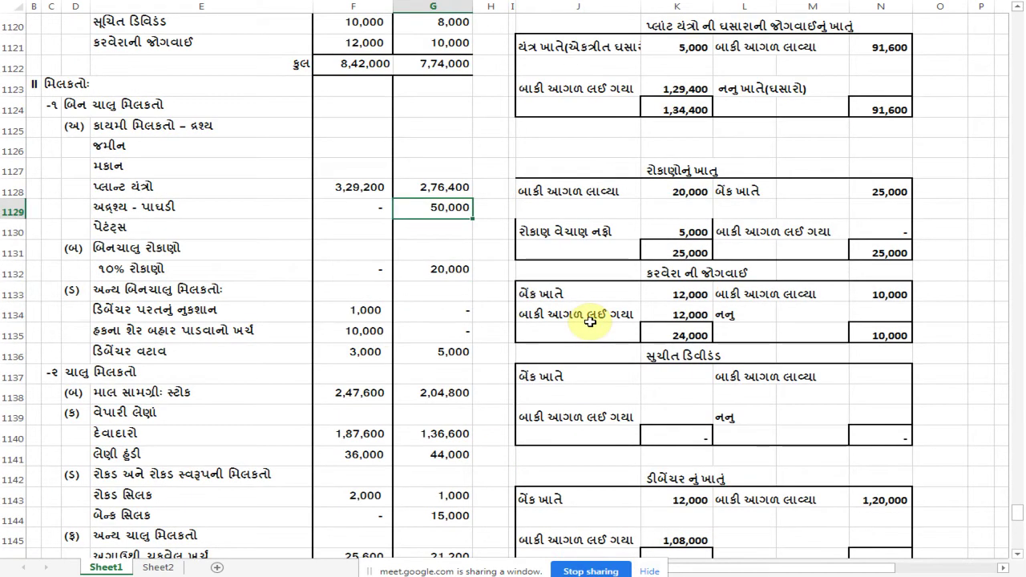
pyautogui.scroll(-7, 666, 412)
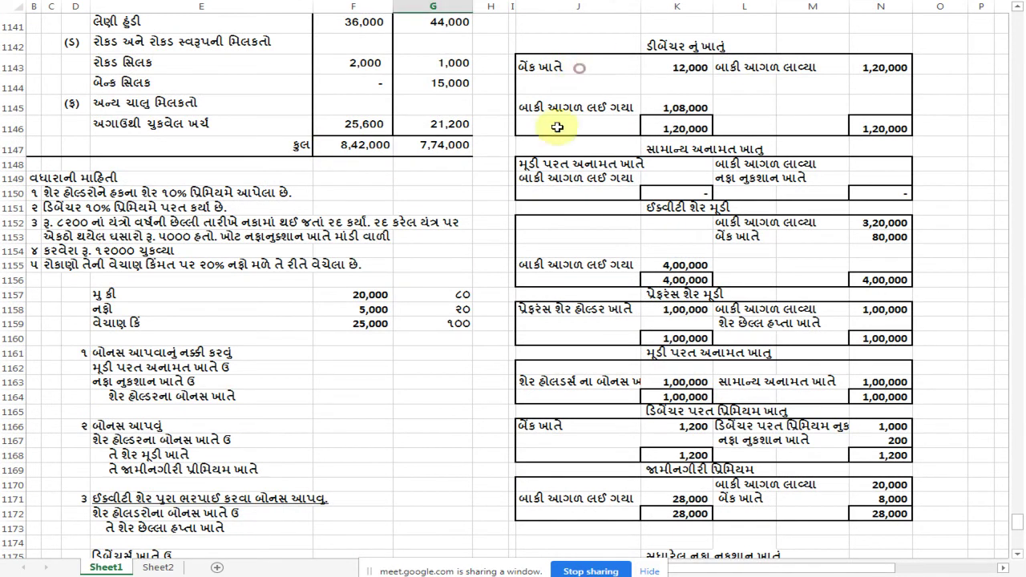
# Enter the previous year's goodwill of 50,000 in K1180 as goodwill written off in the adjusted profit and loss account
pyautogui.click(278, 351)
pyautogui.scroll(5, 321, 314)
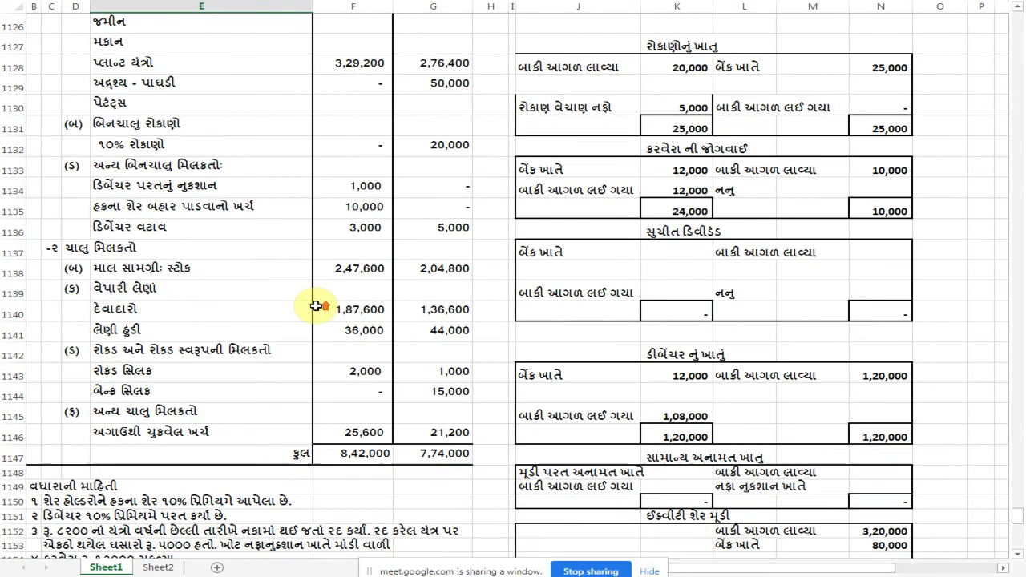
pyautogui.scroll(2, 457, 209)
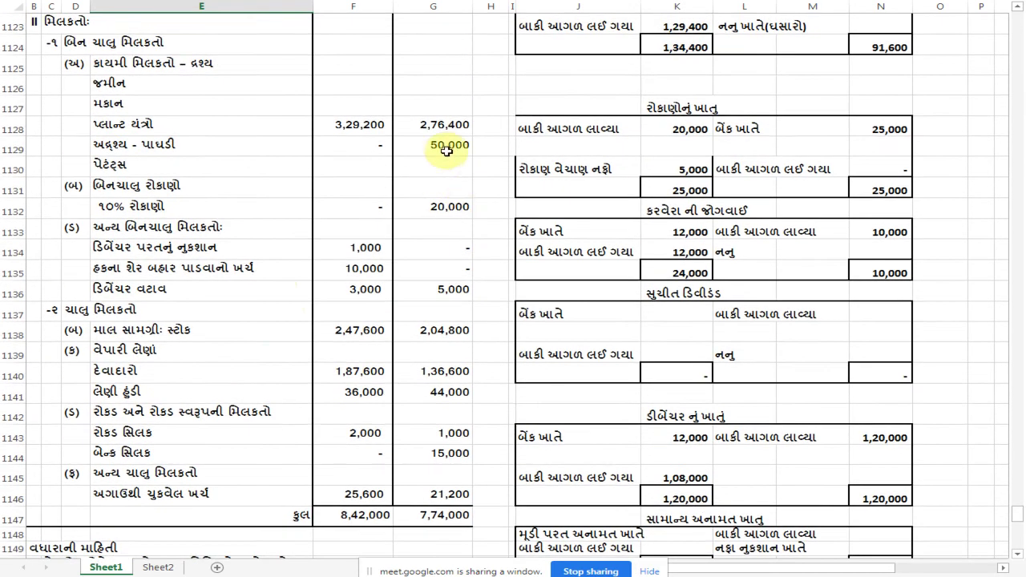
pyautogui.scroll(-5, 481, 232)
pyautogui.scroll(-5, 625, 385)
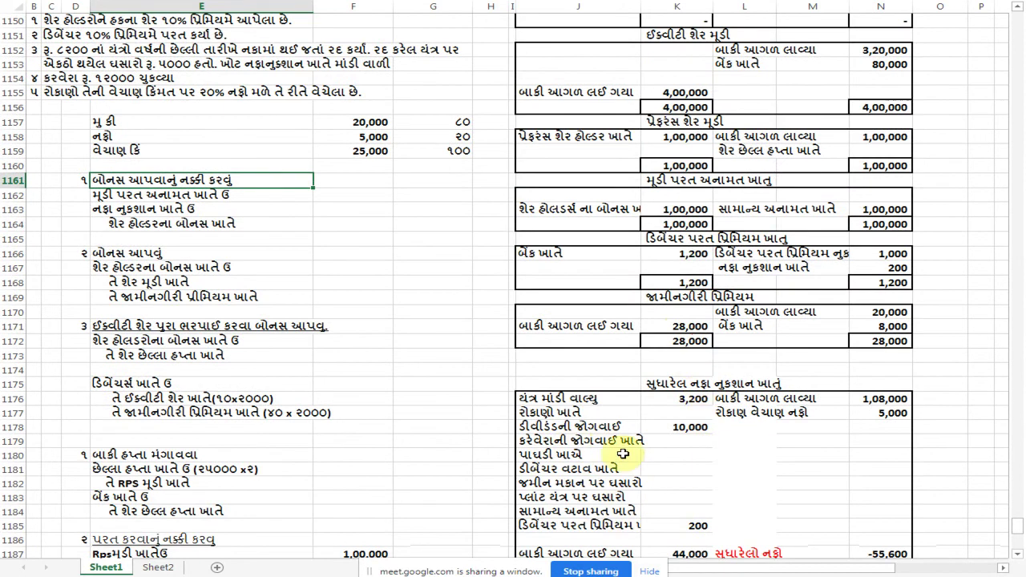
pyautogui.click(678, 455)
pyautogui.write('૫૦૦')
pyautogui.press('Return')
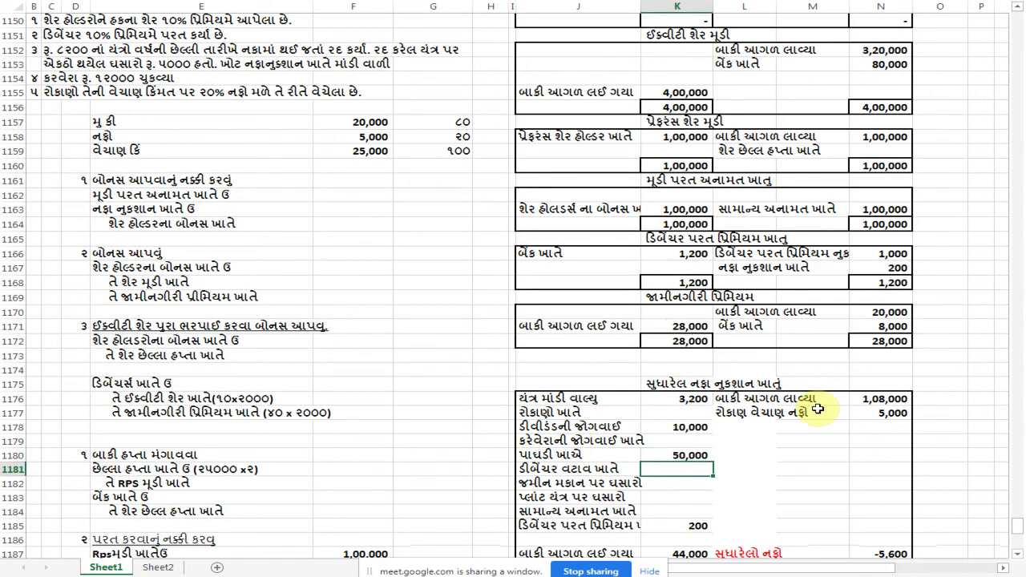
# Review the balance sheet figures for loss on debenture redemption and rights issue expenses against the adjusted profit and loss account
pyautogui.scroll(4, 553, 465)
pyautogui.scroll(3, 551, 469)
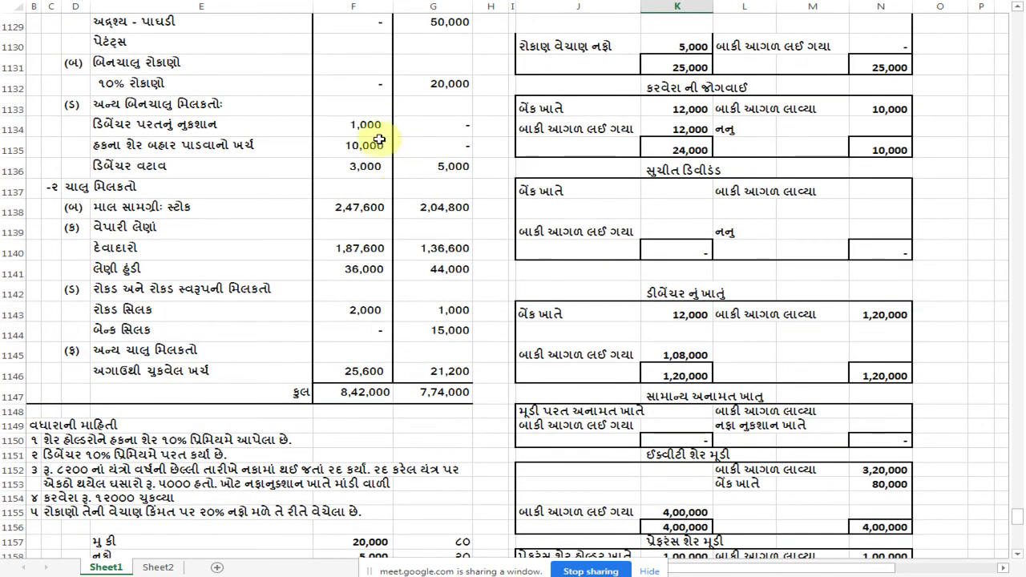
pyautogui.scroll(2, 217, 142)
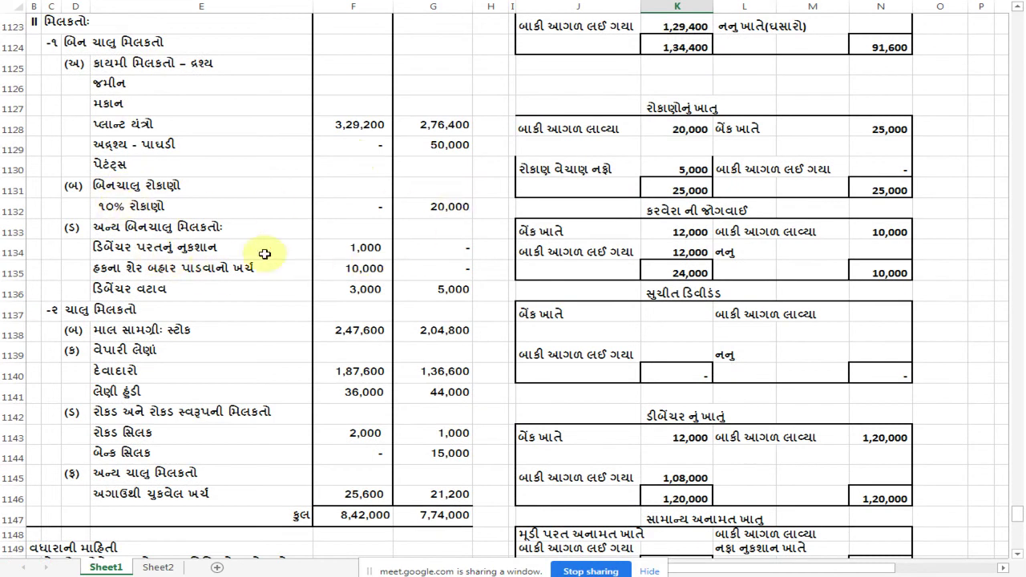
pyautogui.click(369, 250)
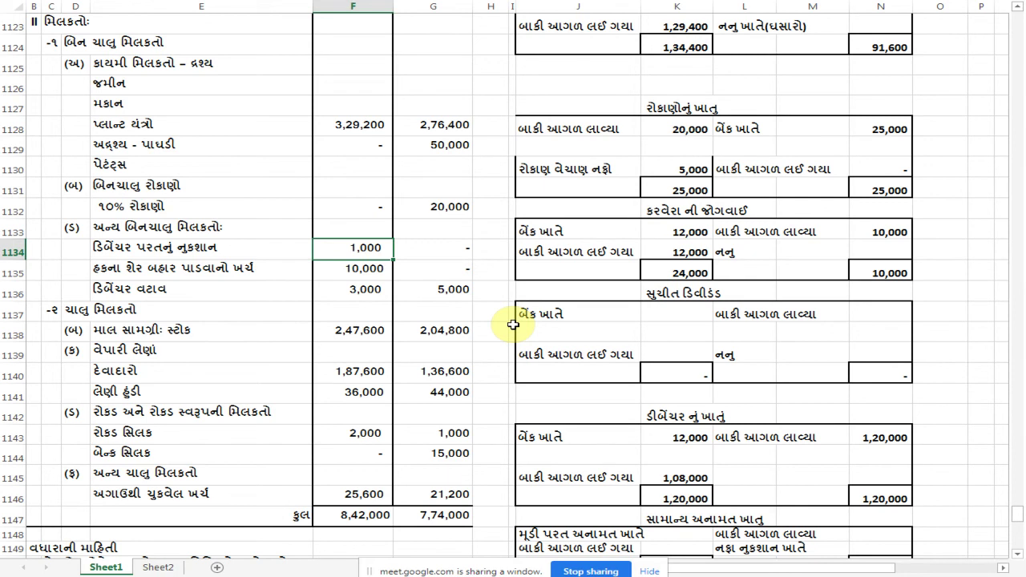
pyautogui.click(342, 267)
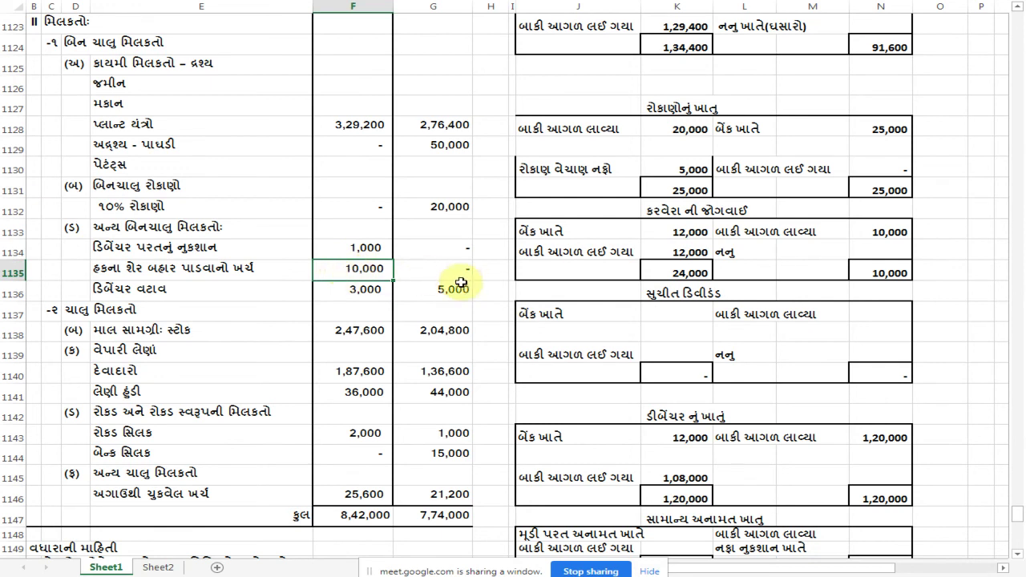
pyautogui.scroll(-1, 441, 269)
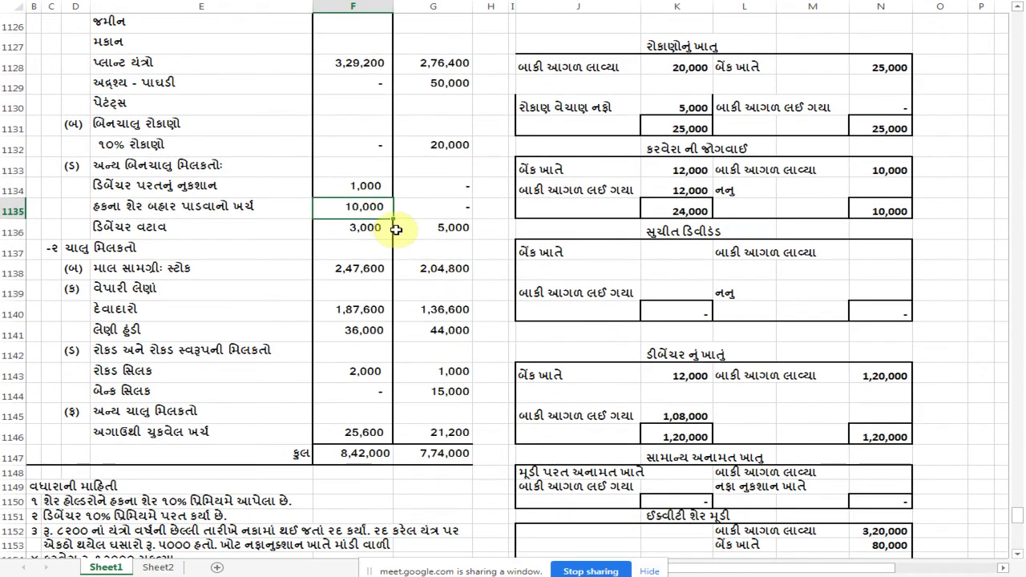
pyautogui.scroll(-3, 562, 296)
pyautogui.scroll(-6, 594, 309)
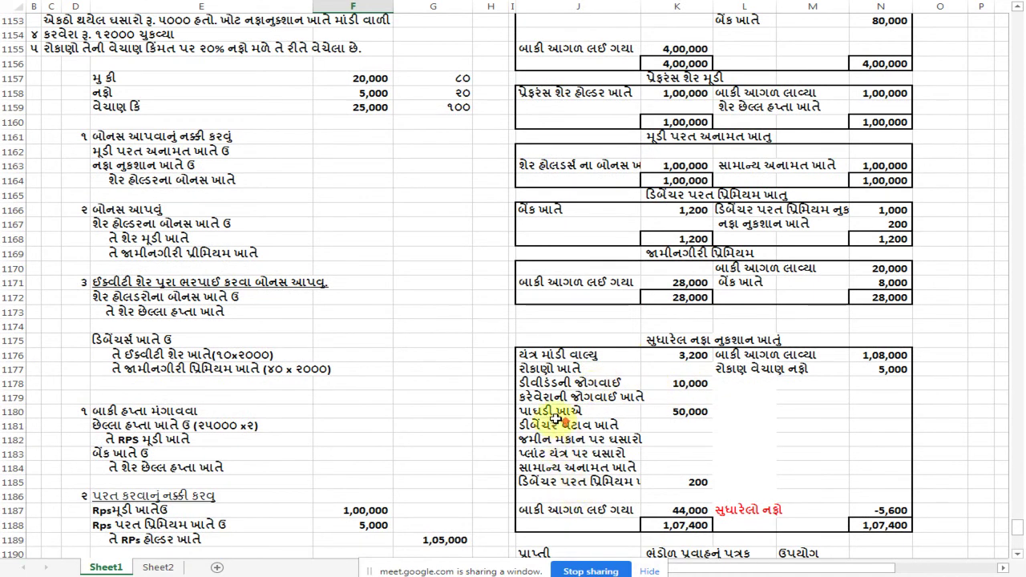
pyautogui.scroll(3, 556, 417)
pyautogui.scroll(5, 556, 417)
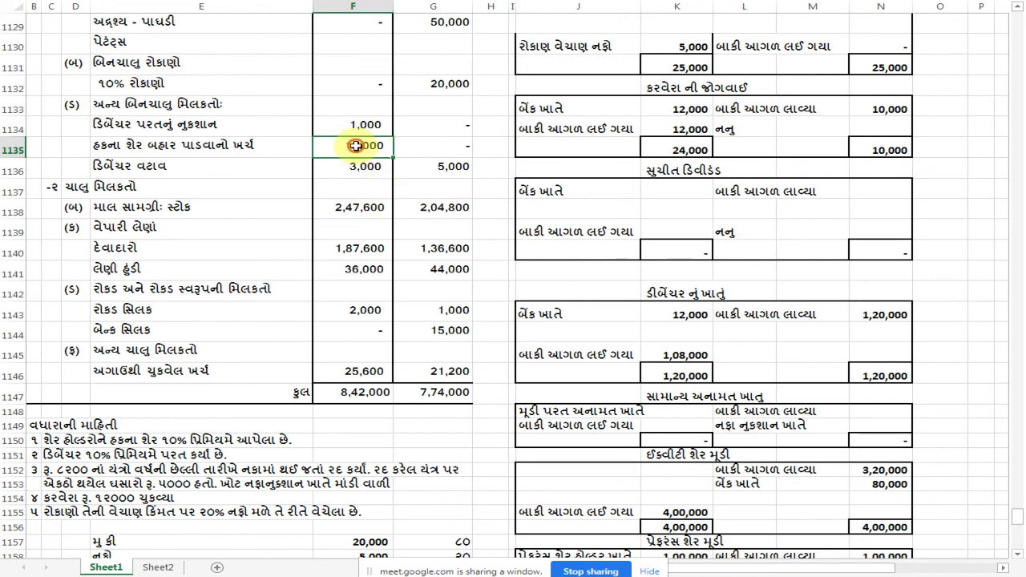
# Enter 10,000 in N1198 for rights issue expenses on the uses side of the funds flow statement
pyautogui.scroll(-10, 669, 293)
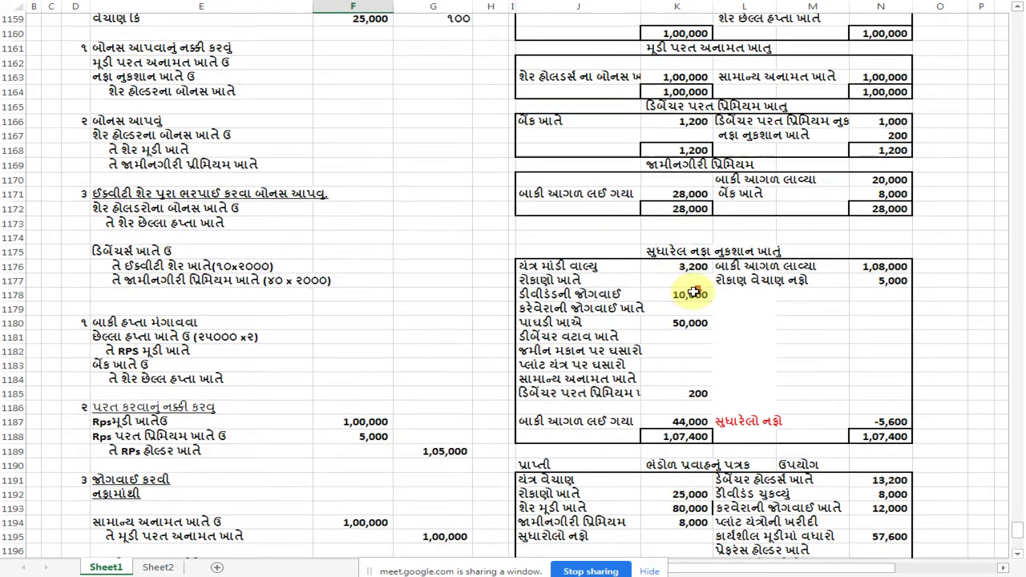
pyautogui.scroll(-4, 691, 292)
pyautogui.click(882, 405)
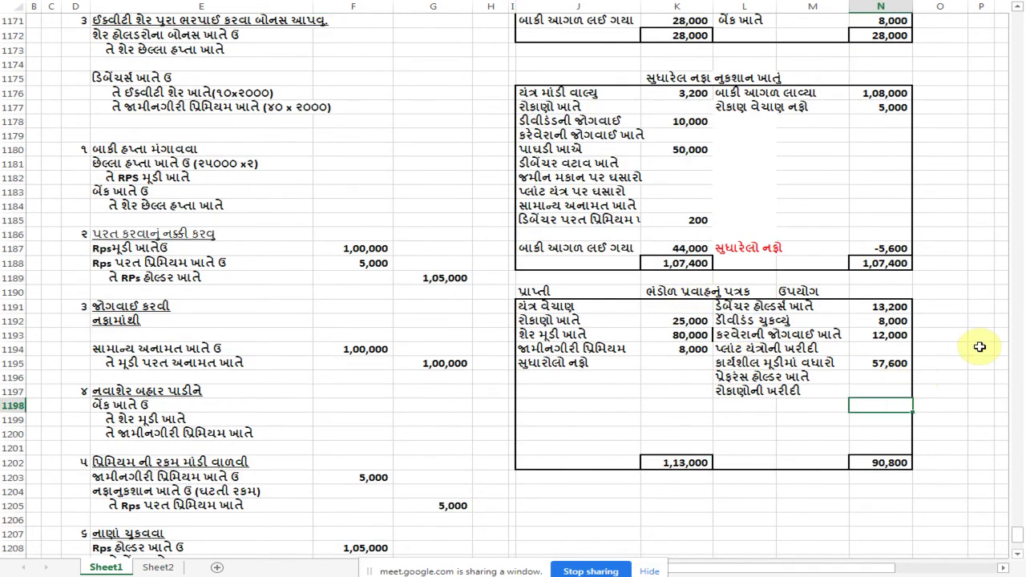
pyautogui.write('૧૦૦')
pyautogui.press('Return')
pyautogui.press('Left')
pyautogui.press('Left')
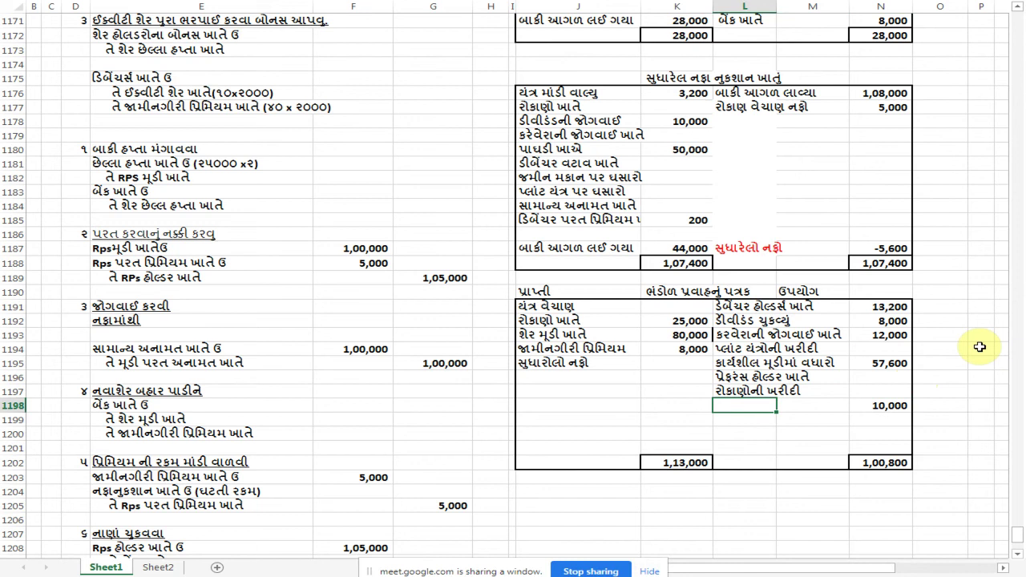
# Label L1198 "હકના શેર બહાર પાડવાનો ખર્ચ" and re-enter its amount of 10,000 in N1198
pyautogui.write('ર')
pyautogui.press('BackSpace')
pyautogui.press('BackSpace')
pyautogui.write('હકના શેર બહાર પાડવાનો ખ')
pyautogui.press('BackSpace')
pyautogui.press('BackSpace')
pyautogui.press('BackSpace')
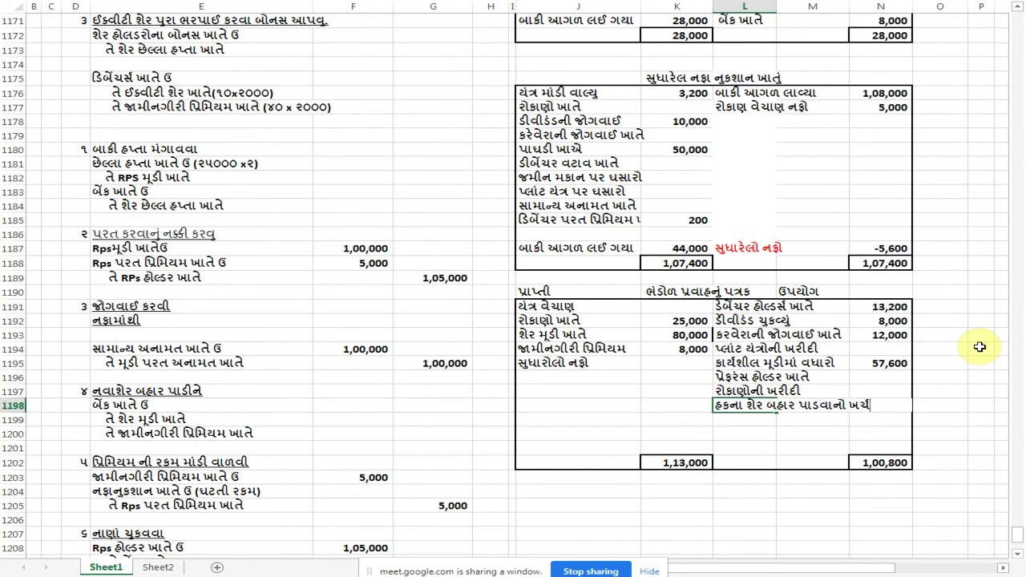
pyautogui.press('Tab')
pyautogui.press('Tab')
pyautogui.write('10000')
pyautogui.press('Return')
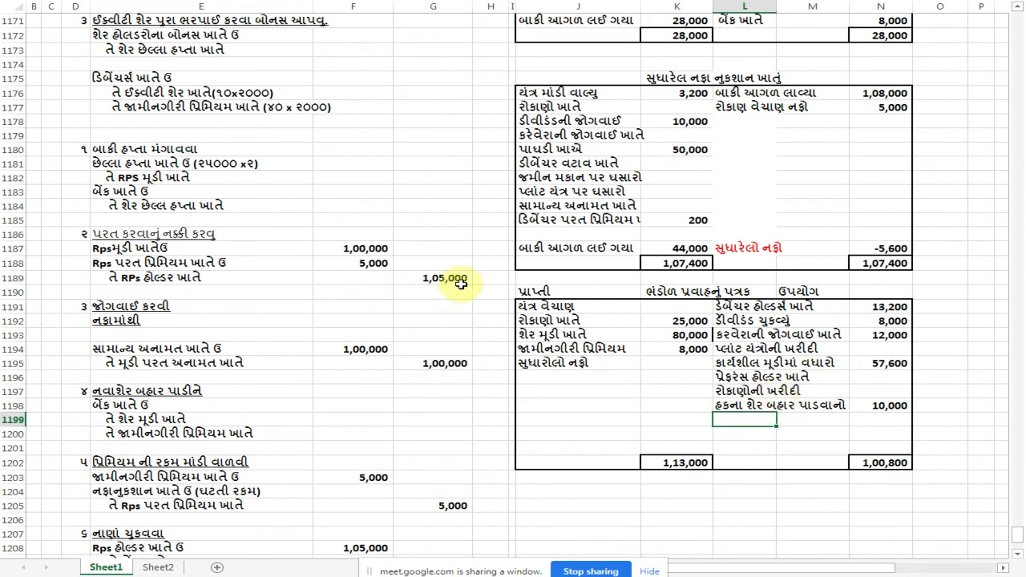
# Check the new rights issue expense entry against the balance sheet and look at the loss on debenture redemption
pyautogui.scroll(2, 439, 294)
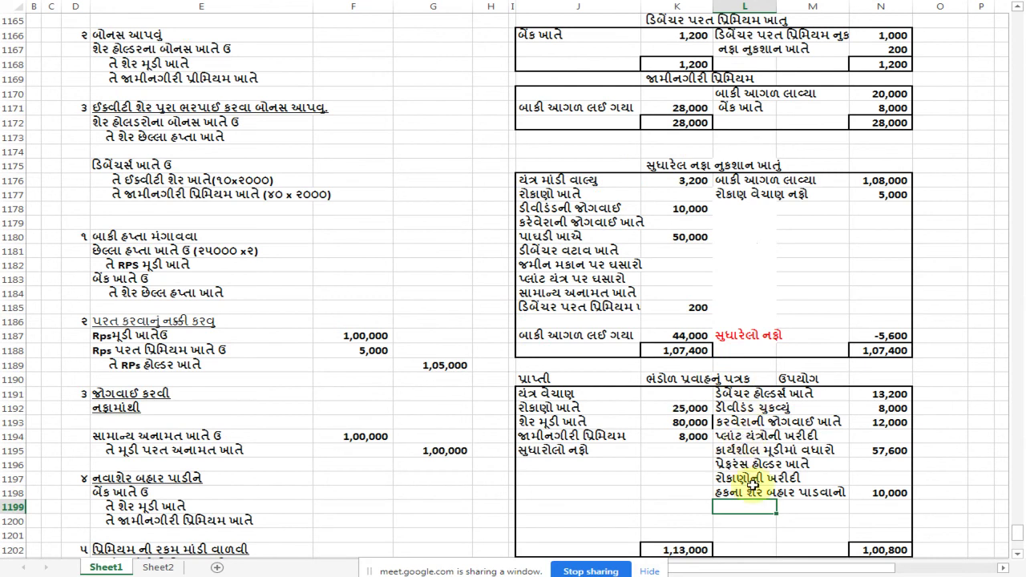
pyautogui.click(803, 492)
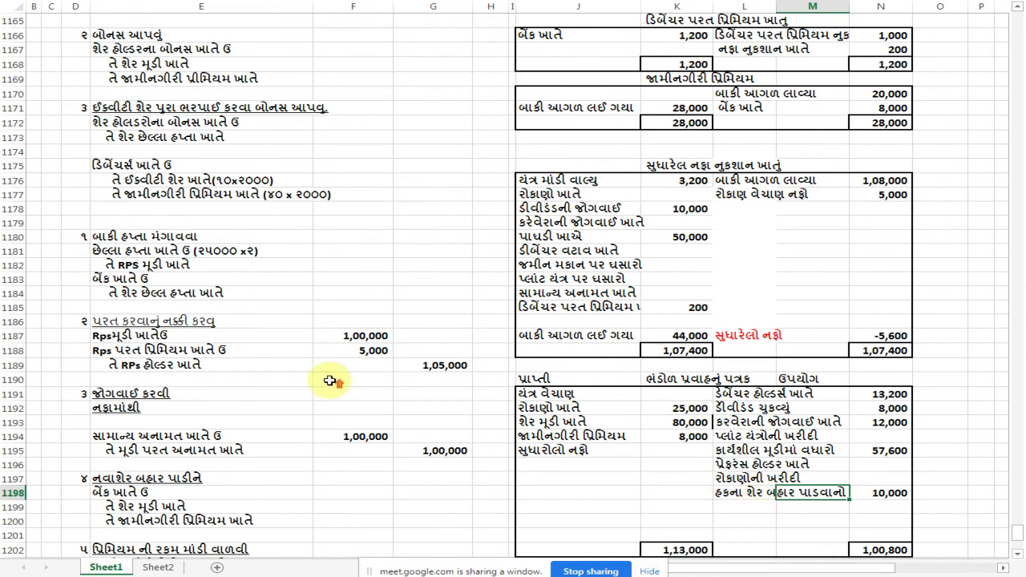
pyautogui.scroll(10, 330, 380)
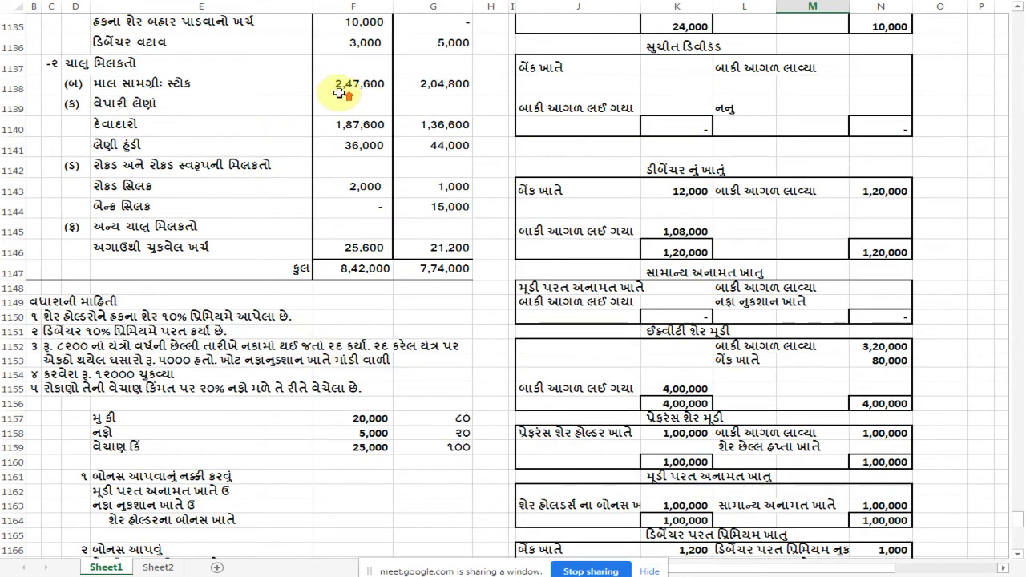
pyautogui.scroll(2, 333, 93)
pyautogui.click(356, 146)
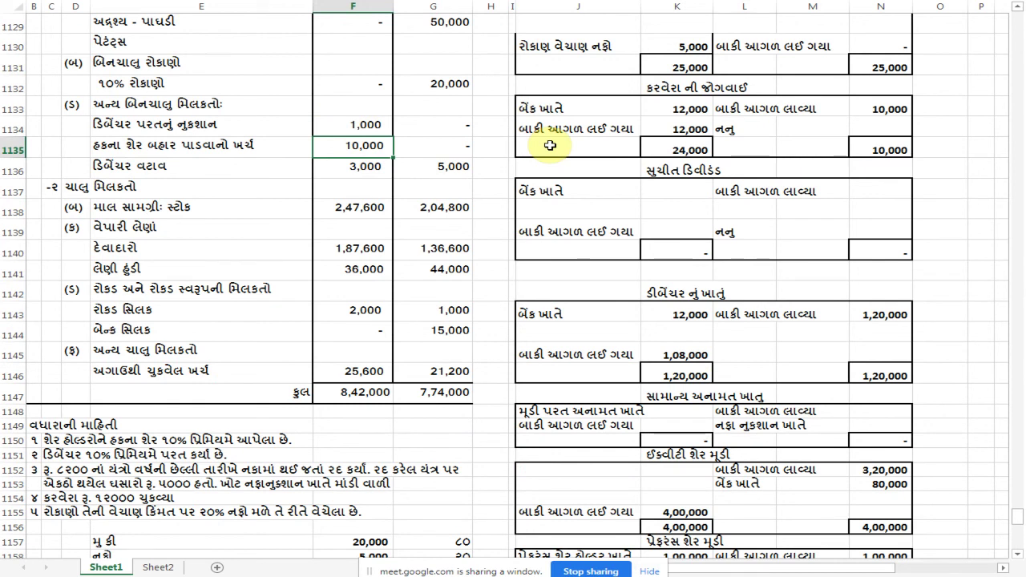
pyautogui.press('Up')
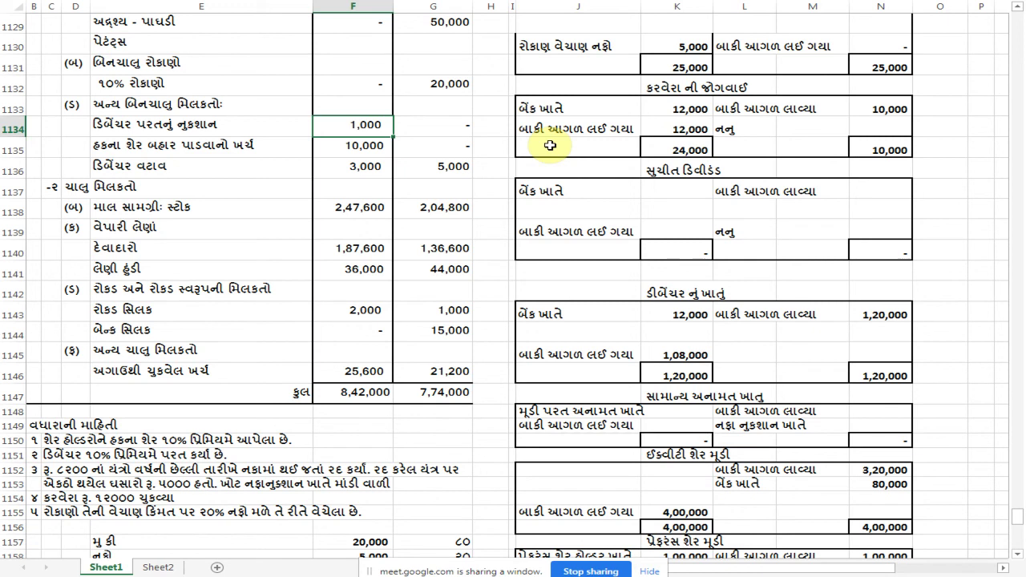
# Compare both years' debenture discount and enter 2,000 in K1181 as the discount written off in the adjusted profit and loss account
pyautogui.click(449, 166)
pyautogui.click(369, 172)
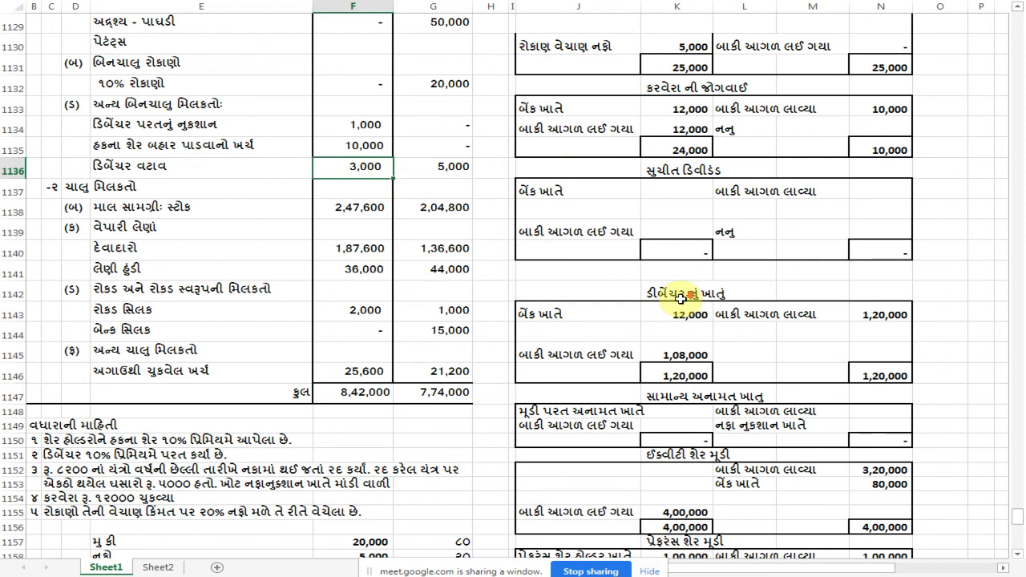
pyautogui.scroll(-10, 680, 297)
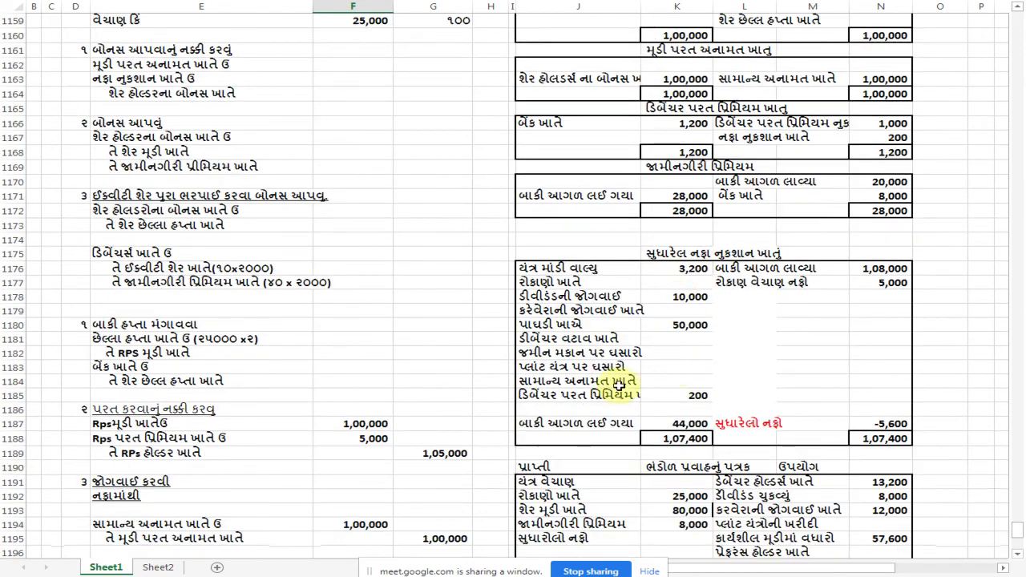
pyautogui.click(665, 338)
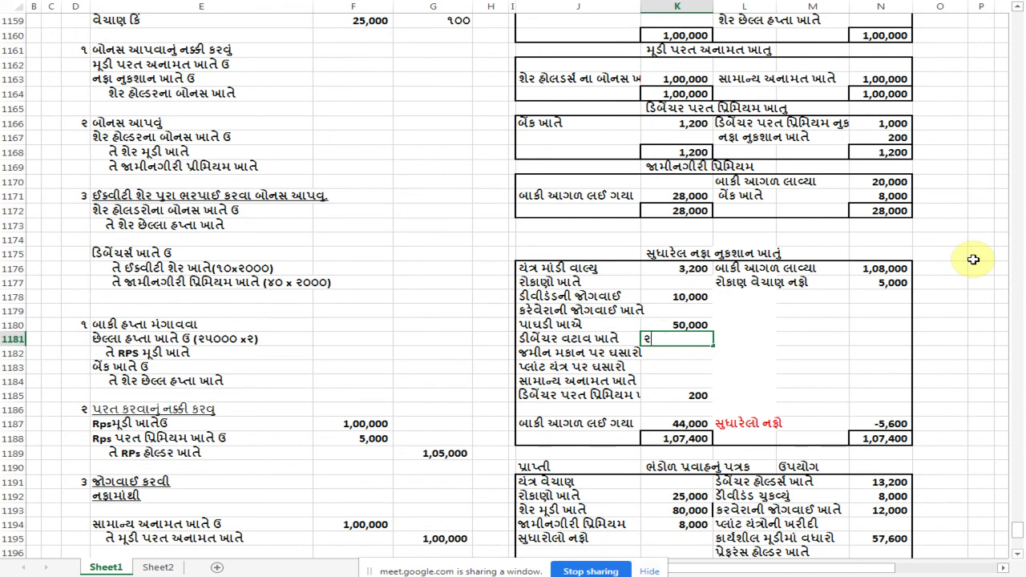
pyautogui.write('2000')
pyautogui.press('Return')
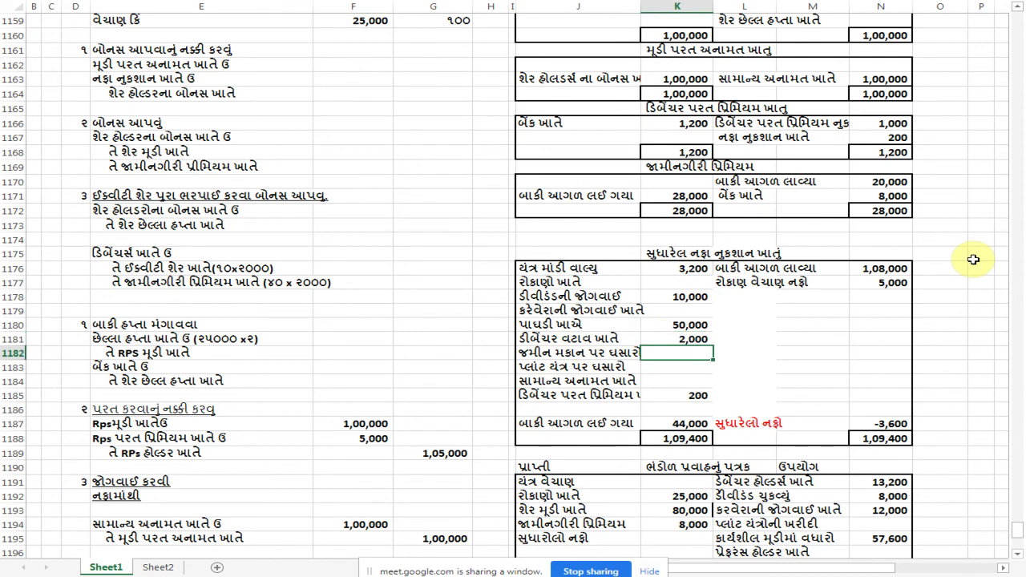
# Review both years' current assets, the working capital schedule, and the plant and depreciation provision accounts
pyautogui.scroll(3, 257, 387)
pyautogui.scroll(7, 257, 386)
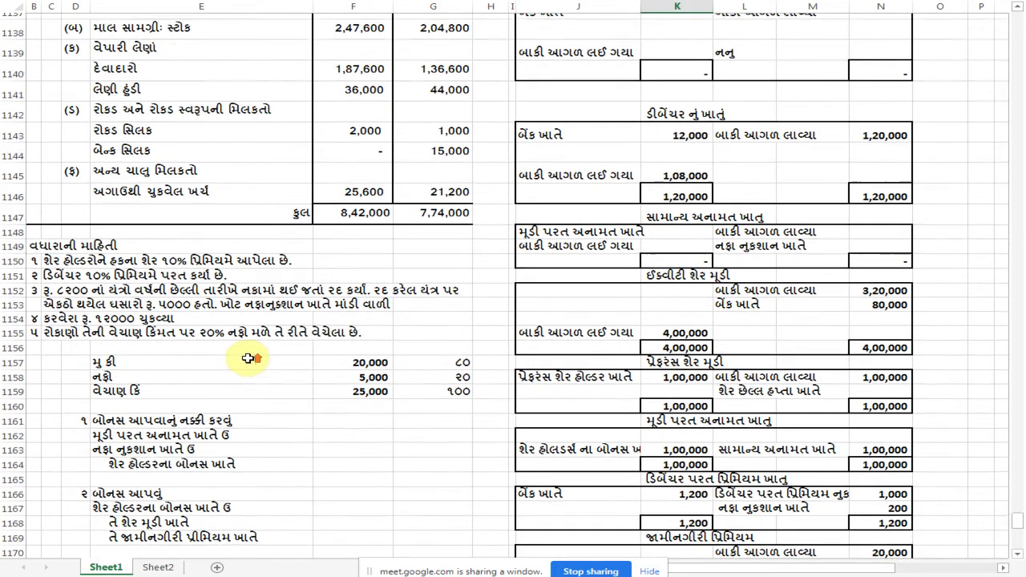
pyautogui.scroll(1, 248, 357)
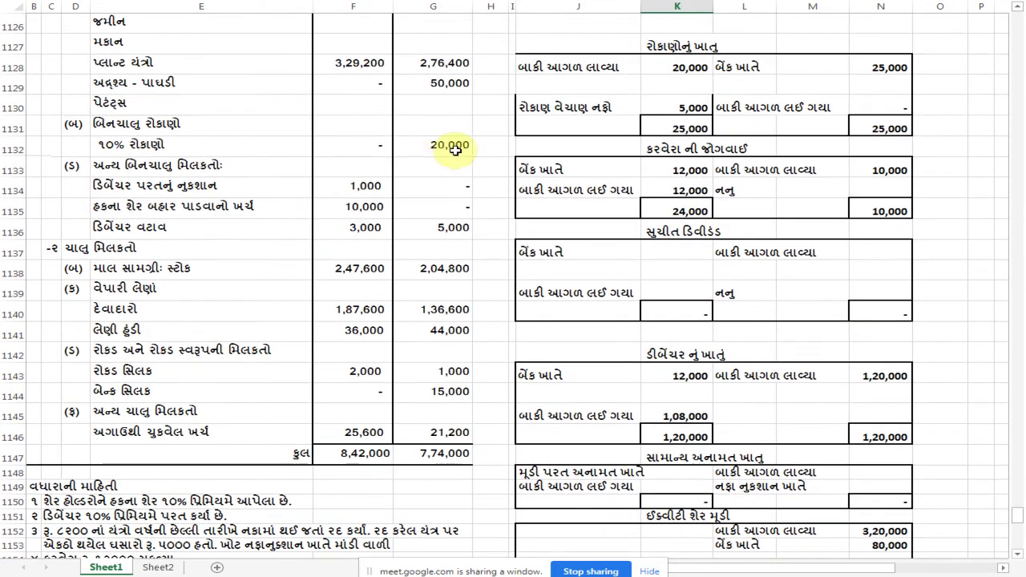
pyautogui.moveTo(373, 273); pyautogui.dragTo(440, 430)
pyautogui.scroll(1, 377, 353)
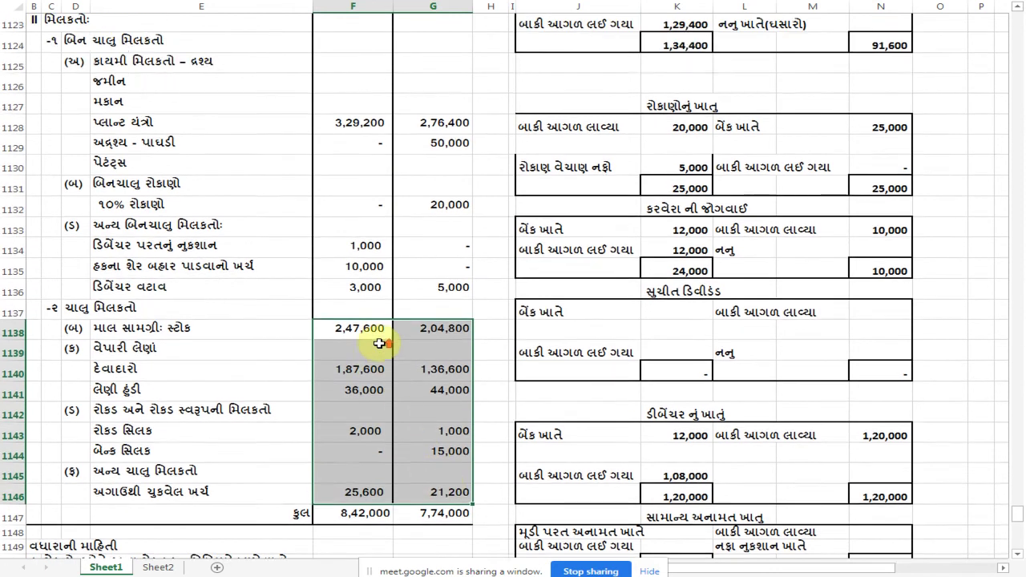
pyautogui.scroll(-2, 413, 318)
pyautogui.scroll(7, 411, 319)
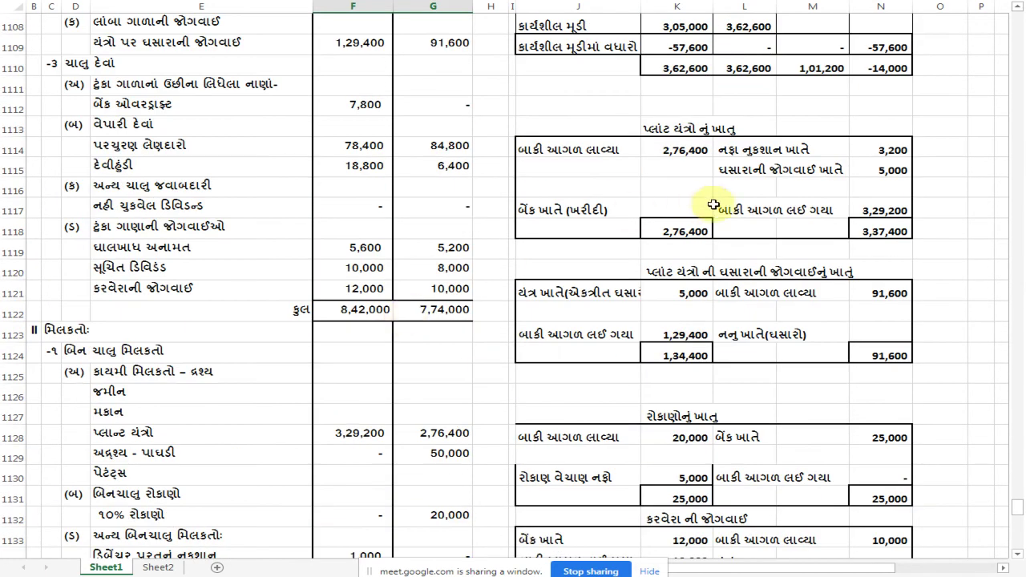
pyautogui.scroll(2, 714, 215)
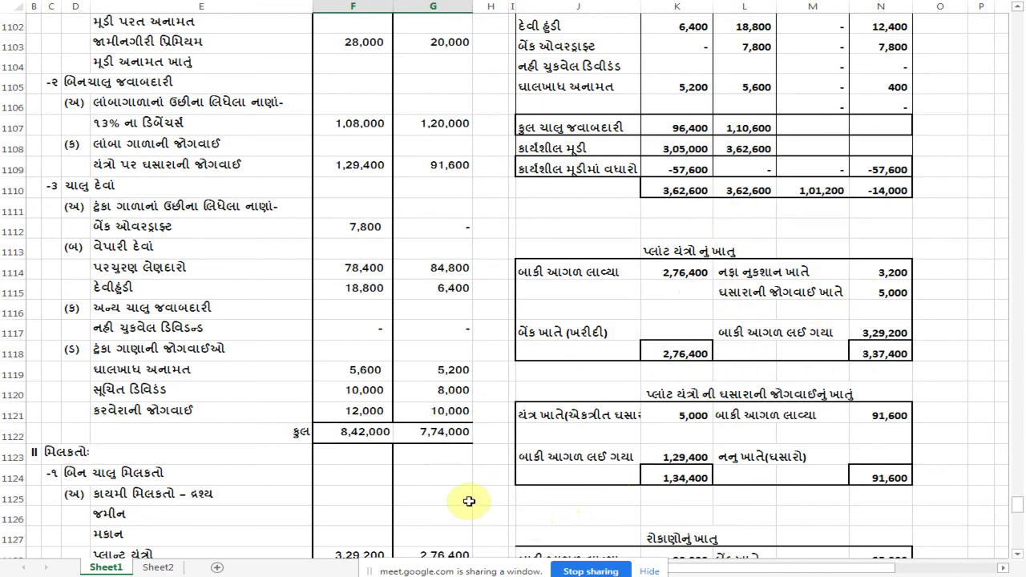
# Enter 61,000 in K1117 as the bank purchase amount in the plant and machinery account
pyautogui.click(683, 333)
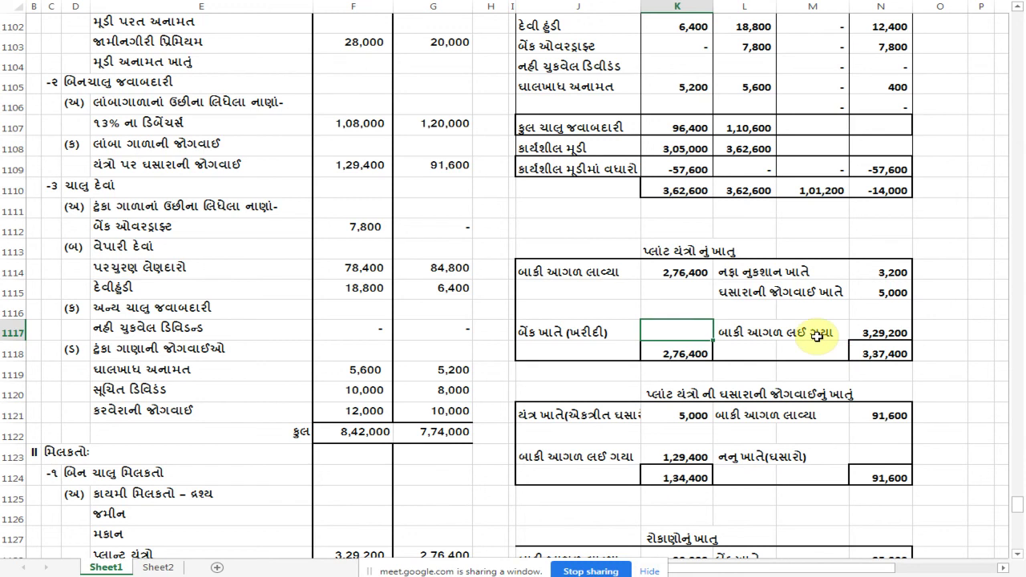
pyautogui.write('૦')
pyautogui.press('Return')
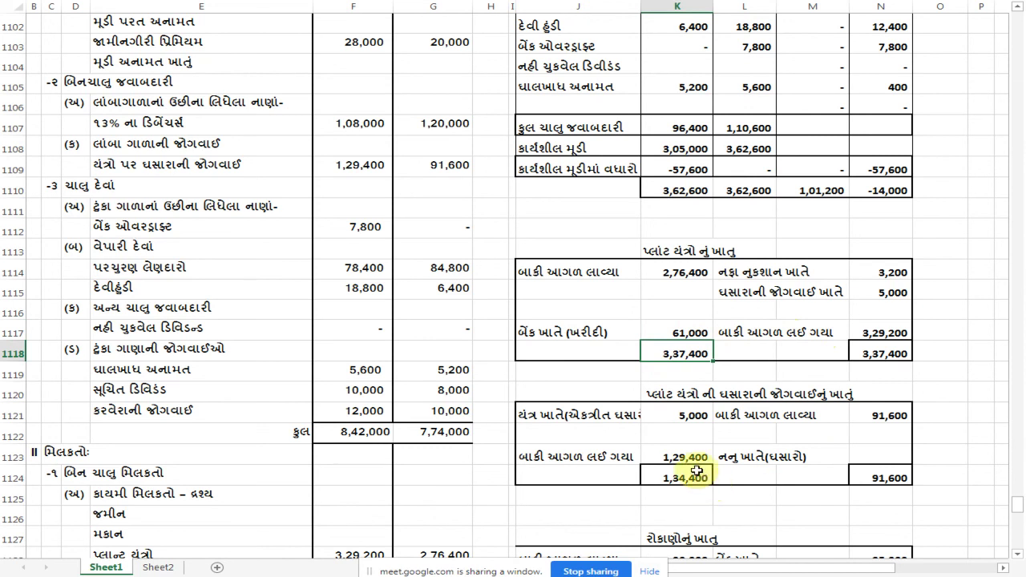
# Record the plant and machinery purchase of 61,000 in N1194 of the funds flow statement
pyautogui.scroll(-4, 698, 472)
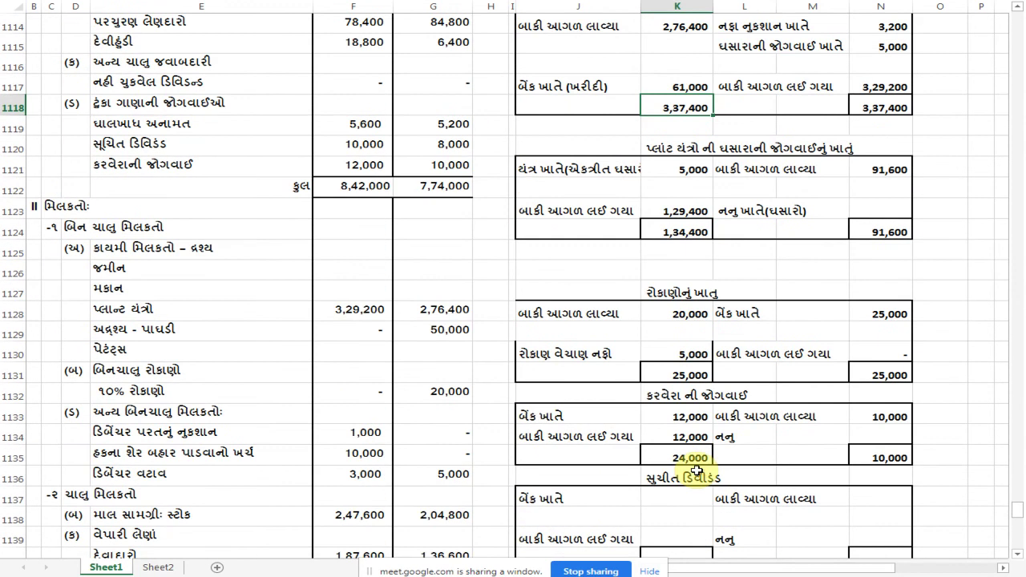
pyautogui.scroll(-14, 697, 471)
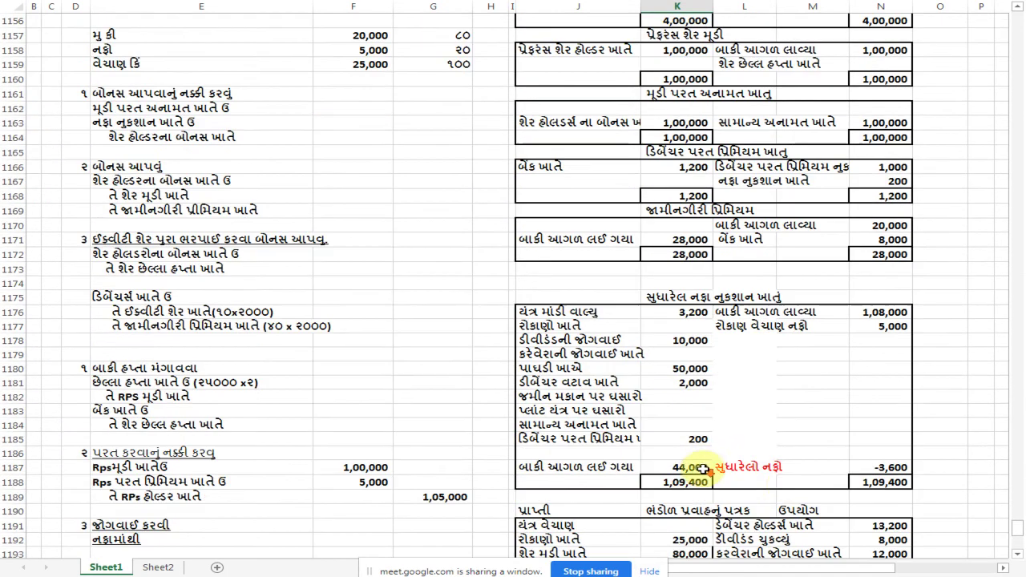
pyautogui.scroll(-4, 794, 488)
pyautogui.click(765, 465)
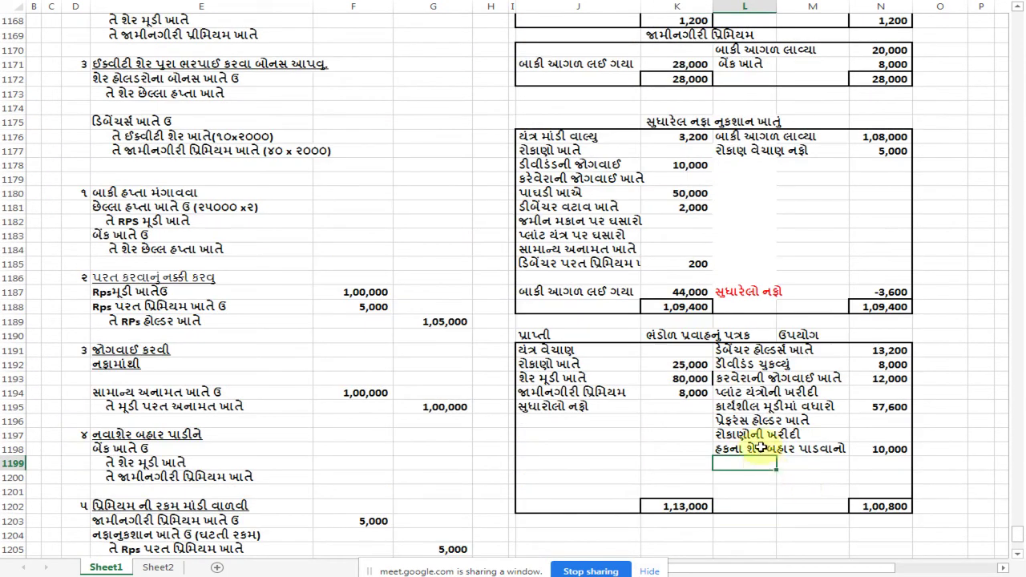
pyautogui.click(896, 388)
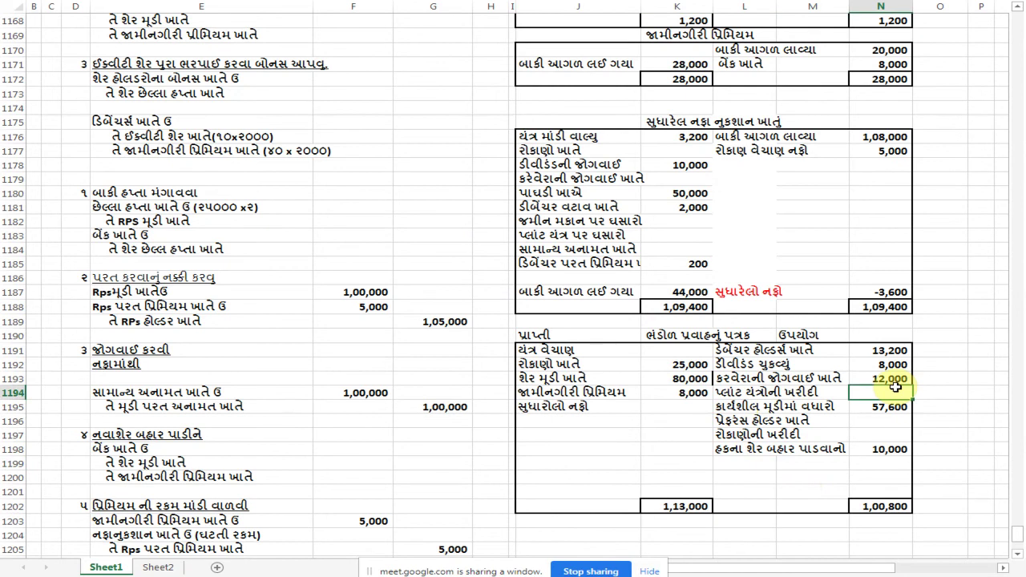
pyautogui.press('Return')
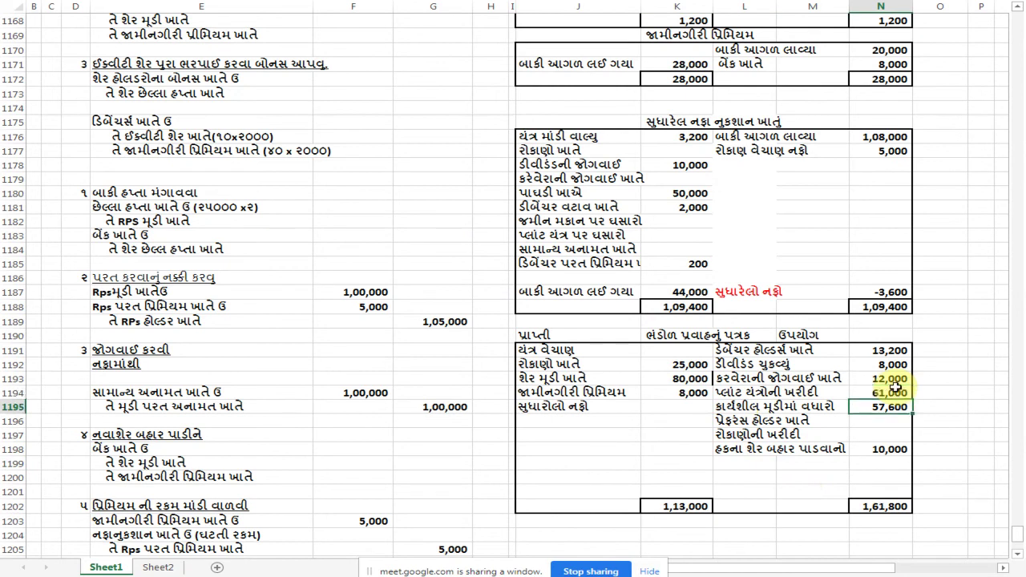
# Enter 42,800 in N1123 as the year's depreciation in the plant depreciation provision account
pyautogui.scroll(7, 314, 481)
pyautogui.scroll(15, 311, 465)
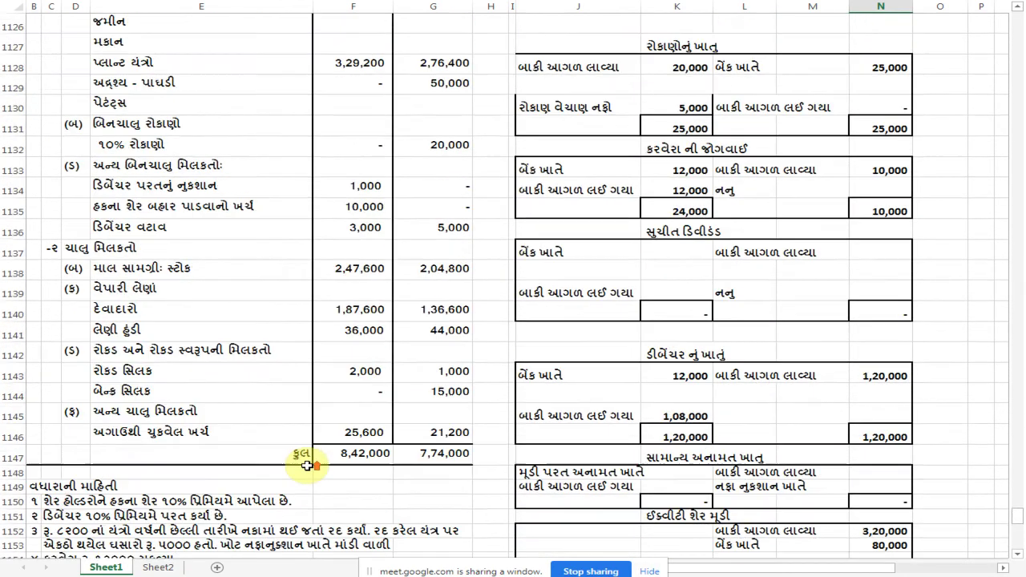
pyautogui.scroll(-2, 313, 461)
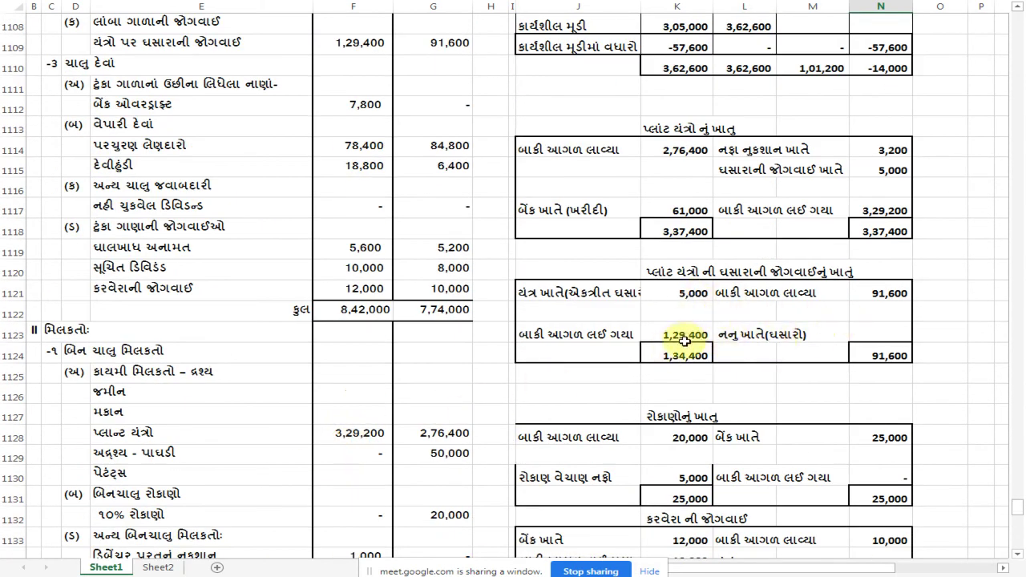
pyautogui.click(889, 333)
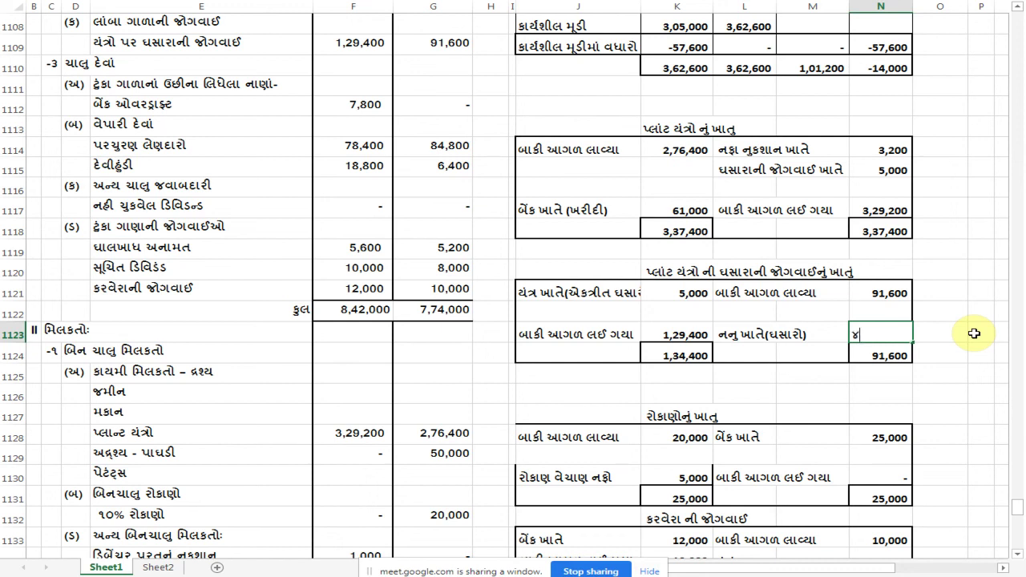
pyautogui.press('Return')
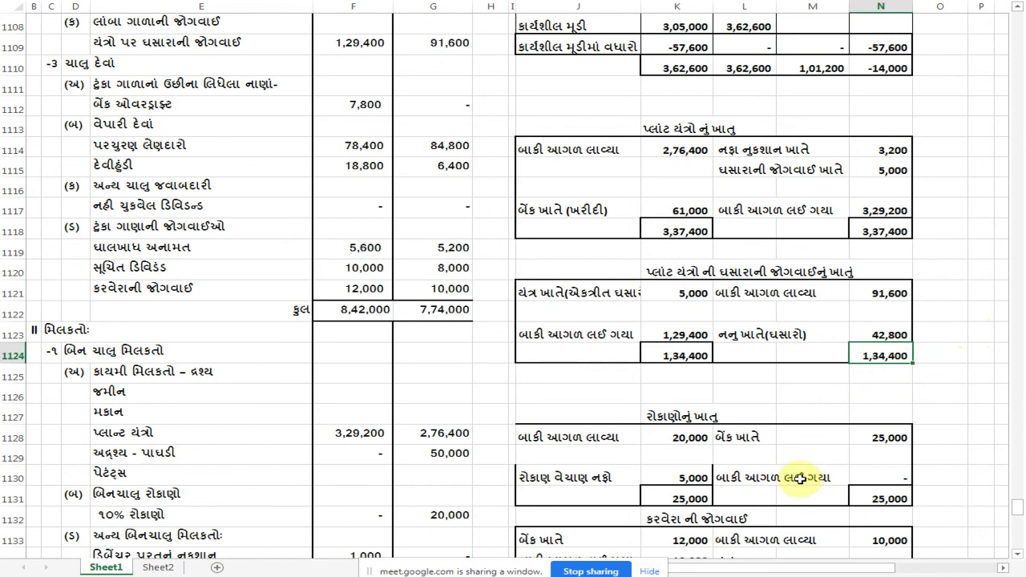
# Enter 42,800 in K1183 as plant depreciation in the adjusted profit and loss account
pyautogui.scroll(-6, 798, 473)
pyautogui.scroll(-10, 792, 462)
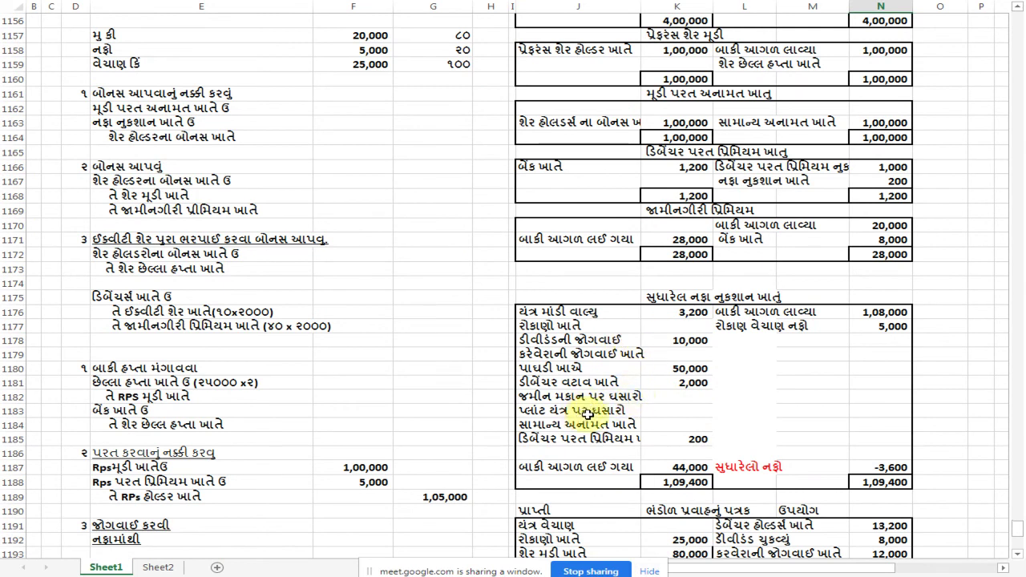
pyautogui.click(667, 409)
pyautogui.write('૪૨૮૦૦')
pyautogui.press('Return')
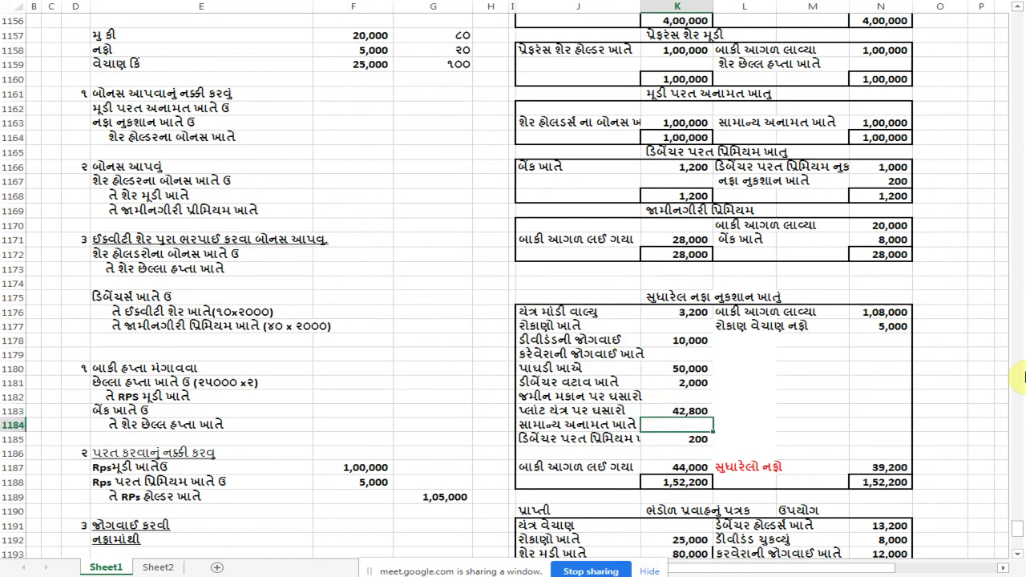
# Clear the amounts in K1158 and N1158 of the preference share capital account, keeping its labels
pyautogui.scroll(3, 446, 255)
pyautogui.scroll(5, 445, 255)
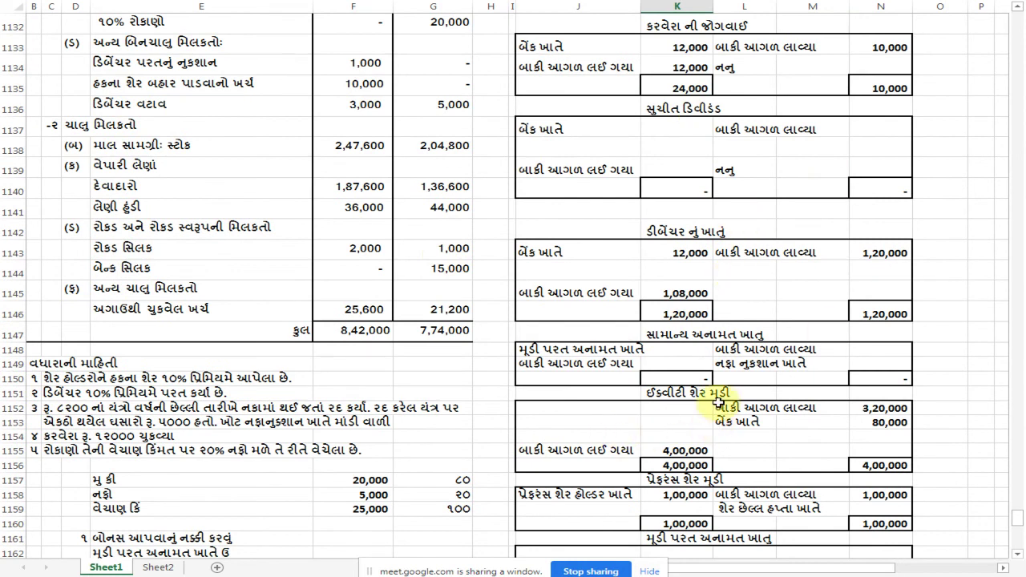
pyautogui.scroll(-2, 713, 393)
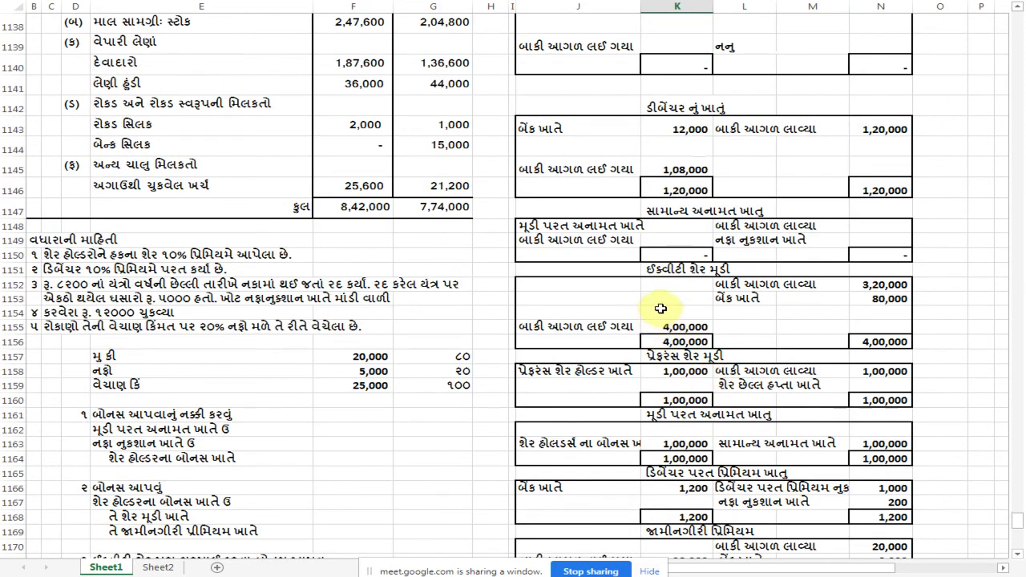
pyautogui.scroll(-1, 653, 310)
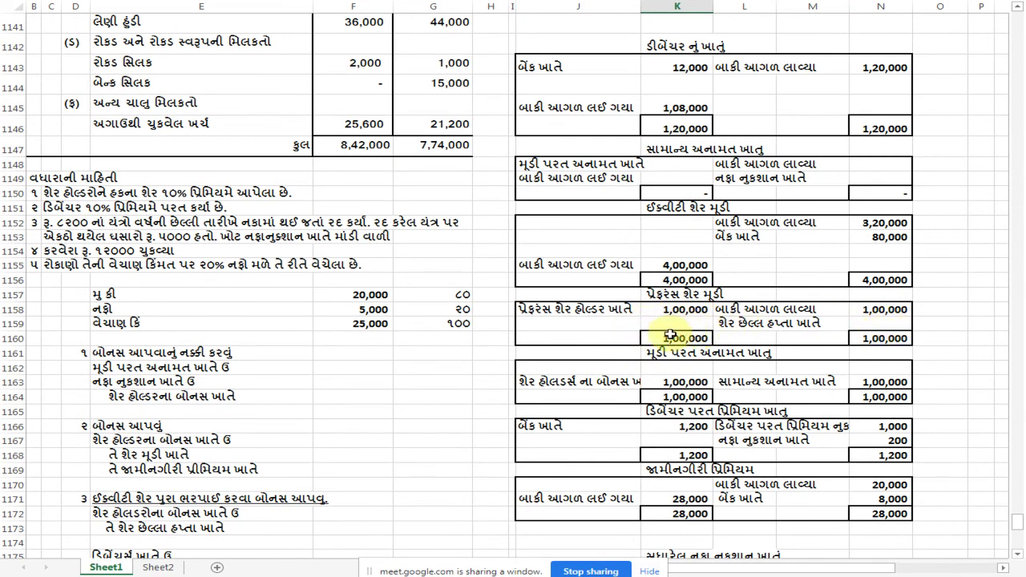
pyautogui.moveTo(678, 311); pyautogui.dragTo(726, 328)
pyautogui.hotkey('ctrl', 'v')
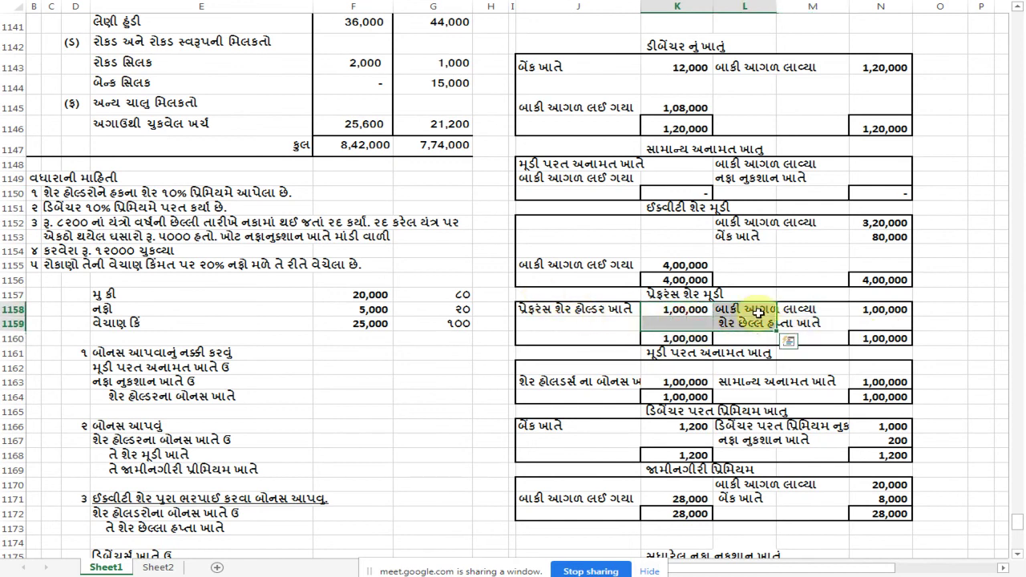
pyautogui.press('Delete')
pyautogui.press('Right')
pyautogui.press('Right')
pyautogui.press('Right')
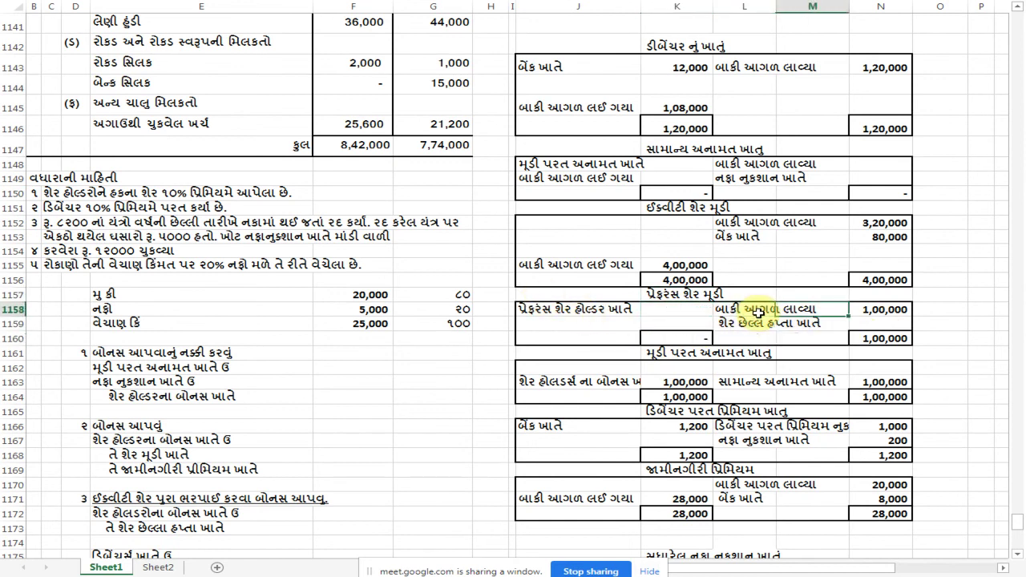
pyautogui.press('Delete')
# Clear the amounts in K1163 and N1163 of the capital redemption reserve account
pyautogui.press('Down')
pyautogui.press('Down')
pyautogui.press('Down')
pyautogui.press('Down')
pyautogui.press('Down')
pyautogui.press('Down')
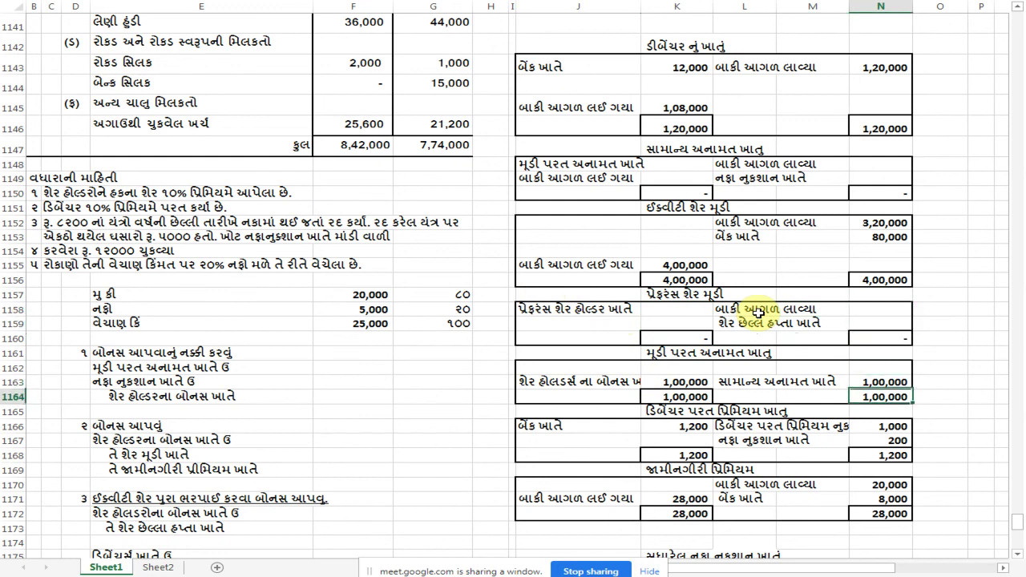
pyautogui.click(691, 382)
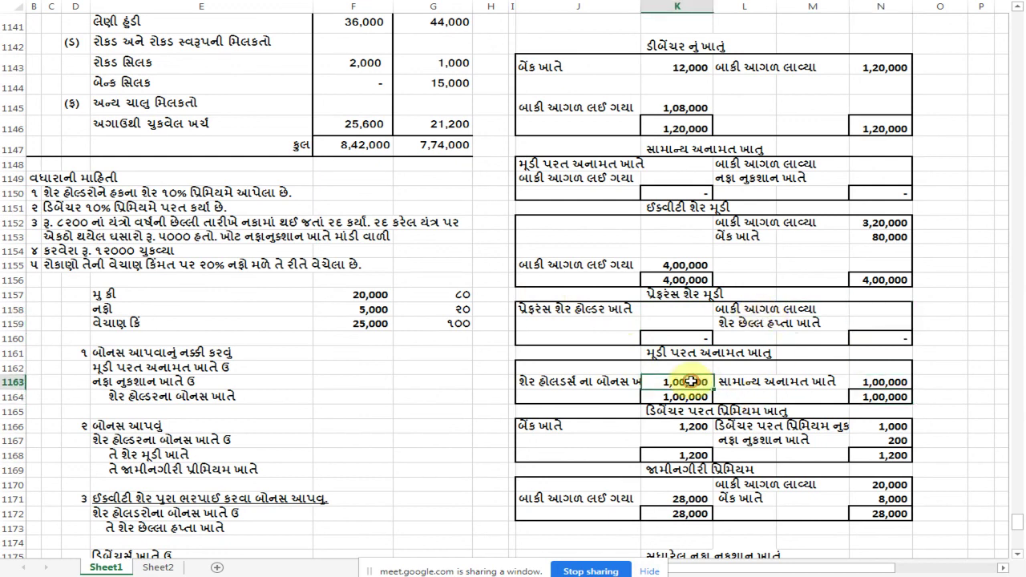
pyautogui.press('Delete')
pyautogui.press('Right')
pyautogui.press('Right')
pyautogui.press('Right')
pyautogui.press('Delete')
pyautogui.press('Down')
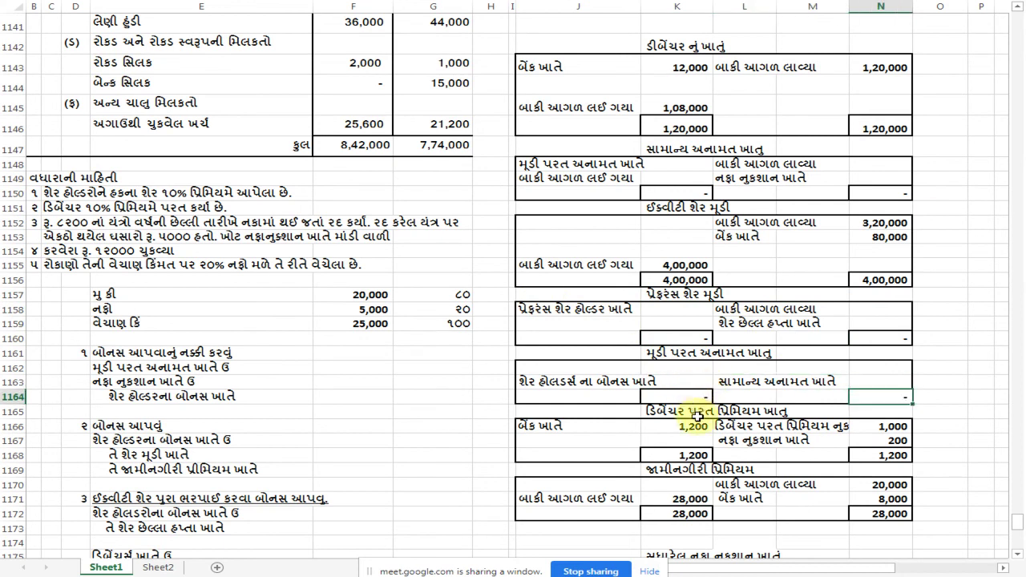
# Review the debenture redemption premium and securities premium accounts, then the entries, totals and adjusted profit of the adjusted profit and loss account
pyautogui.scroll(-2, 670, 442)
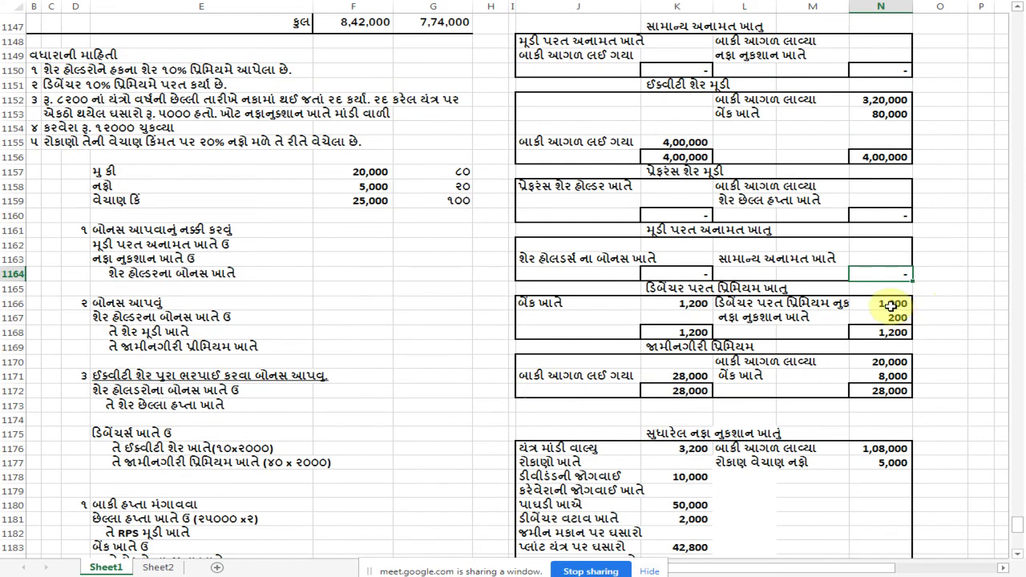
pyautogui.click(890, 318)
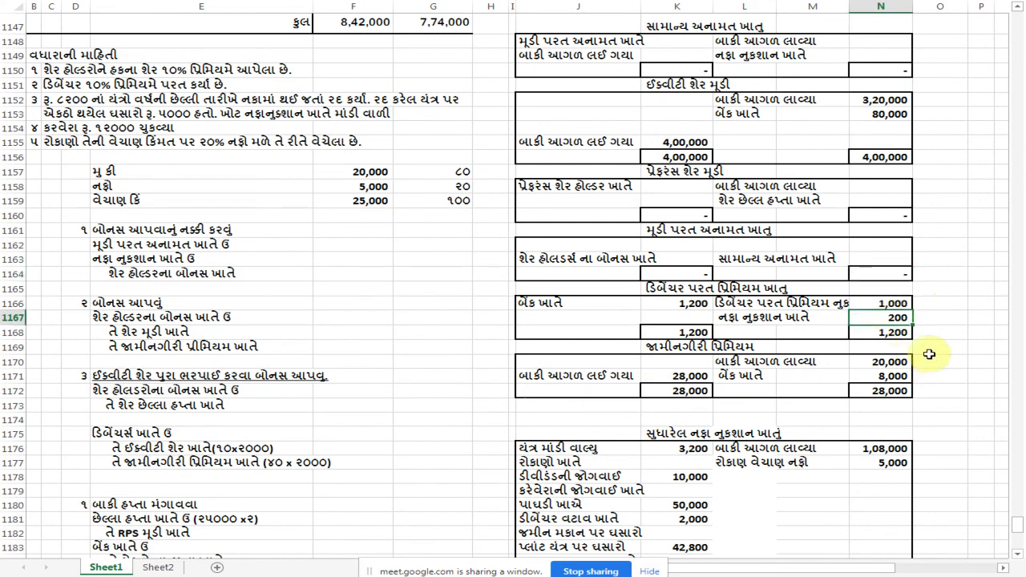
pyautogui.click(879, 376)
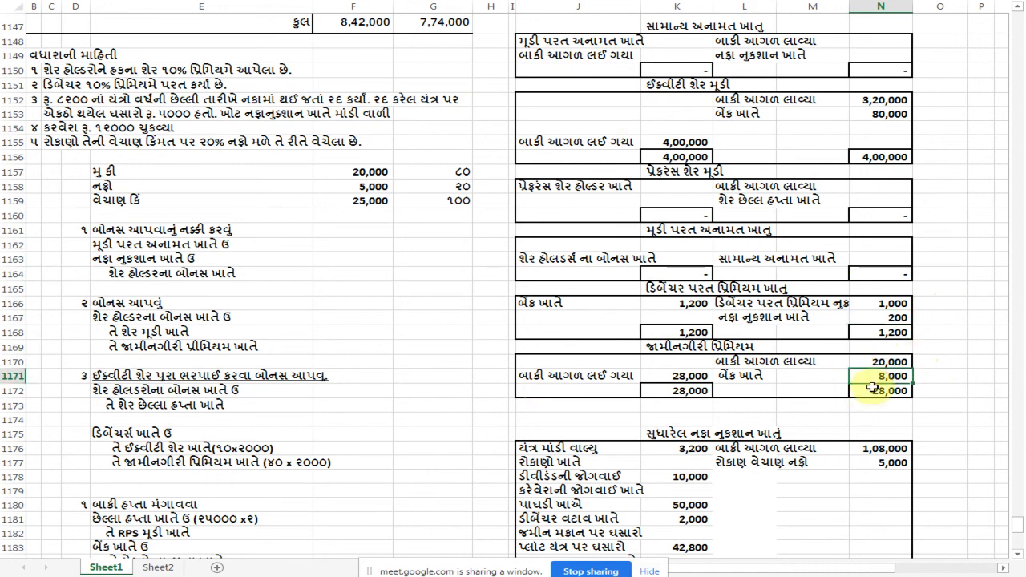
pyautogui.scroll(-3, 696, 391)
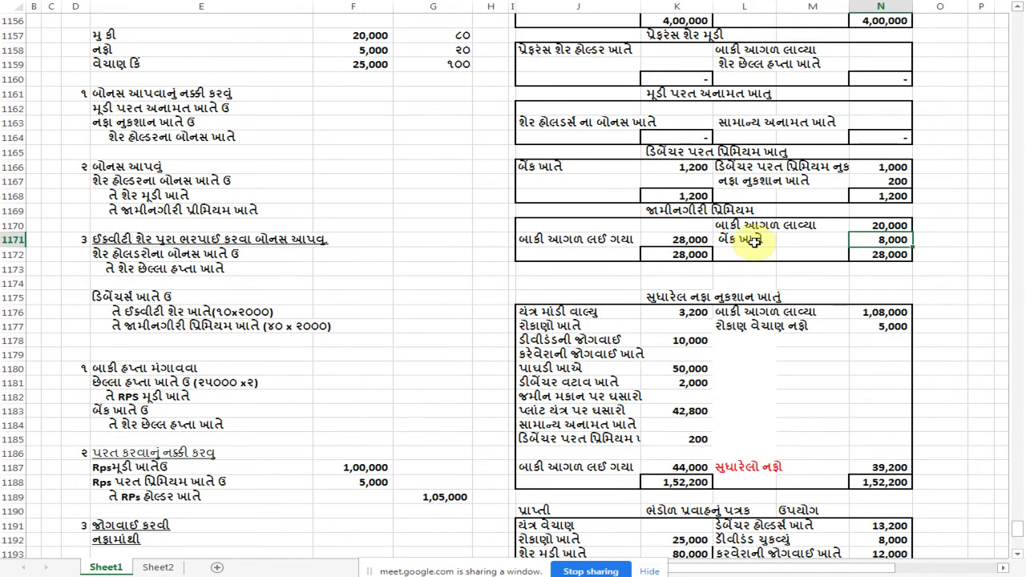
pyautogui.scroll(-2, 814, 249)
pyautogui.scroll(-1, 812, 248)
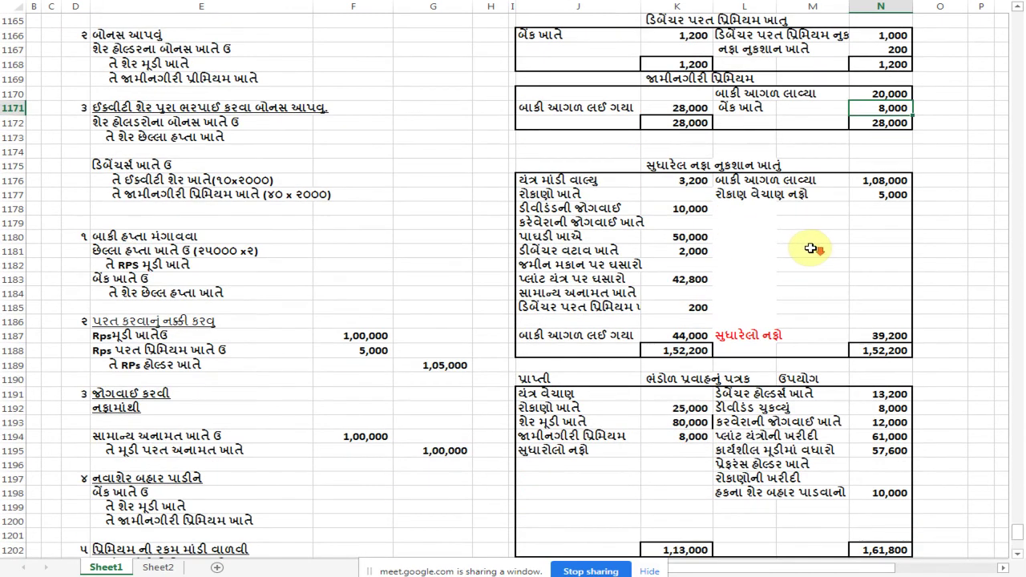
pyautogui.scroll(1, 809, 249)
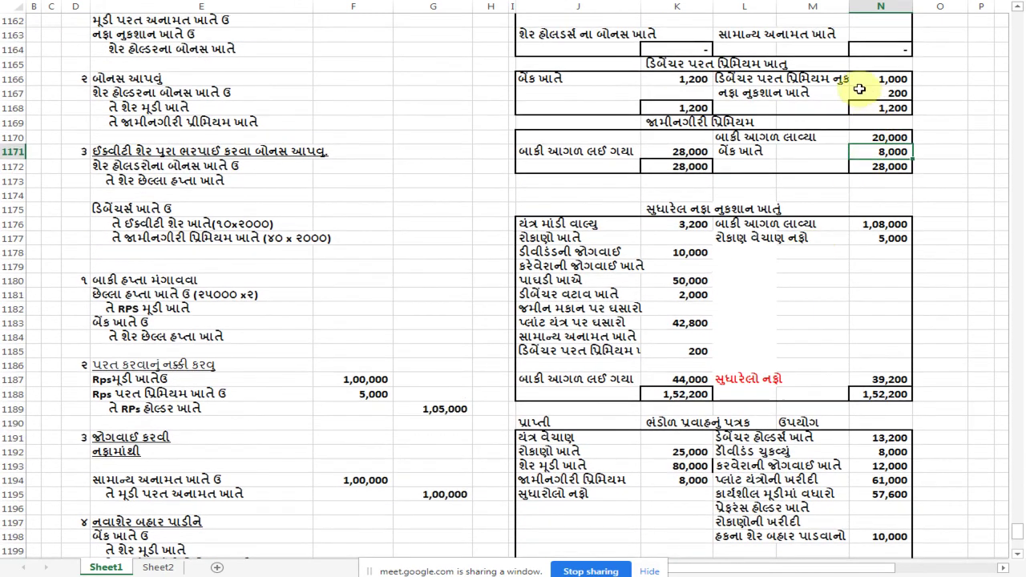
pyautogui.click(677, 354)
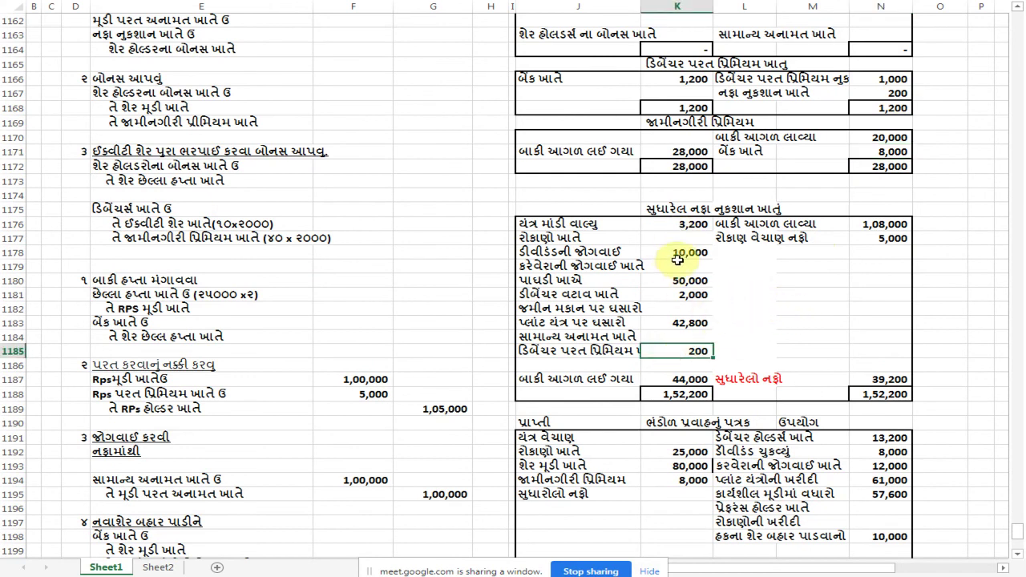
pyautogui.click(686, 229)
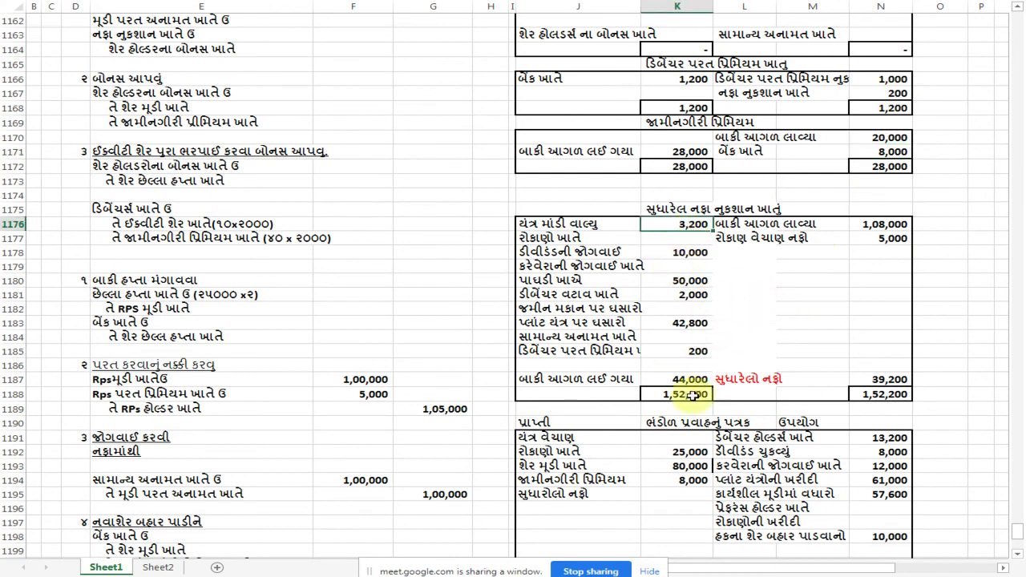
pyautogui.click(883, 395)
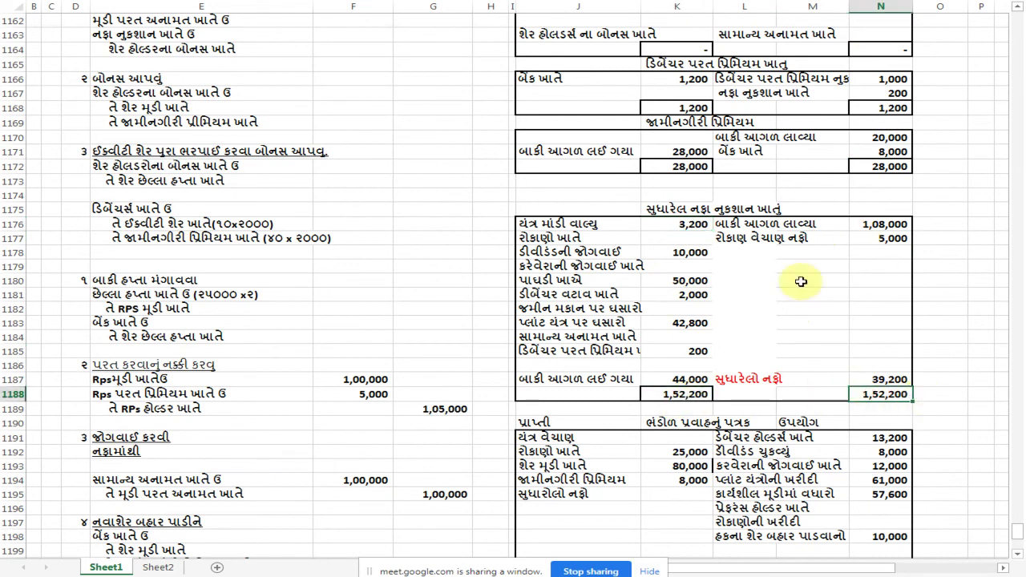
pyautogui.click(887, 380)
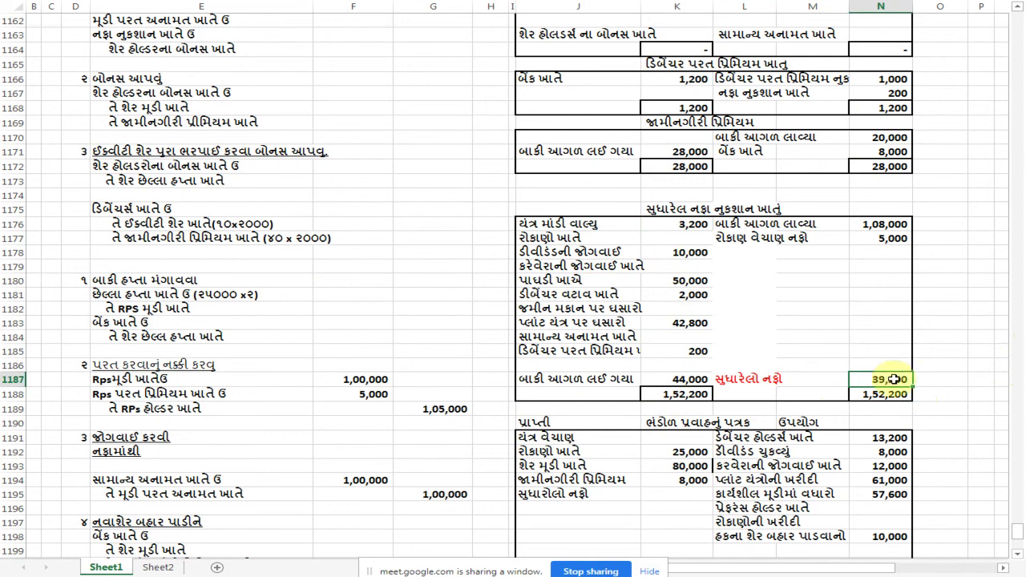
# Enter 39,200 in K1195 as the adjusted profit in the funds flow statement and check the totals of both sides
pyautogui.scroll(-1, 826, 405)
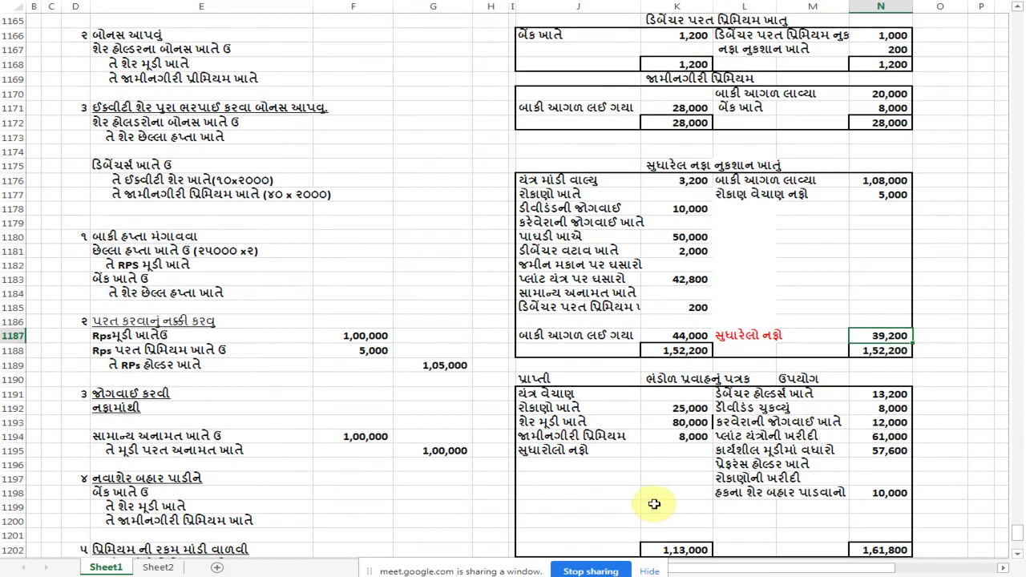
pyautogui.click(688, 462)
pyautogui.click(678, 451)
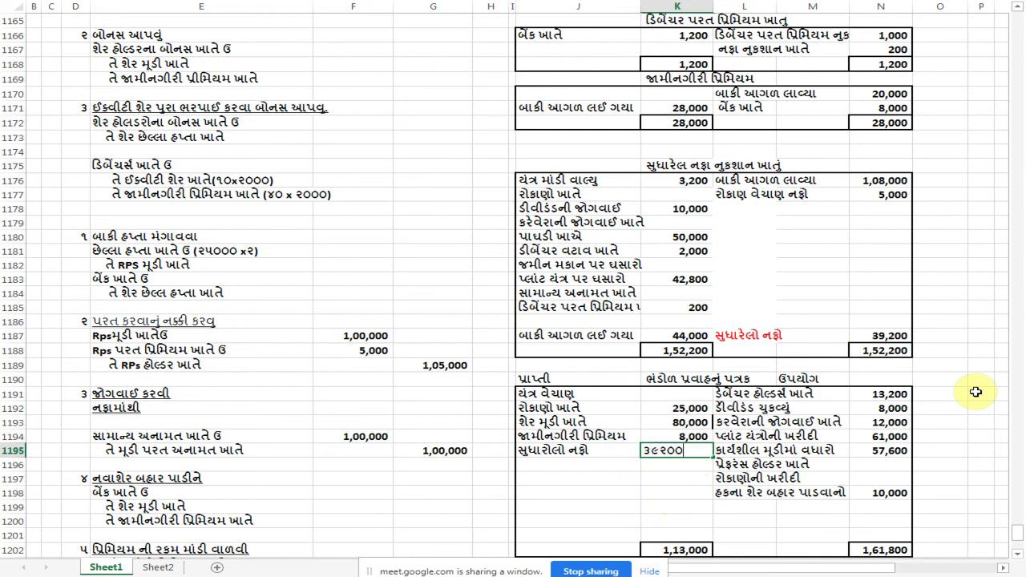
pyautogui.press('Return')
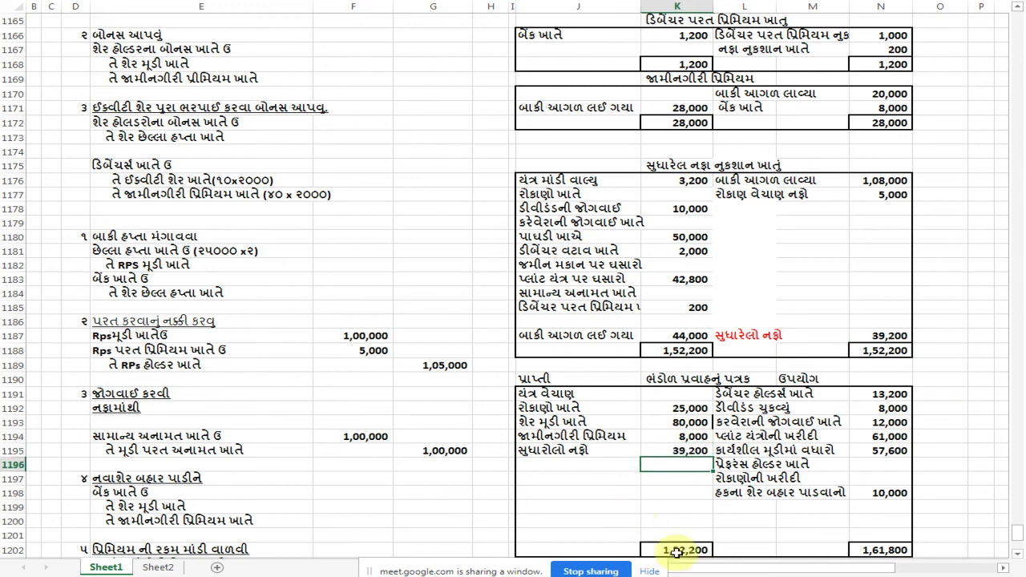
pyautogui.click(865, 550)
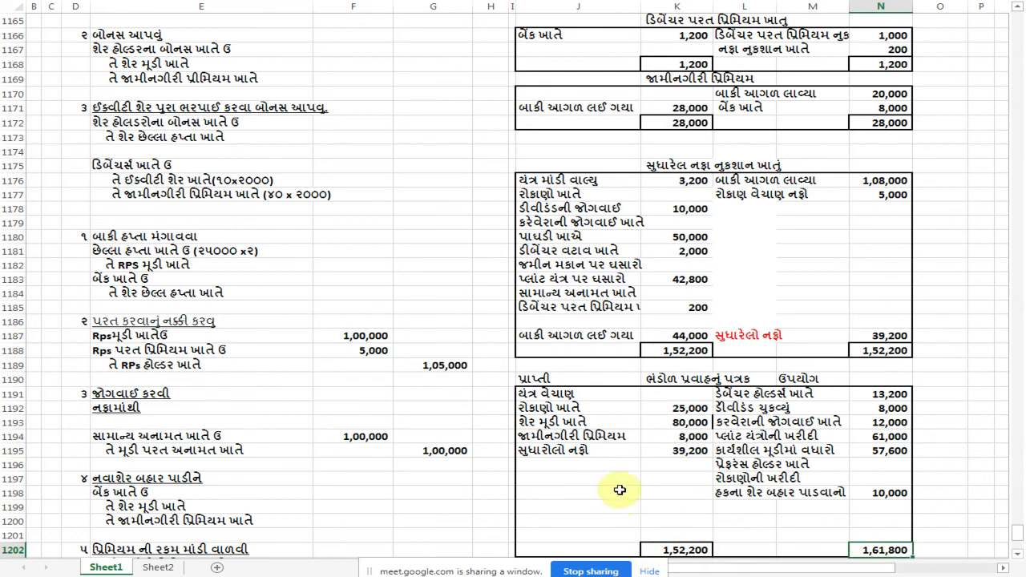
# Trace back from the funds flow statement through the ledger accounts and balance sheet figures to the working capital statement, checking for the mismatch
pyautogui.scroll(2, 665, 466)
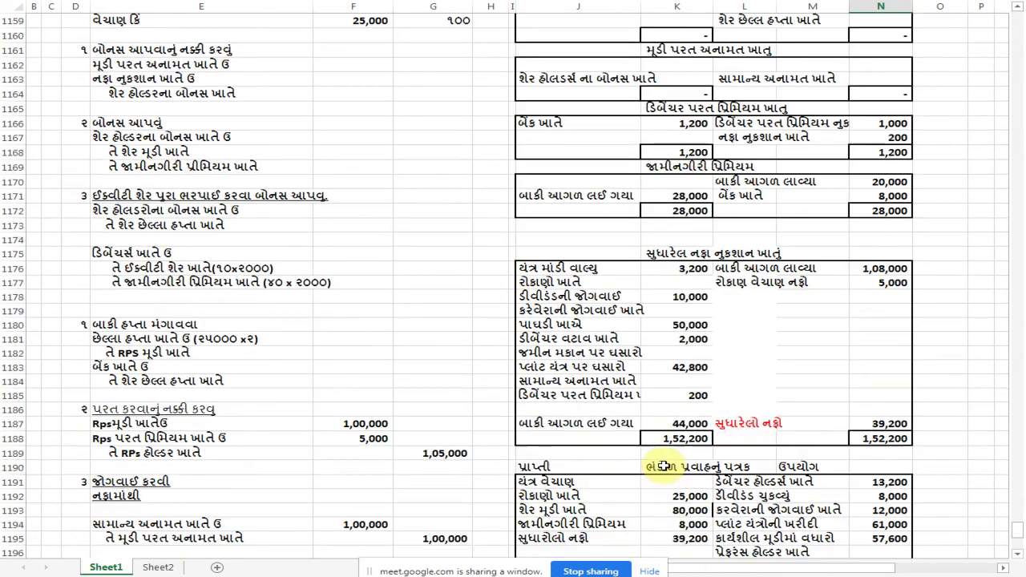
pyautogui.scroll(4, 666, 467)
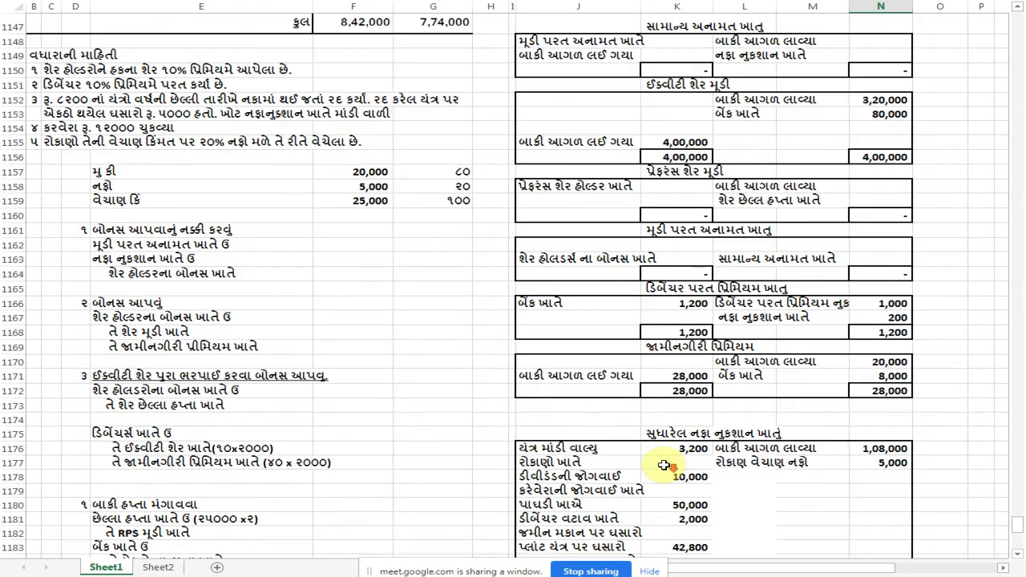
pyautogui.scroll(3, 664, 465)
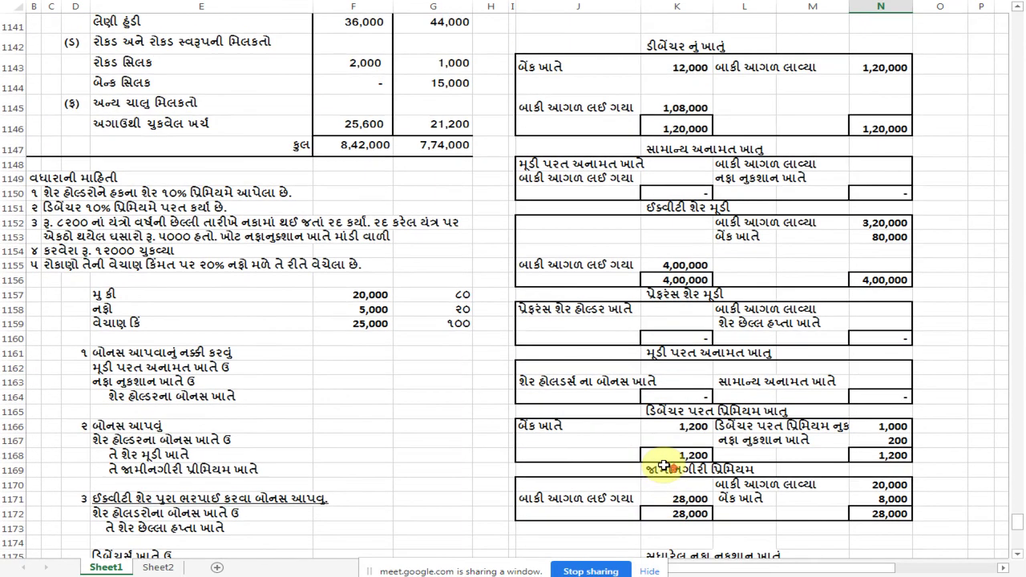
pyautogui.scroll(1, 664, 466)
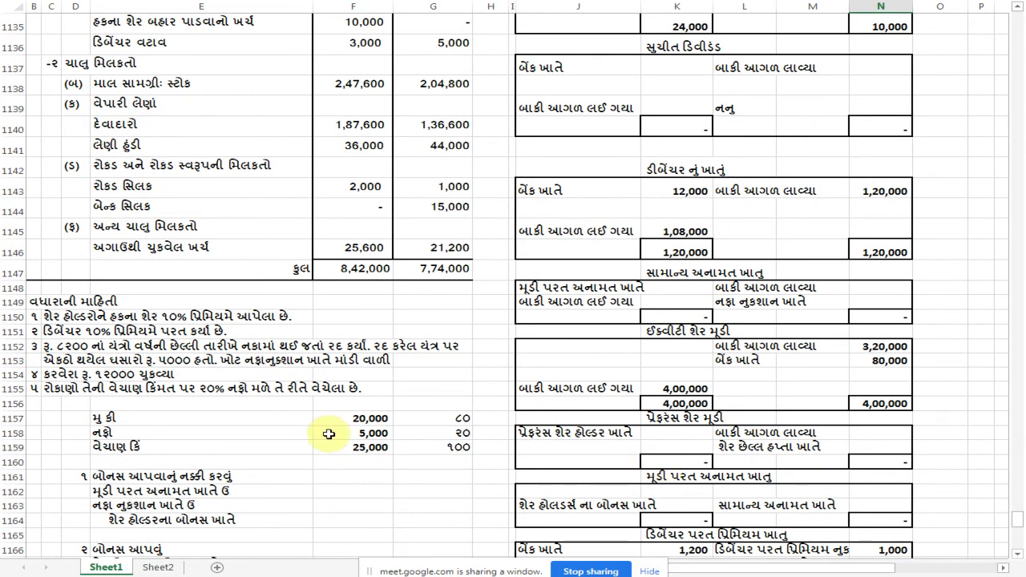
pyautogui.scroll(1, 561, 374)
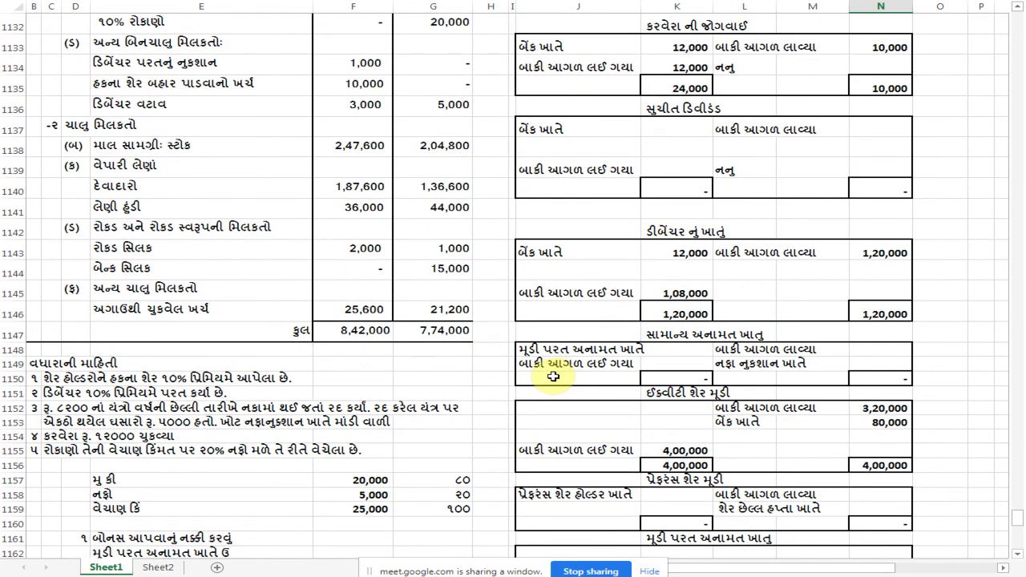
pyautogui.scroll(1, 553, 377)
pyautogui.scroll(1, 435, 370)
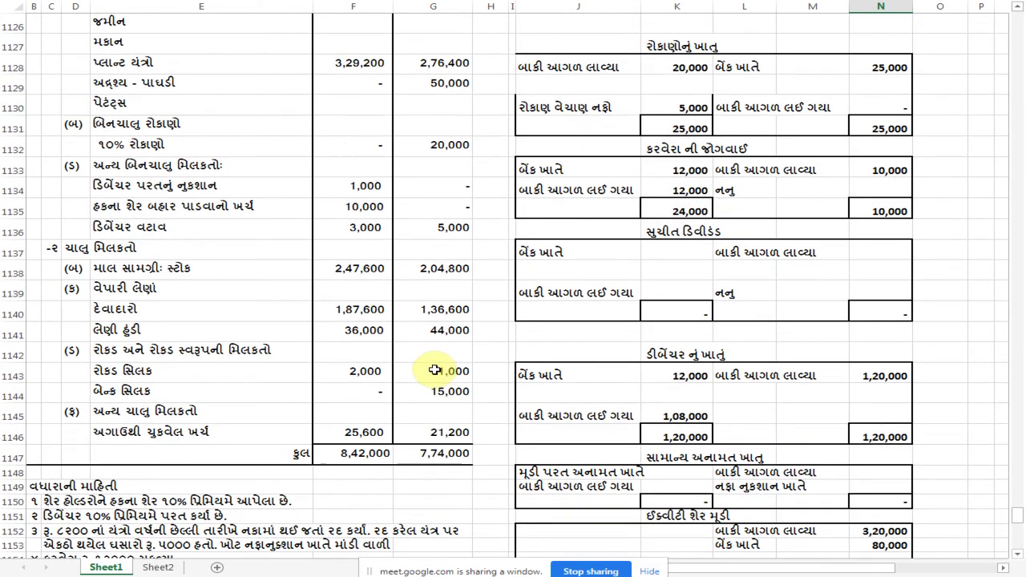
pyautogui.scroll(3, 435, 370)
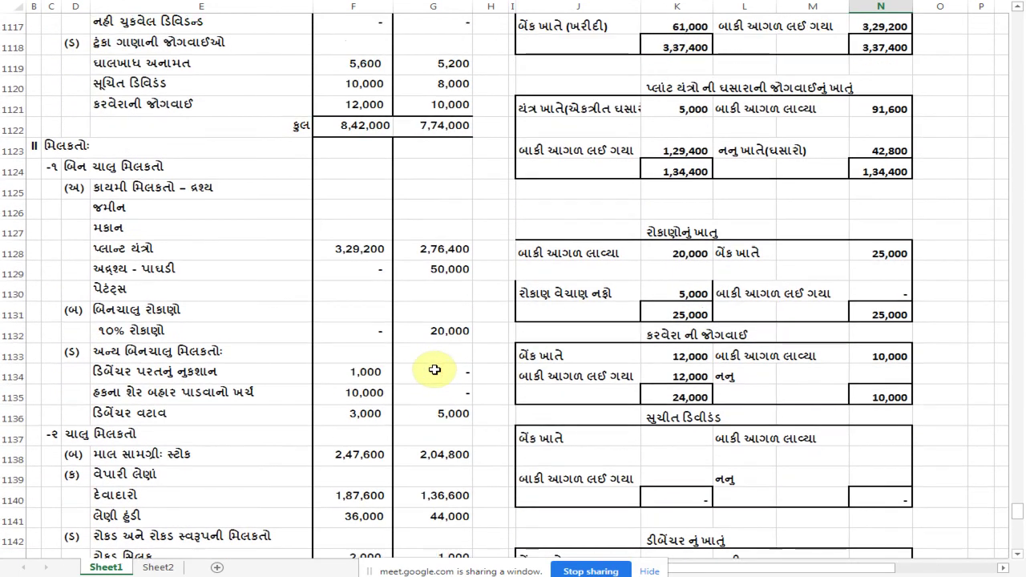
pyautogui.scroll(1, 435, 370)
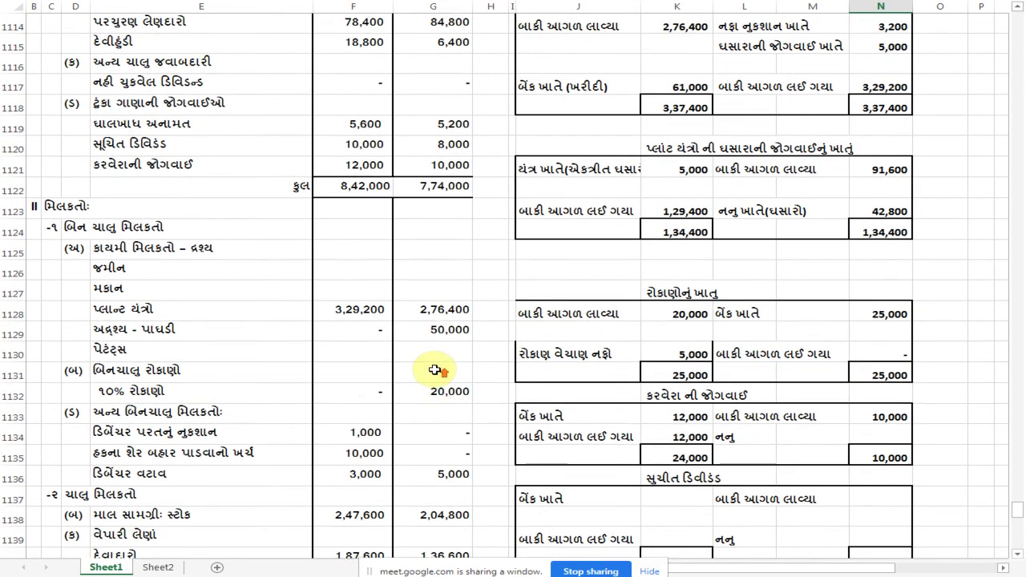
pyautogui.scroll(1, 437, 367)
pyautogui.scroll(1, 613, 261)
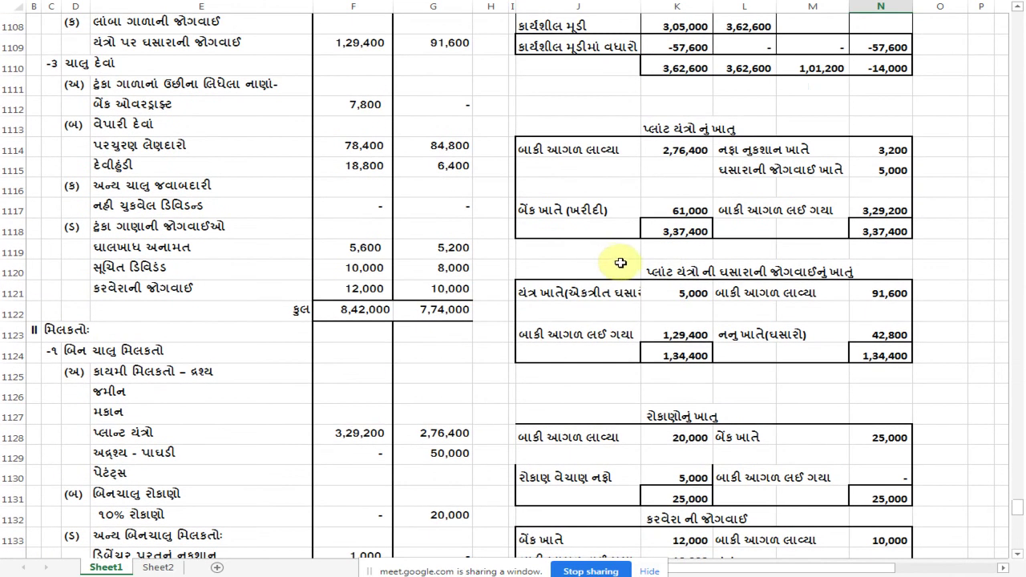
pyautogui.scroll(2, 684, 231)
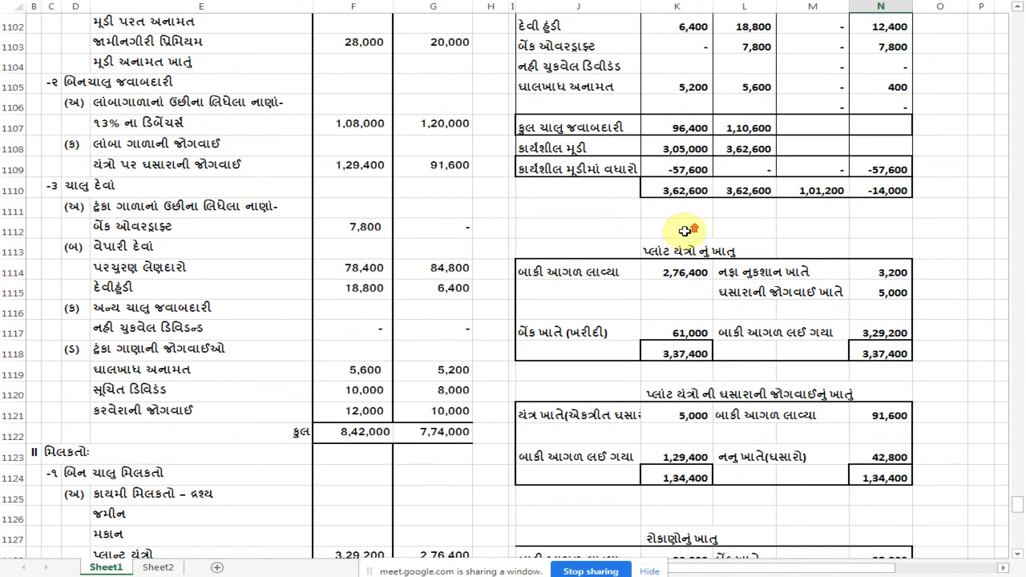
pyautogui.scroll(4, 686, 239)
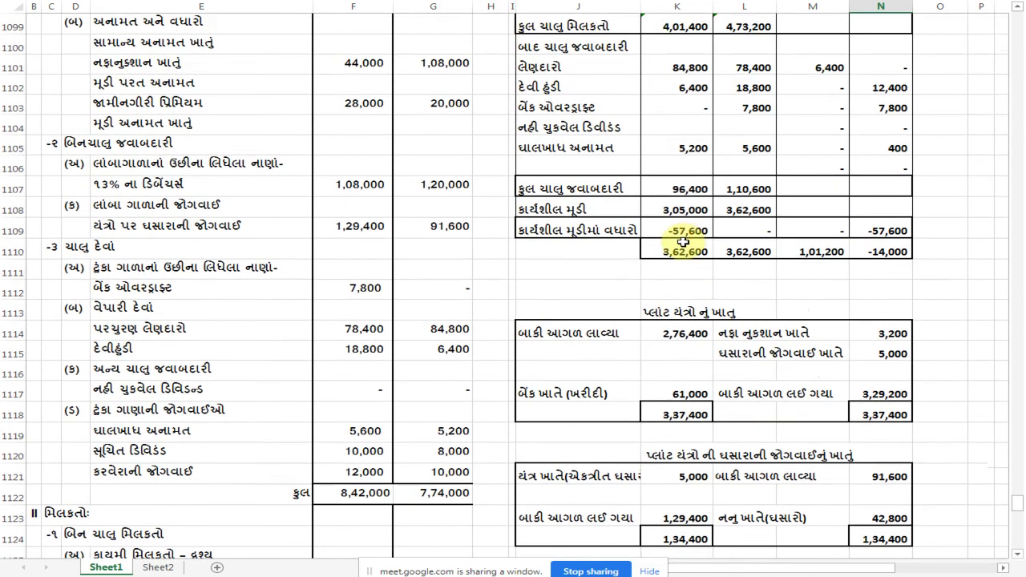